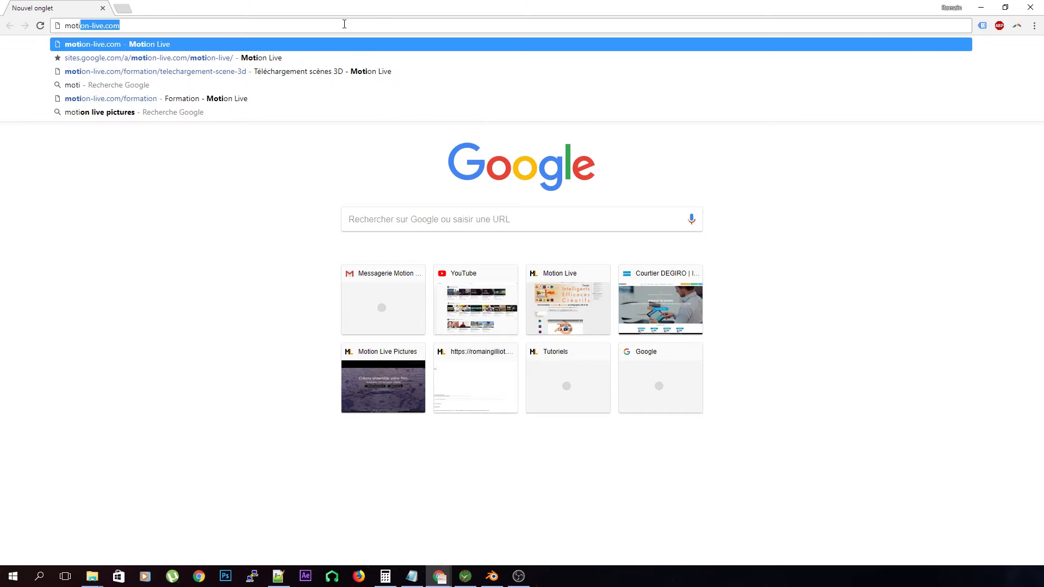
Open motion-live.com and go to the Formation page, down to the list of courses by software
text(com)
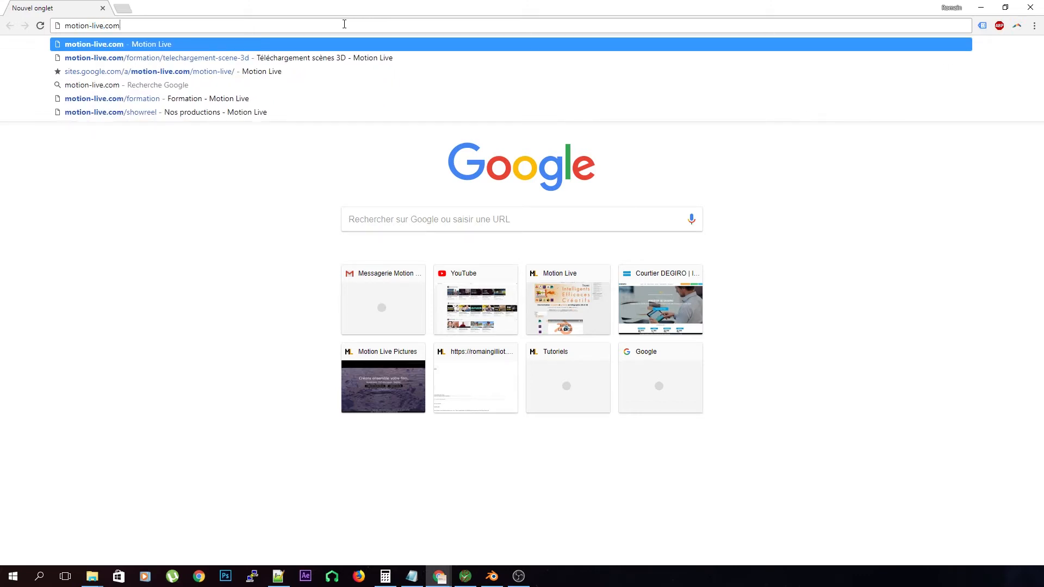
key(Return)
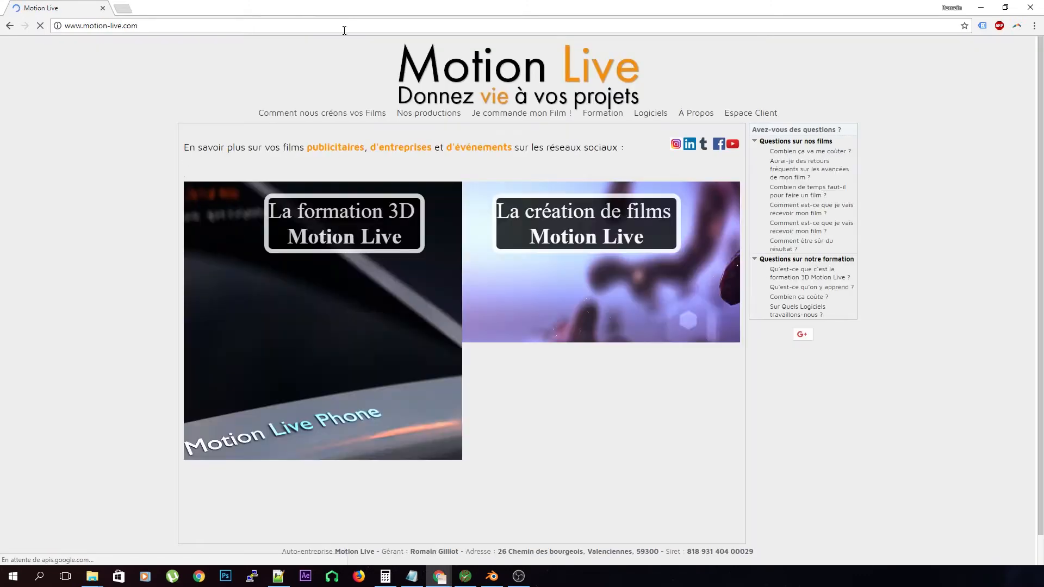
scroll(362, 256, down, 5)
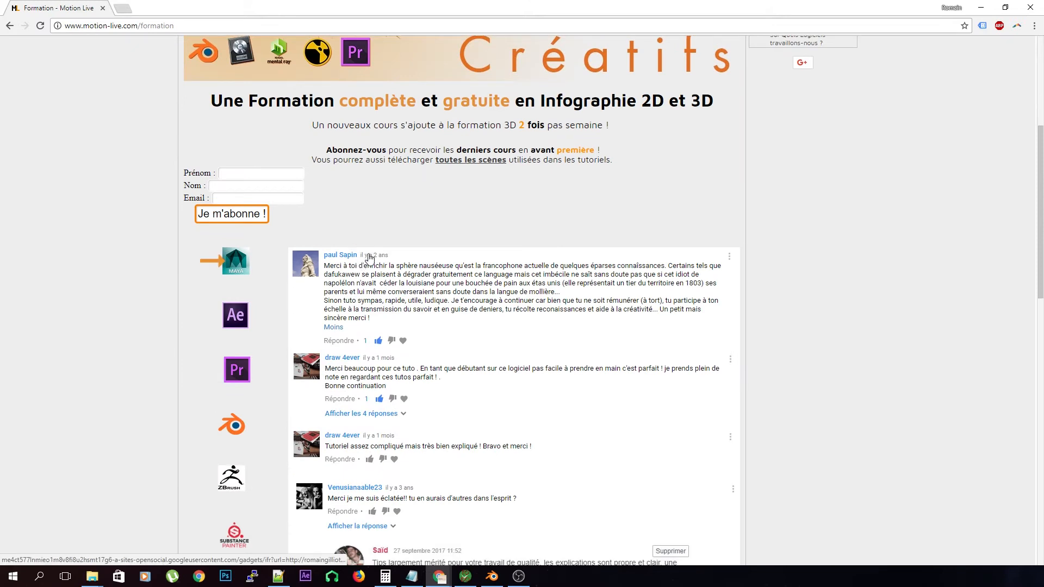
scroll(369, 258, down, 1)
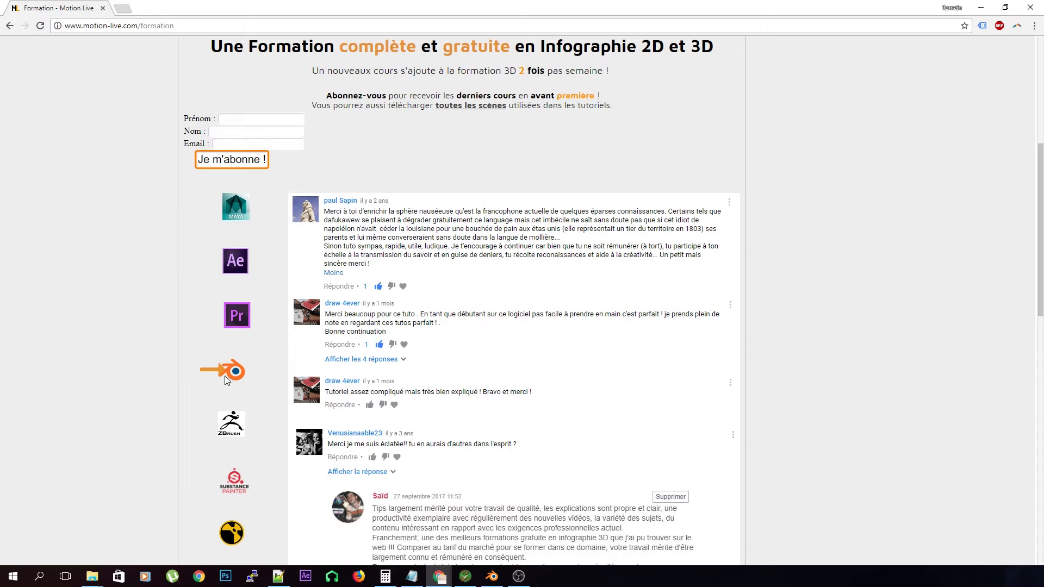
Show the Maya course, look through its video playlist, and close the playlist
click(228, 209)
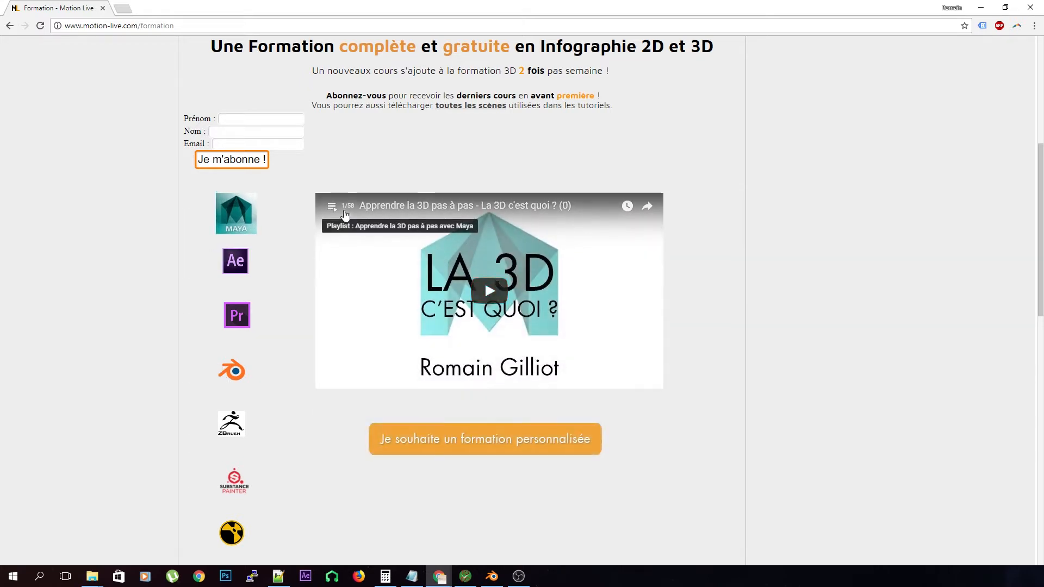
click(332, 215)
scroll(374, 275, down, 3)
scroll(374, 275, up, 4)
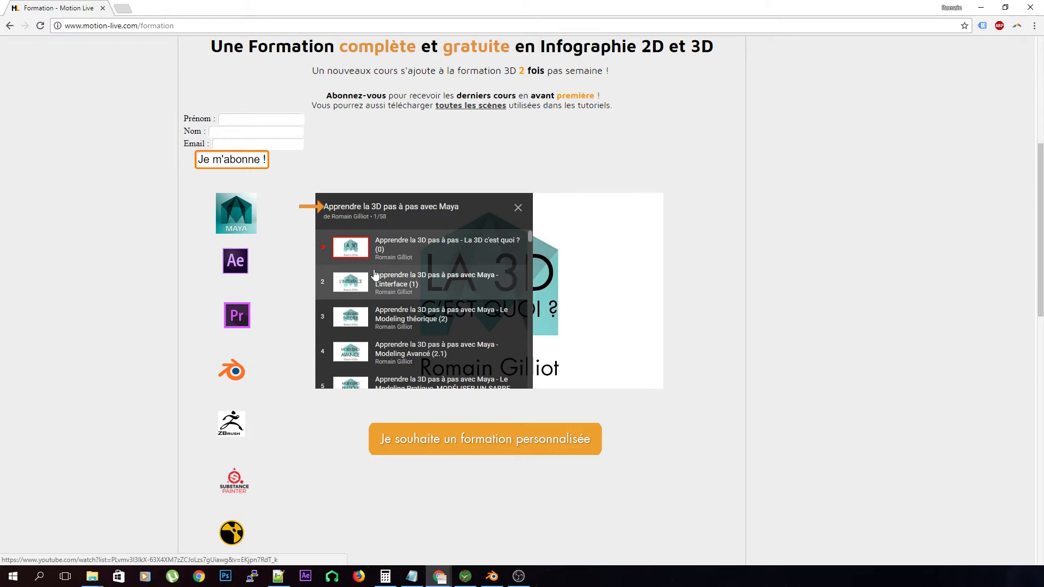
click(518, 207)
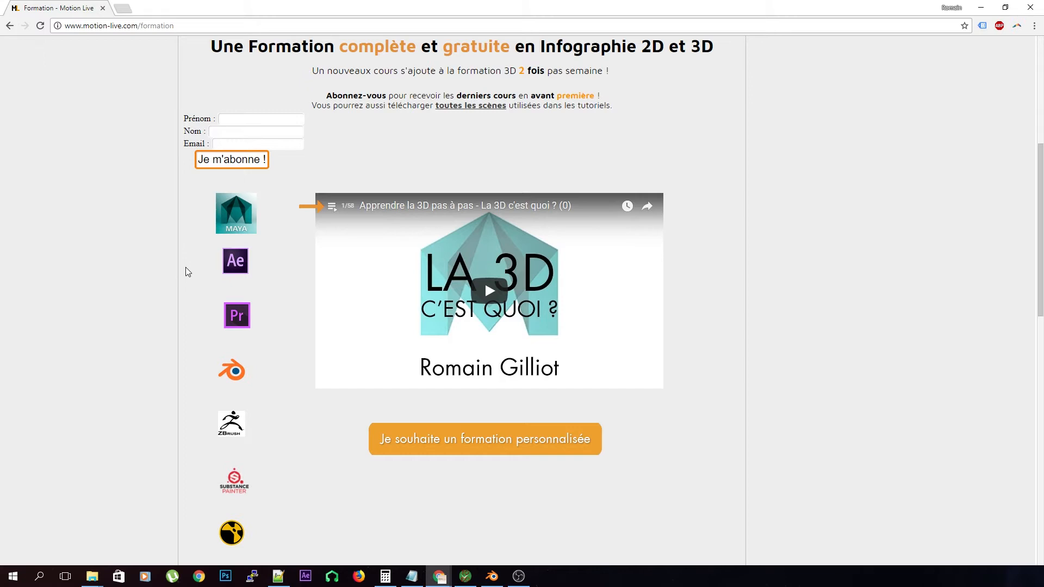
Open the 3D scenes download page from the Formation page and submit the subscriber's email to access the files
scroll(241, 224, up, 3)
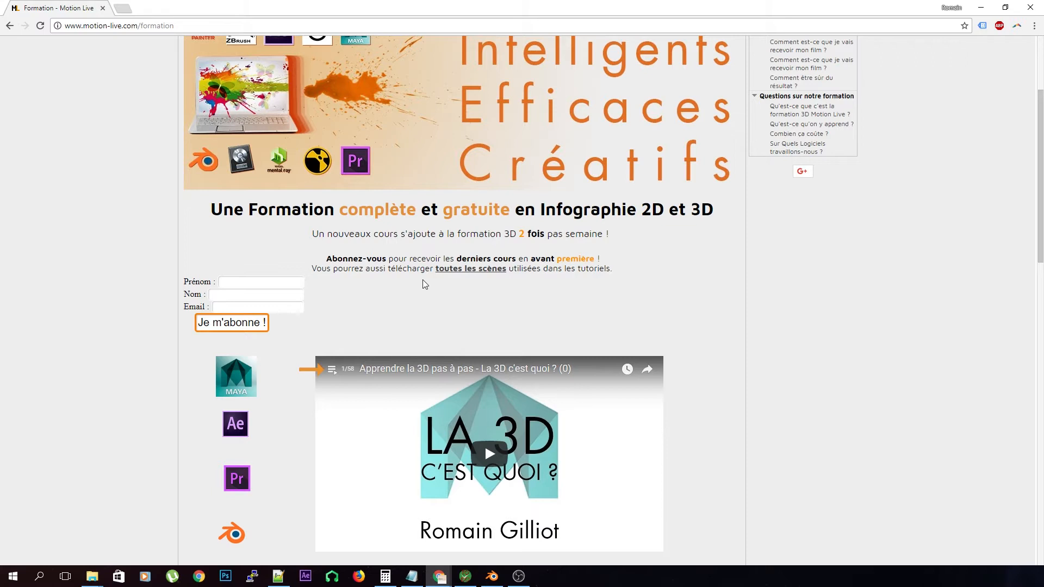
click(454, 269)
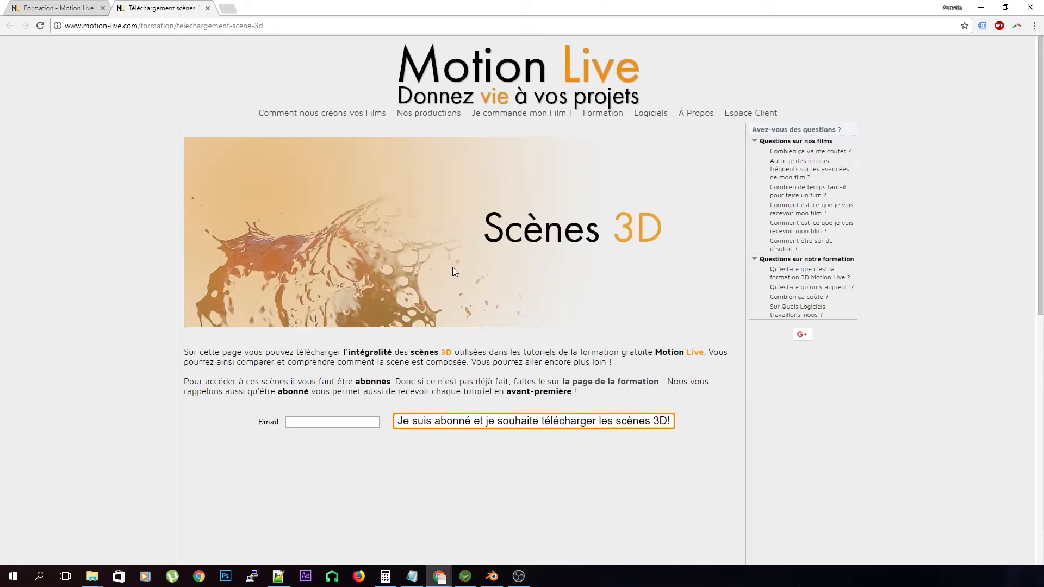
scroll(454, 272, down, 2)
click(338, 312)
click(331, 327)
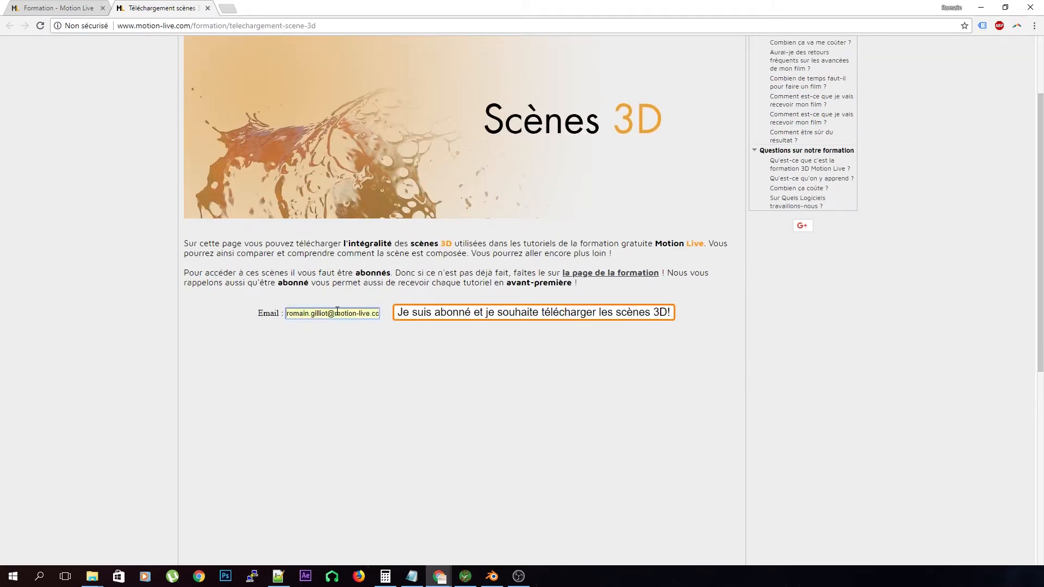
click(480, 315)
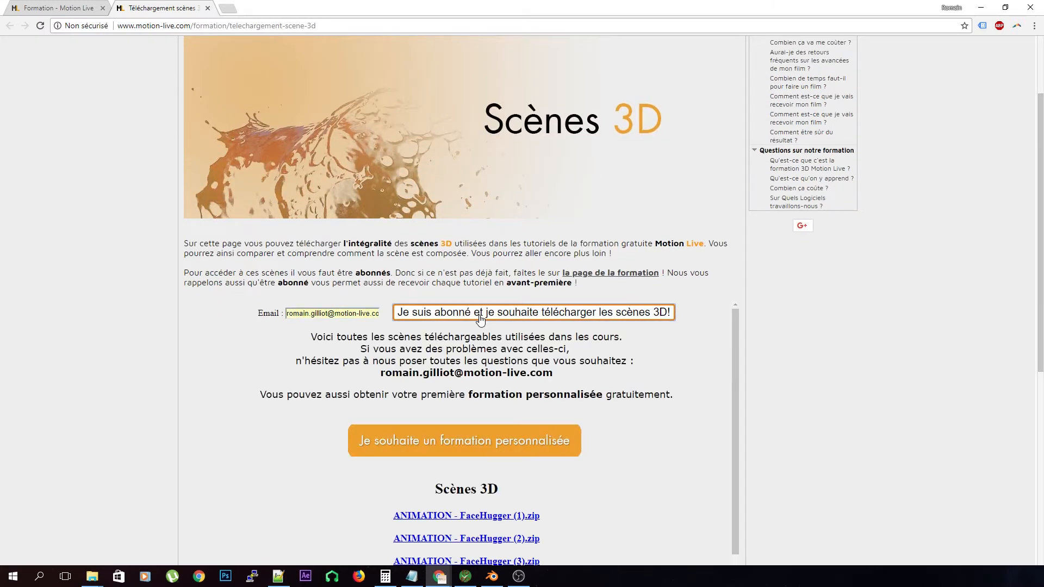
Look through the list of downloadable 3D scene archives, then close the browser and return to Blender
scroll(173, 364, down, 6)
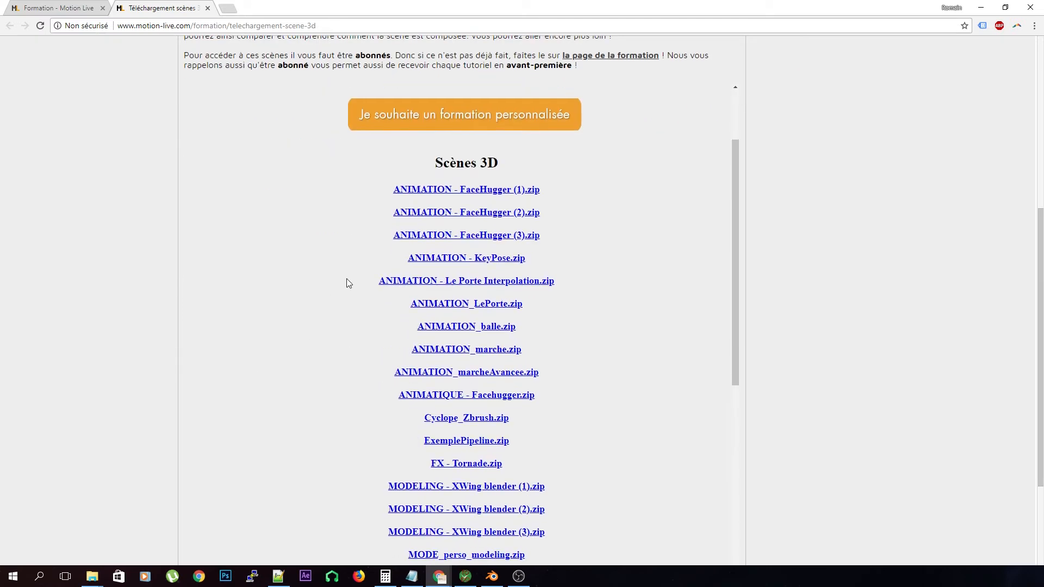
scroll(348, 283, down, 4)
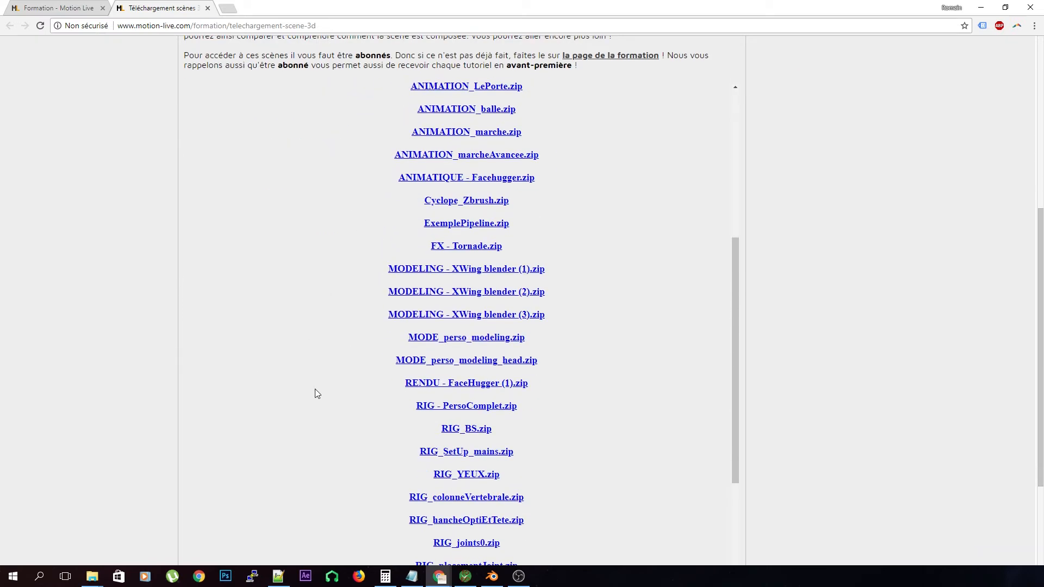
scroll(315, 390, down, 3)
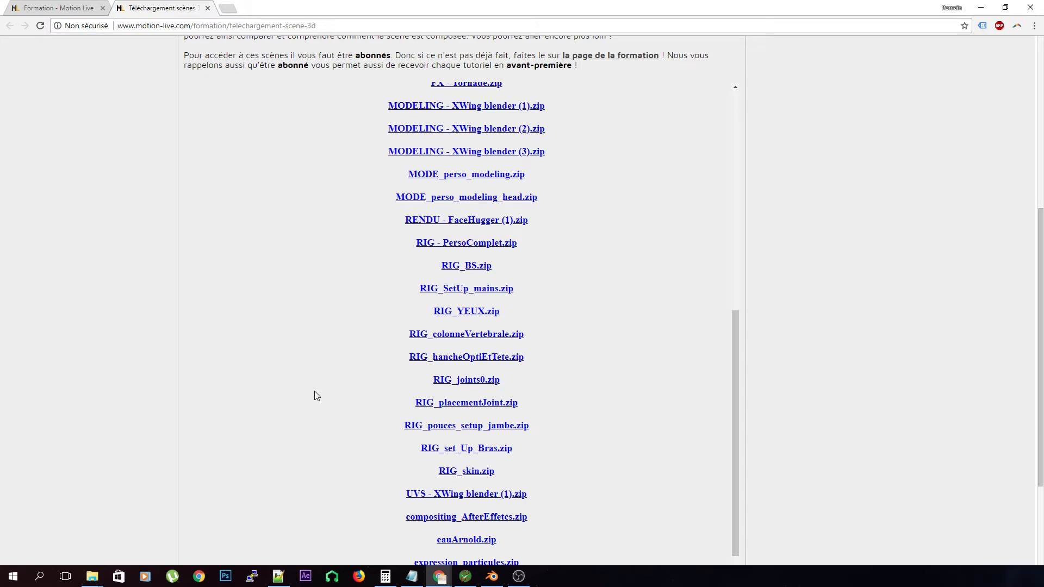
scroll(381, 380, down, 2)
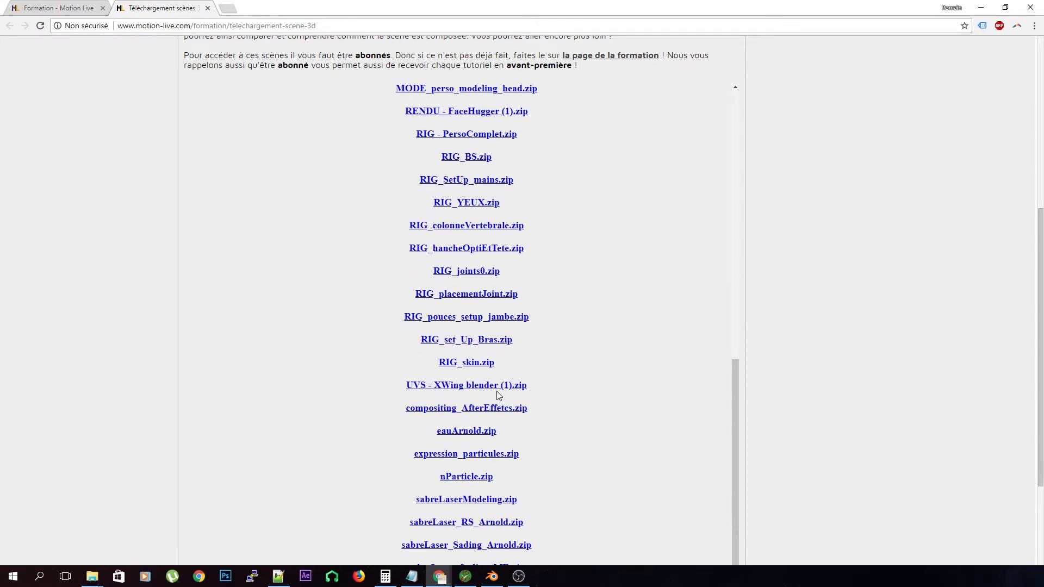
scroll(504, 412, up, 6)
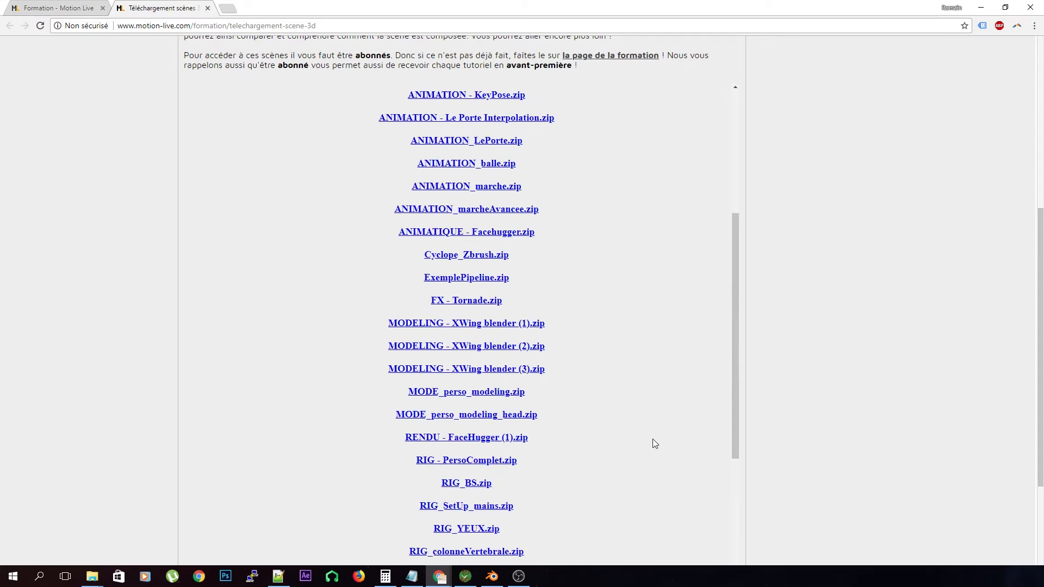
click(1030, 8)
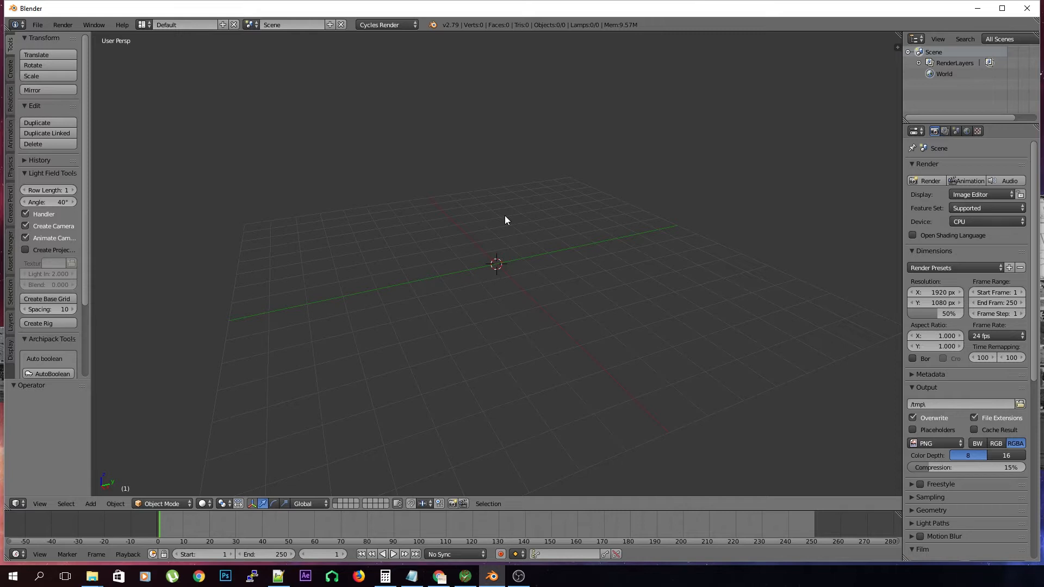
Split the 3D view into two side-by-side viewports and hide the tool shelf and properties region in both
drag(896, 36, 545, 66)
key(t)
key(n)
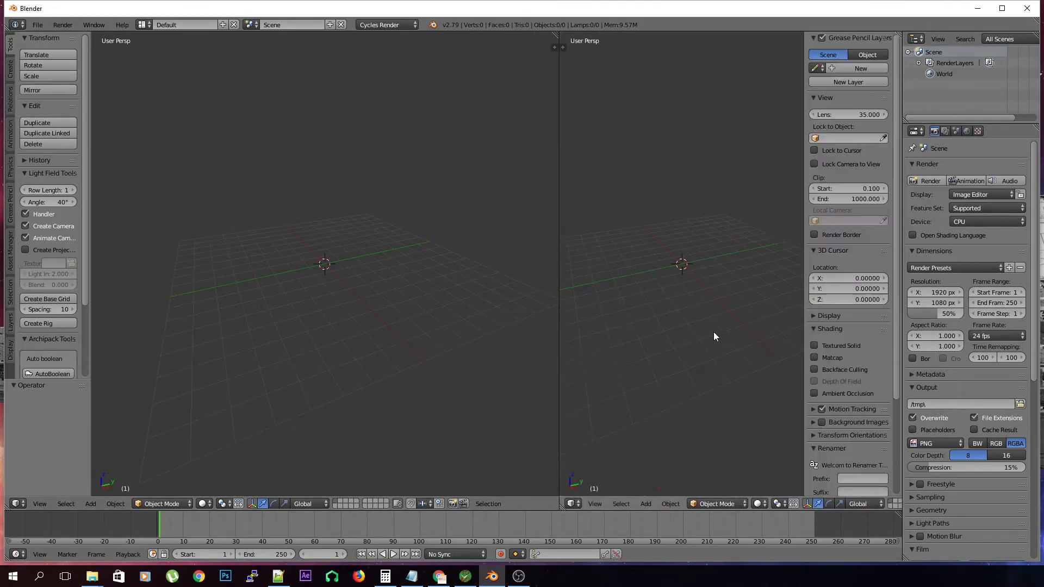
key(n)
key(t)
key(n)
key(n)
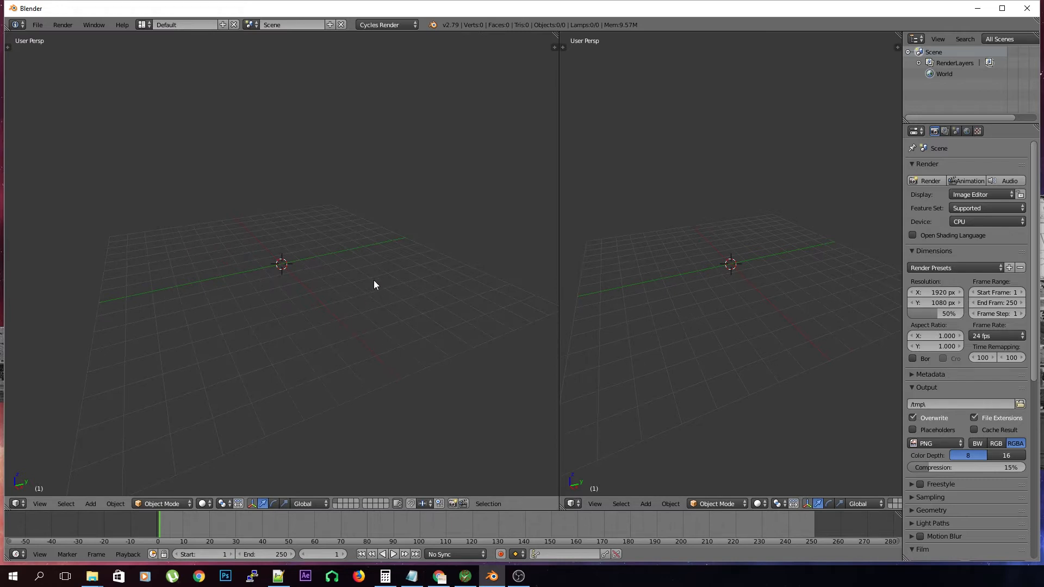
Switch one viewport to the front orthographic view and show its properties region, widened, down to the background image settings
key(KP_1)
key(t)
key(t)
key(n)
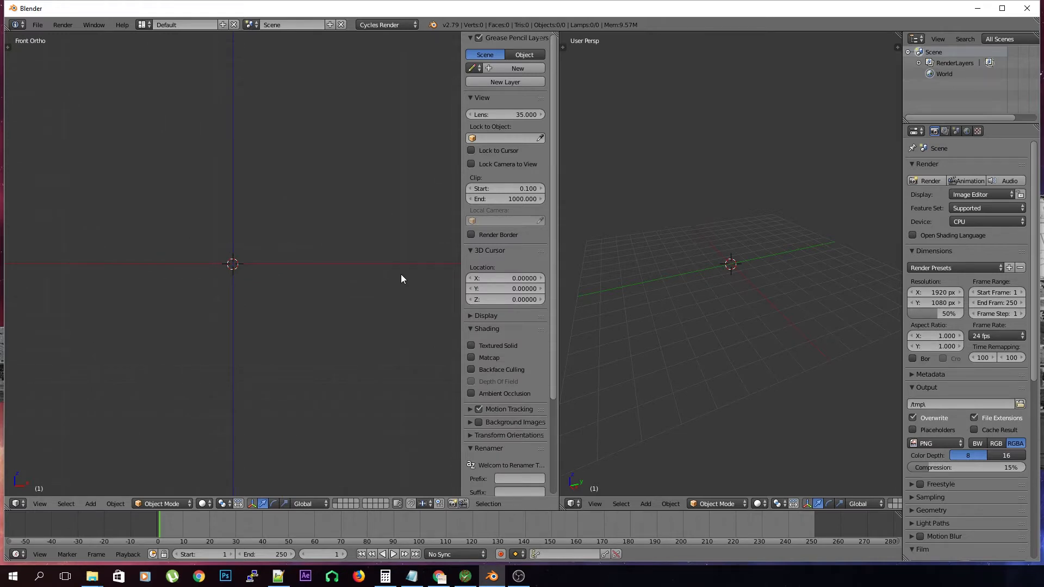
drag(462, 288, 377, 293)
scroll(435, 266, down, 5)
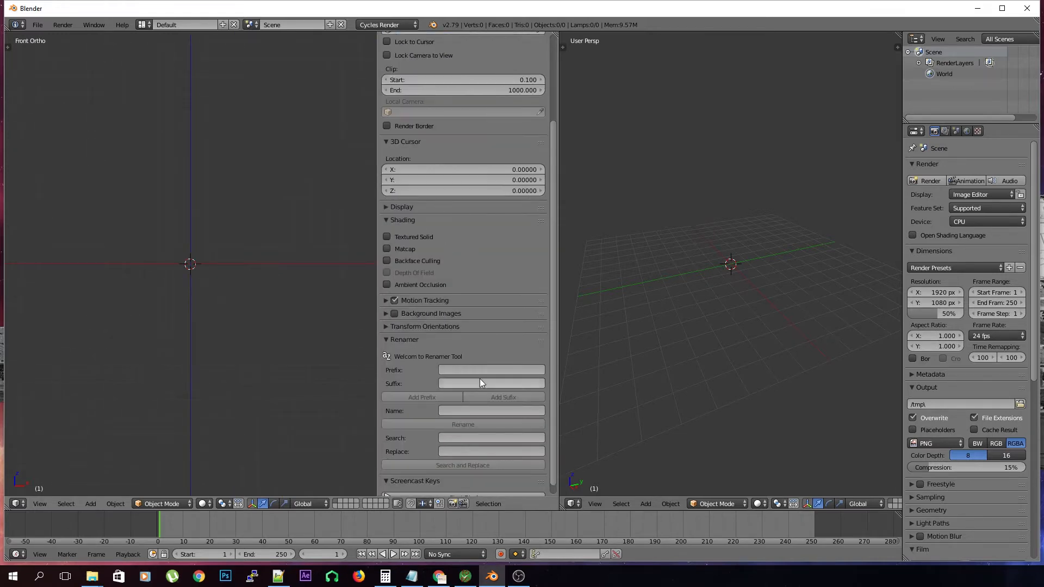
scroll(468, 327, down, 1)
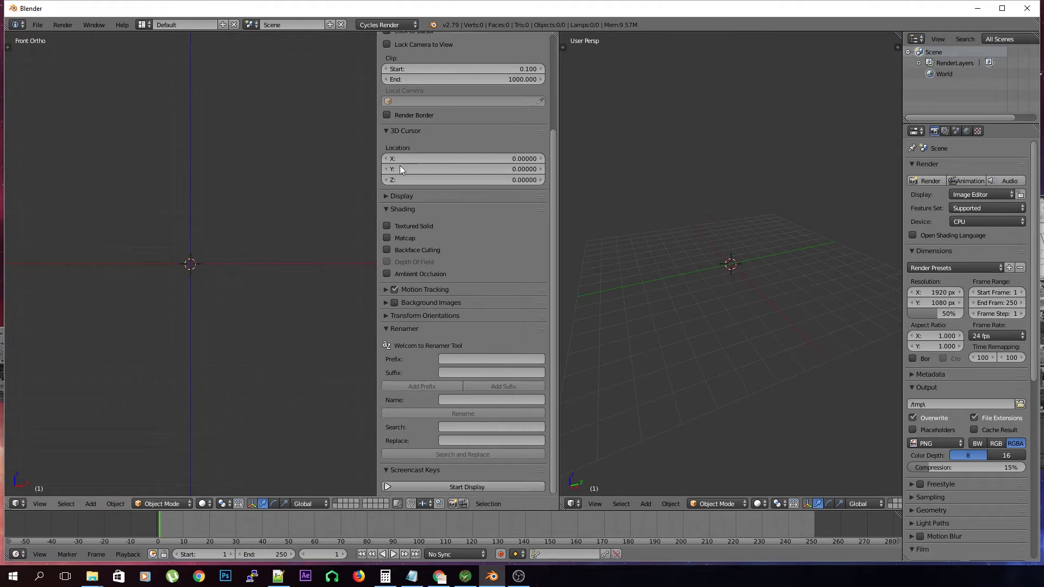
Enable background images in the front viewport and add an image entry with its axis set to Front
click(394, 303)
click(390, 301)
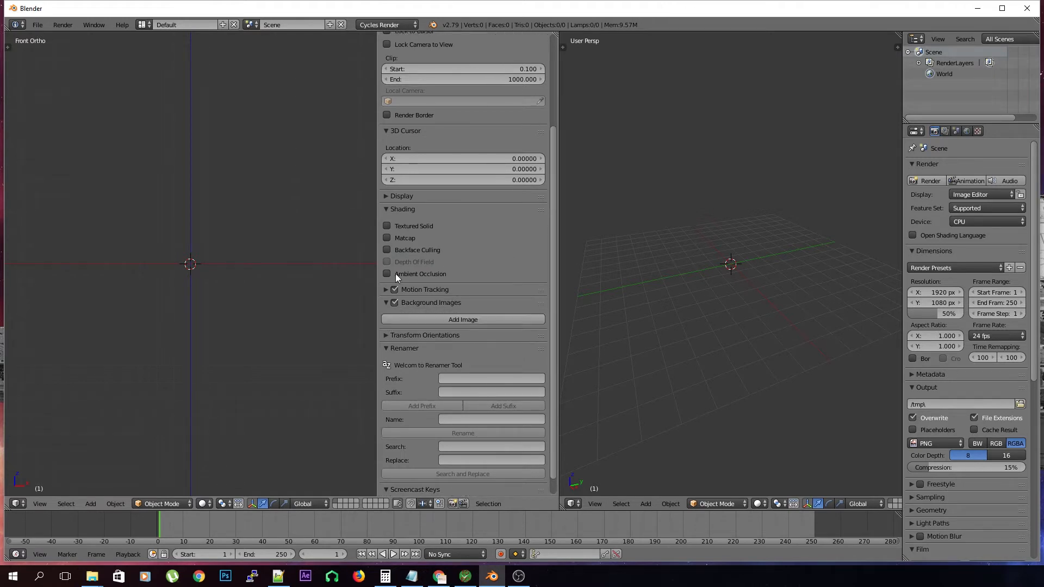
click(412, 320)
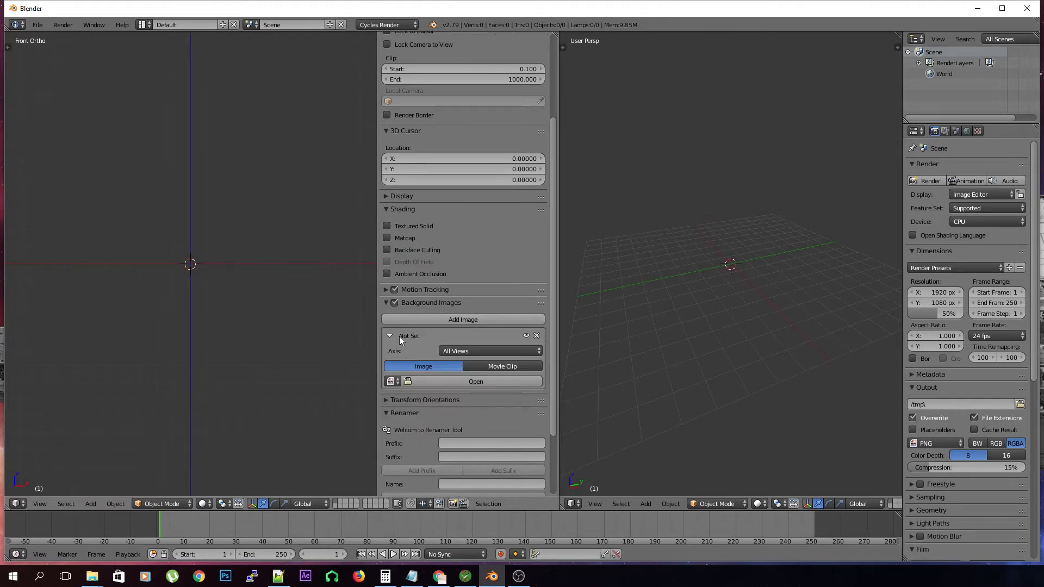
click(462, 351)
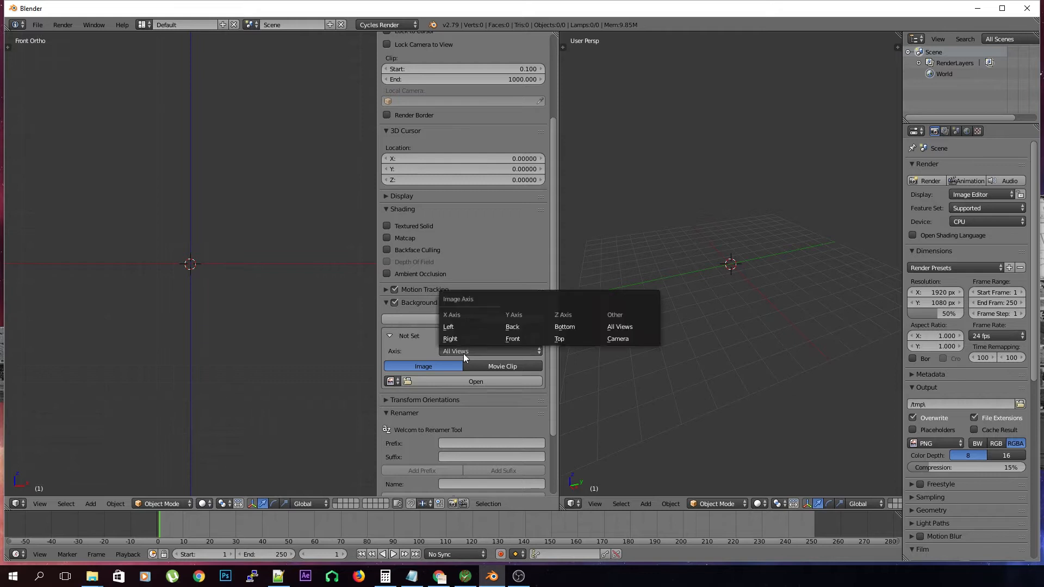
click(512, 338)
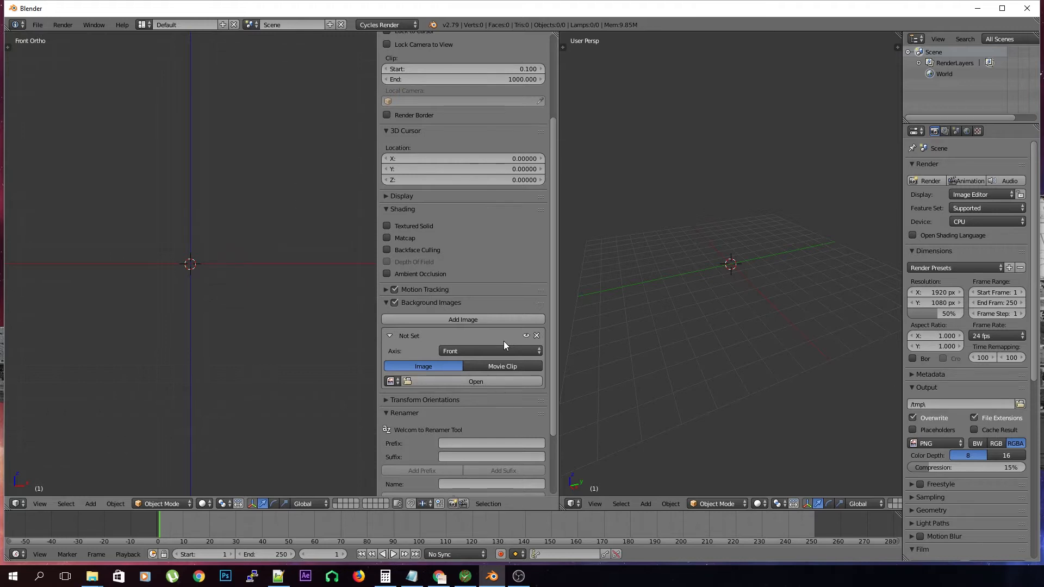
Load tie_fighterPLan.JPG from the D: drive as the front view's background image
click(436, 382)
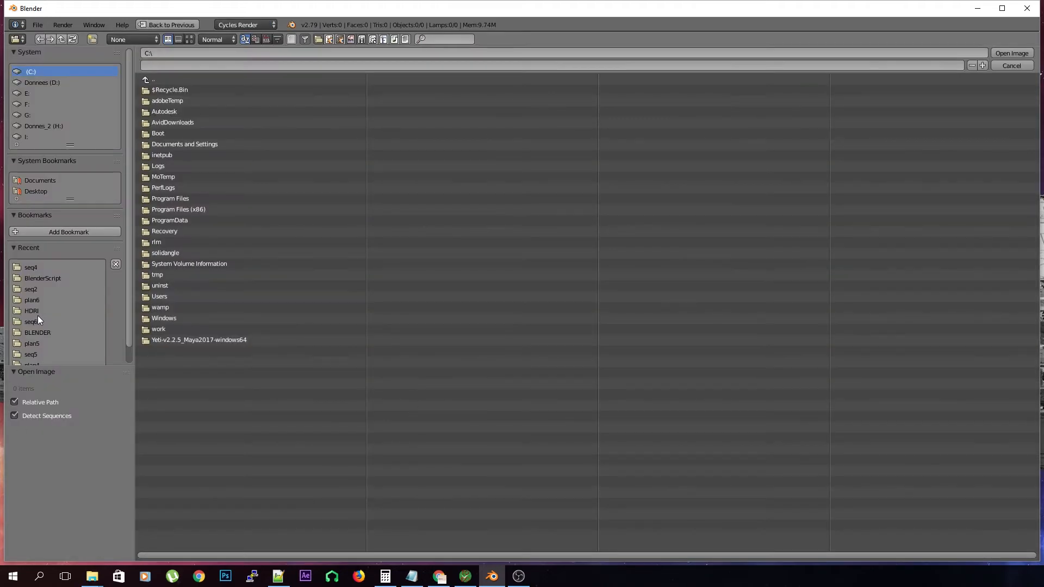
click(51, 279)
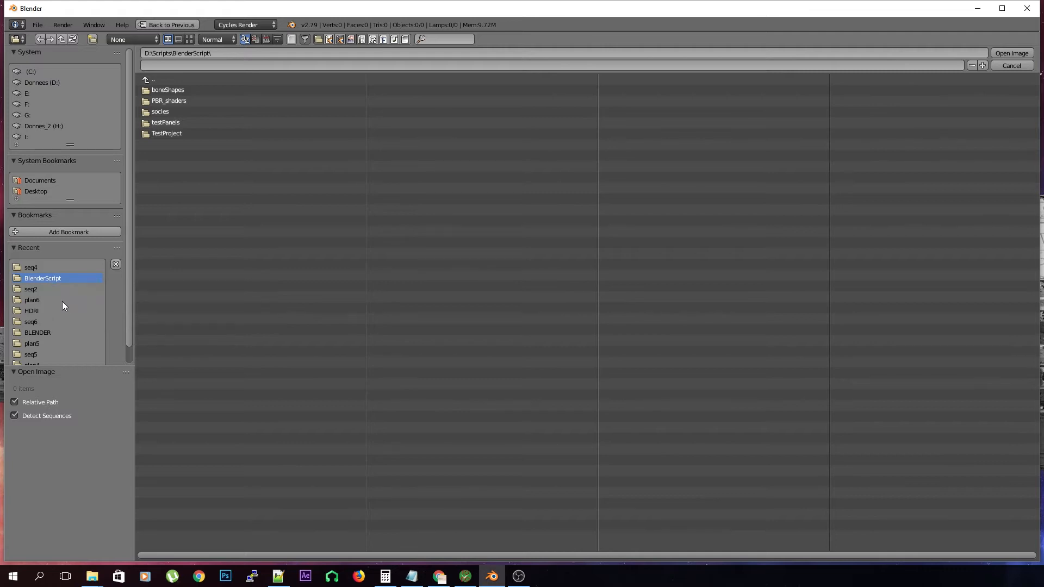
click(55, 84)
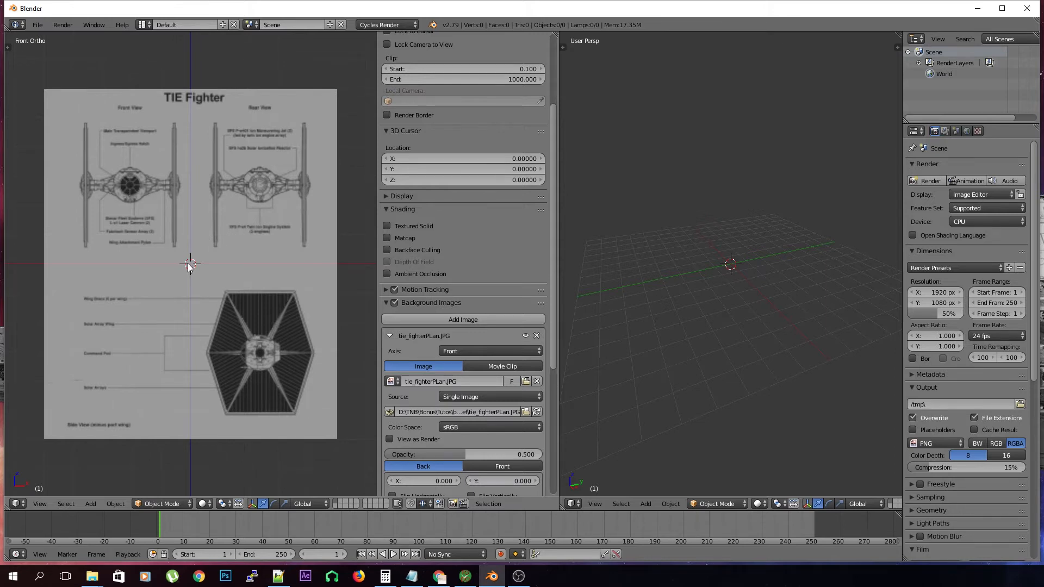
Set the background image's opacity to 1.000 and its offset to X 2.070, Y -2.260, centring the front-view cockpit on the origin
scroll(504, 386, down, 4)
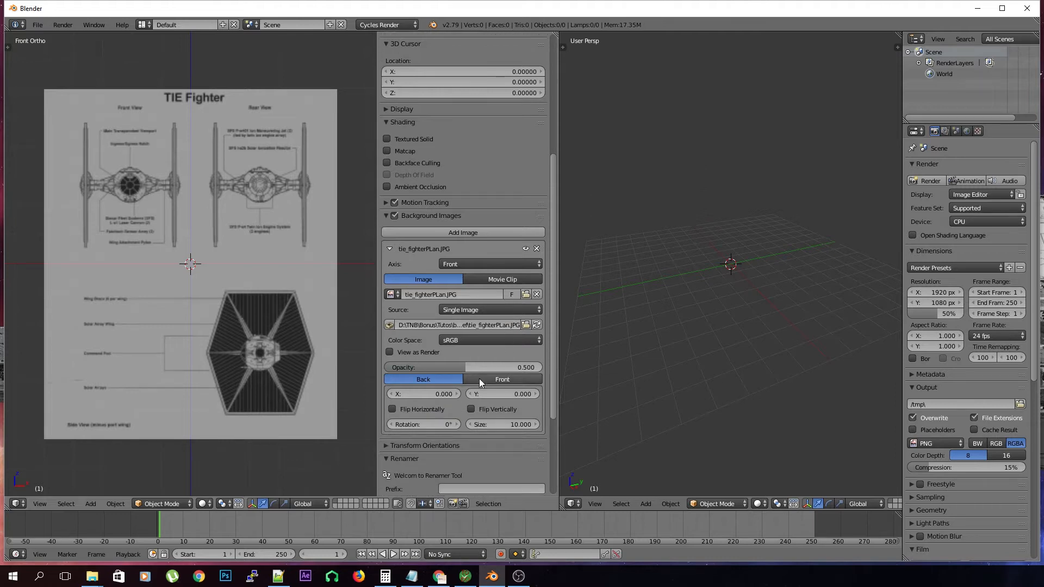
drag(465, 366, 542, 366)
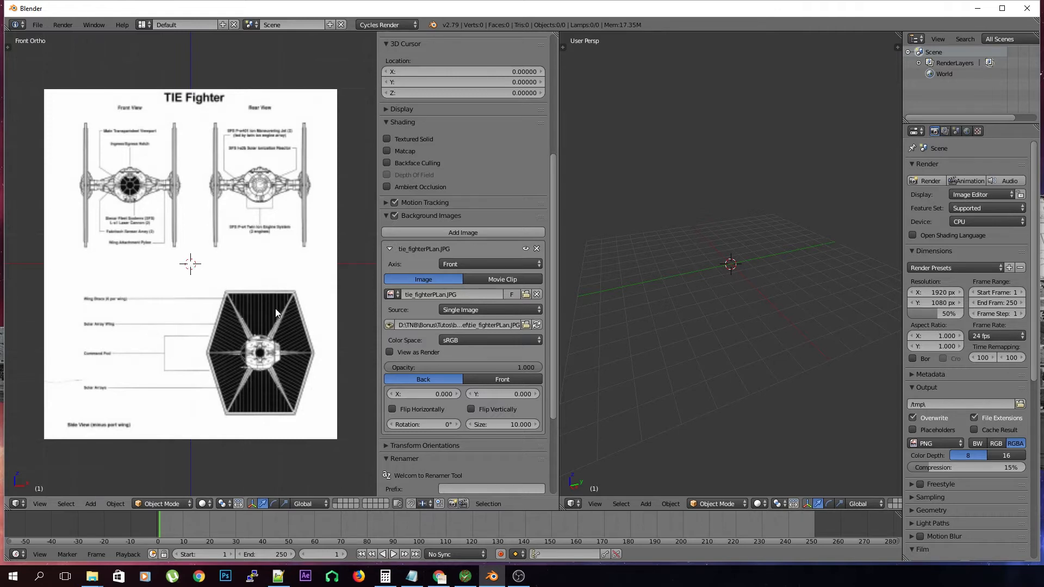
drag(405, 393, 454, 394)
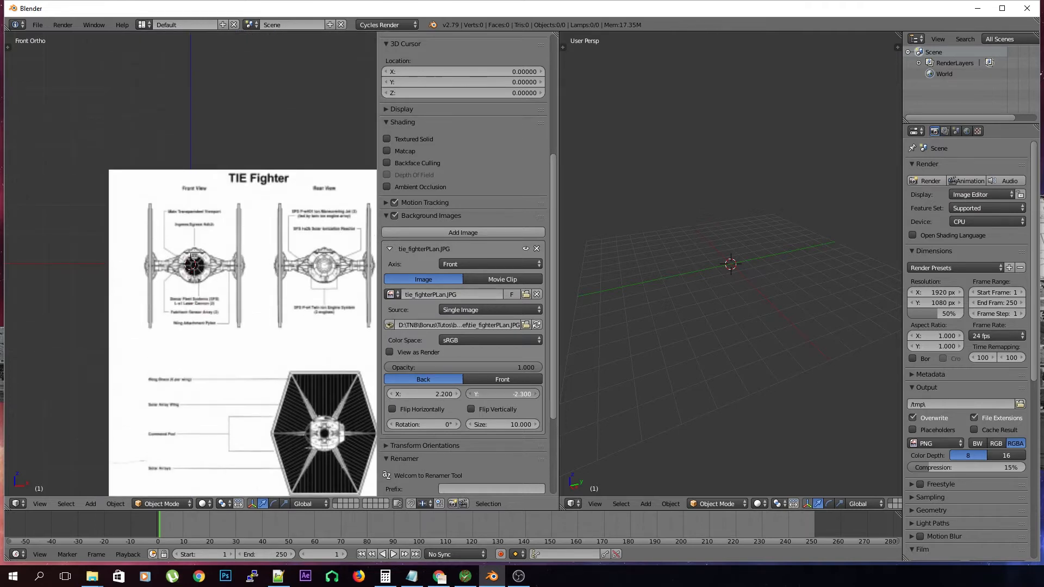
scroll(280, 330, up, 8)
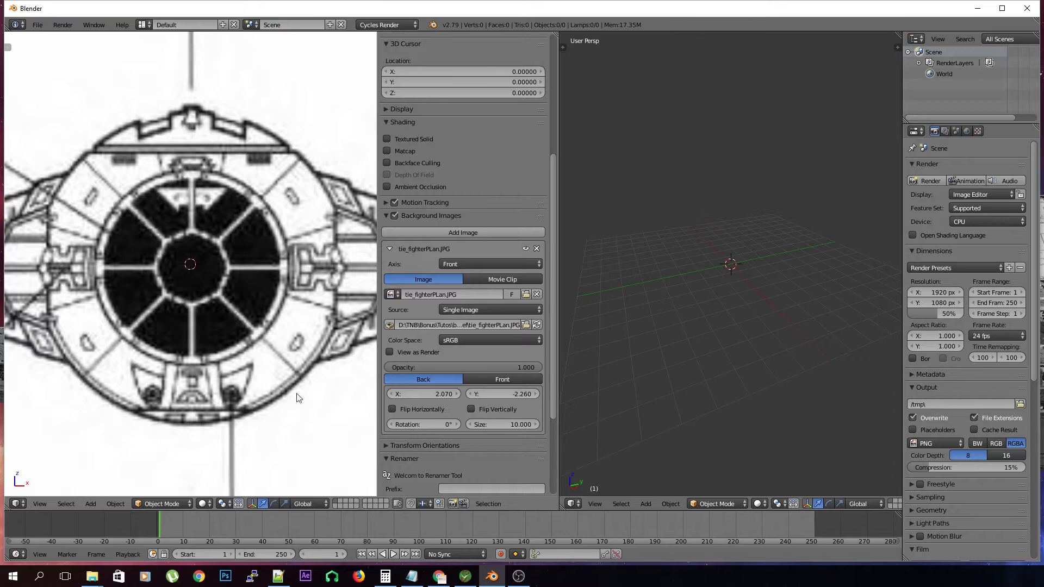
scroll(278, 389, down, 6)
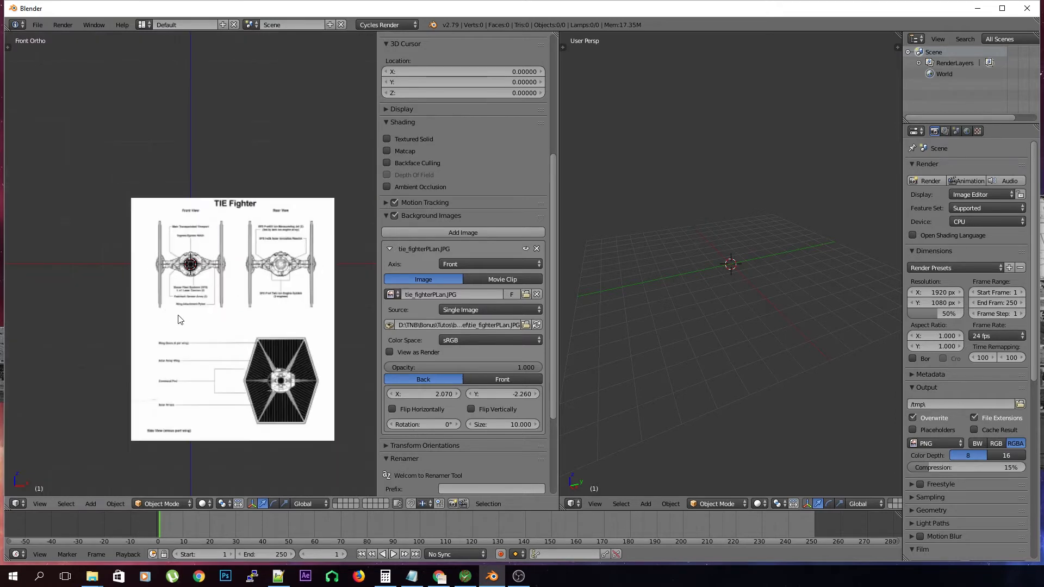
Lower the front view background image's opacity to 0.131
drag(521, 367, 436, 368)
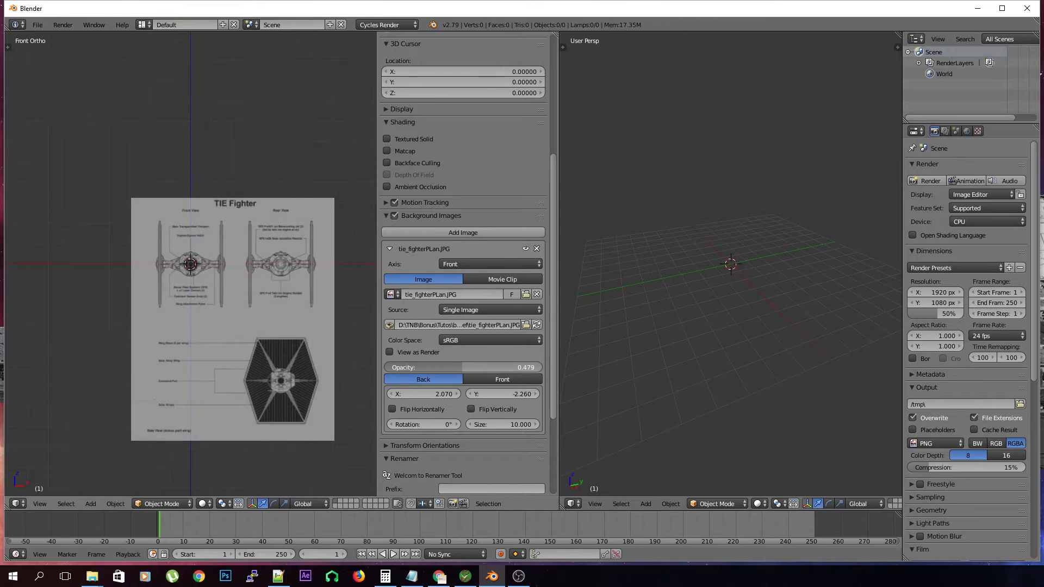
scroll(268, 327, up, 5)
drag(471, 370, 399, 375)
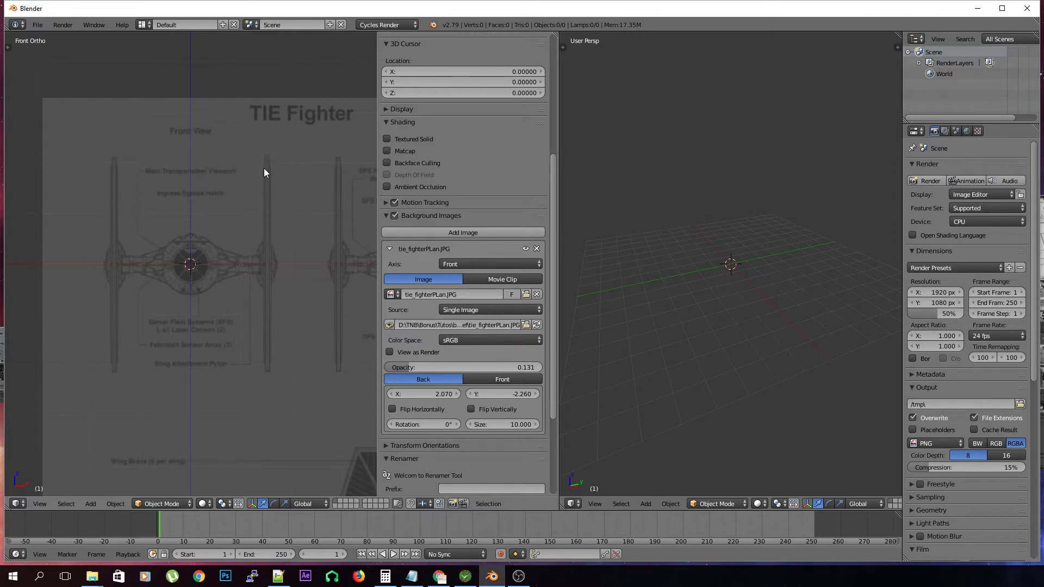
Scale the front background image to size 9.030 and recentre the cockpit on the origin with offset X 1.870, Y -2.030
drag(504, 425, 487, 425)
scroll(311, 348, up, 7)
mouse_move(424, 392)
mouse_down()
mouse_move(435, 393)
mouse_move(408, 393)
mouse_up()
drag(424, 393, 502, 396)
scroll(270, 305, down, 4)
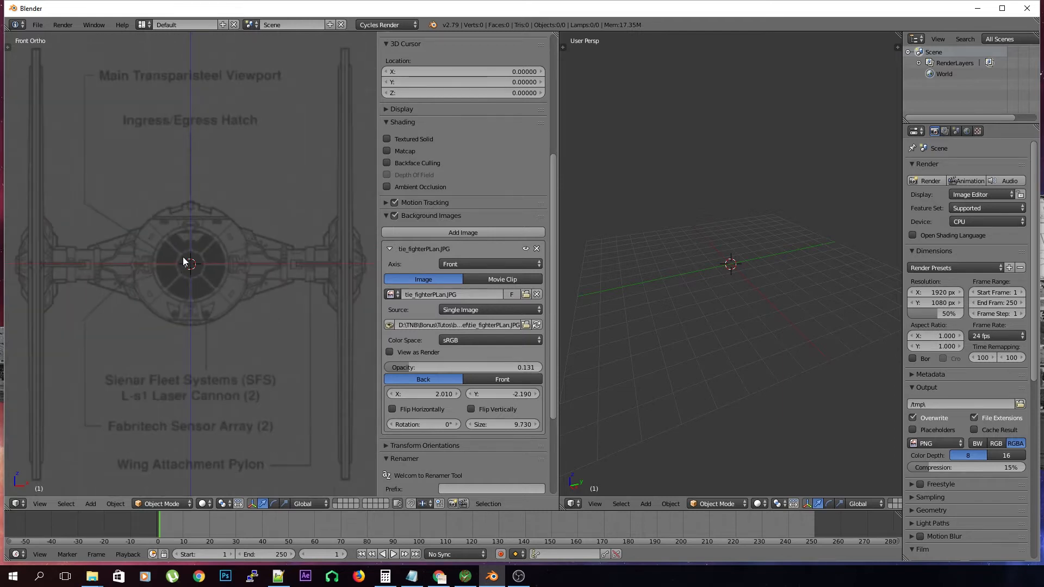
scroll(185, 262, down, 1)
drag(511, 426, 533, 426)
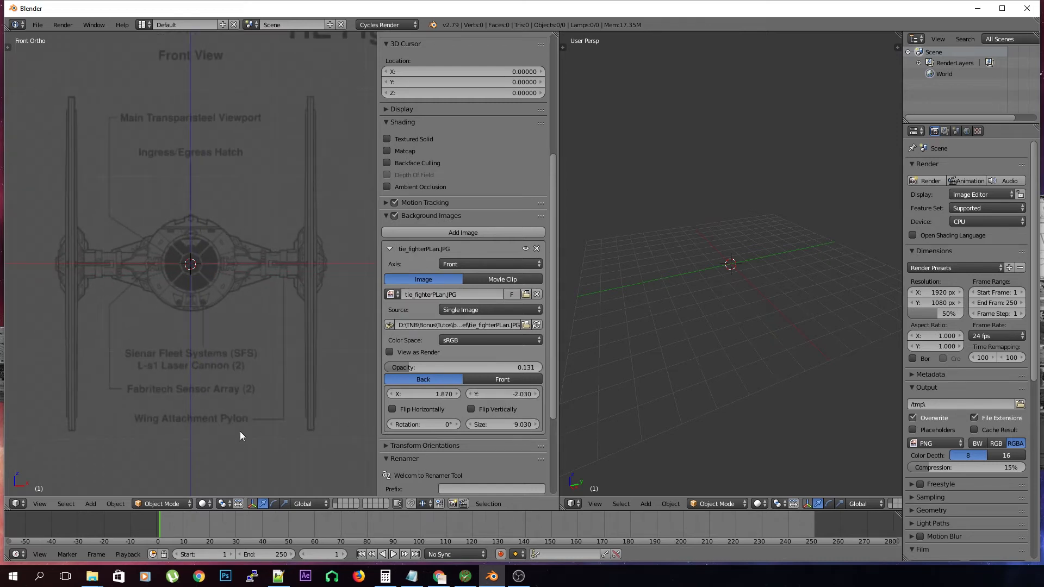
Set the front background image's opacity to 0.496
scroll(119, 439, down, 7)
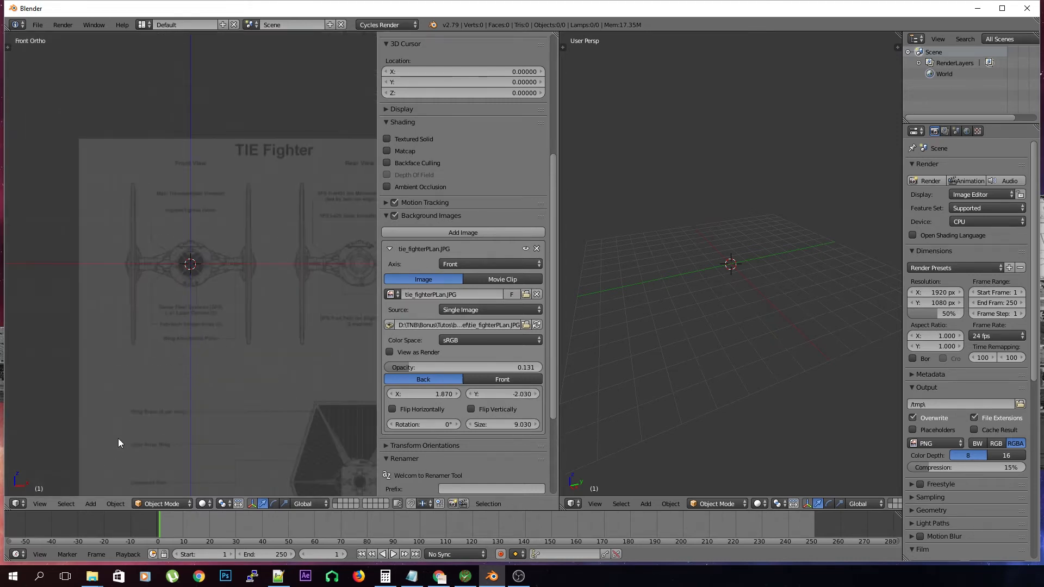
drag(416, 370, 473, 370)
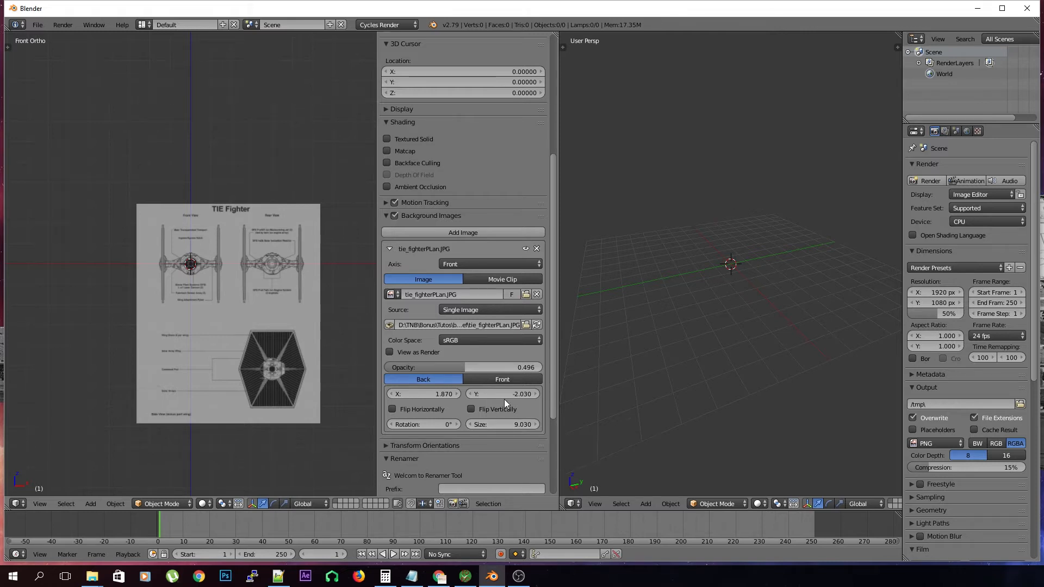
scroll(273, 304, up, 5)
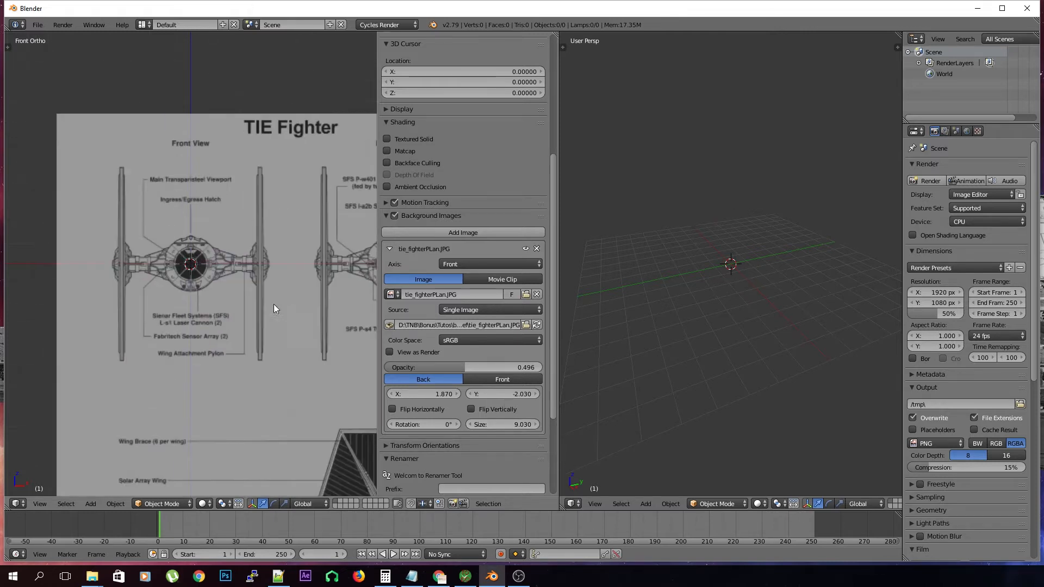
Add a second background image on the Left axis, load tie_fighterPLan.JPG into it, and show the left orthographic view
click(403, 249)
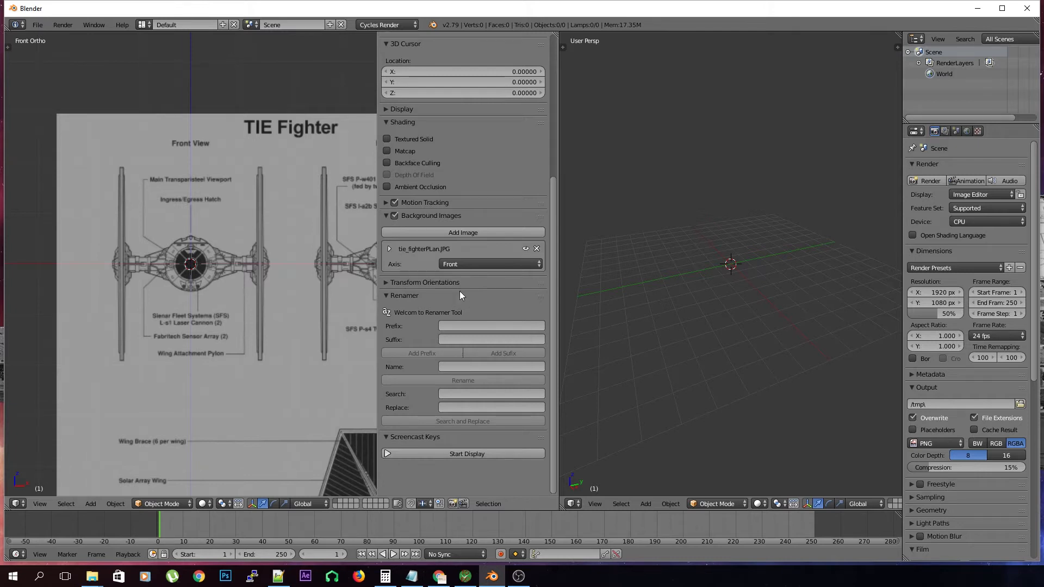
scroll(411, 321, down, 1)
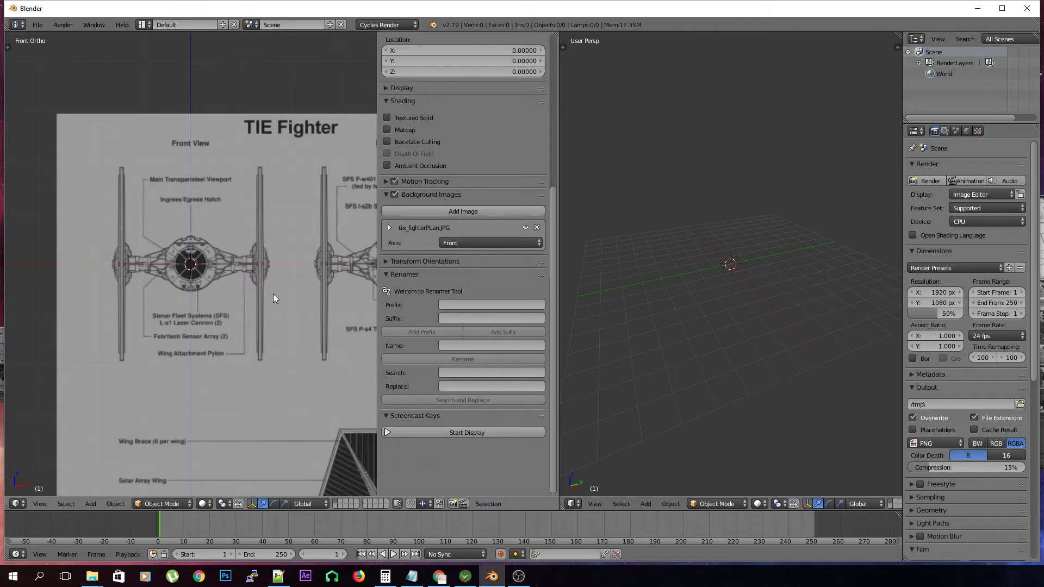
click(468, 210)
key(KP_3)
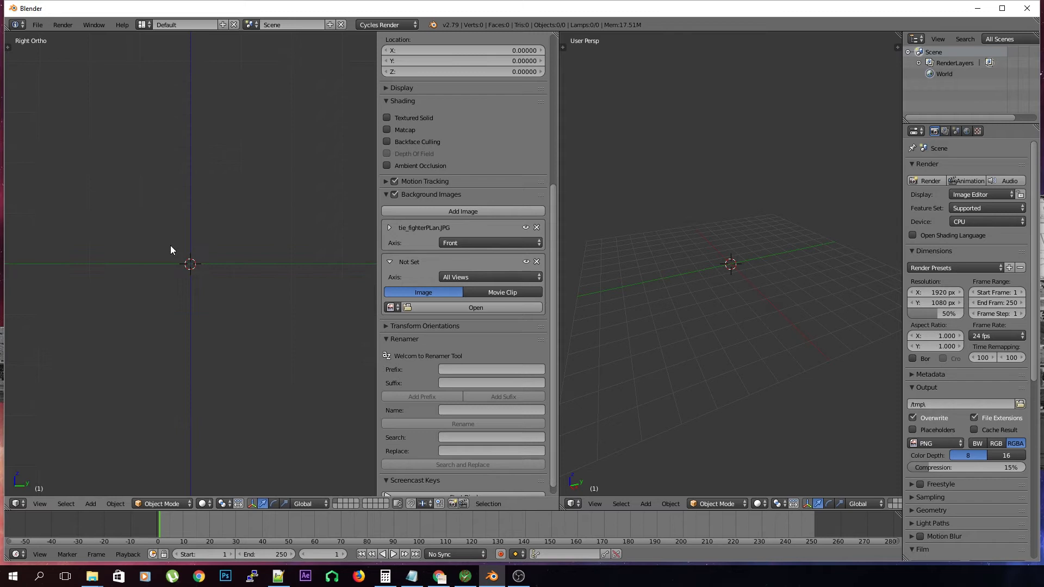
click(479, 279)
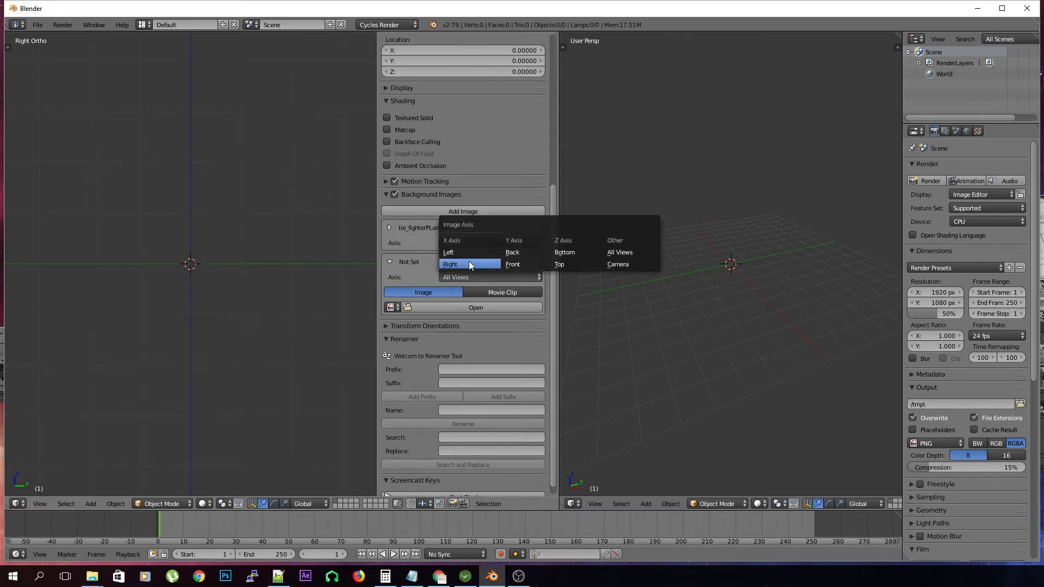
click(470, 264)
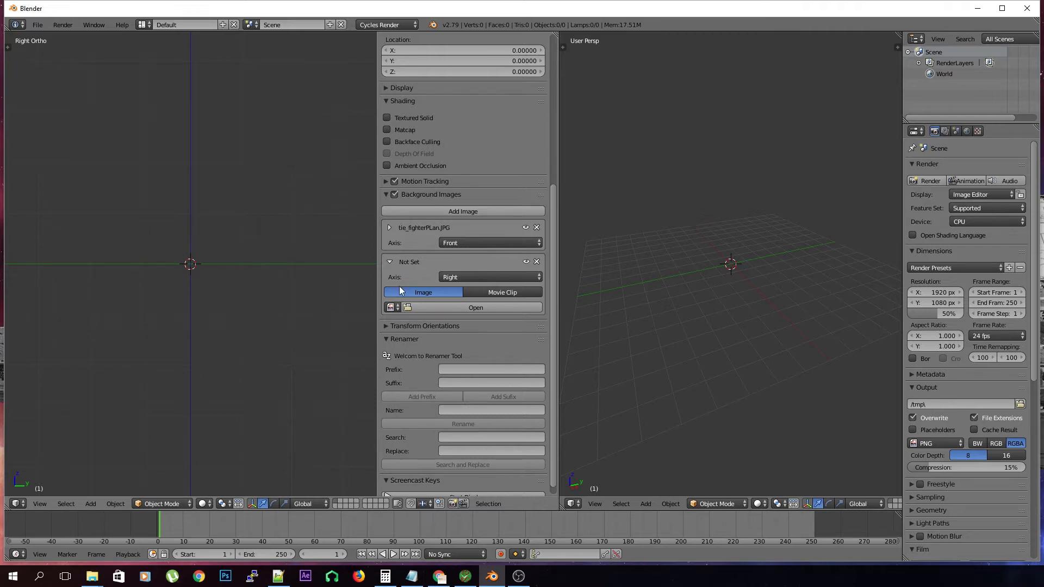
click(465, 276)
click(468, 261)
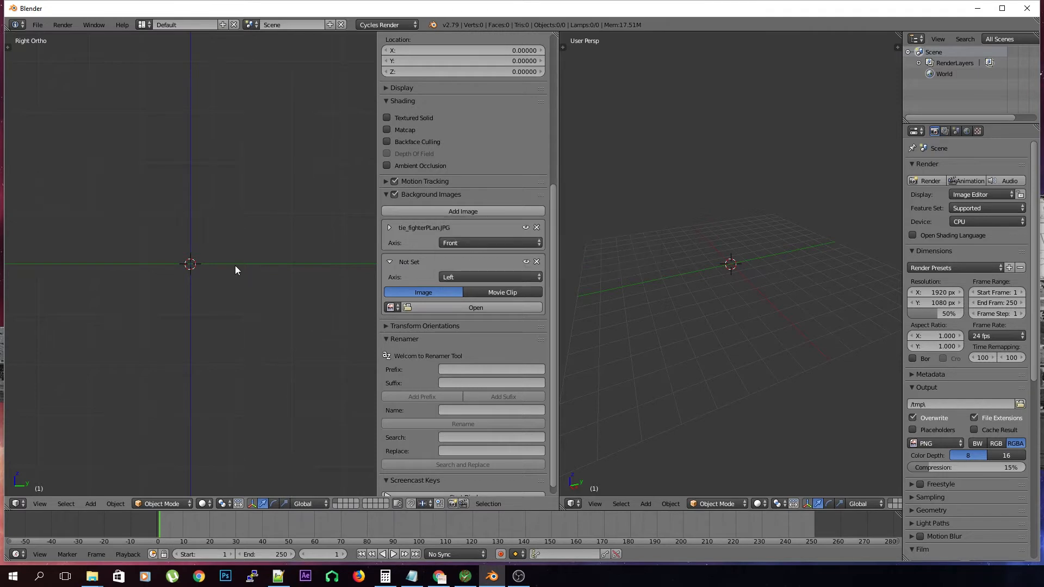
click(519, 308)
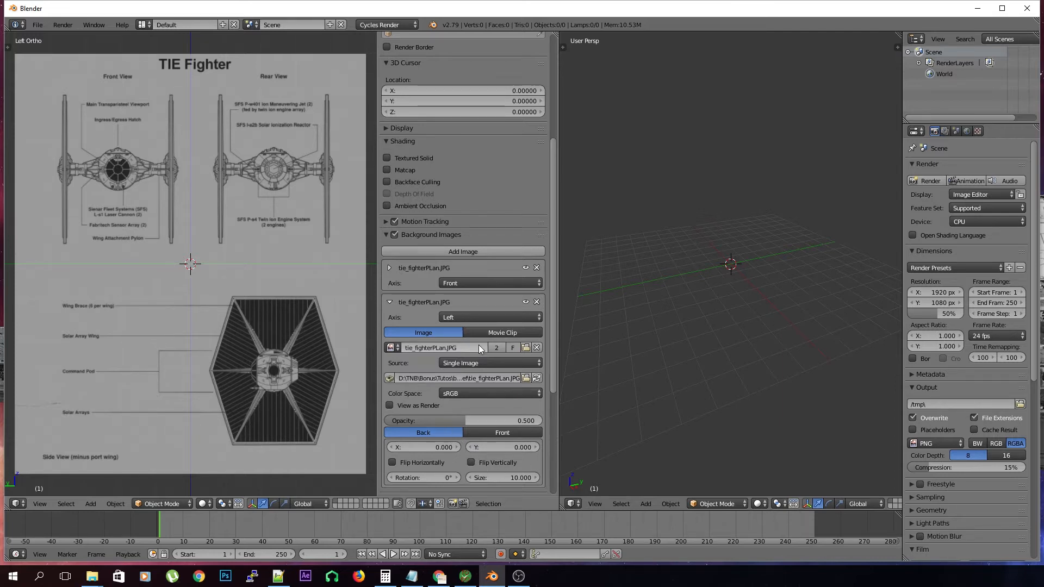
Copy the front background image's size of 9.03 to the left view's background image
click(389, 268)
click(524, 444)
key(ctrl+c)
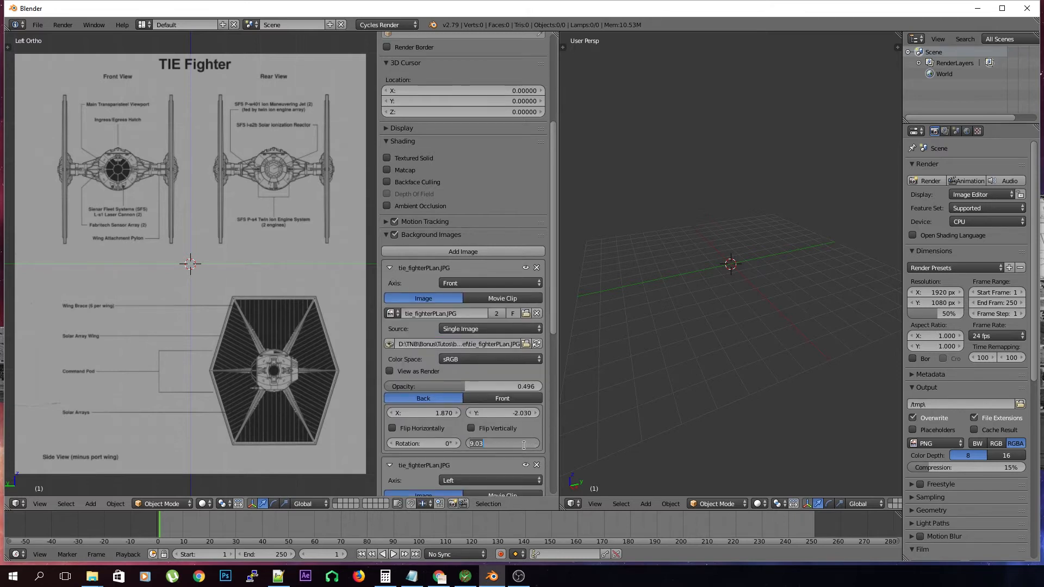
key(Return)
scroll(531, 432, down, 5)
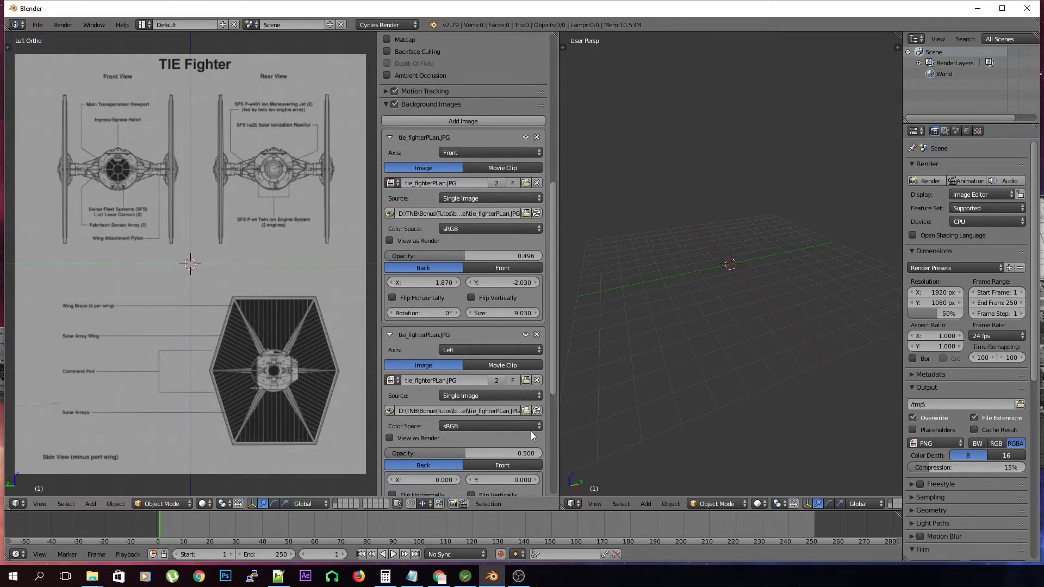
scroll(524, 475, down, 3)
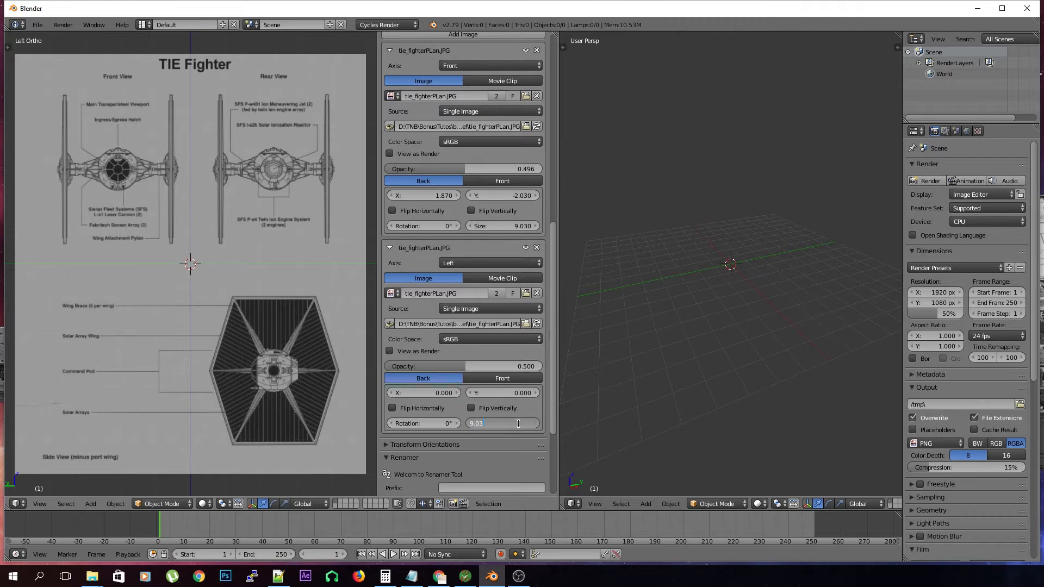
key(ctrl+v)
Offset the left view's background image to X -2.140, Y 2.290, centring the side-view cockpit on the origin
drag(452, 395, 514, 395)
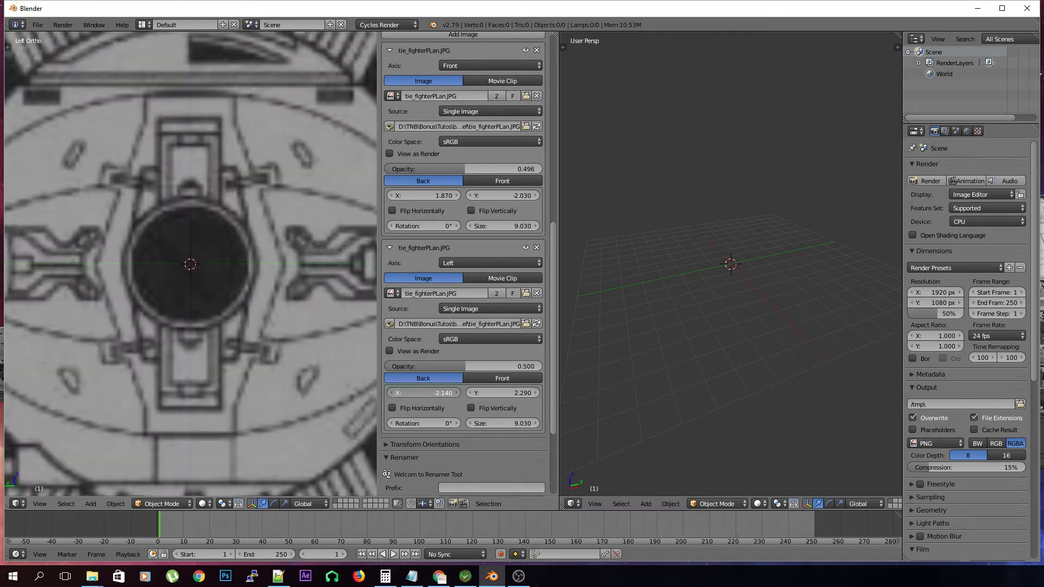
drag(446, 394, 447, 394)
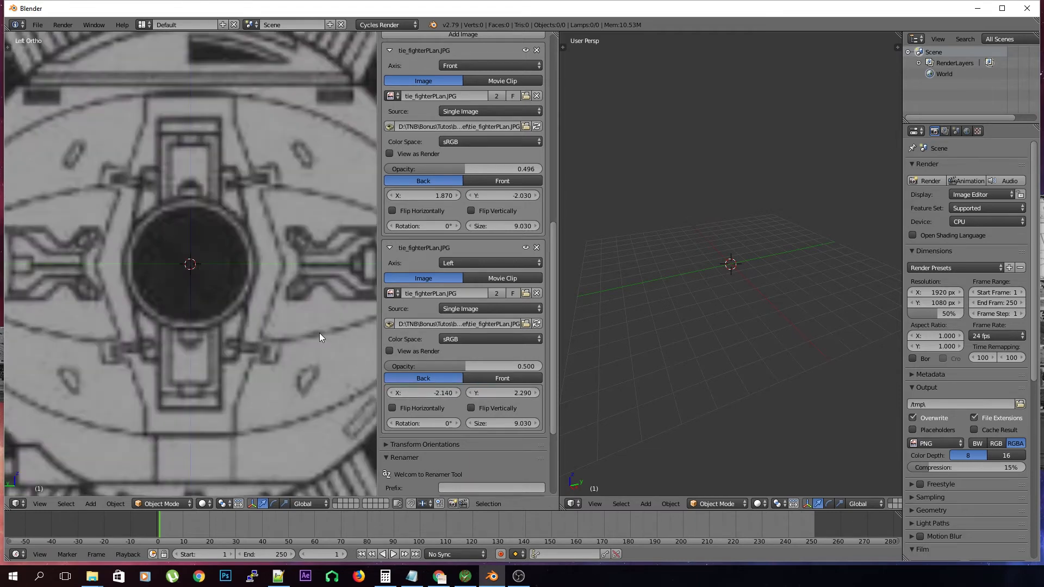
scroll(319, 333, down, 10)
scroll(170, 286, down, 6)
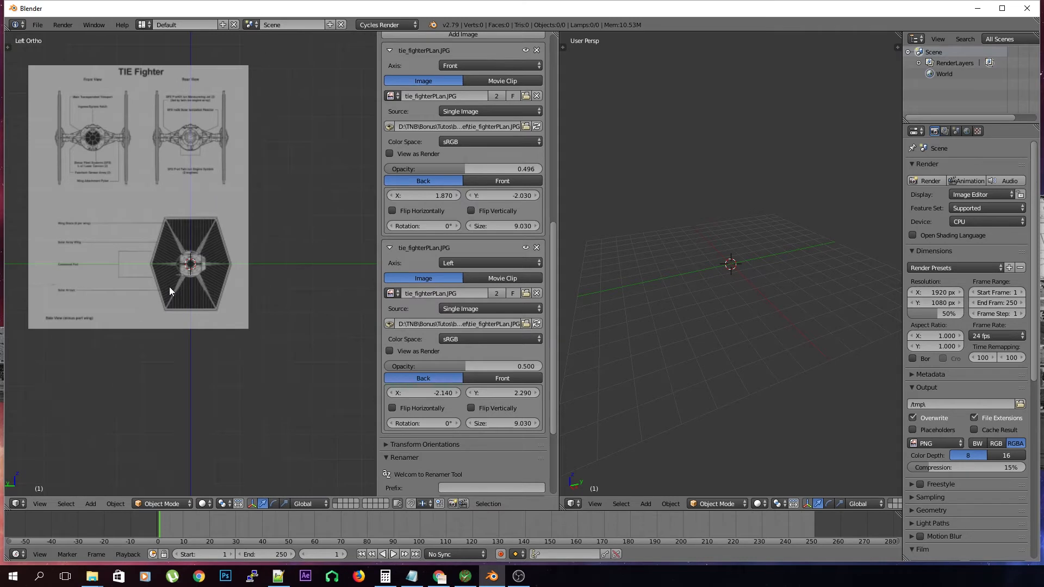
Save the scene as mode_tieFighter_1.blend in the starWars scenes\assets\tieFighter folder
key(ctrl+s)
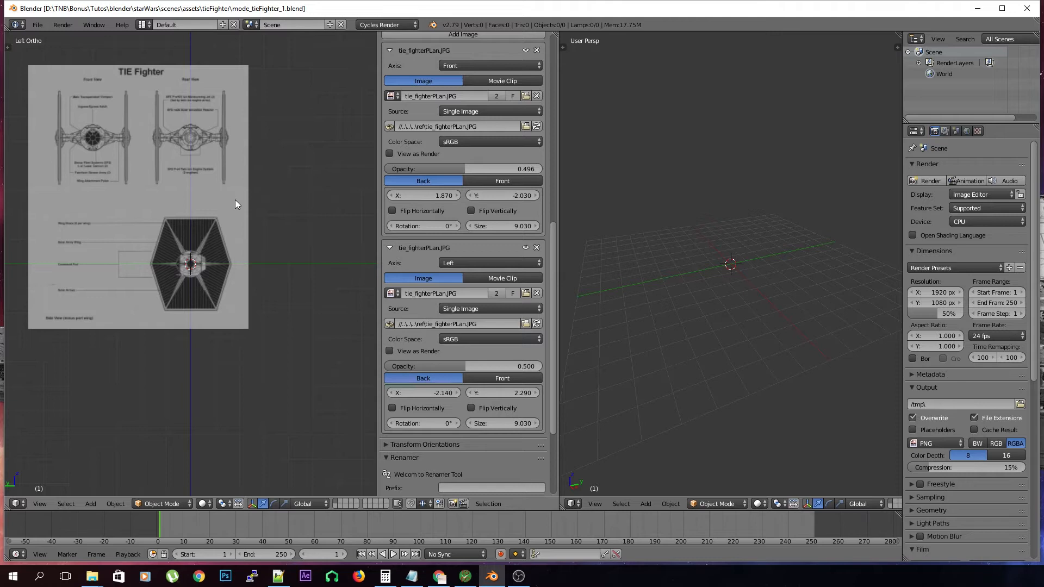
scroll(233, 285, down, 2)
scroll(233, 285, up, 2)
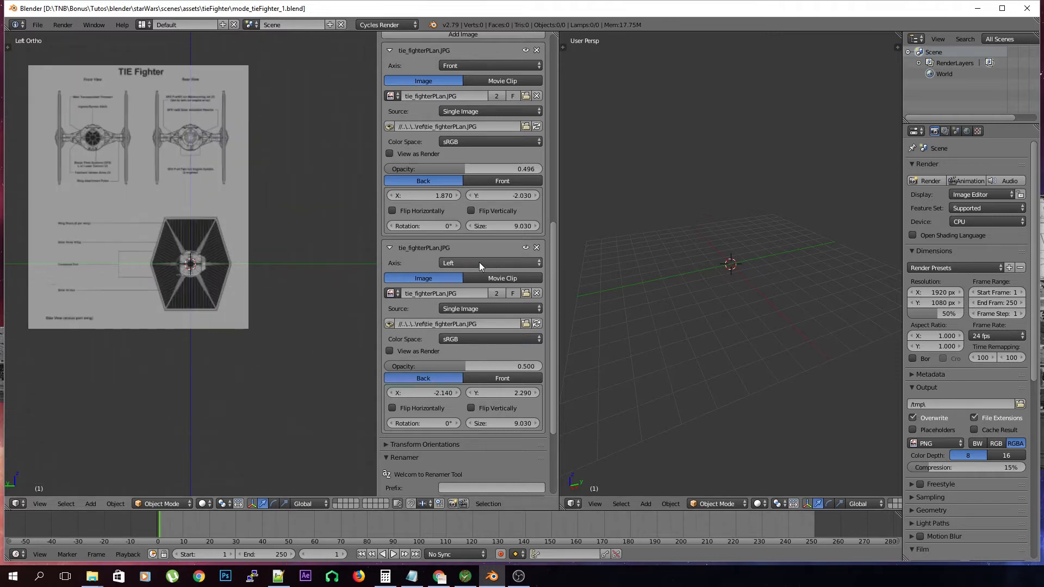
Add a third background image entry and set its axis to Back
scroll(445, 92, up, 4)
click(452, 119)
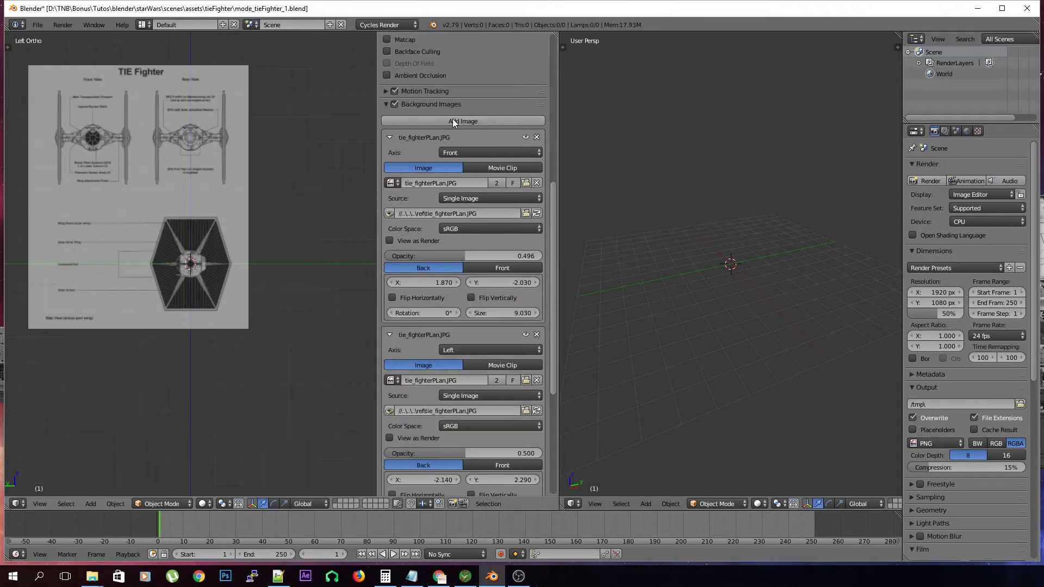
scroll(448, 237, down, 10)
click(494, 330)
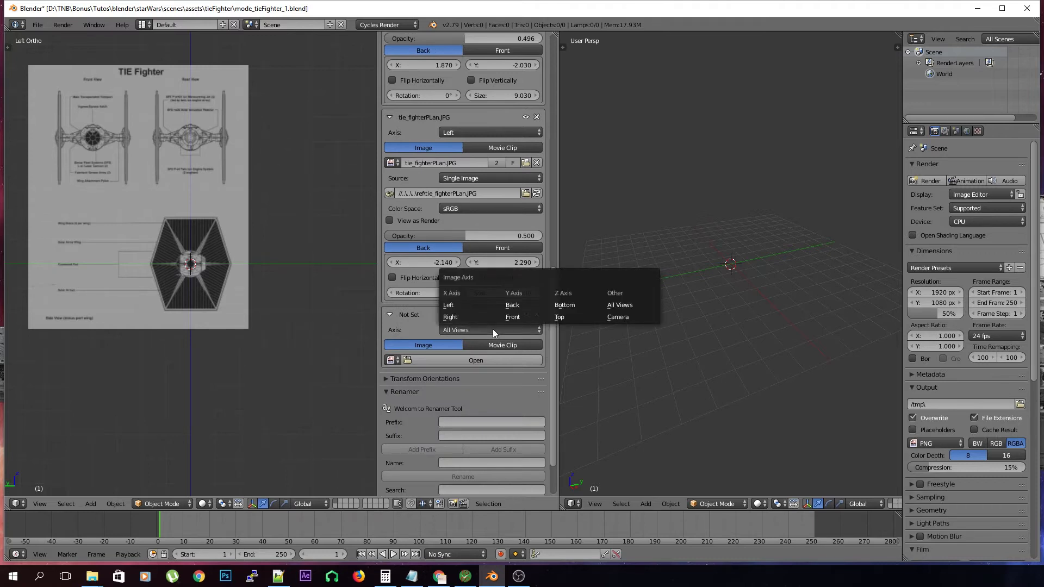
click(523, 305)
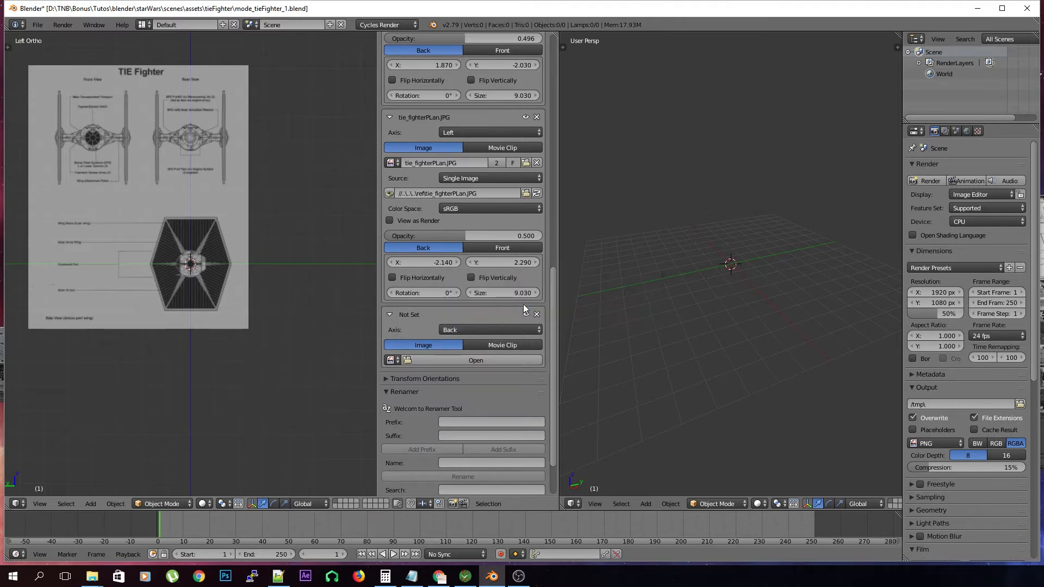
Load tie_fighterPLan.JPG from the ref folder into the Back entry and switch the viewport to the back orthographic view
click(448, 359)
click(50, 277)
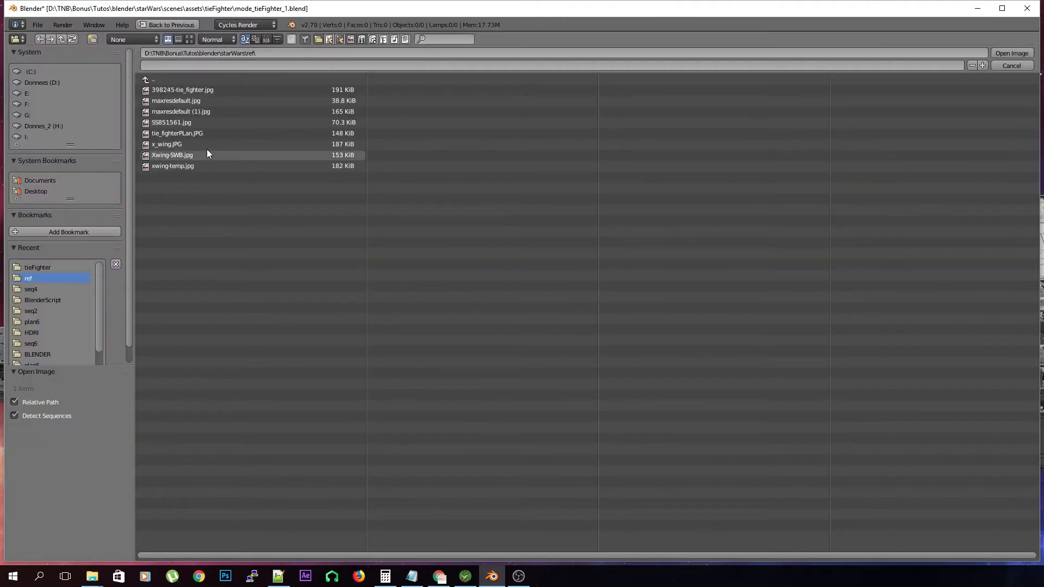
click(197, 135)
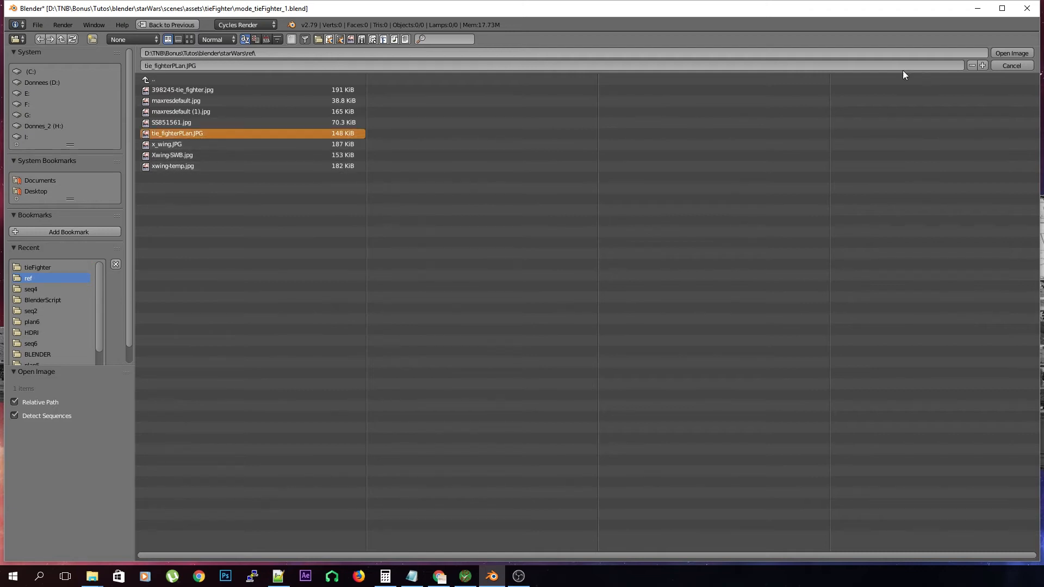
click(1010, 53)
key(ctrl+KP_1)
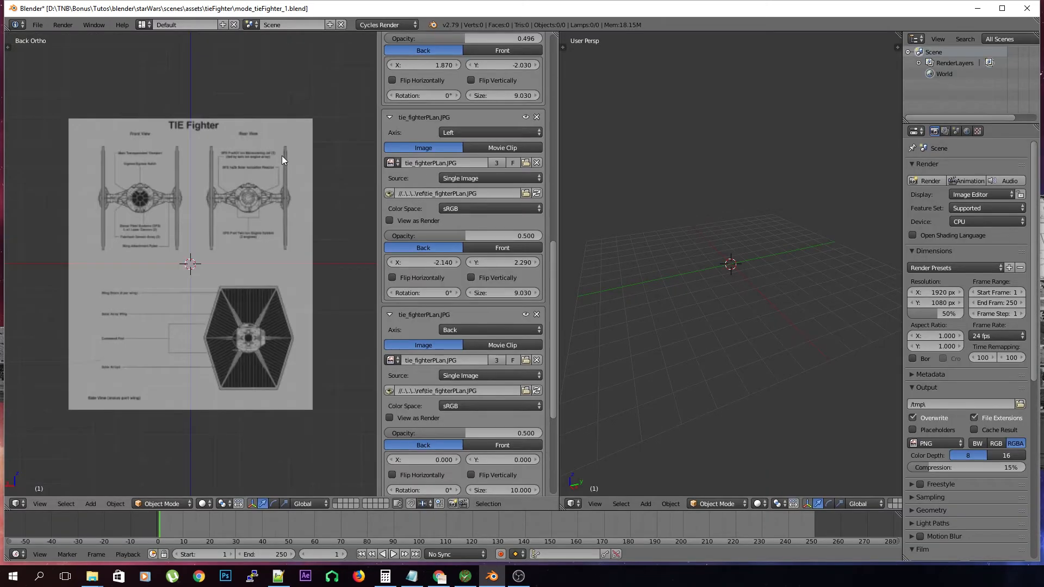
Set the back view's background image size to 9.03, matching the other views
scroll(295, 188, up, 2)
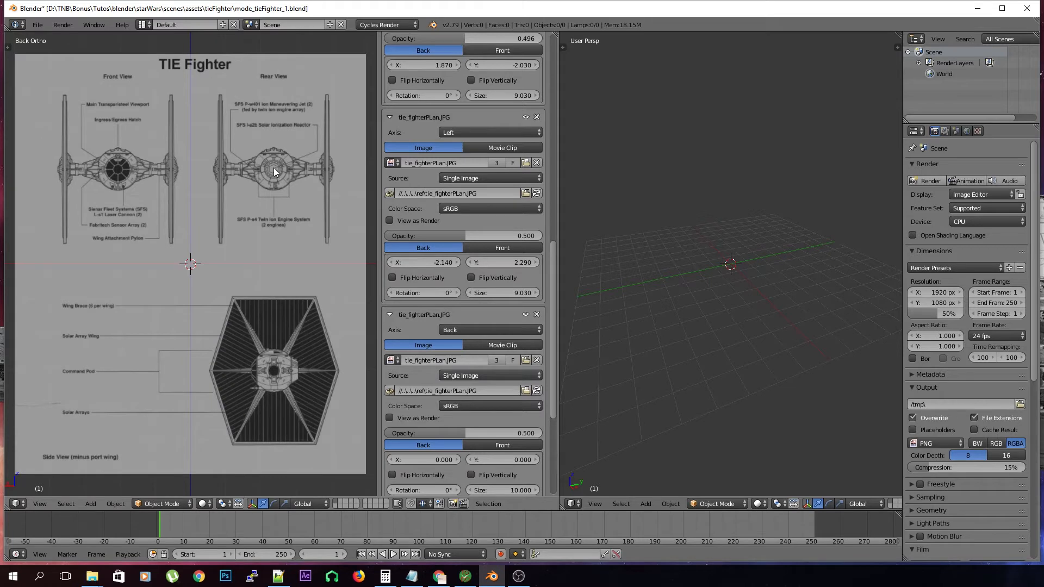
scroll(422, 429, down, 5)
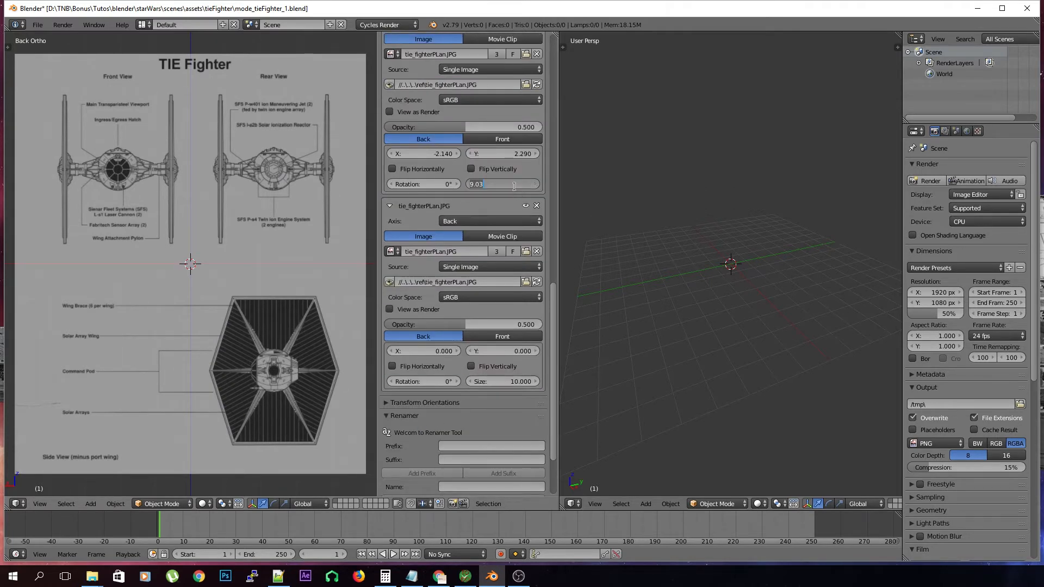
click(516, 381)
text(9.03)
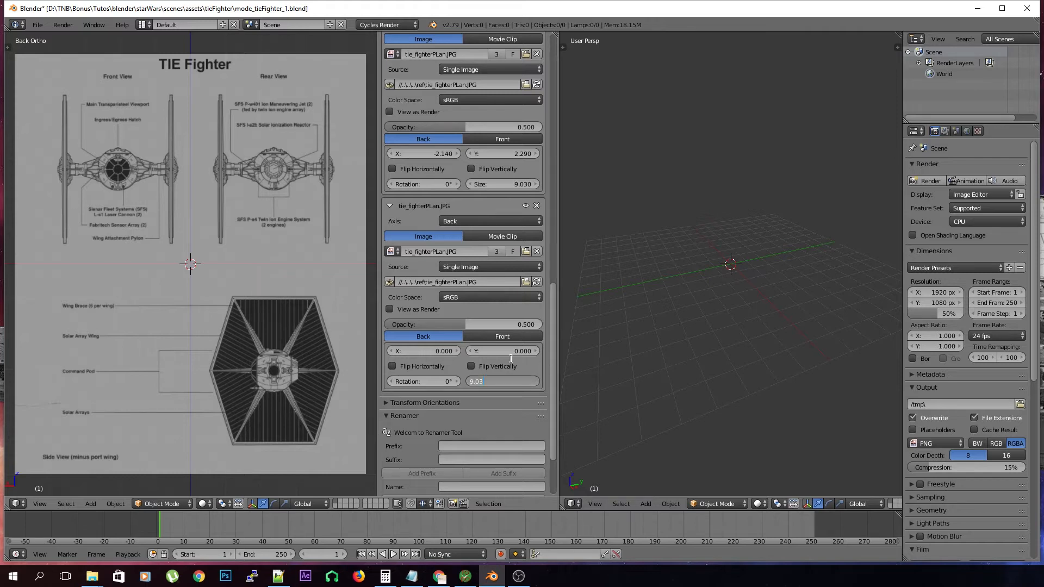
key(Return)
Offset the back view's background image to X -2.130, Y -2.040, centring the rear-view cockpit on the origin
drag(429, 351, 334, 351)
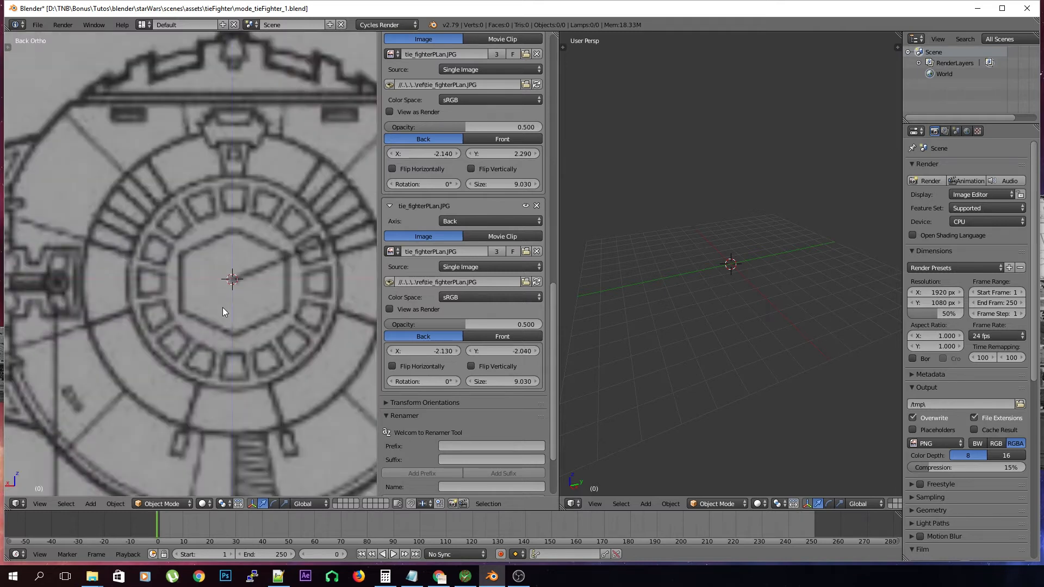
scroll(225, 307, down, 10)
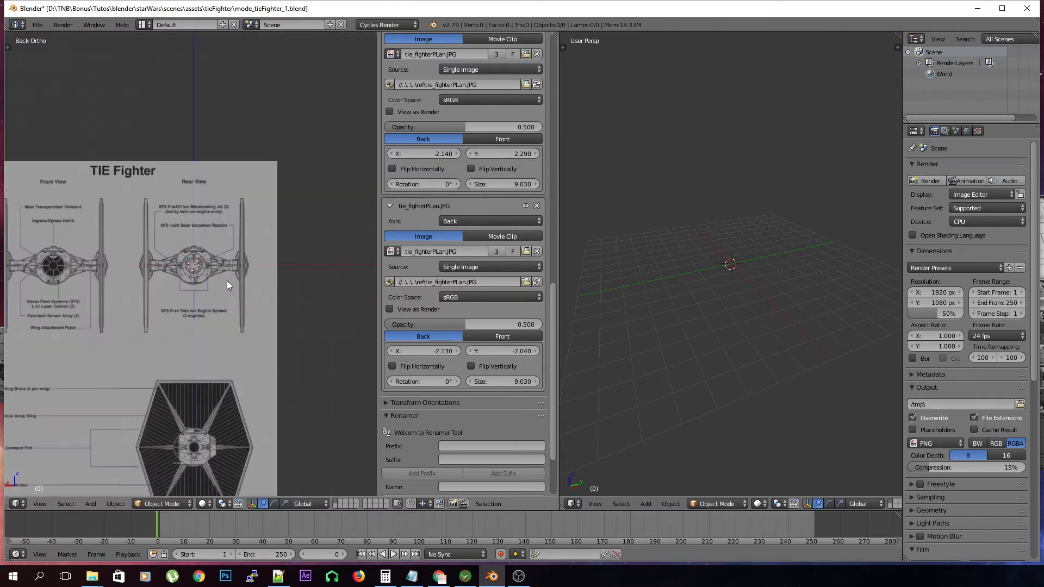
scroll(175, 314, up, 2)
Save the scene over mode_tieFighter_1.blend
shift+middle_drag(175, 314, 234, 263)
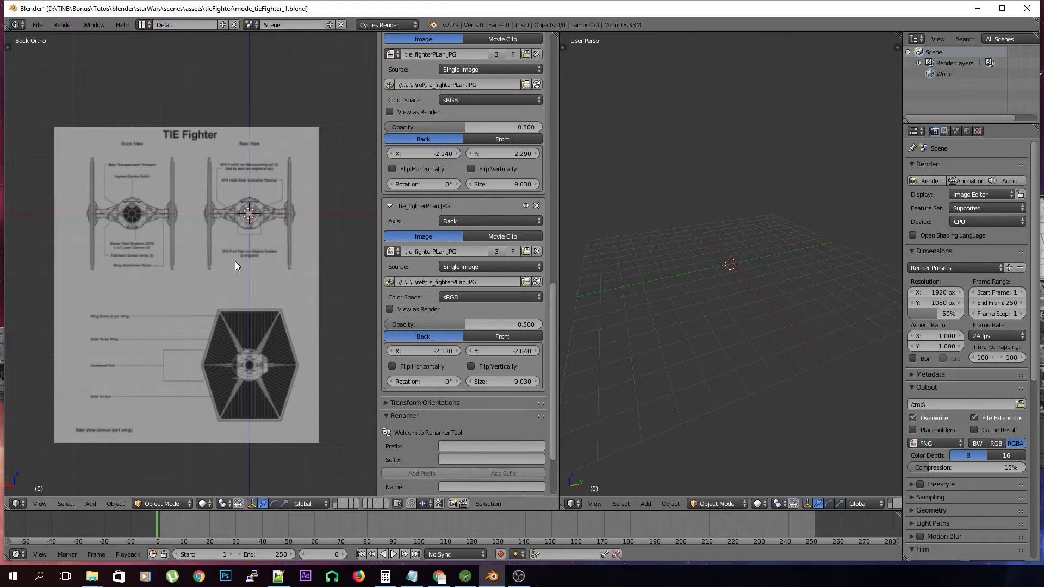
key(ctrl+s)
click(235, 263)
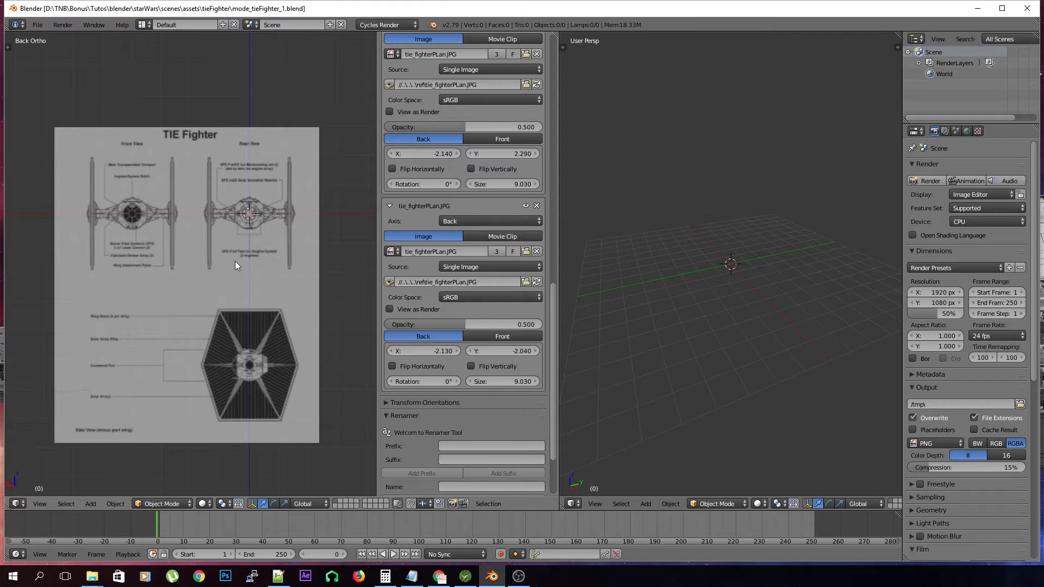
Switch to the Windows photo viewer and examine the TIE Fighter reference images for the wing and cockpit shapes, then return to Blender
key(n)
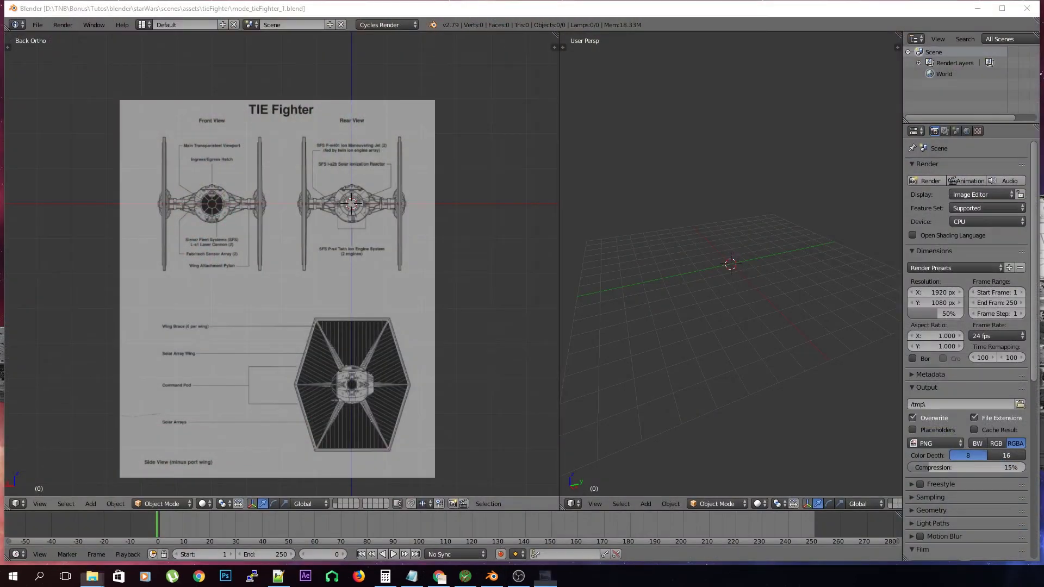
drag(0, 59, 519, 2)
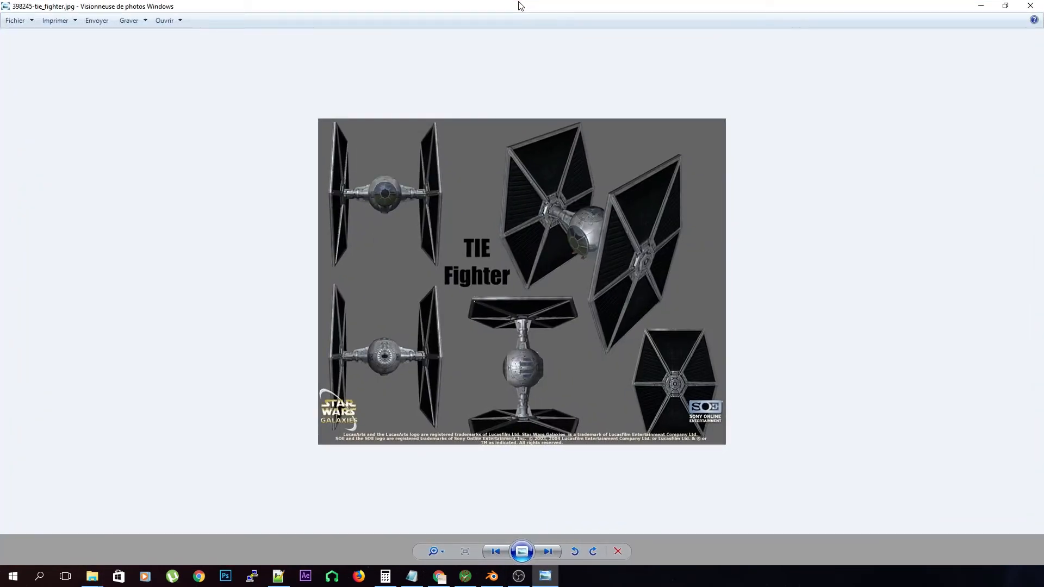
key(Right)
key(Right)
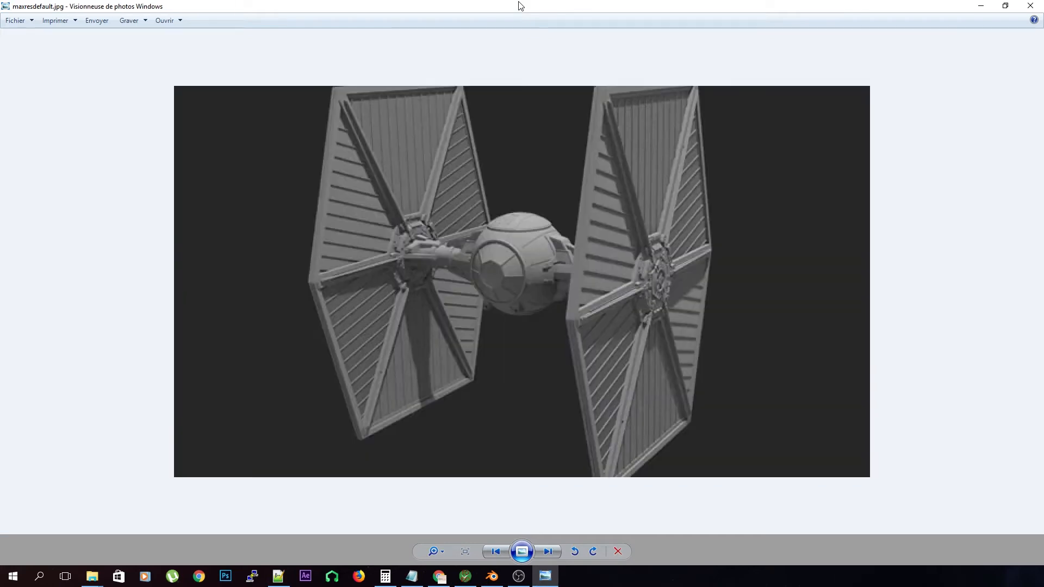
key(Right)
key(Right)
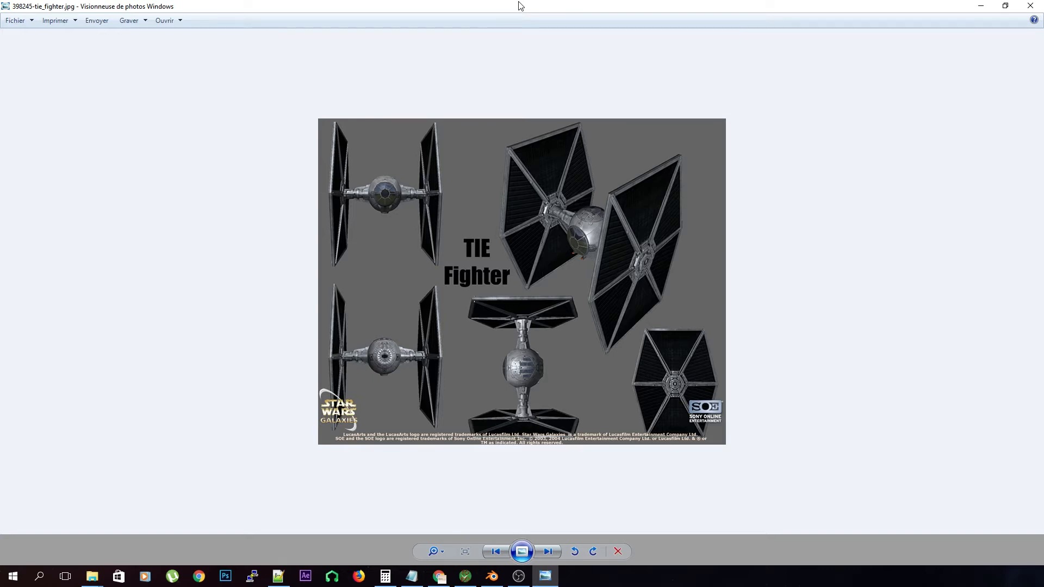
key(Right)
key(Right)
key(Left)
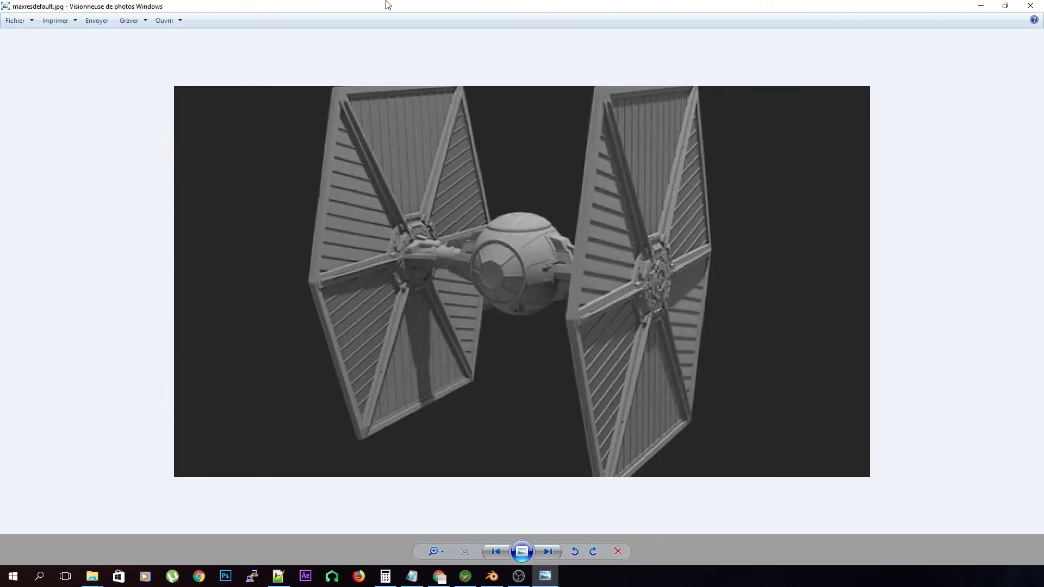
drag(433, 1, 435, 0)
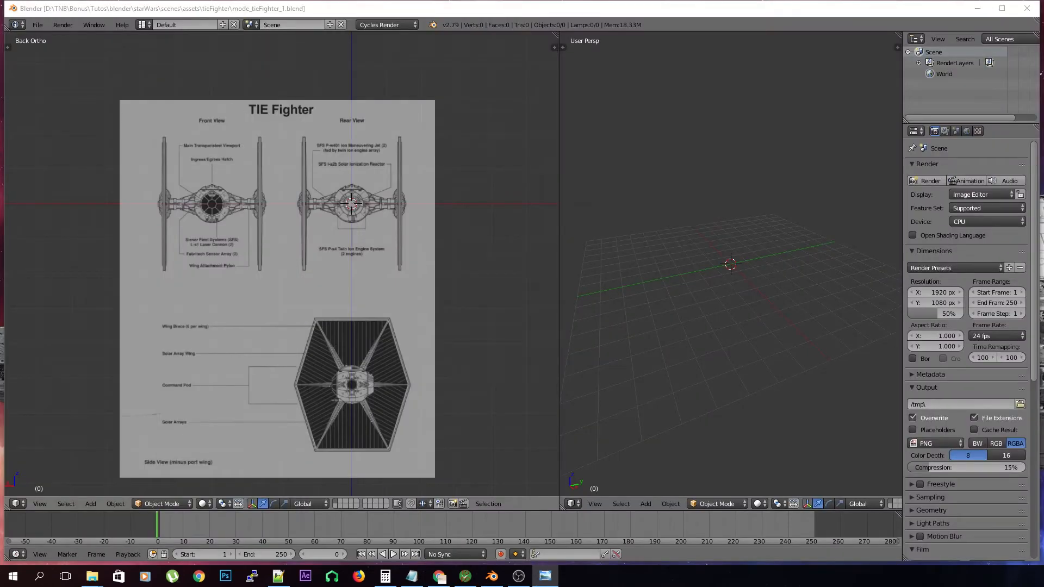
click(477, 3)
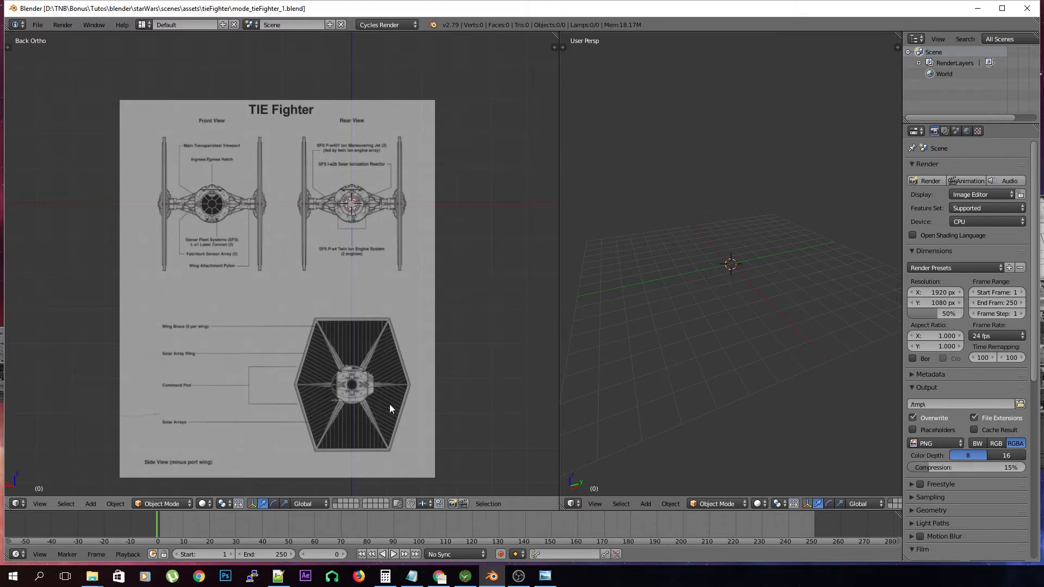
Show the blueprint in the left orthographic view and start the Screencast Keys display
key(KP_3)
key(ctrl+KP_3)
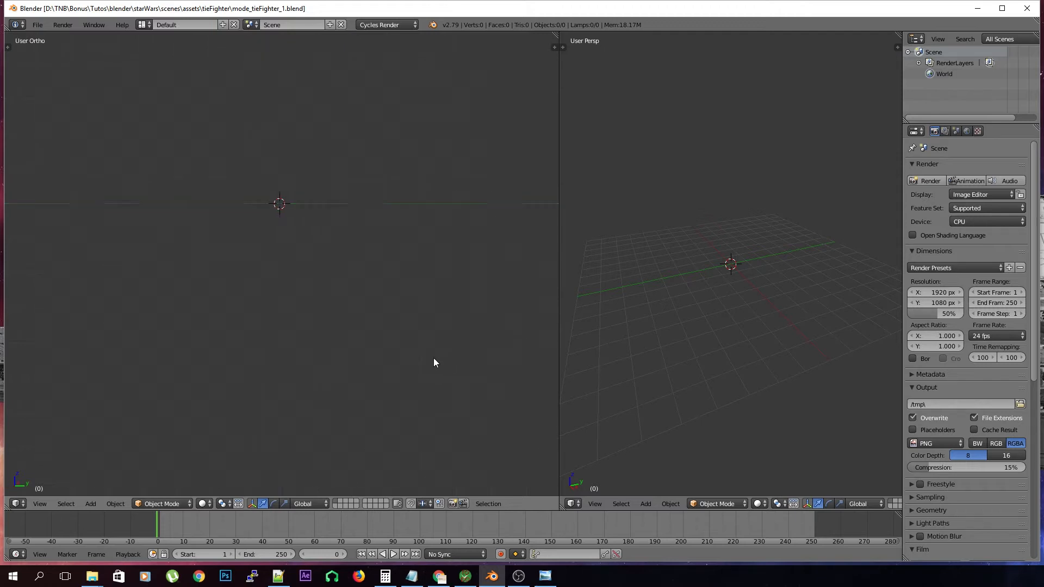
shift+middle_drag(287, 308, 341, 409)
scroll(319, 403, up, 5)
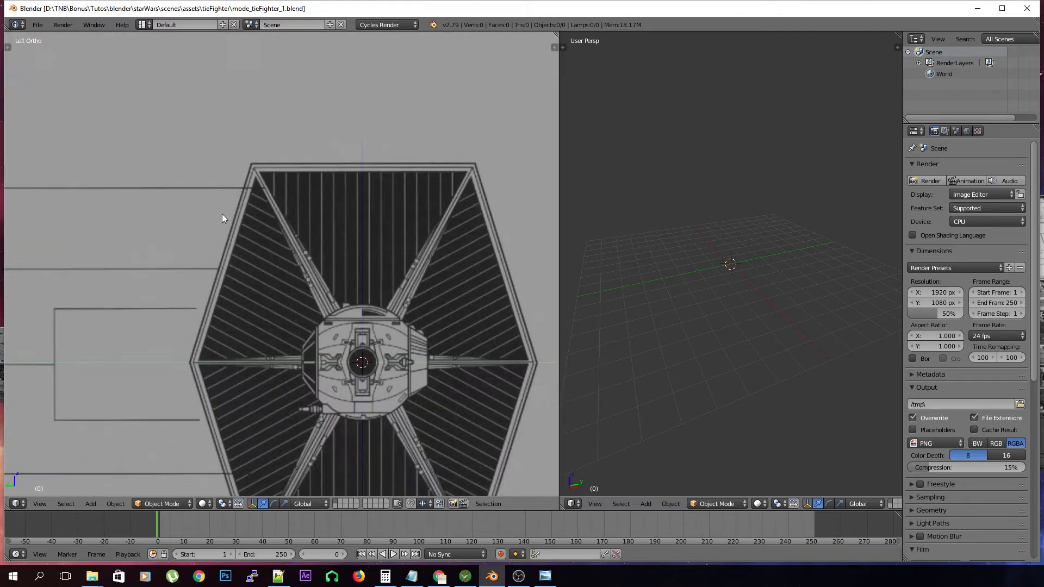
key(shift+a)
mouse_move(214, 289)
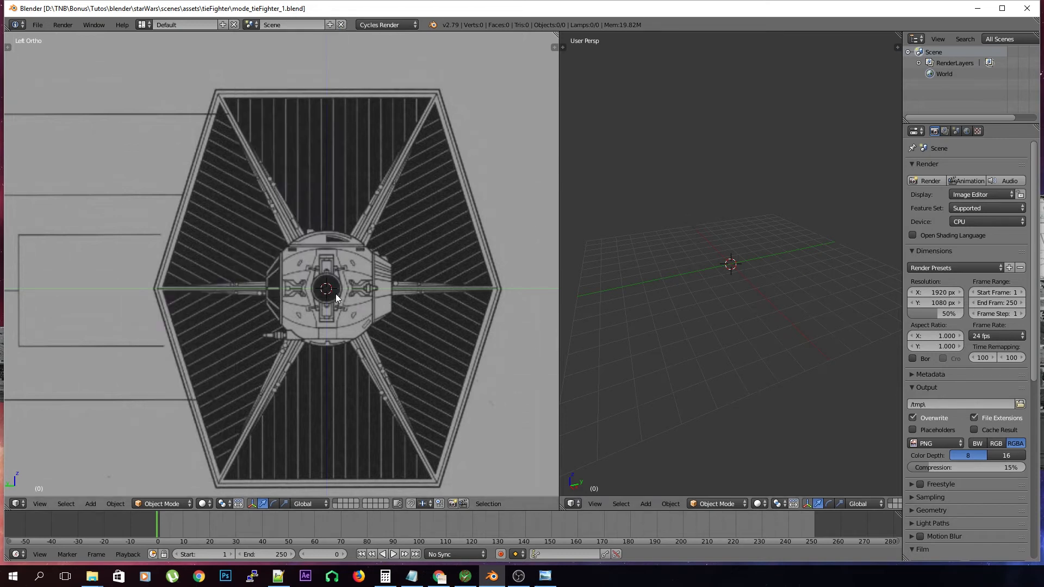
key(t)
key(t)
key(n)
scroll(468, 411, down, 4)
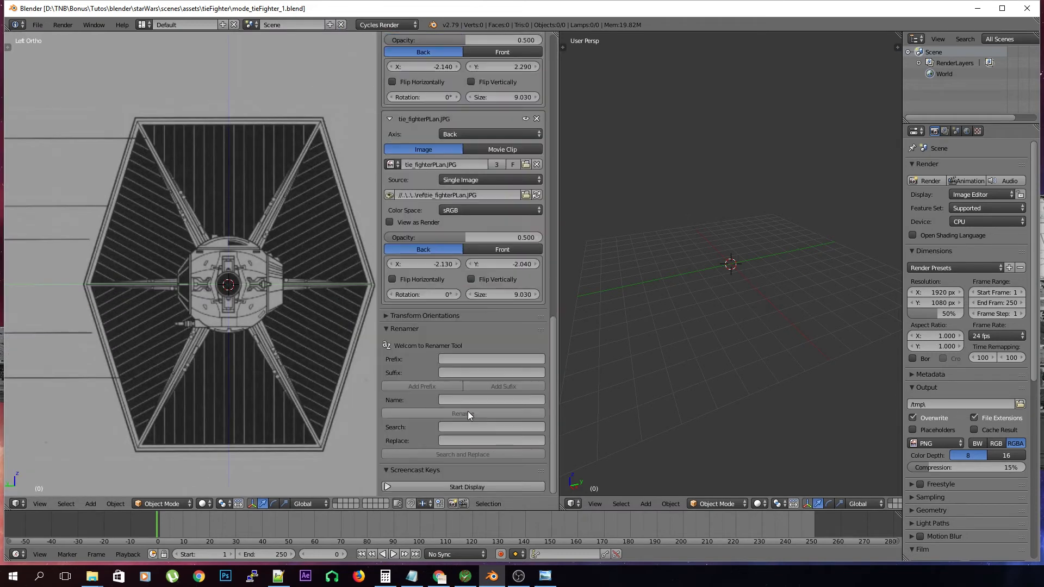
click(460, 486)
key(n)
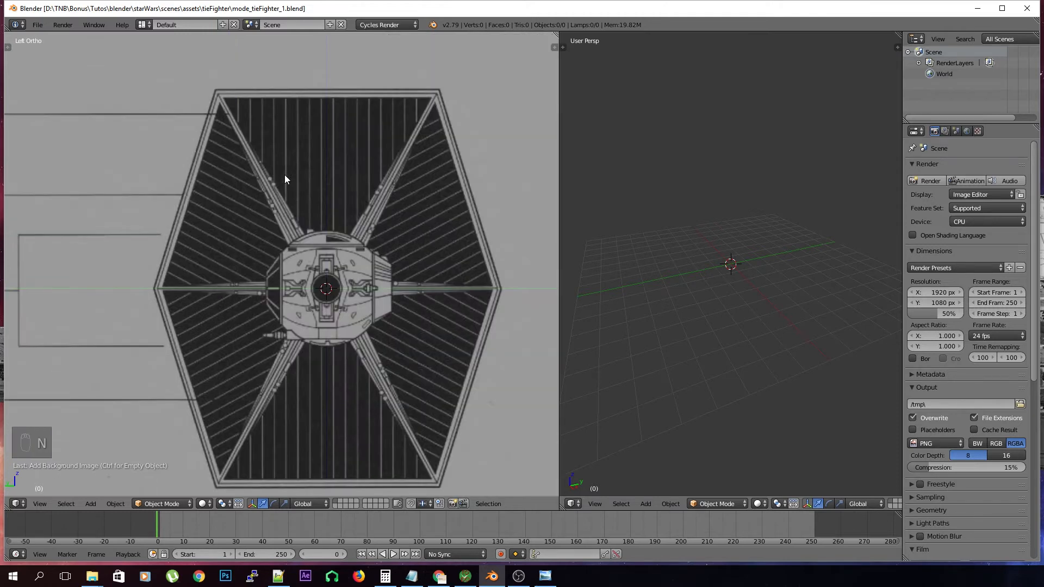
Add a cube and raise its top vertices along Z to the upper edge of the blueprint's hexagonal wing, with wireframe display on
key(shift+a)
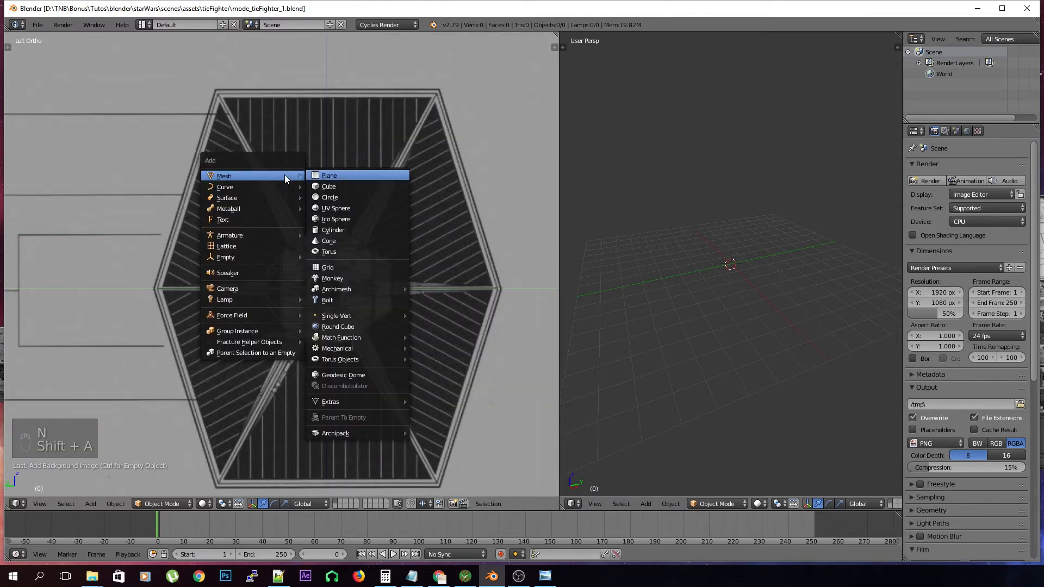
click(328, 186)
key(Tab)
key(a)
key(b)
drag(183, 122, 477, 217)
key(g)
key(z)
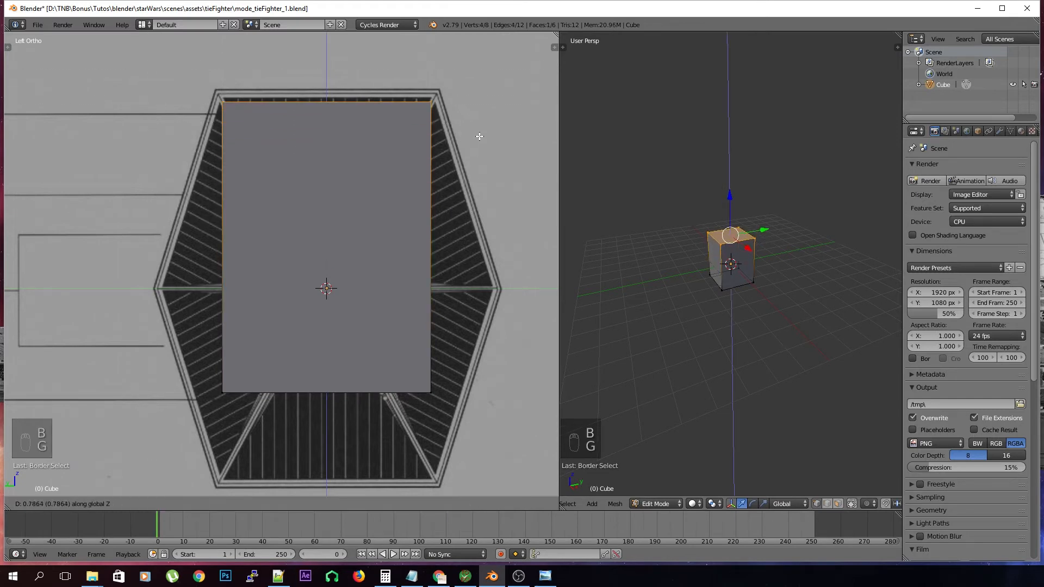
click(483, 124)
key(z)
Lower the cube's bottom vertices about 0.89 along Z to the lower edge of the blueprint's wing
shift+scroll(456, 181, down, 5)
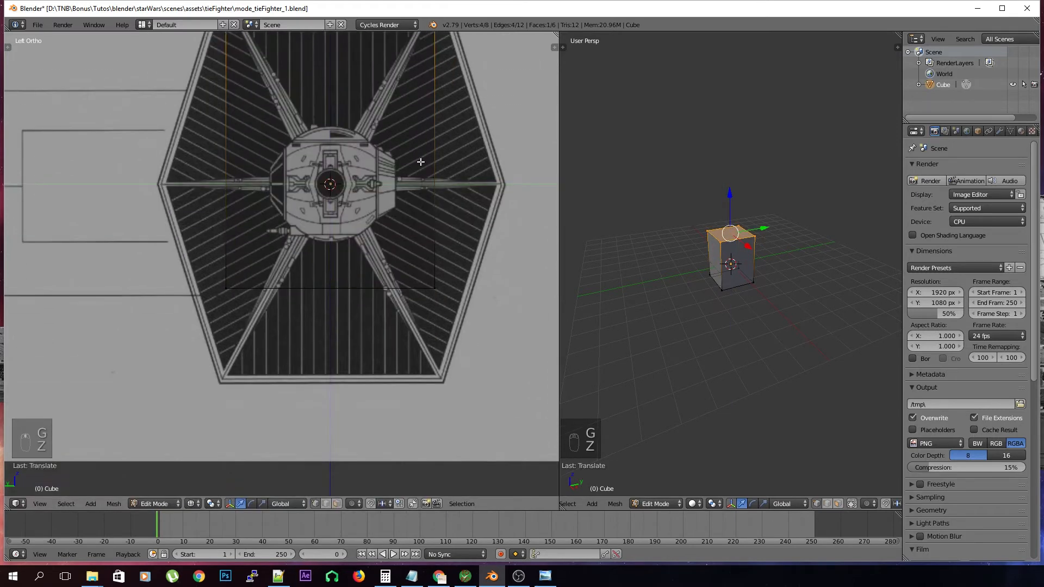
key(a)
key(b)
drag(496, 280, 200, 359)
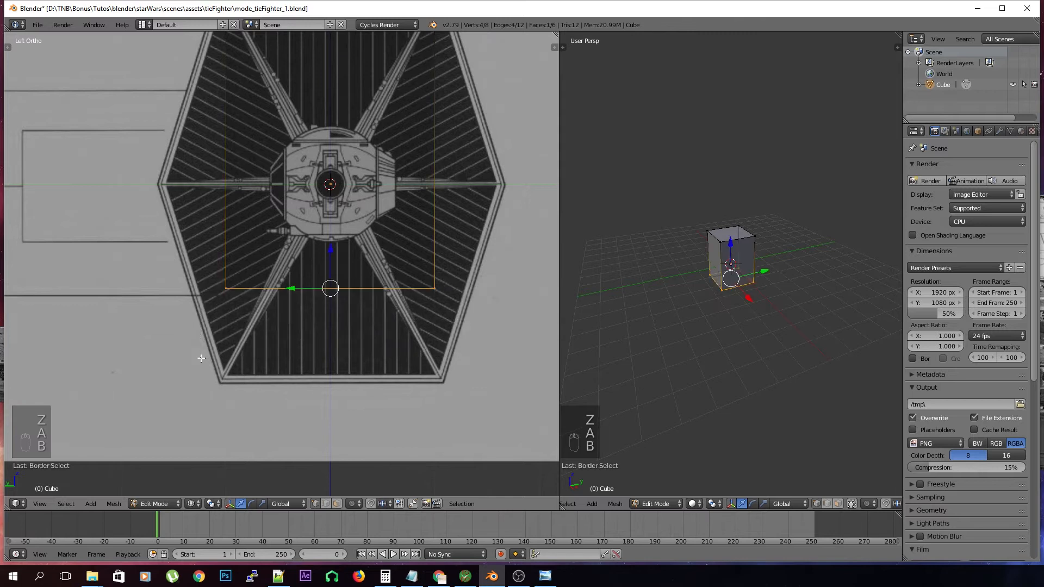
key(g)
key(z)
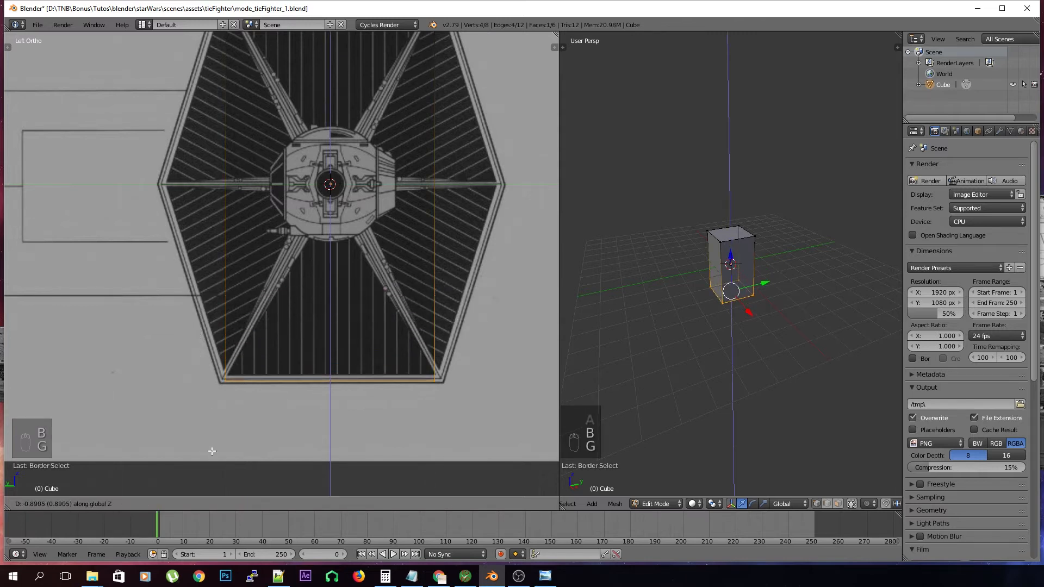
click(212, 450)
shift+middle_drag(286, 344, 284, 405)
Scale the whole box along Y so its corners match the upper and lower corners of the blueprint's wing
key(a)
key(a)
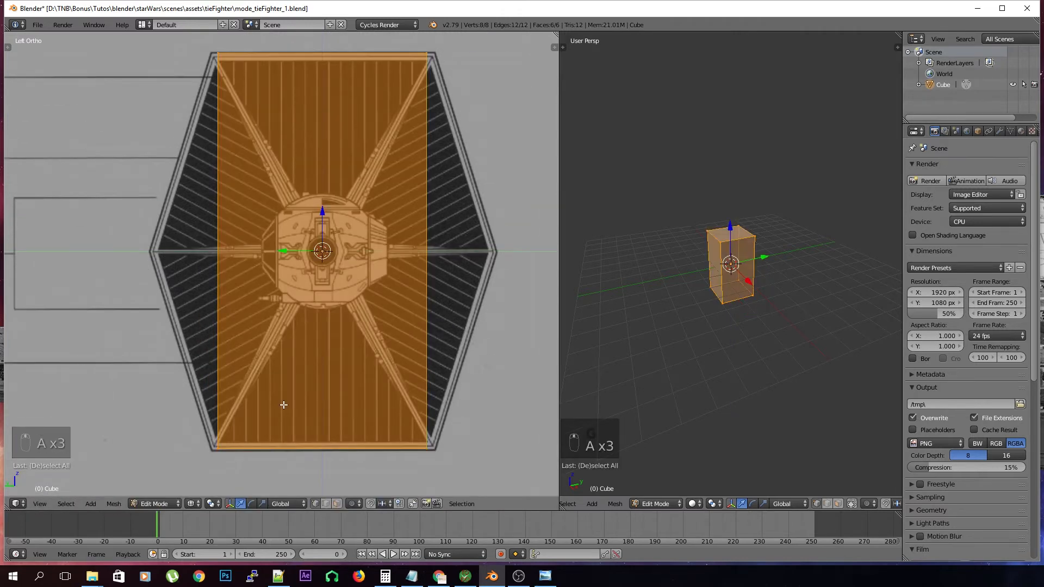
key(s)
key(y)
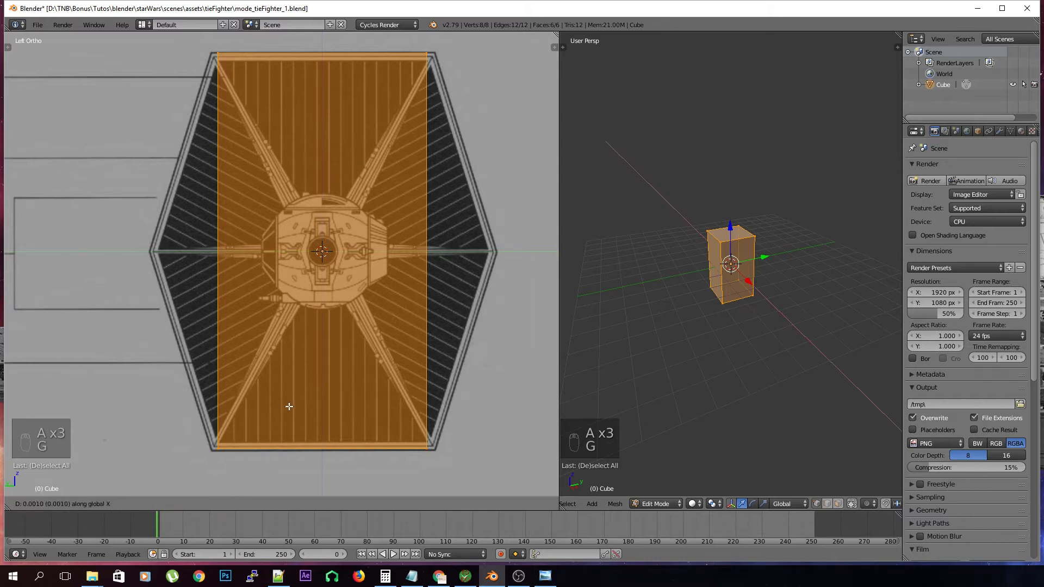
click(375, 414)
key(a)
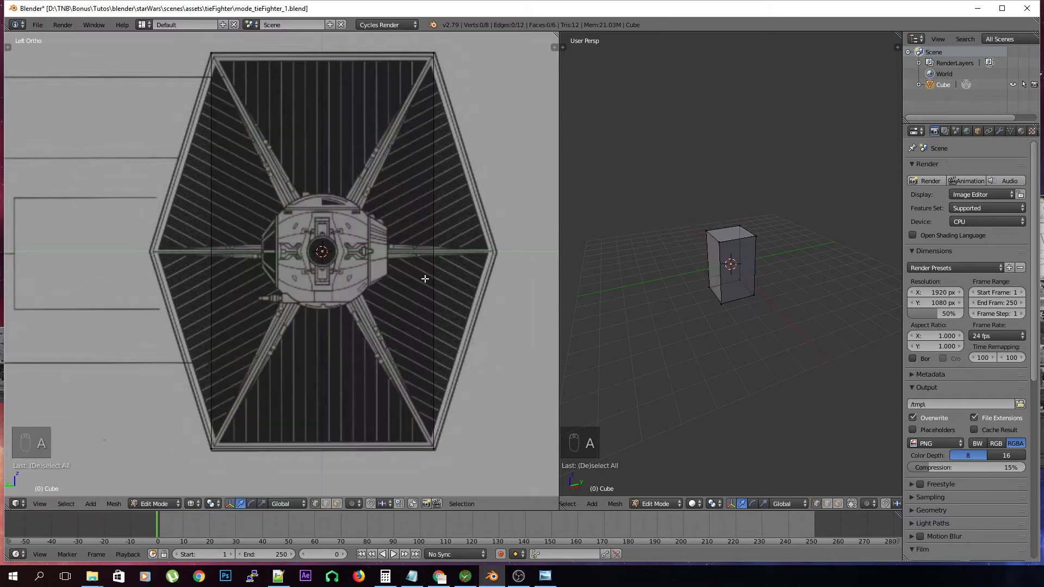
Cut a horizontal edge loop through the box's middle and scale it about 1.576 along Y to the wing's outer points
key(ctrl+r)
click(418, 252)
right_click(420, 274)
right_click(434, 251)
key(a)
key(b)
drag(153, 215, 531, 277)
key(s)
middle_click(541, 281)
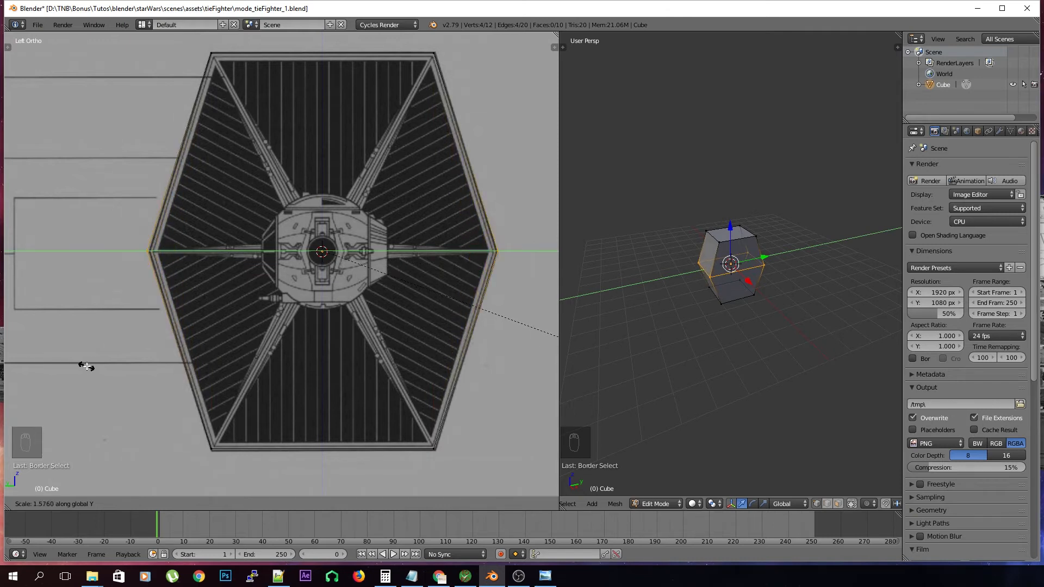
click(86, 366)
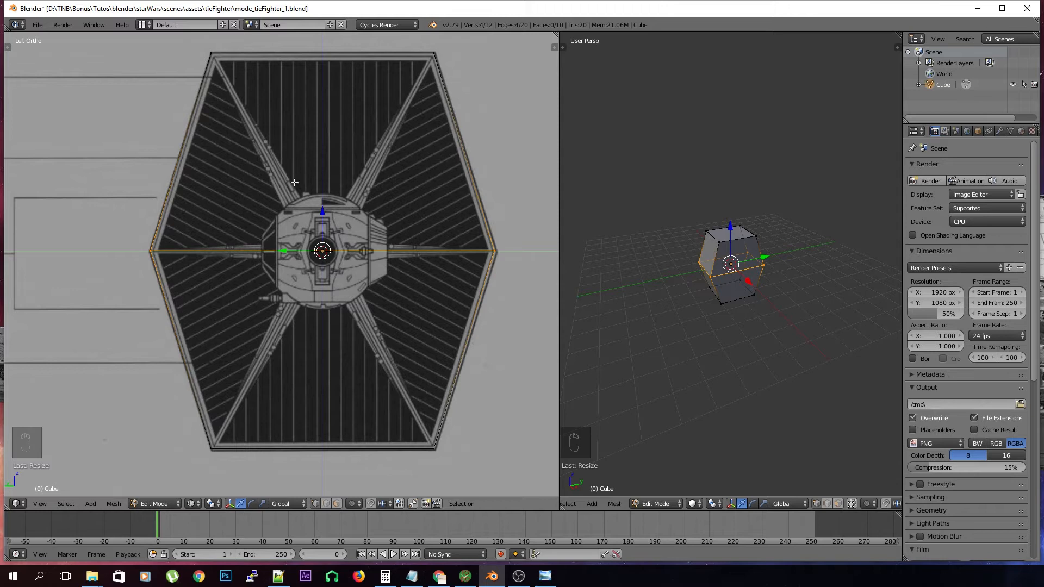
In the front view, place the hexagon on the +X wing and scale it about 0.455 along X, checking the maxresdefault.jpg reference
right_click(213, 448)
shift+right_click(436, 449)
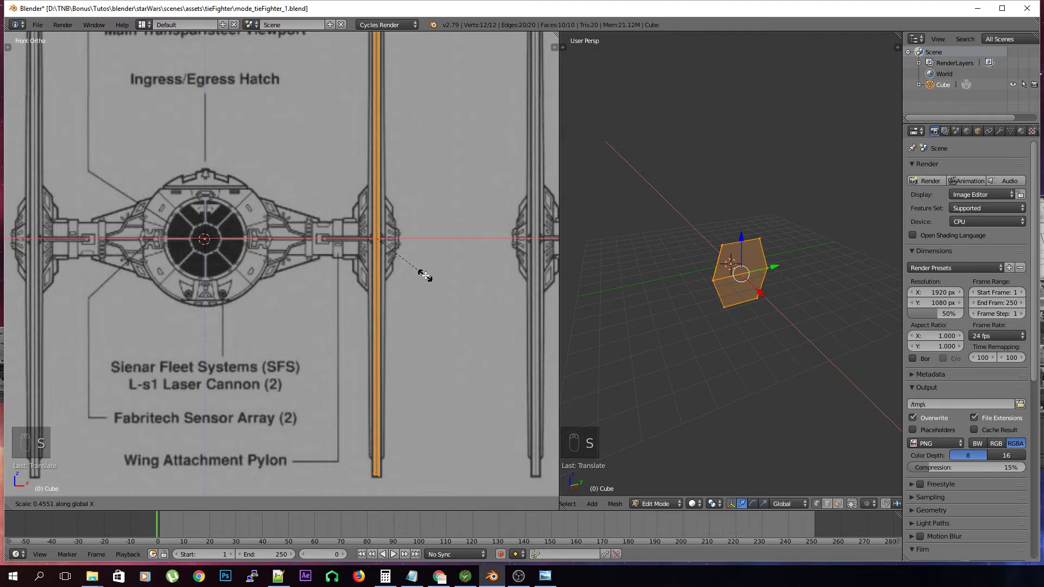
click(425, 276)
drag(0, 76, 484, 48)
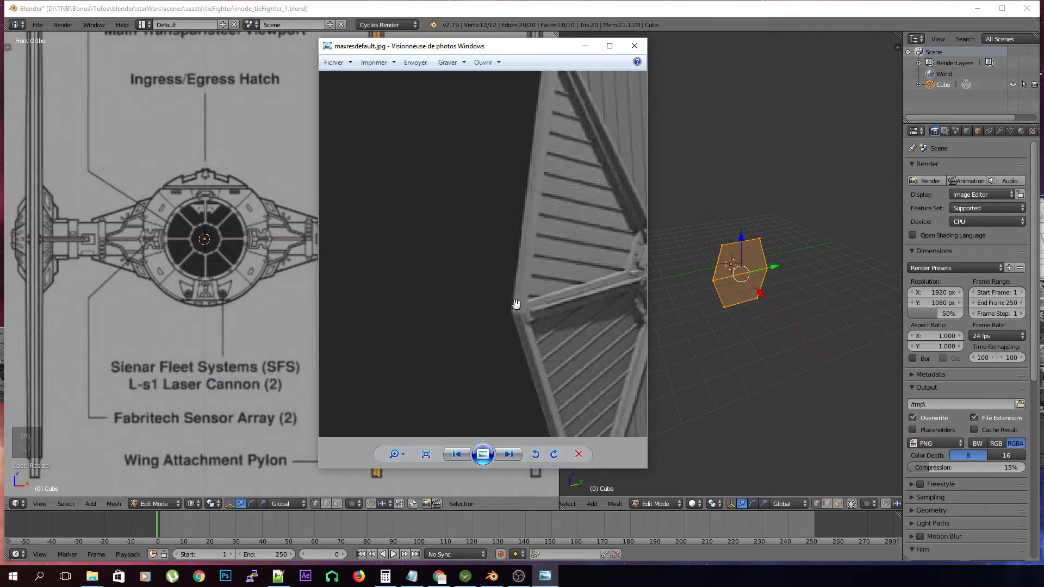
drag(477, 48, 0, 76)
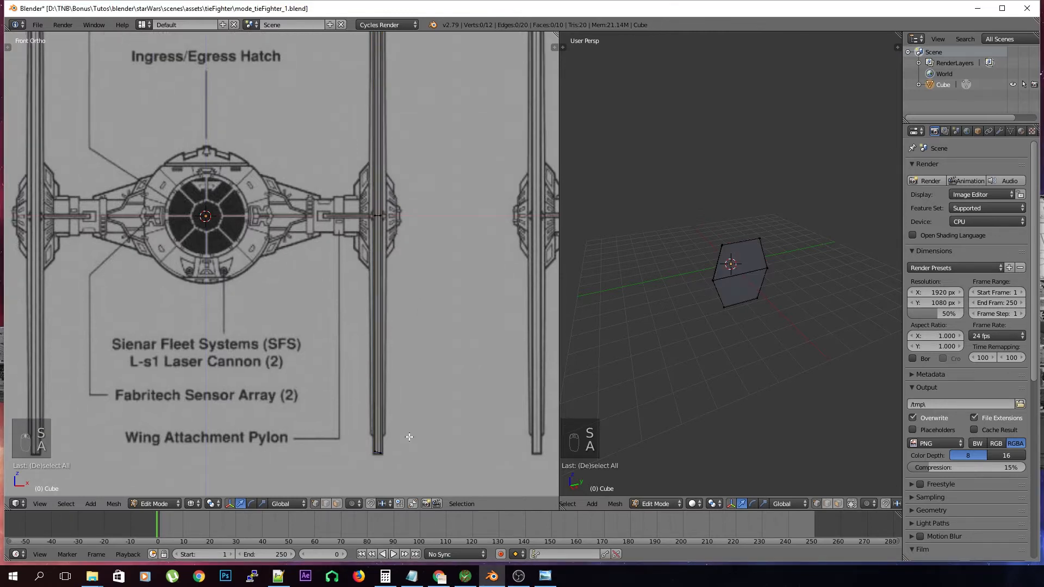
Flatten the wing's bottom vertices by scaling them to 0 along Z
key(b)
drag(409, 439, 348, 472)
key(s)
key(z)
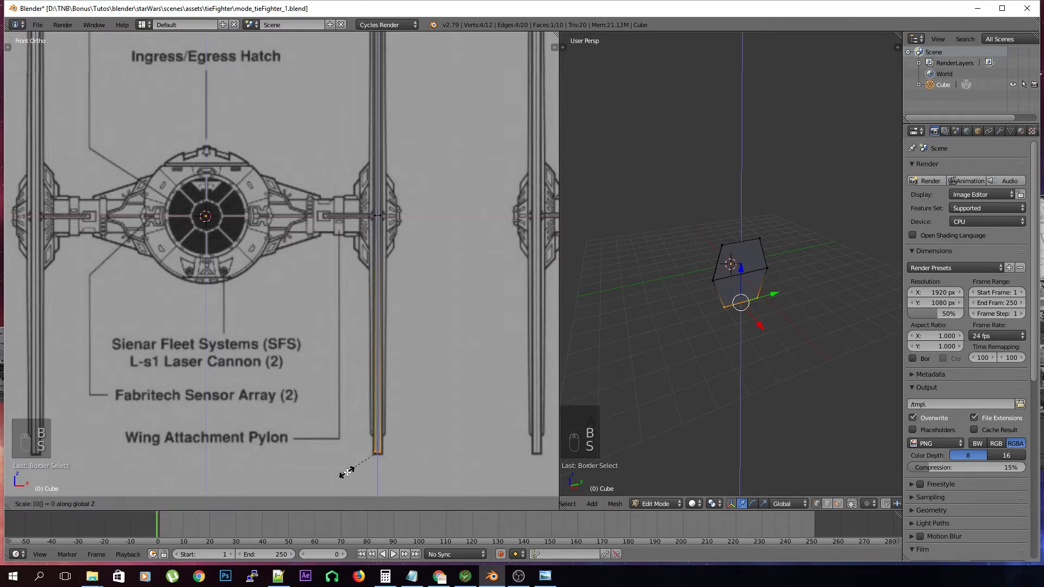
key(0)
key(Return)
key(a)
Flatten the wing's top vertices by scaling them to 0 along Z, and leave the whole mesh selected
shift+middle_drag(415, 342, 414, 509)
key(b)
drag(393, 123, 322, 159)
key(s)
key(z)
key(0)
key(Return)
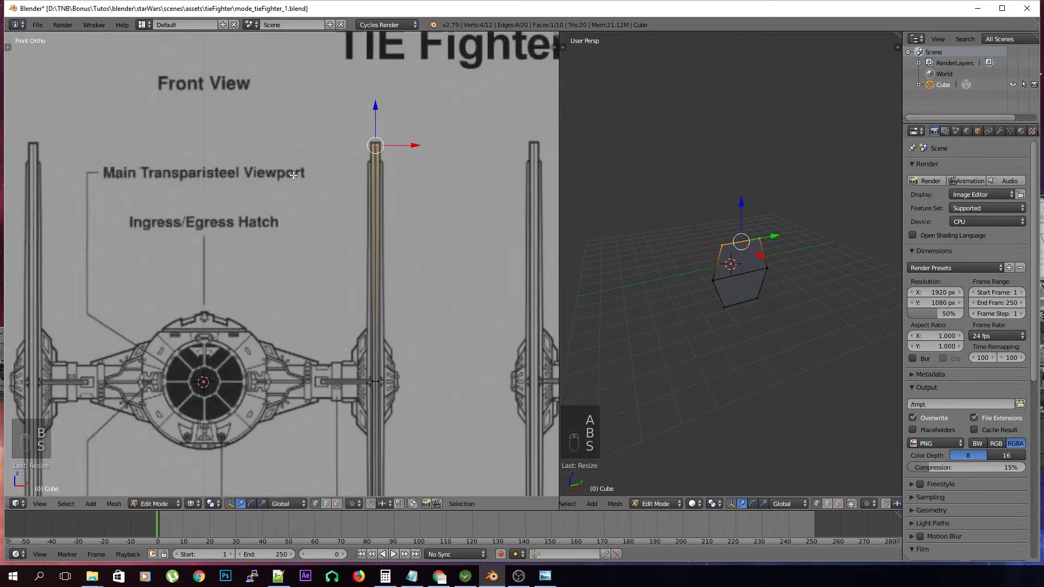
key(a)
key(a)
key(a)
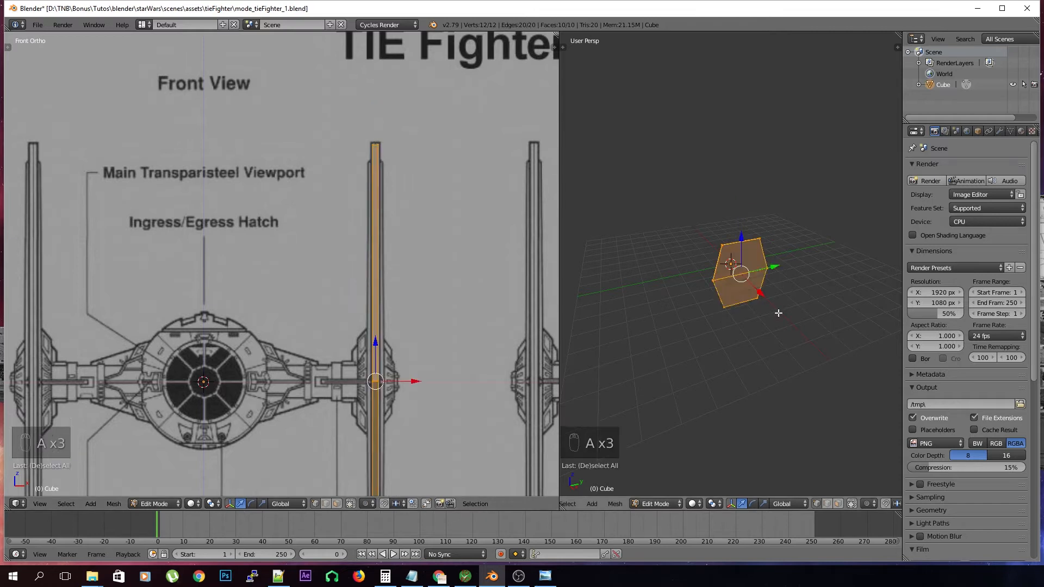
Return to Object Mode, widen the properties area and add a Mirror modifier on the X axis to create the opposite wing
key(Tab)
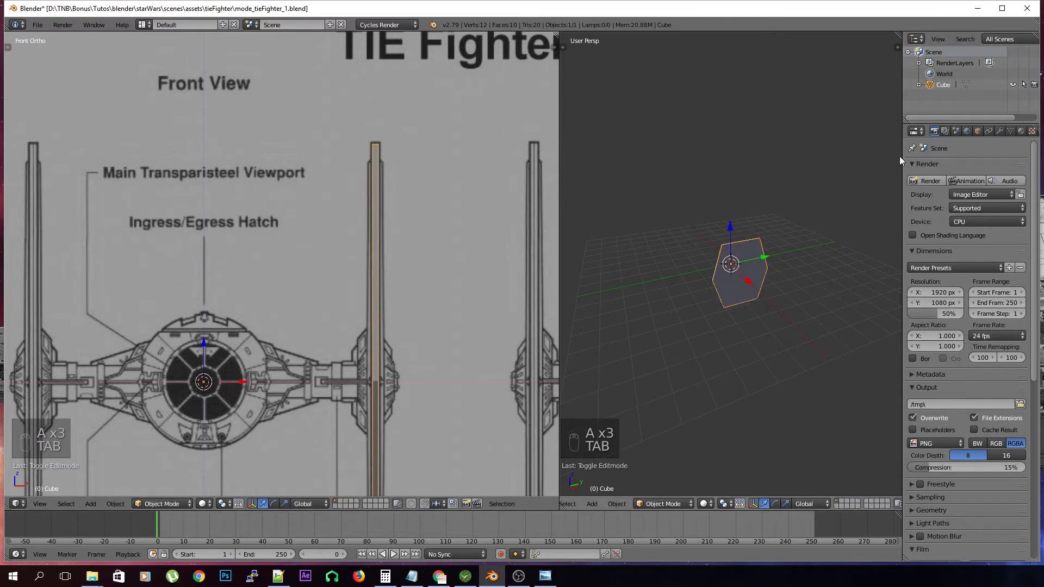
drag(902, 157, 851, 156)
click(951, 130)
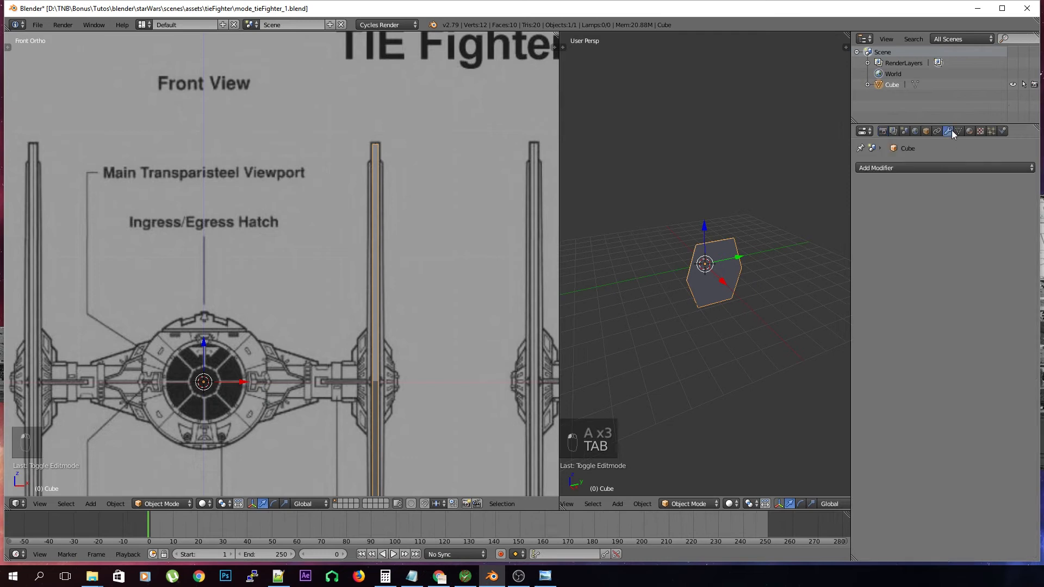
click(922, 169)
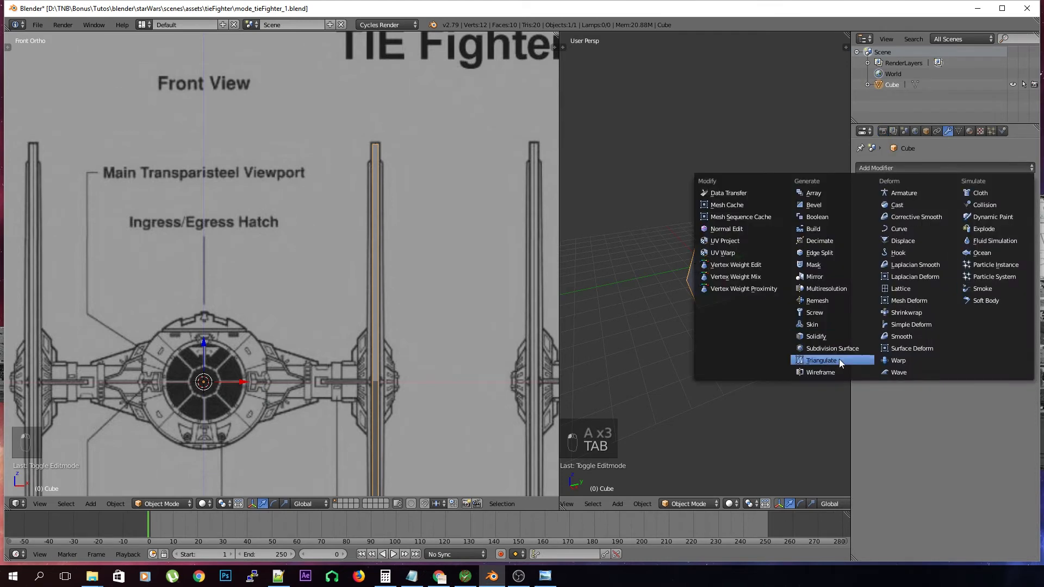
click(837, 277)
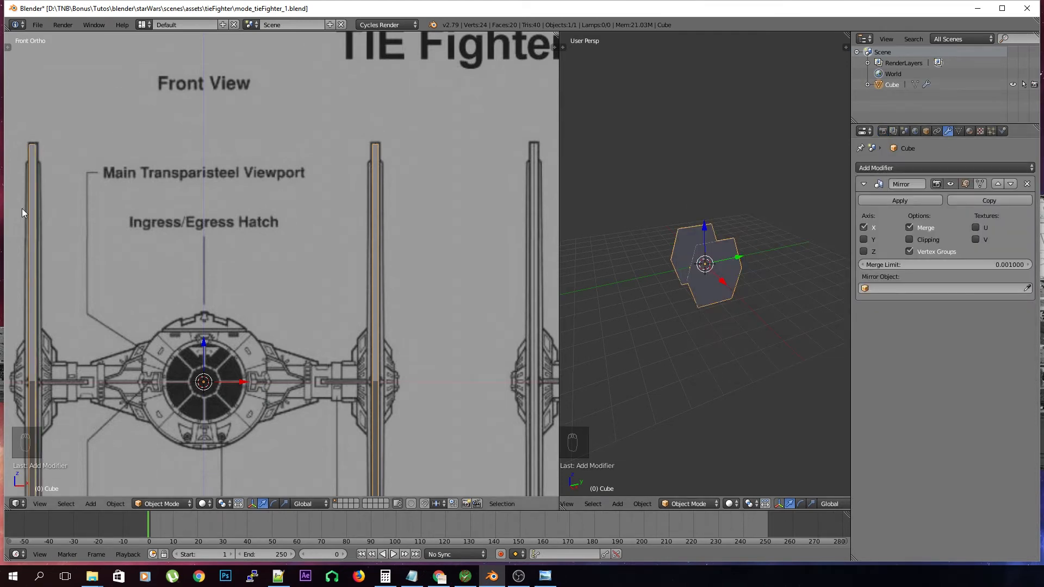
shift+middle_drag(686, 314, 700, 293)
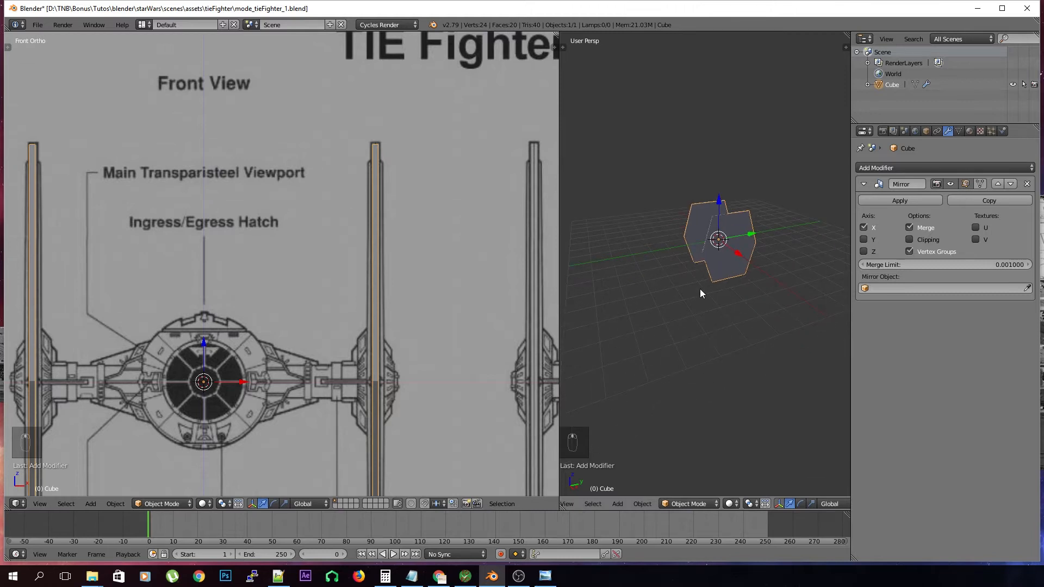
Open the wing mesh in Edit Mode with nothing selected, and show it as wireframe over the left-side blueprint
key(Tab)
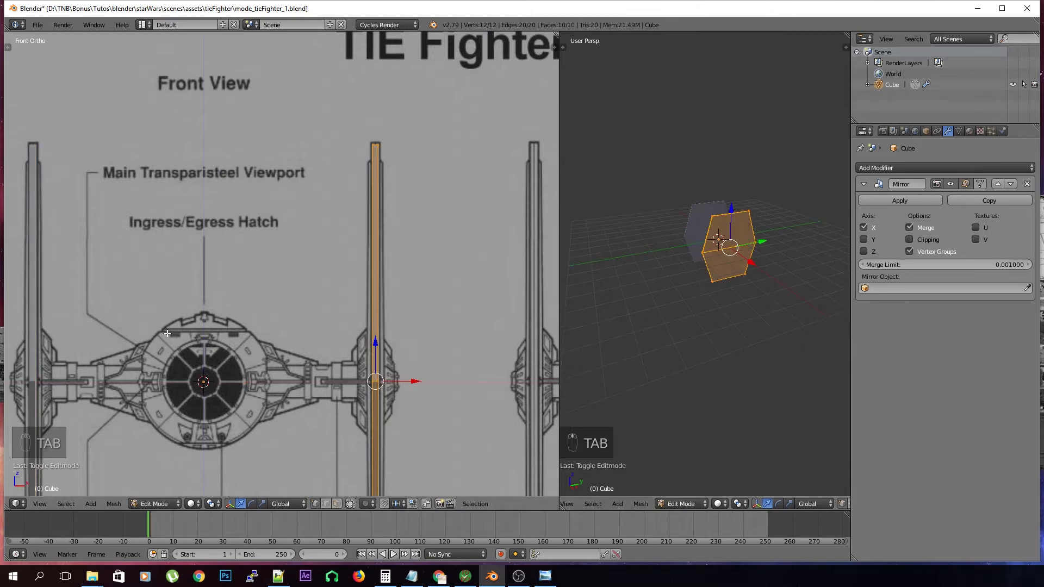
key(a)
key(KP_3)
key(ctrl+KP_3)
key(z)
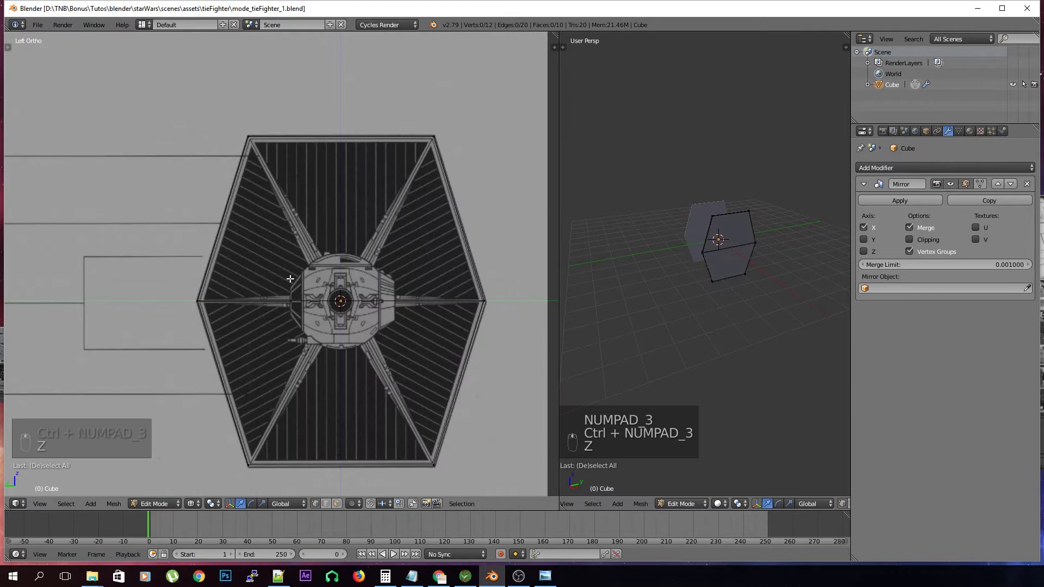
In face select mode, select the face loop around the +X wing's rim and duplicate it in place
middle_drag(799, 298, 761, 307)
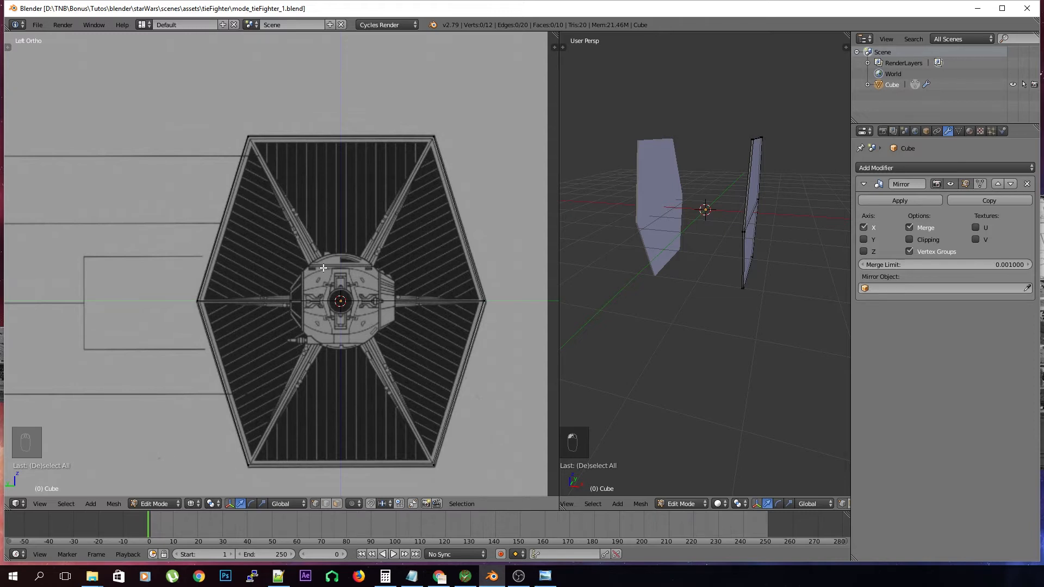
middle_drag(769, 331, 727, 405)
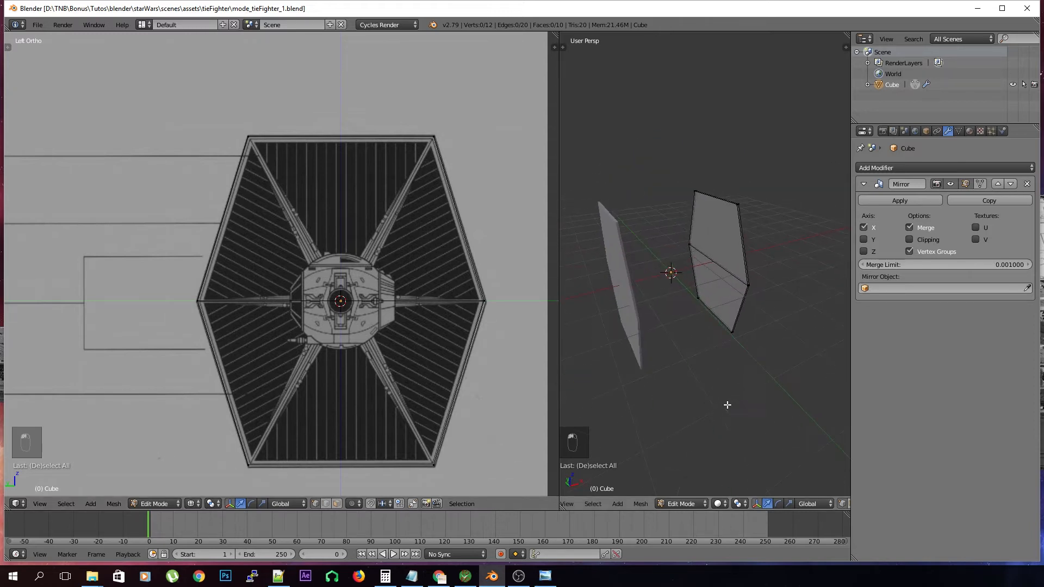
scroll(831, 506, down, 4)
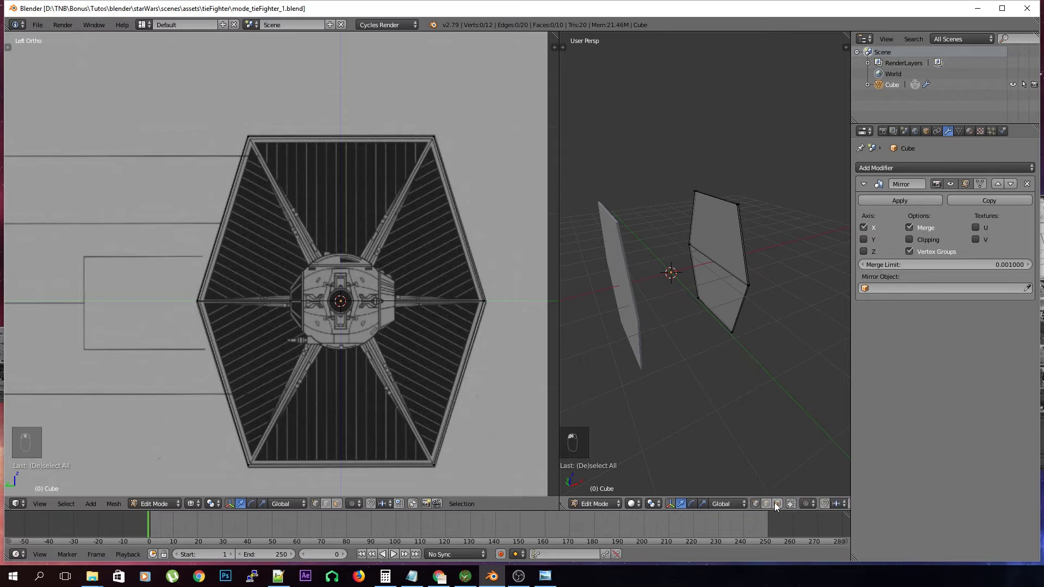
scroll(763, 288, up, 5)
alt+right_click(788, 333)
mouse_move(800, 356)
middle_down()
mouse_move(756, 393)
mouse_move(678, 382)
mouse_move(690, 351)
mouse_move(810, 352)
middle_up()
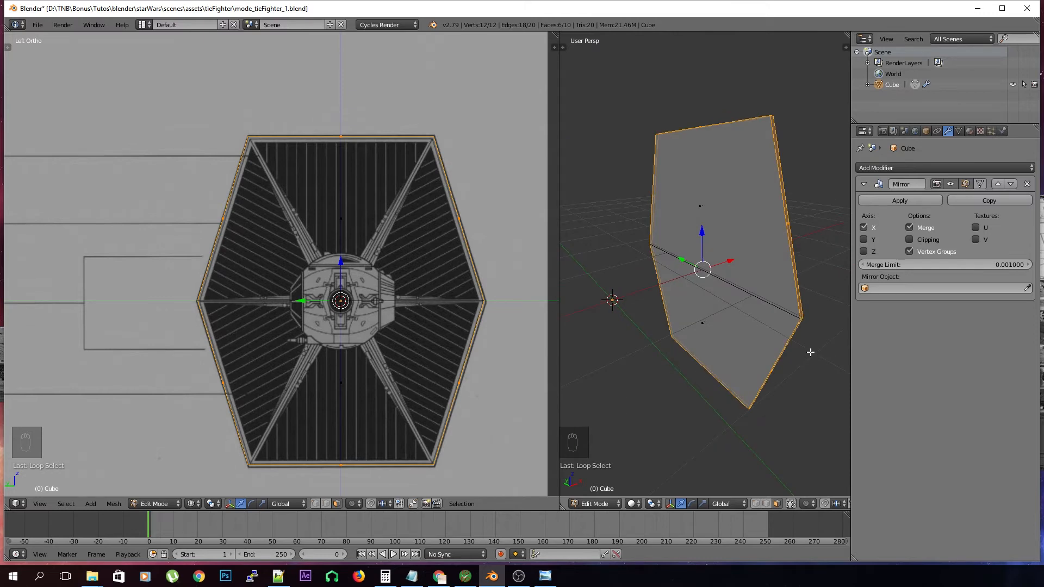
key(p)
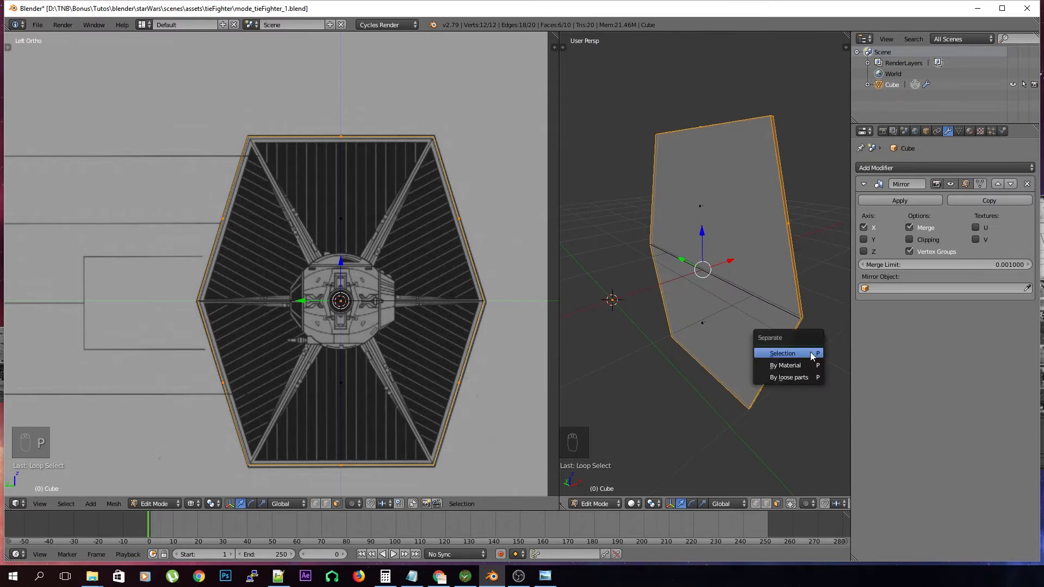
key(shift+d)
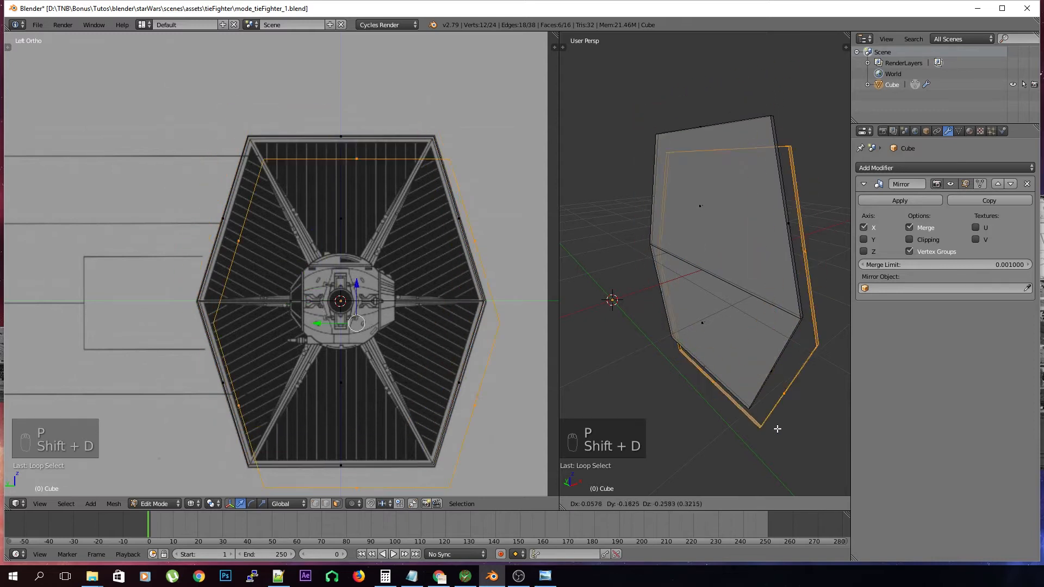
right_click(746, 408)
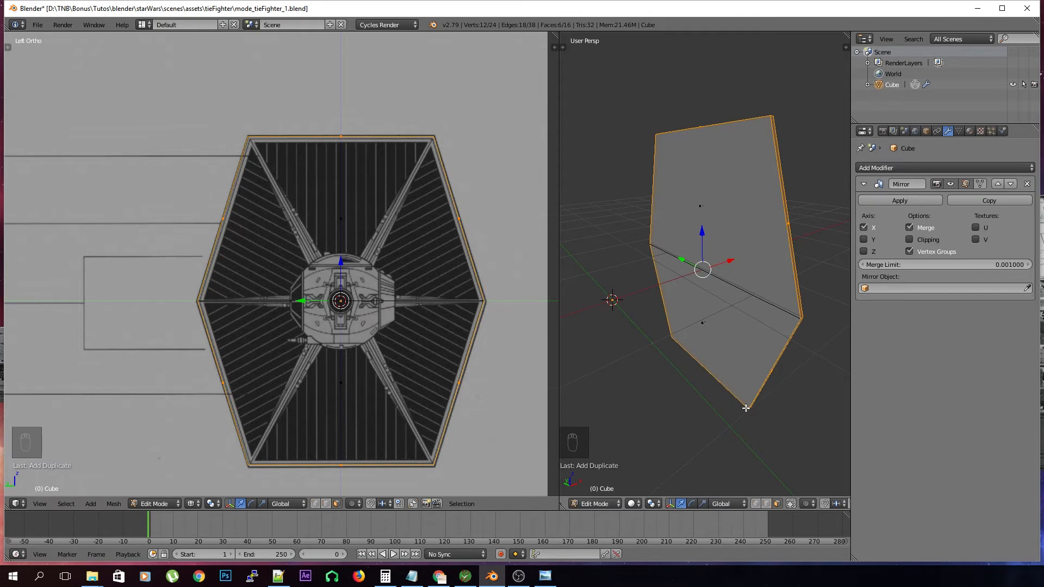
Scale the duplicated rim down uniformly until it follows the inner edge of the wing frame on the side blueprint
middle_drag(758, 464, 761, 438)
key(s)
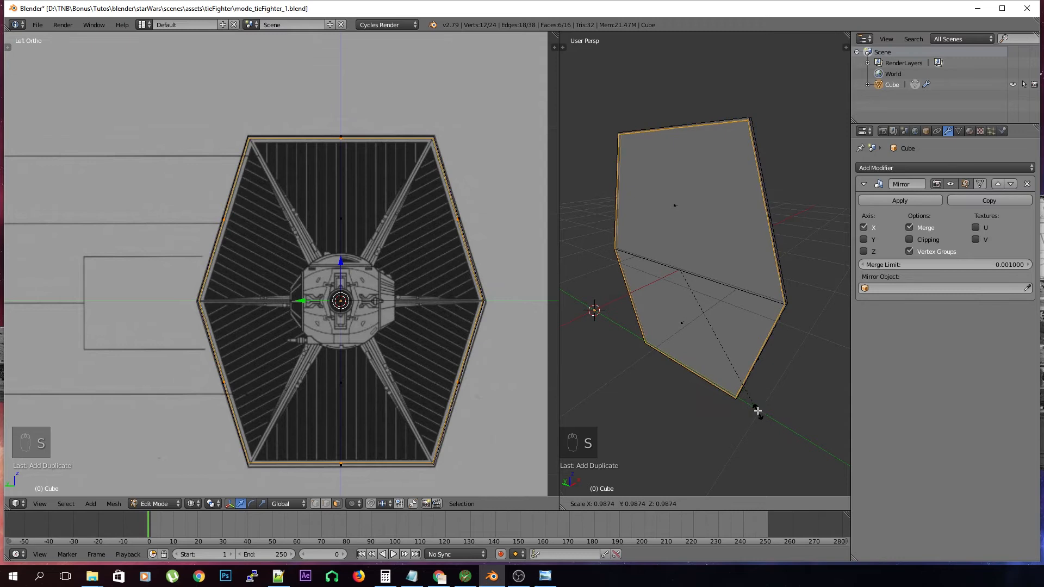
click(754, 381)
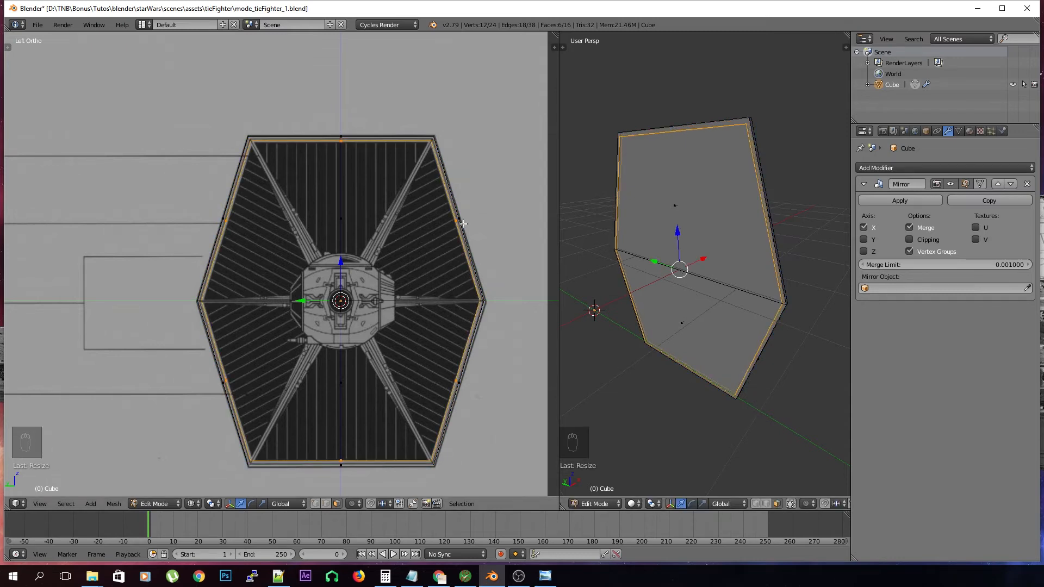
scroll(484, 307, up, 5)
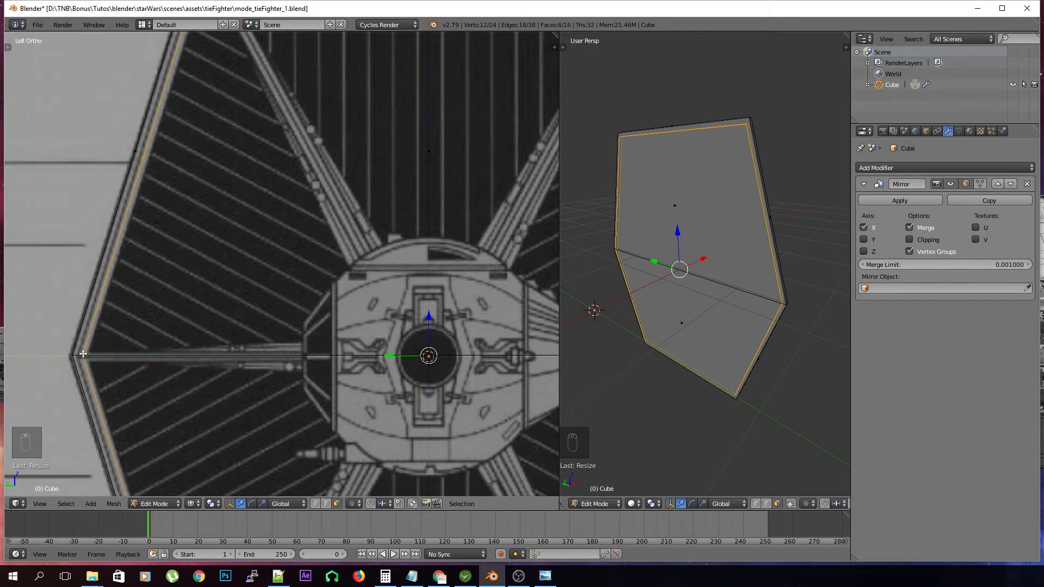
key(s)
click(688, 386)
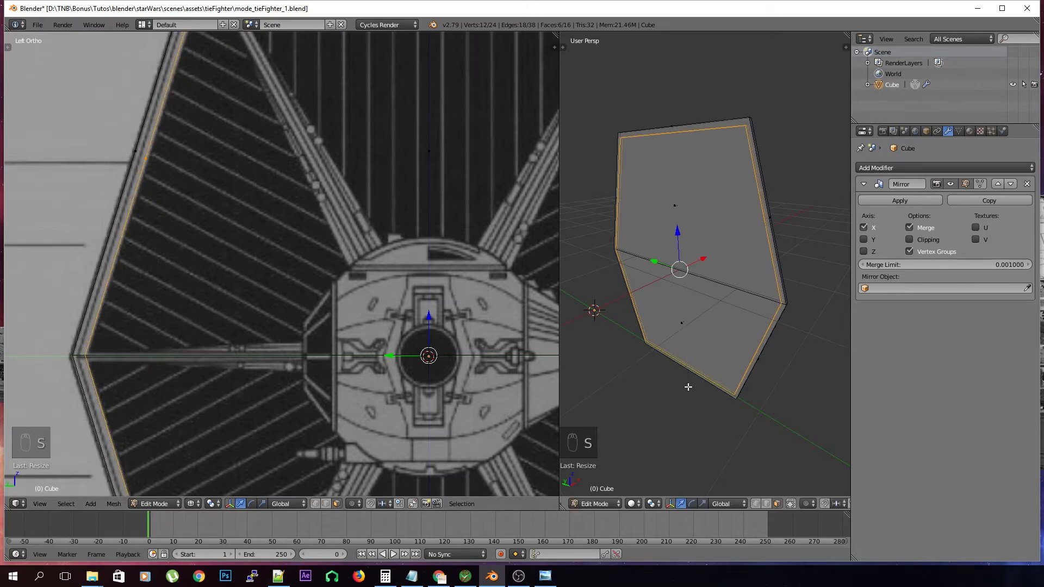
Widen the duplicated rim along X, with a final scale of about 1.756 to match the frame thickness in the front blueprint
key(s)
key(x)
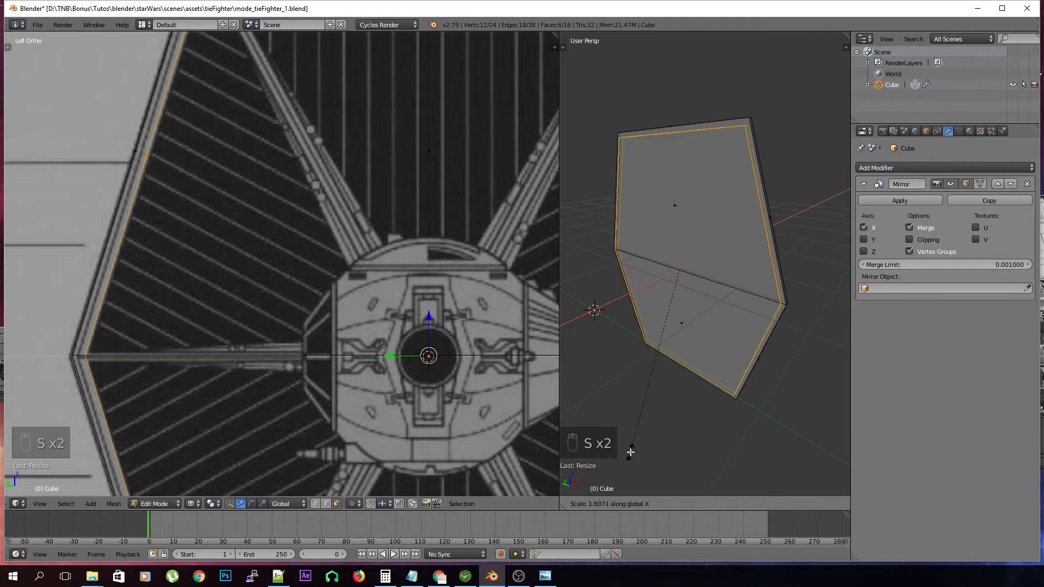
click(603, 486)
key(KP_1)
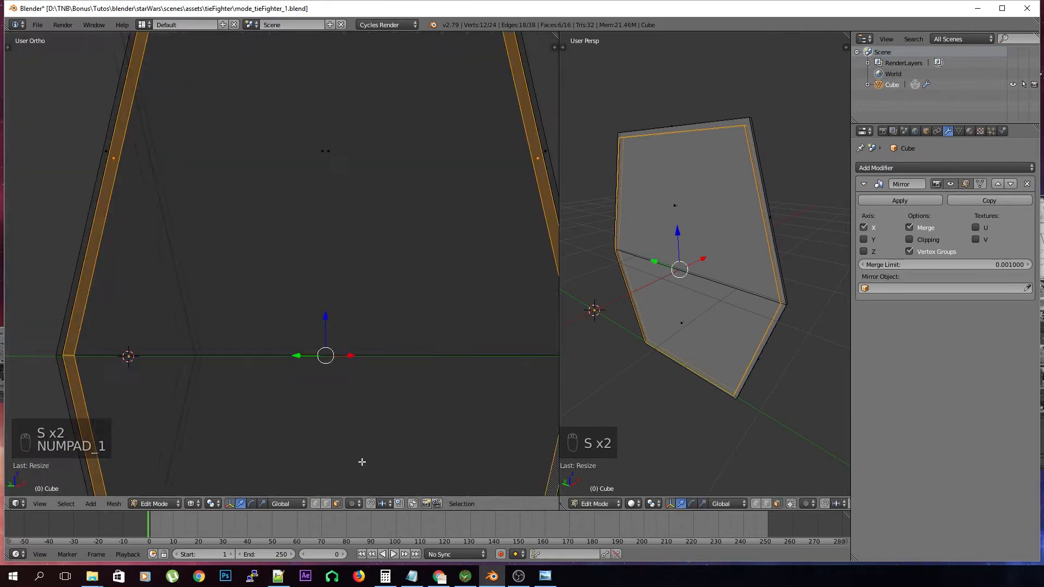
scroll(347, 353, down, 1)
key(s)
key(x)
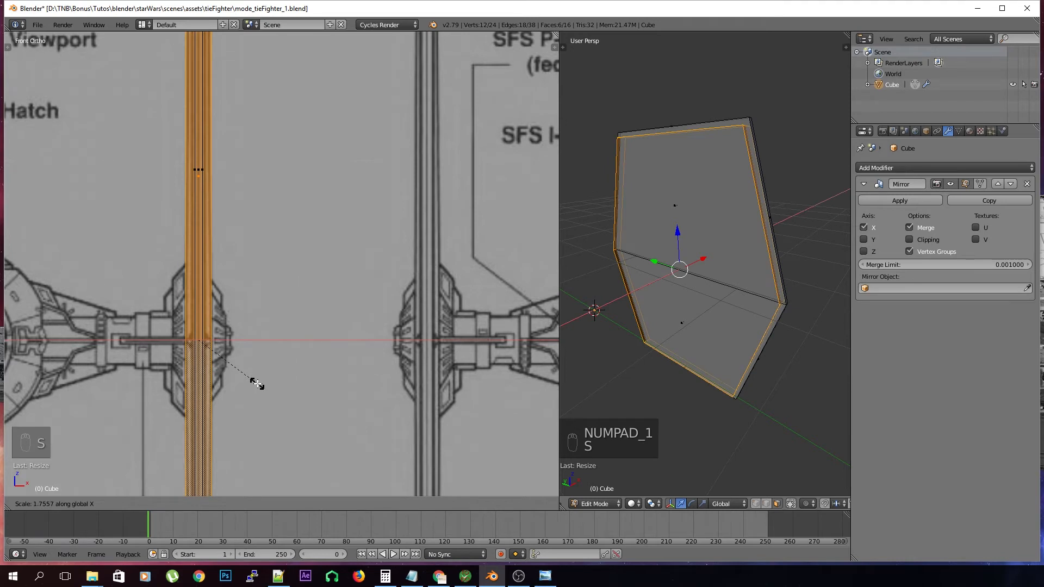
click(257, 384)
Try extruding the rim faces about 0.146 along their vertex normals, compare with the side blueprint and undo the extrusion
drag(0, 55, 0, 98)
scroll(707, 380, up, 1)
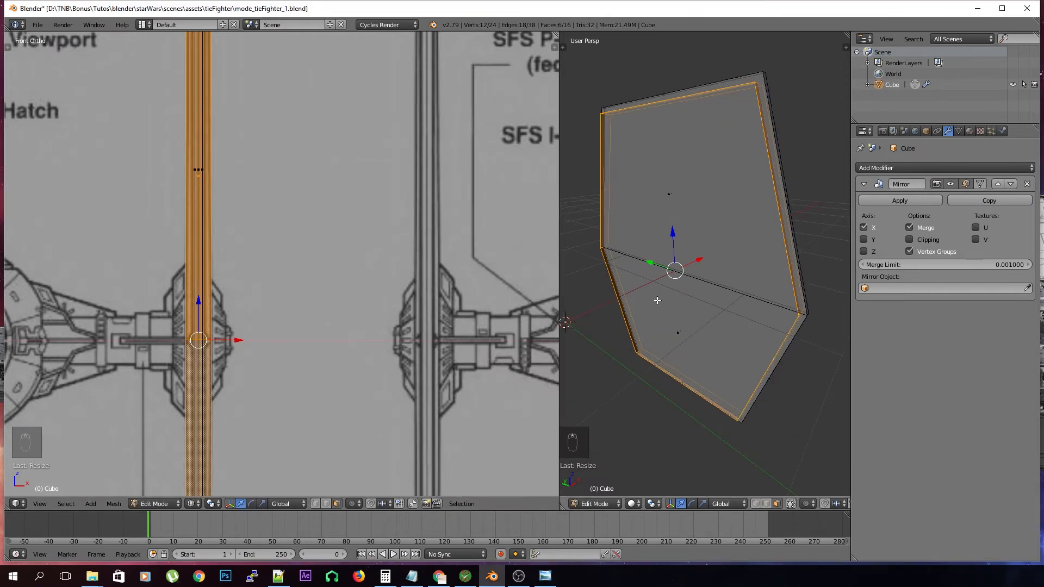
key(alt+e)
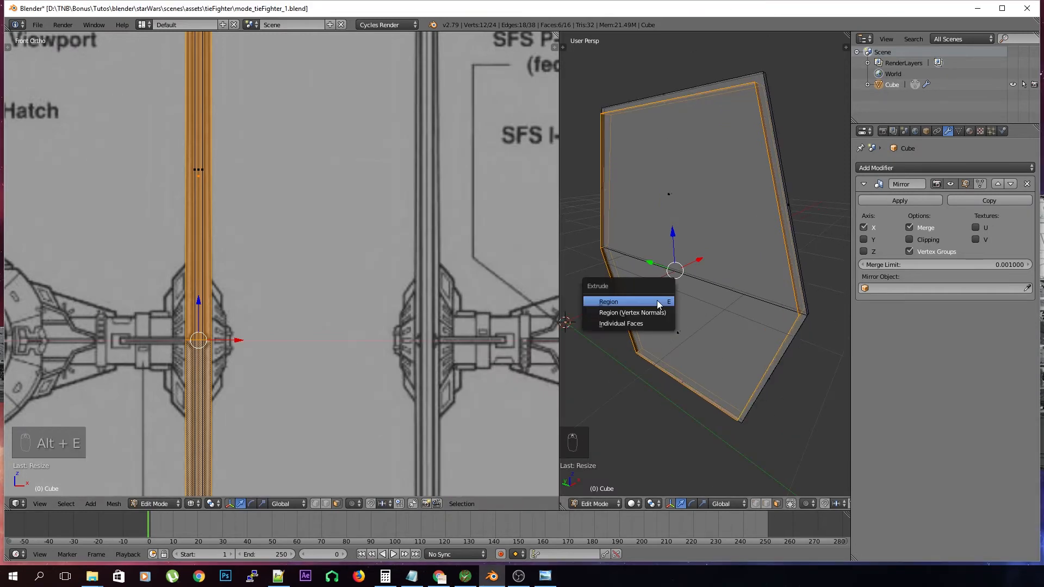
click(642, 313)
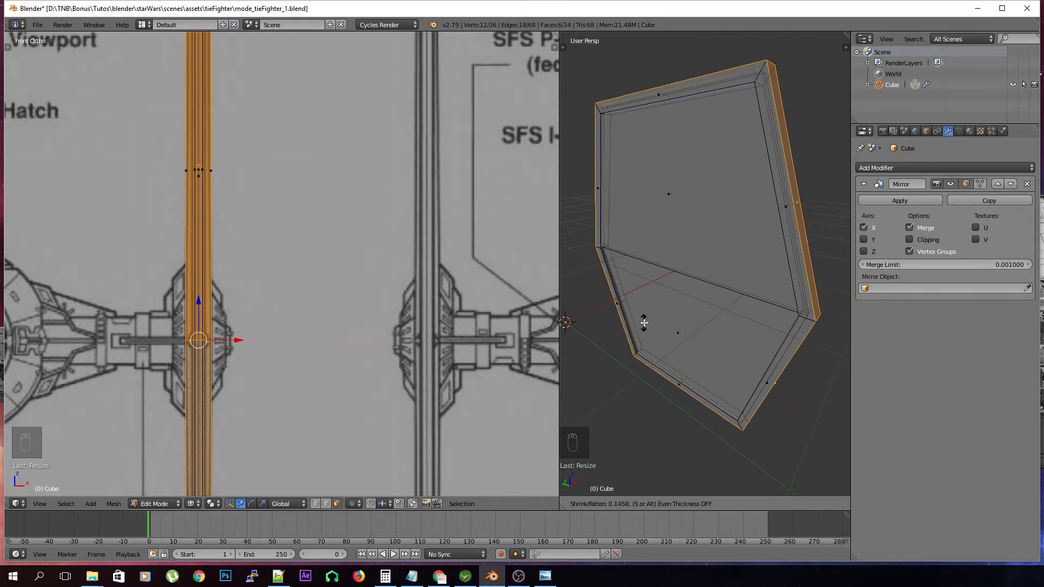
click(645, 319)
key(ctrl+KP_3)
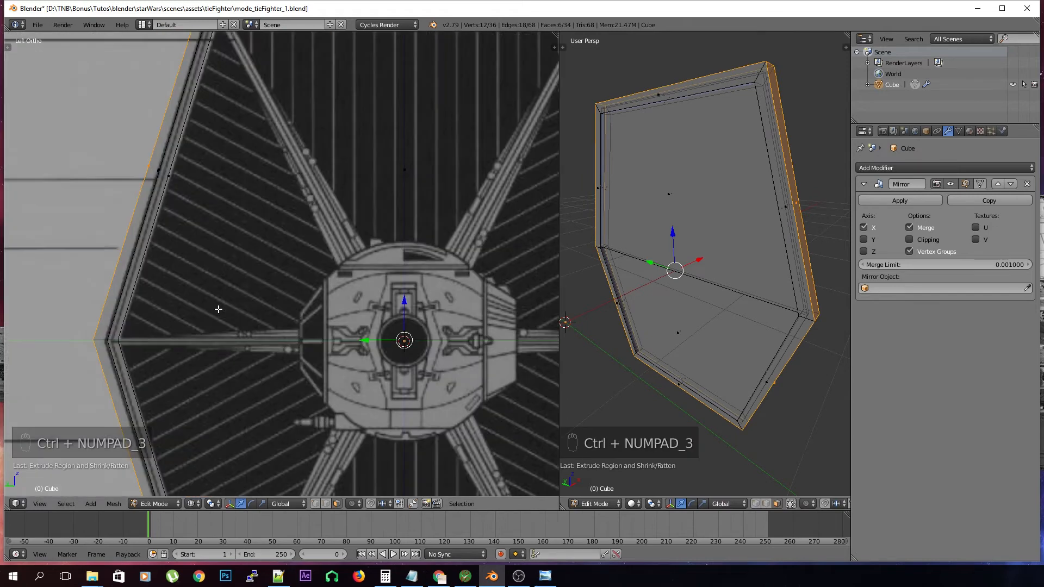
scroll(224, 314, down, 2)
shift+middle_drag(322, 346, 263, 324)
key(ctrl+z)
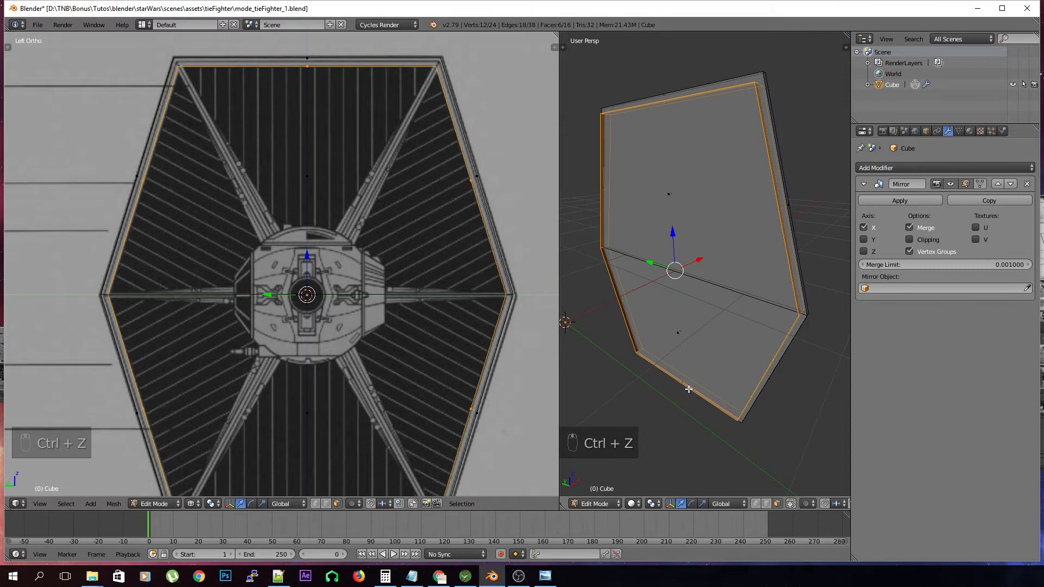
Extrude the rim faces outward about 0.118 along their vertex normals, deselect everything and return to Object Mode
key(alt+e)
click(689, 391)
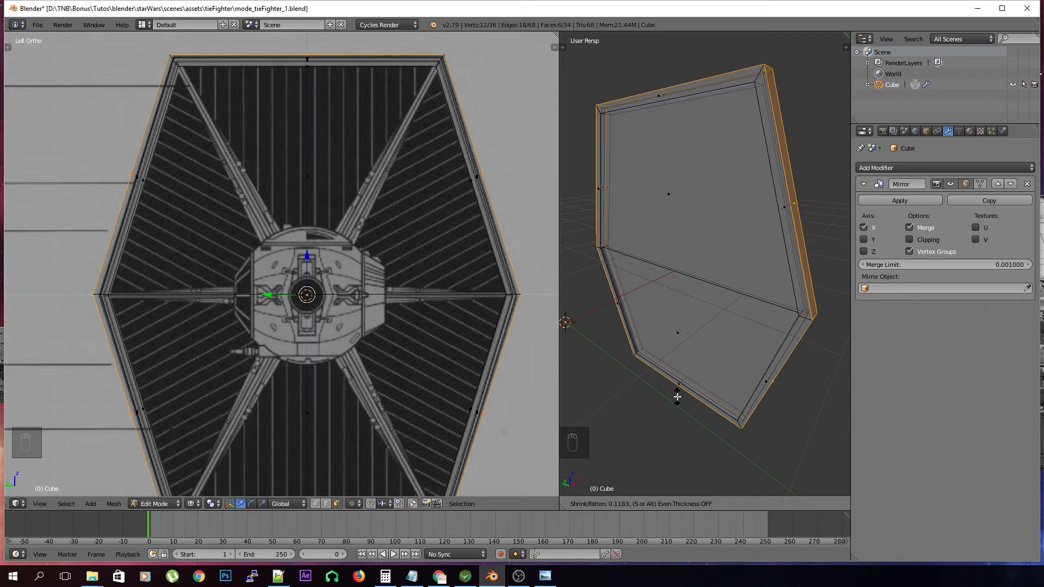
click(677, 397)
key(a)
key(Tab)
mouse_move(722, 422)
middle_down()
mouse_move(638, 413)
mouse_move(598, 425)
mouse_move(733, 416)
middle_up()
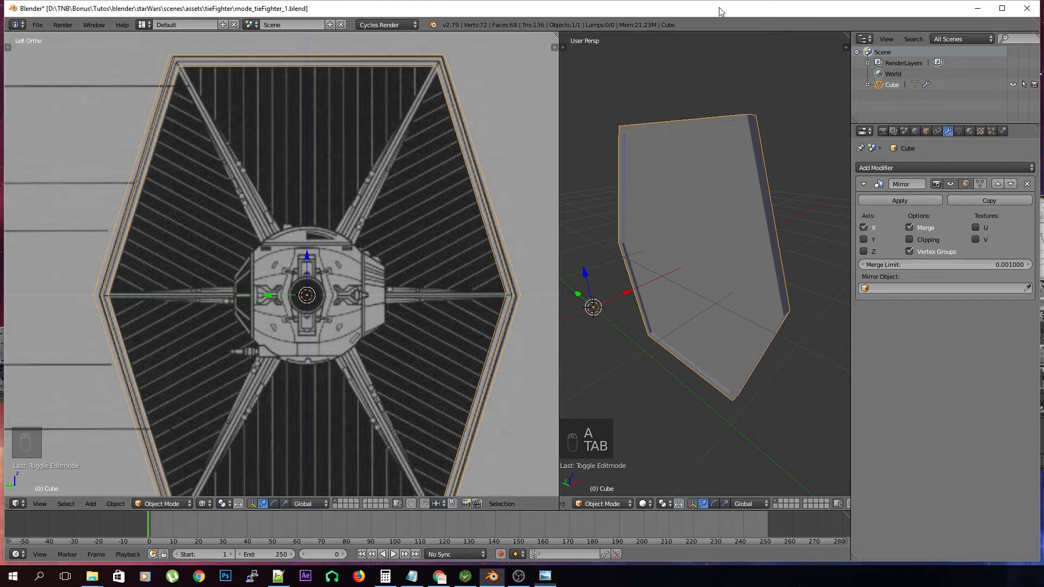
Deselect the wing object and save the scene over the existing mode_tieFighter_1.blend
key(a)
key(ctrl+s)
click(719, 159)
Reopen the wing mesh in Edit Mode and save the file again, overwriting the existing one
key(Tab)
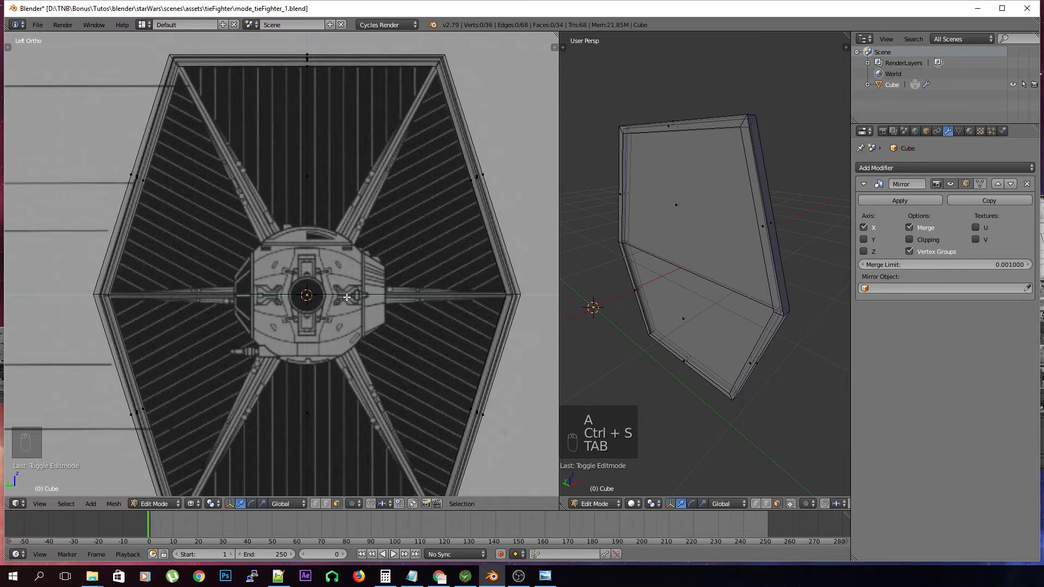
scroll(342, 292, down, 5)
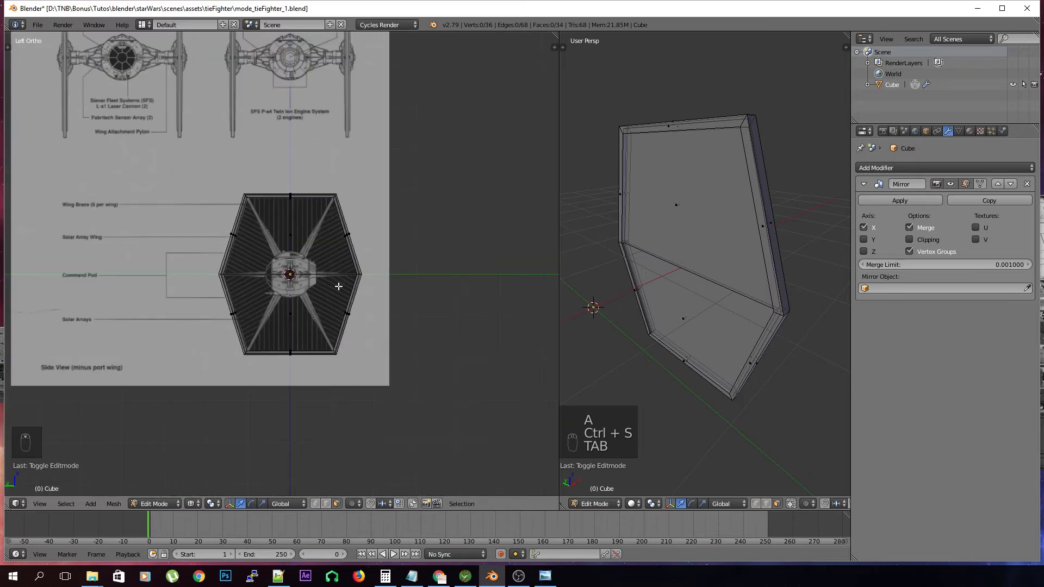
shift+middle_drag(321, 286, 279, 246)
scroll(332, 307, up, 5)
key(ctrl+s)
click(727, 380)
Add a cube to the wing mesh, move it along X to the +X wing and scale it down to a small block
key(shift+a)
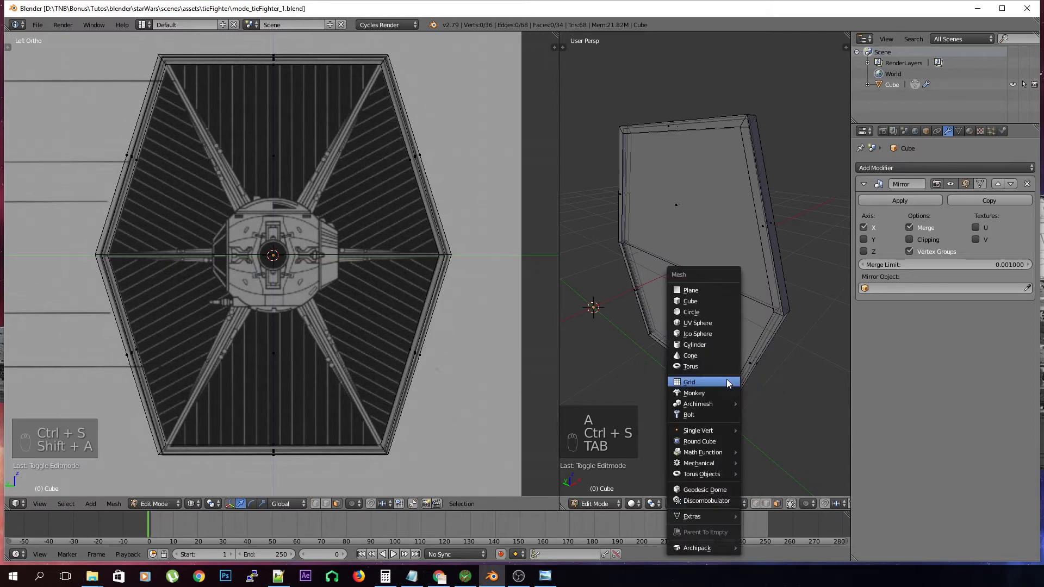
click(713, 308)
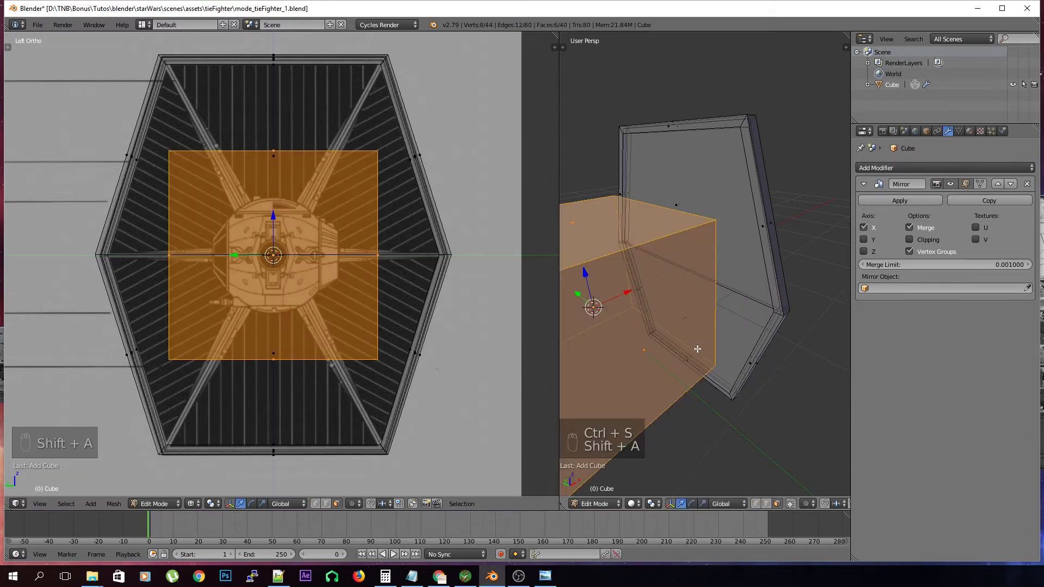
key(g)
click(694, 330)
key(s)
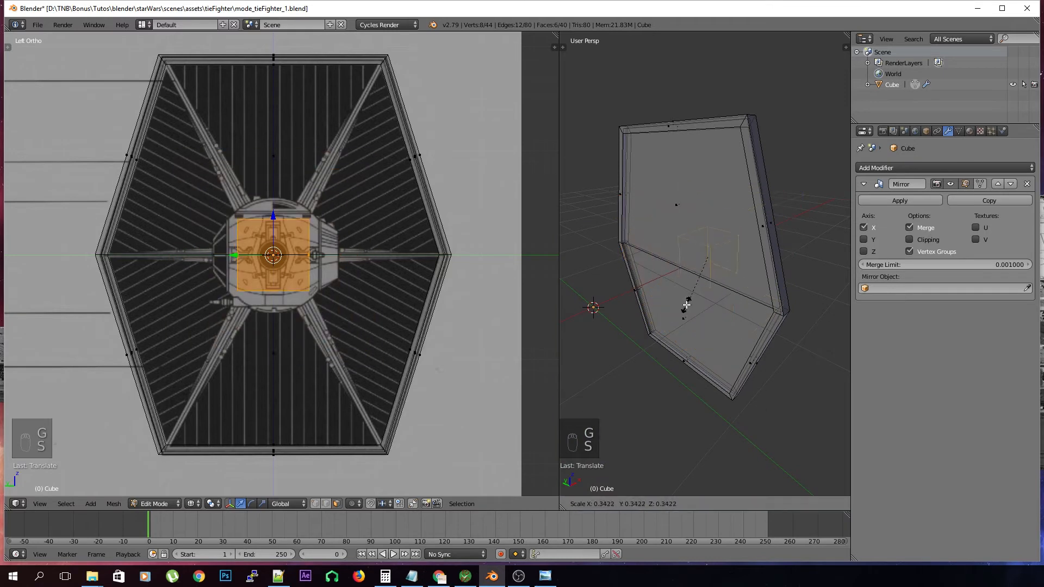
click(718, 268)
Move the small cube about -0.66 along X to position it at the wing's centre
key(g)
key(x)
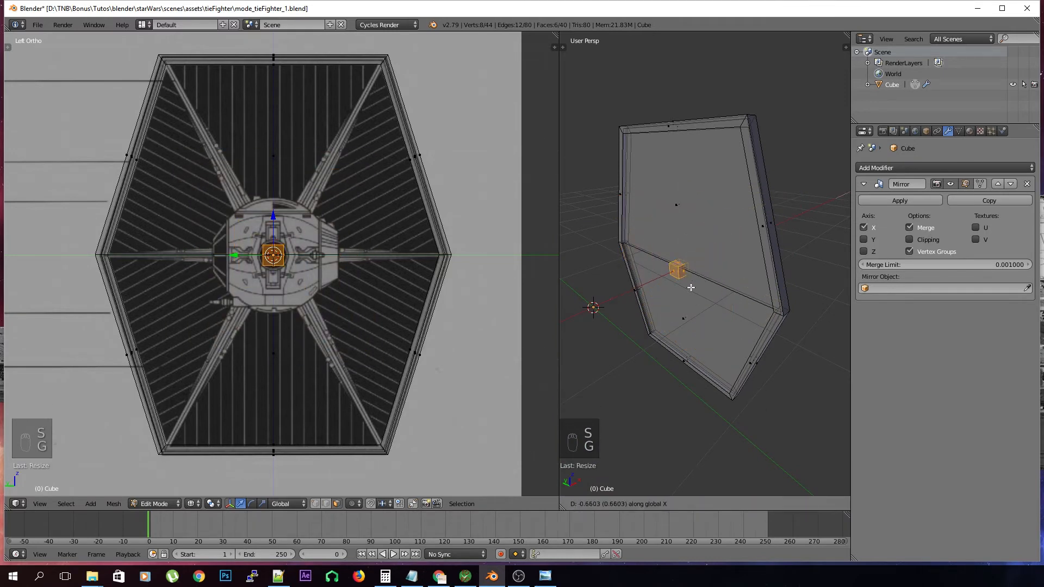
click(691, 287)
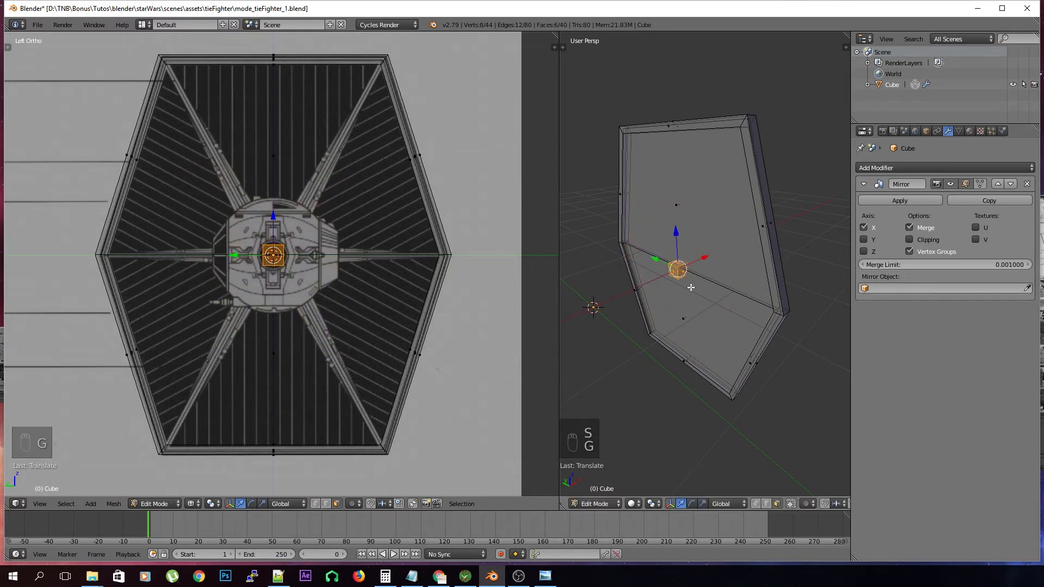
Scale the small cube by about 0.779 to sit inside the circular hub on the side blueprint
scroll(321, 250, up, 5)
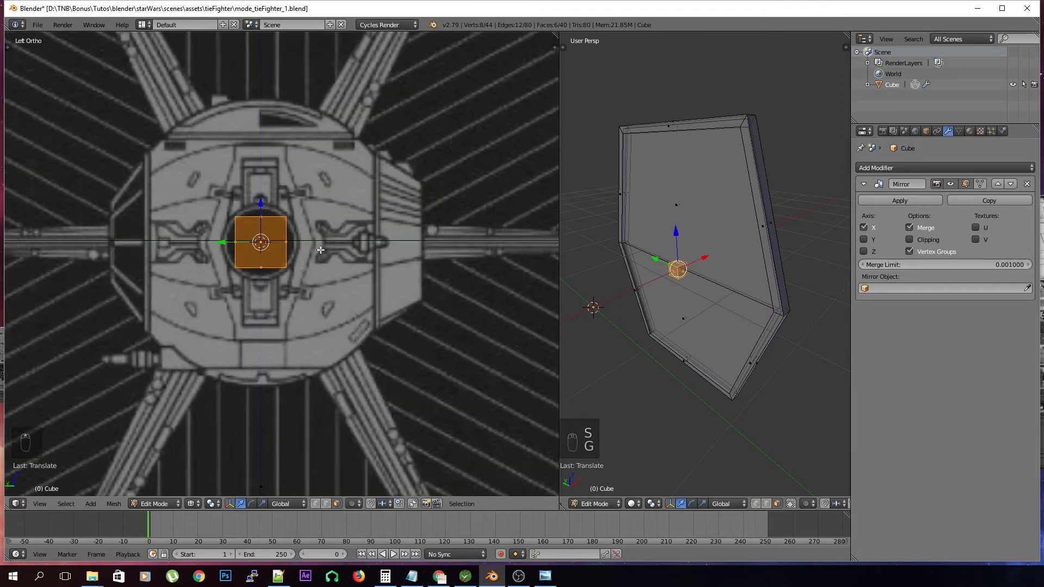
shift+middle_drag(323, 240, 337, 290)
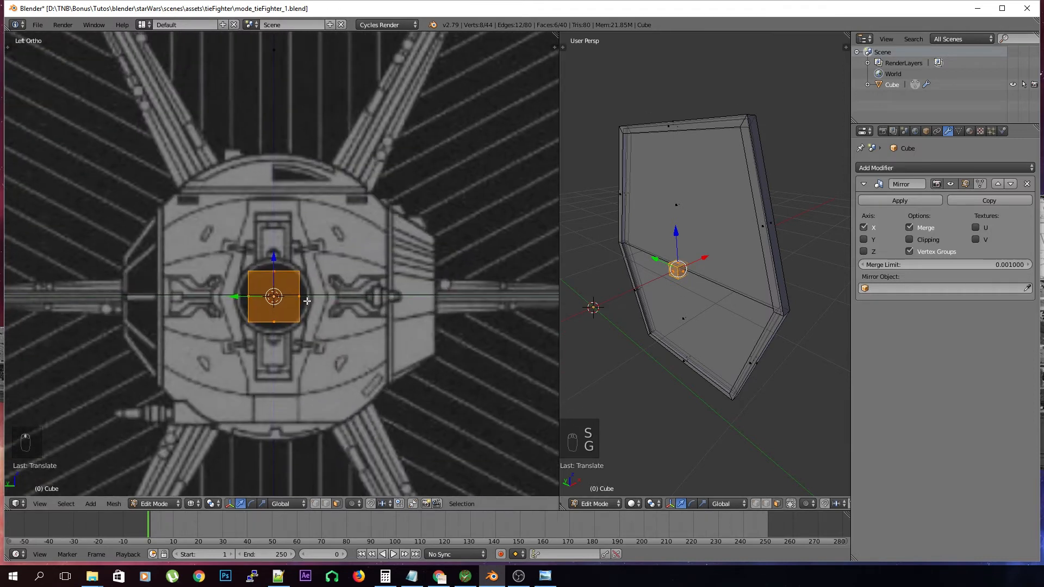
key(s)
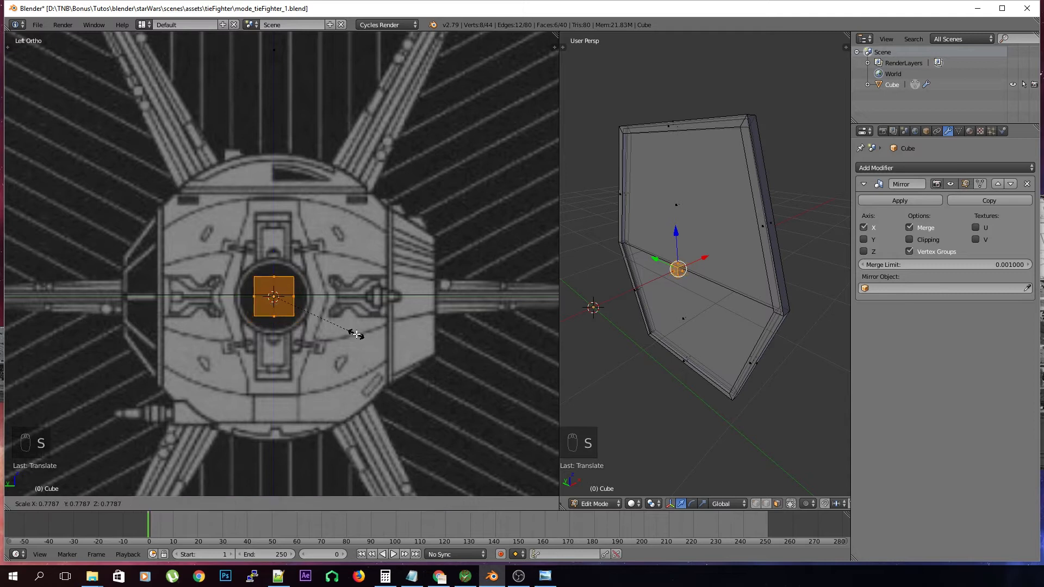
click(356, 334)
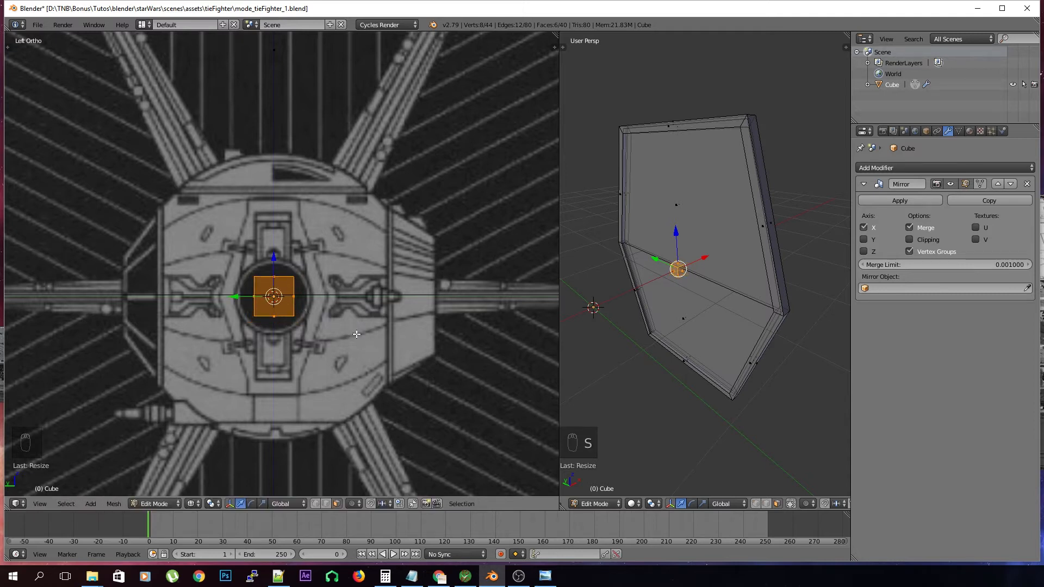
scroll(357, 334, down, 1)
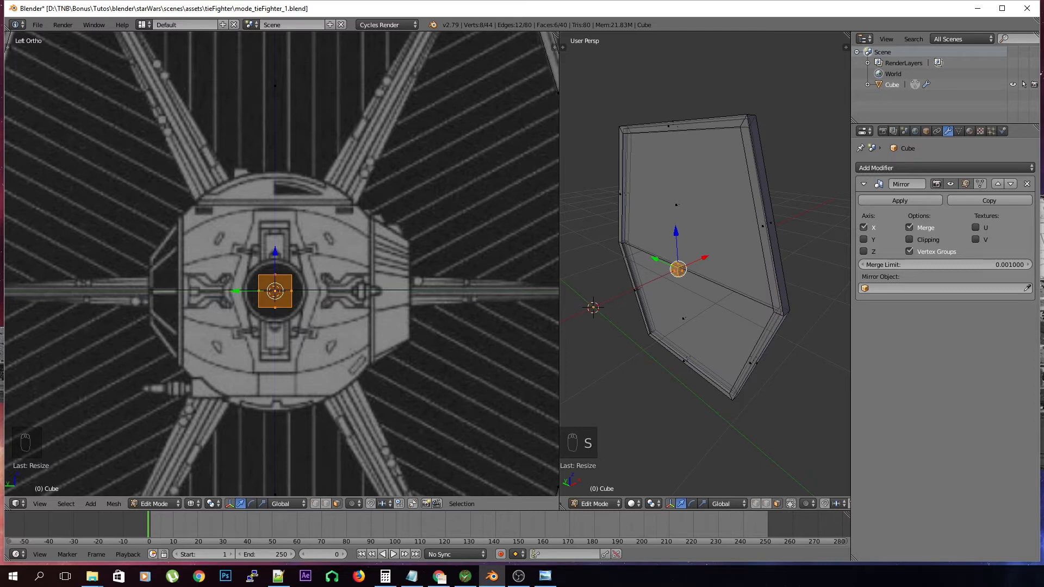
Check the reference photo and place the small cube at the base of the blueprint's upper-right strut, rotated to match the strut's slant
key(alt+Tab)
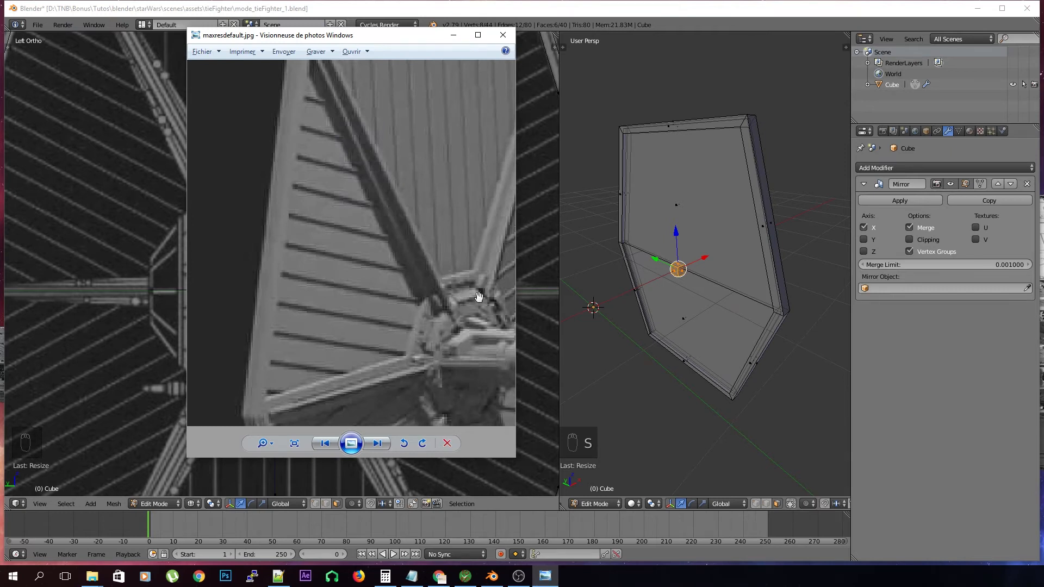
click(406, 27)
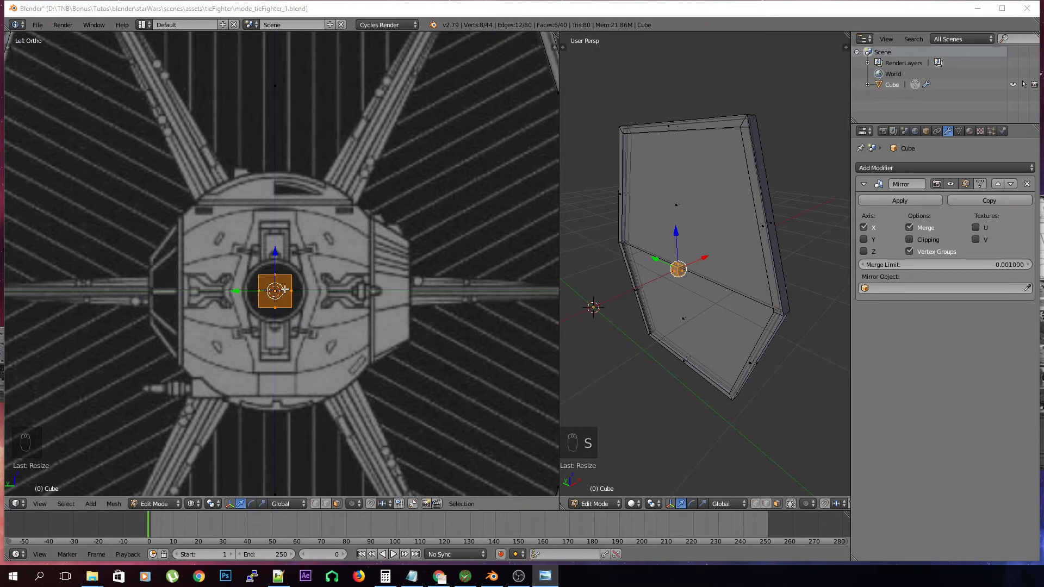
key(g)
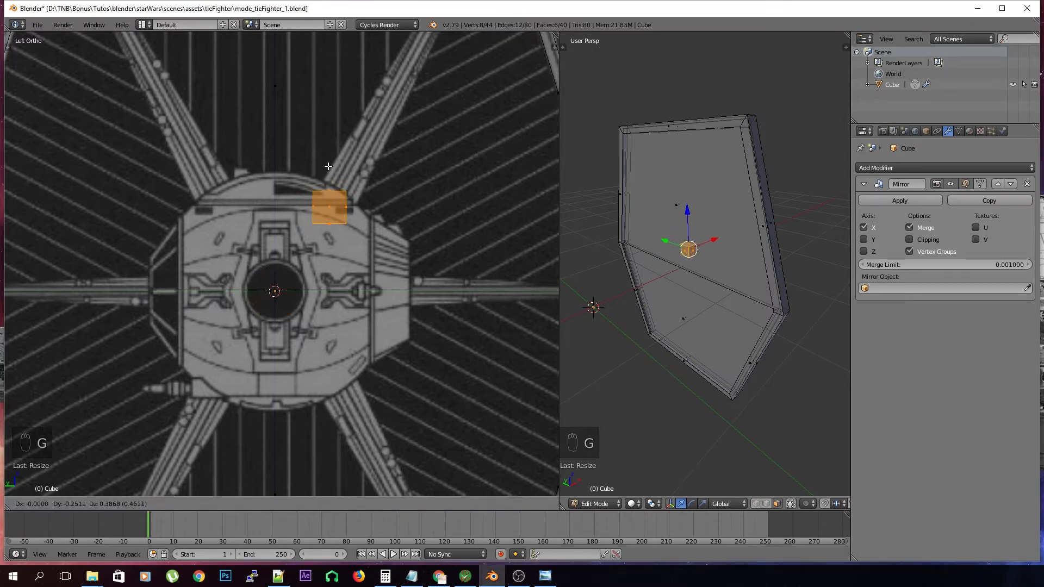
click(332, 166)
key(r)
click(309, 436)
shift+middle_drag(333, 287, 194, 483)
key(g)
right_click(238, 430)
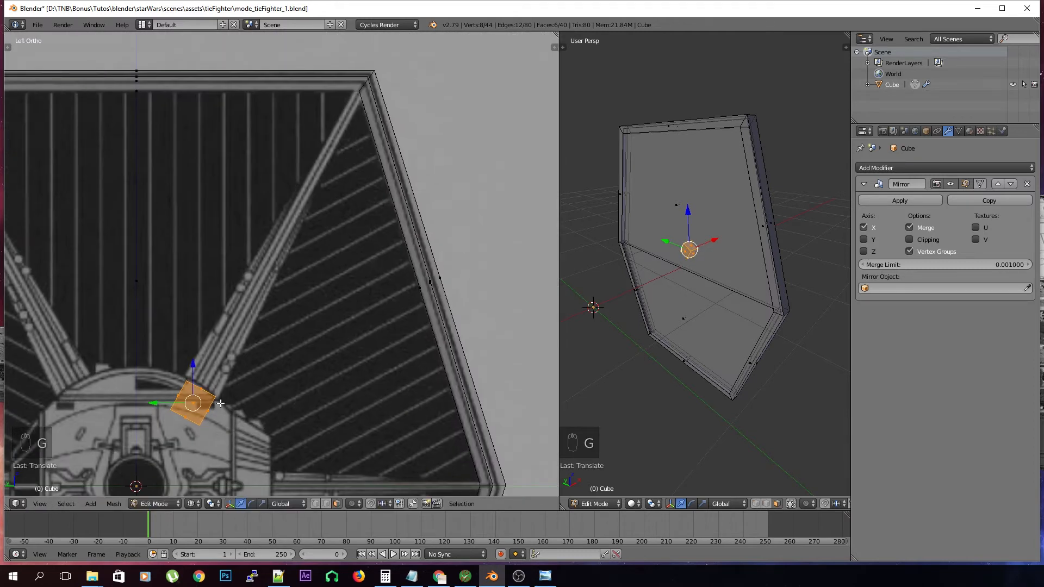
Try to extrude the block's upper face about 1.5 along its normal to the wing's upper-right corner
right_click(206, 391)
key(e)
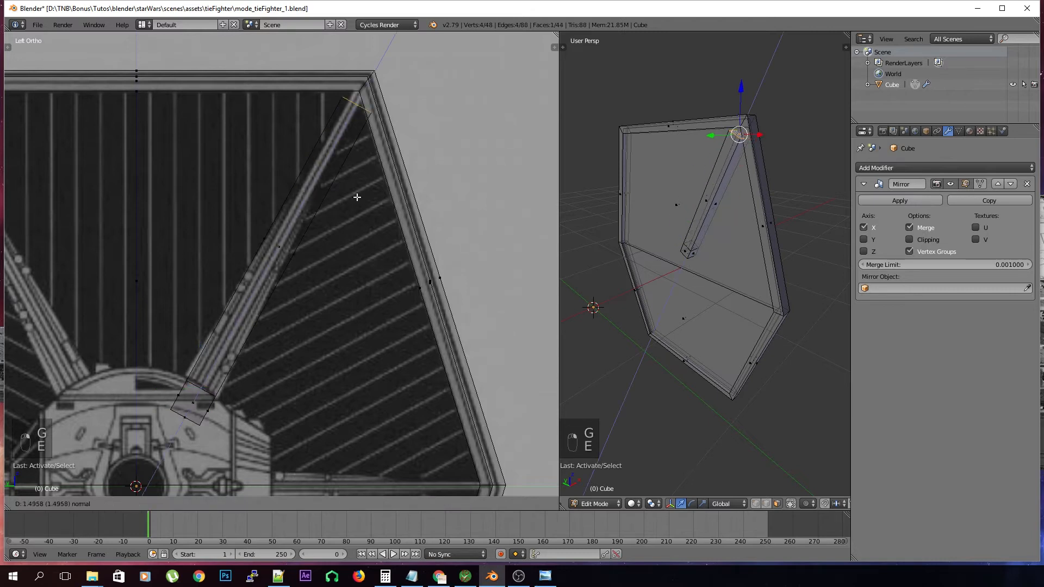
click(359, 183)
key(a)
key(a)
key(a)
key(a)
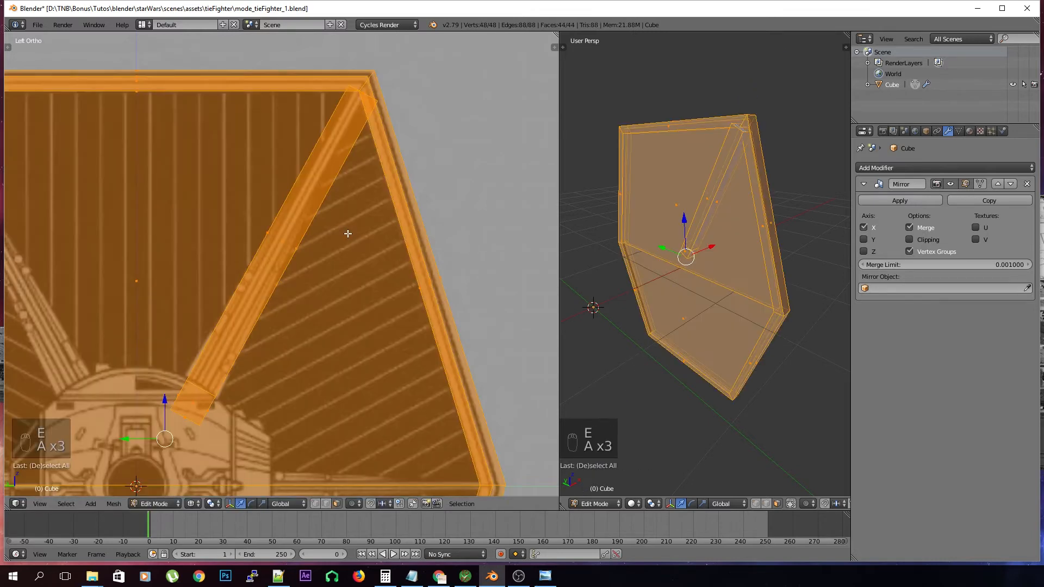
key(alt+z)
key(z)
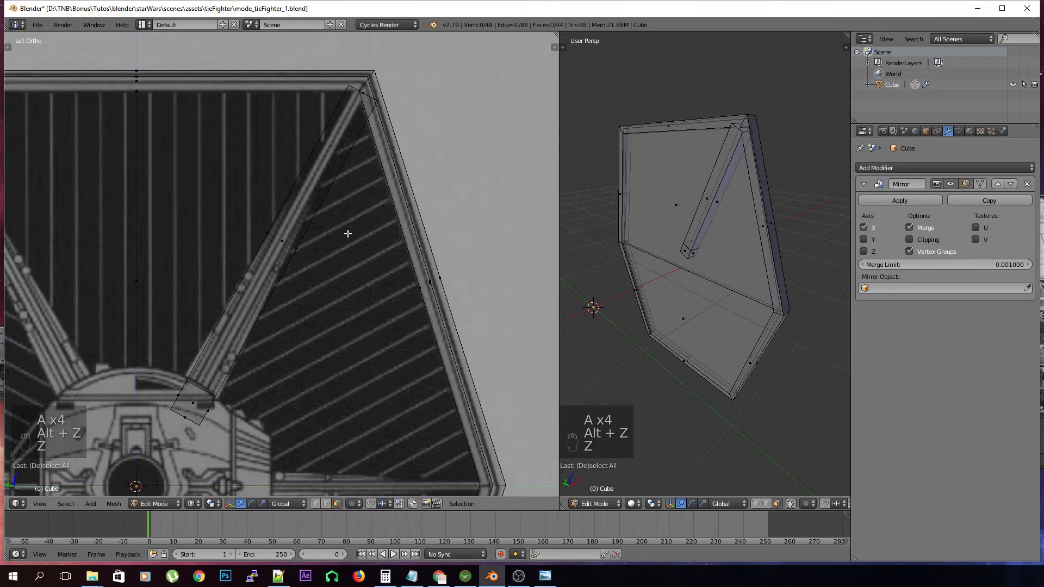
Undo the strut extrusion, returning to the small rotated block at the strut's base
key(ctrl+z)
key(ctrl+z)
key(ctrl+z)
key(ctrl+z)
key(ctrl+z)
key(ctrl+z)
key(ctrl+z)
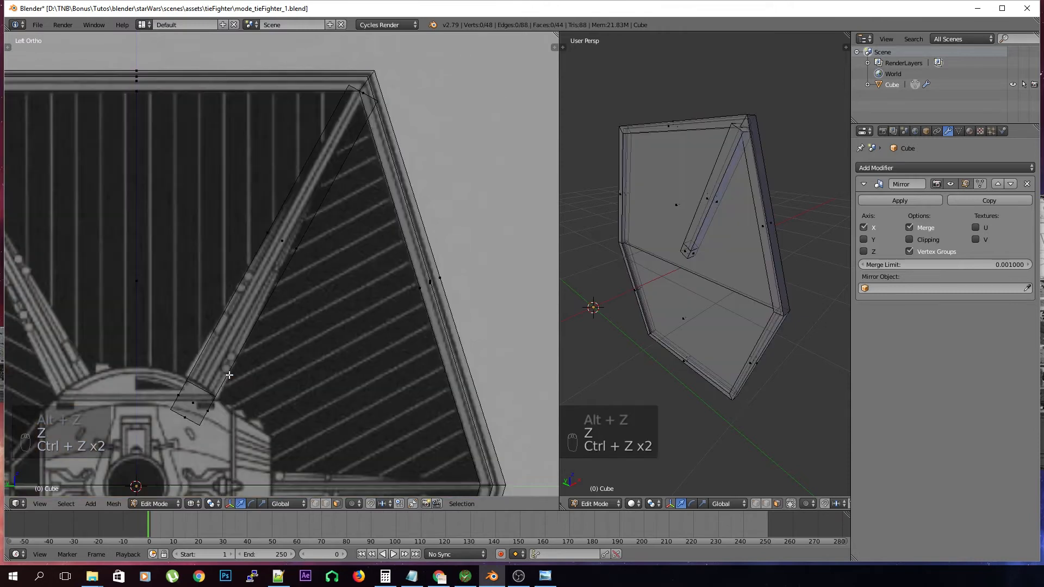
Switch the transform orientation to Normal and move the block's upper face about 1.56 along its normal to the wing's corner
right_click(205, 388)
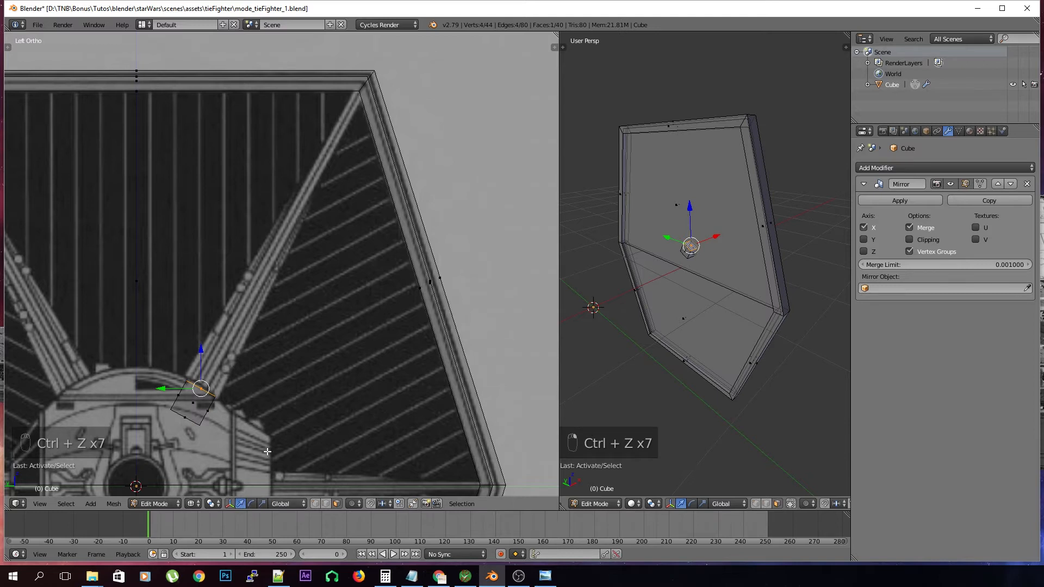
key(g)
key(z)
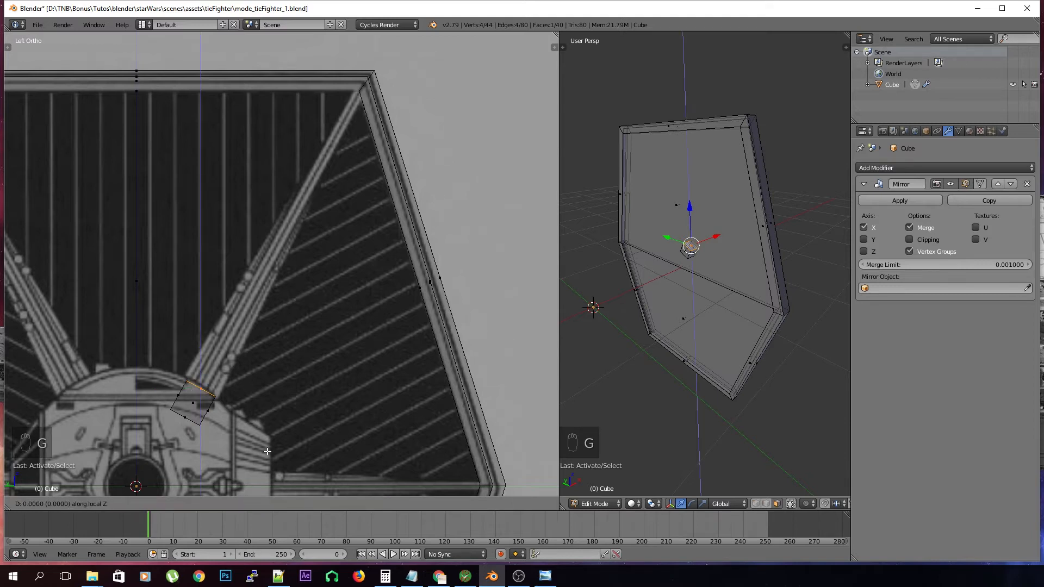
key(z)
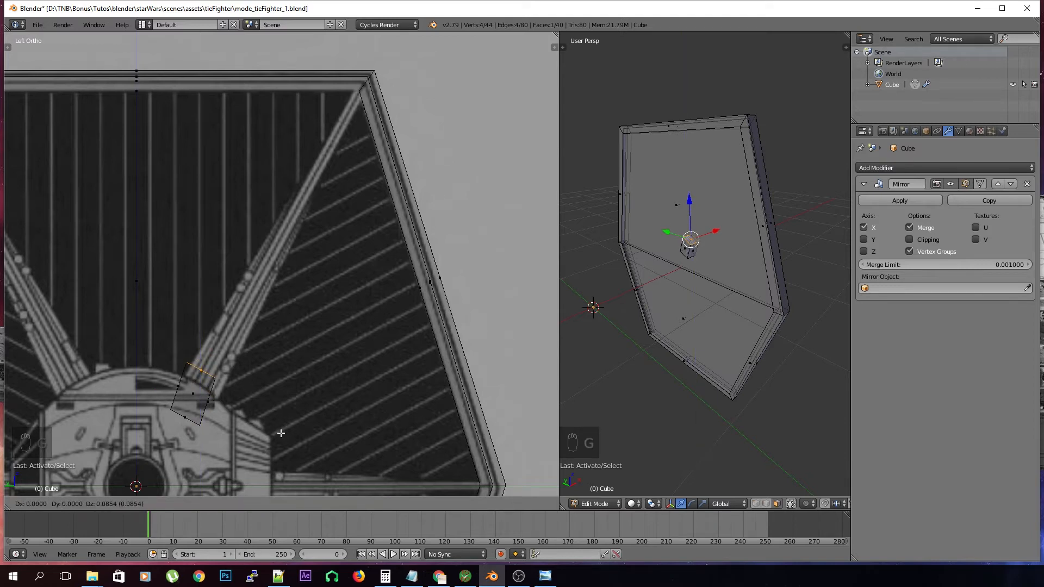
click(281, 433)
click(275, 504)
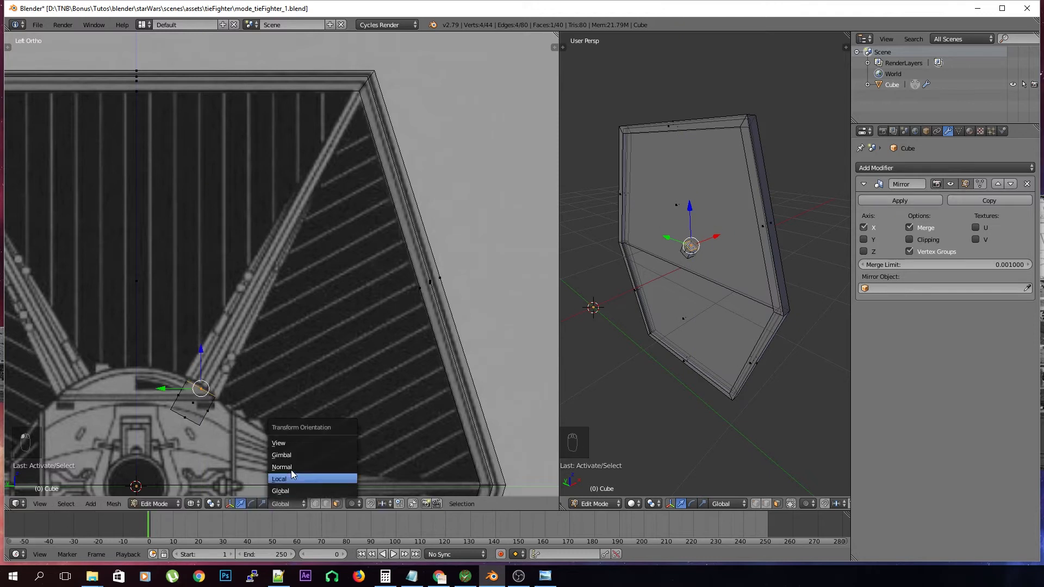
click(295, 464)
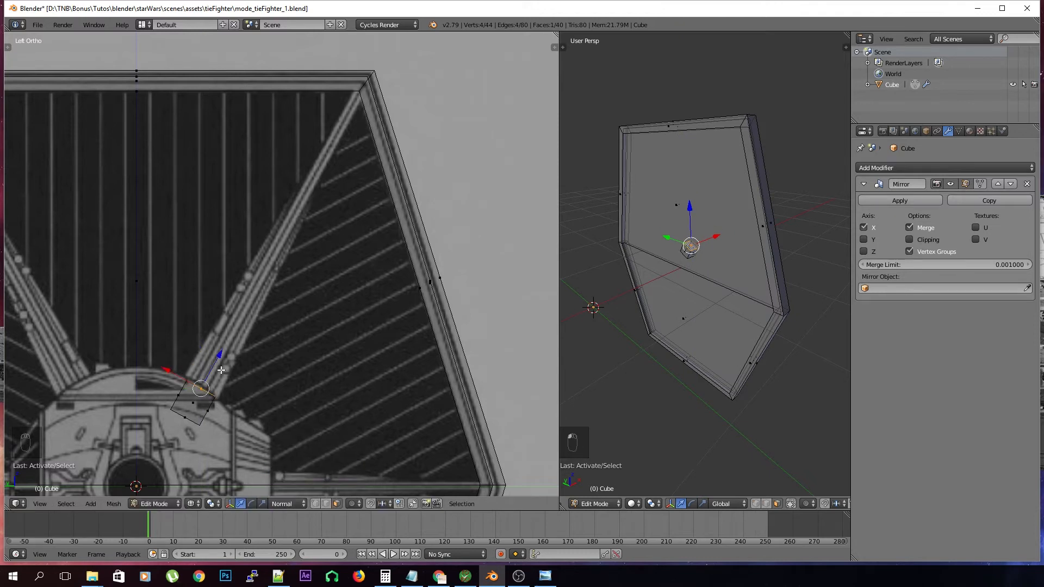
key(e)
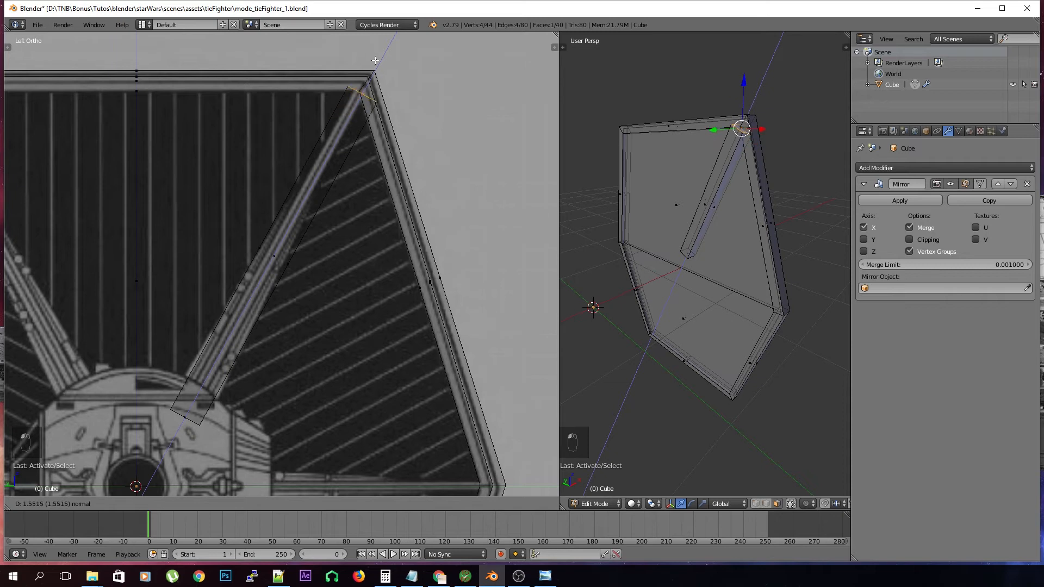
click(376, 60)
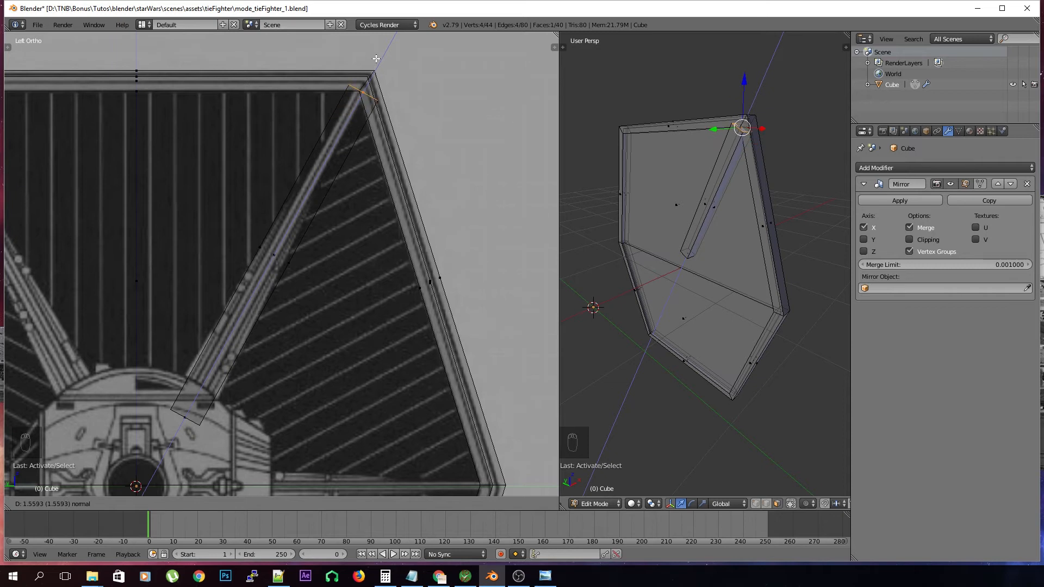
Scale the strut's base face by about 1.14 to match the width on the side blueprint
right_click(181, 422)
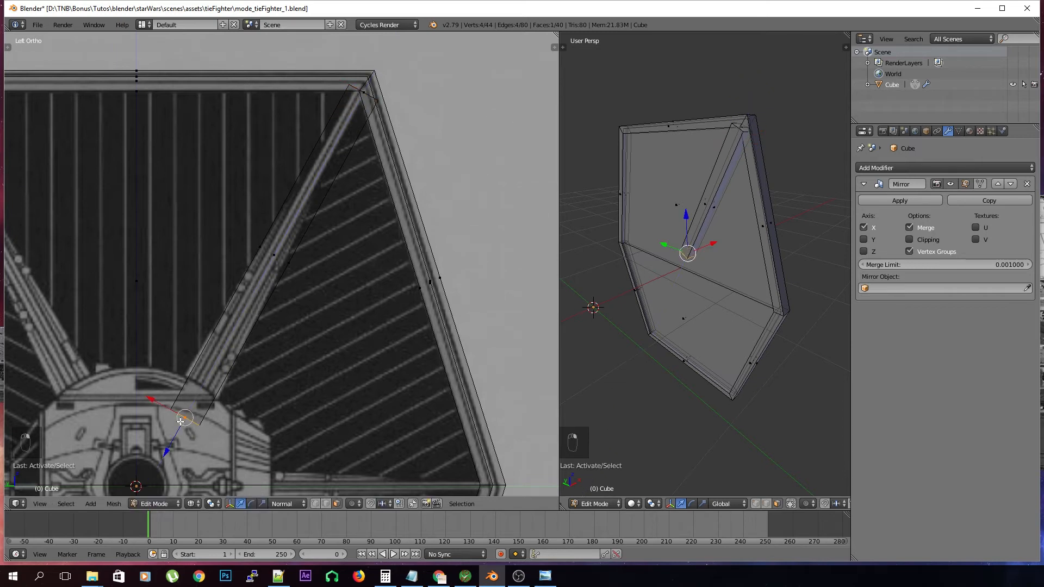
key(s)
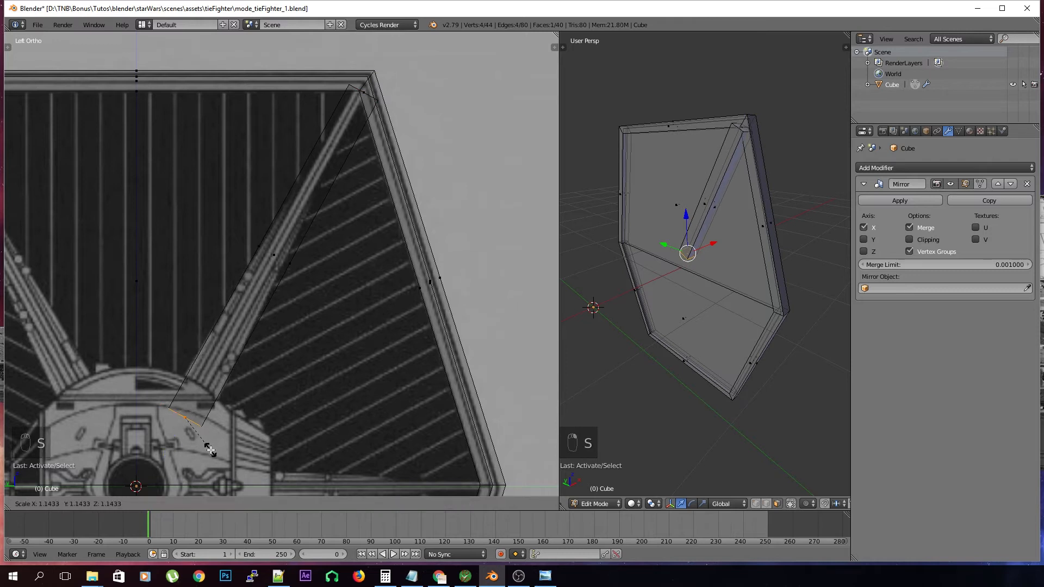
click(211, 450)
Narrow the strut's tip face across its width and position it on the blueprint strut's point at the wing corner
right_click(365, 93)
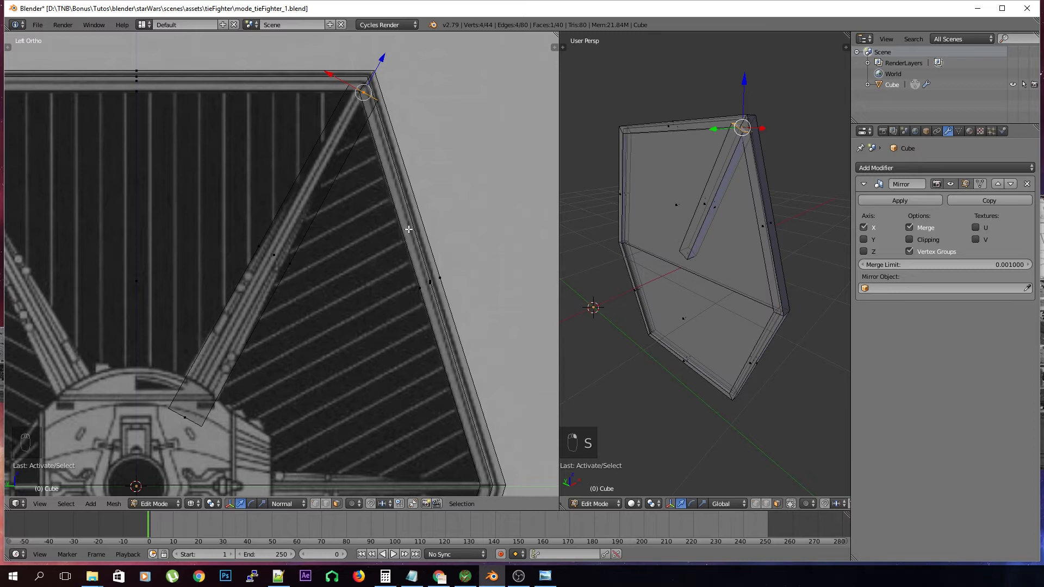
key(s)
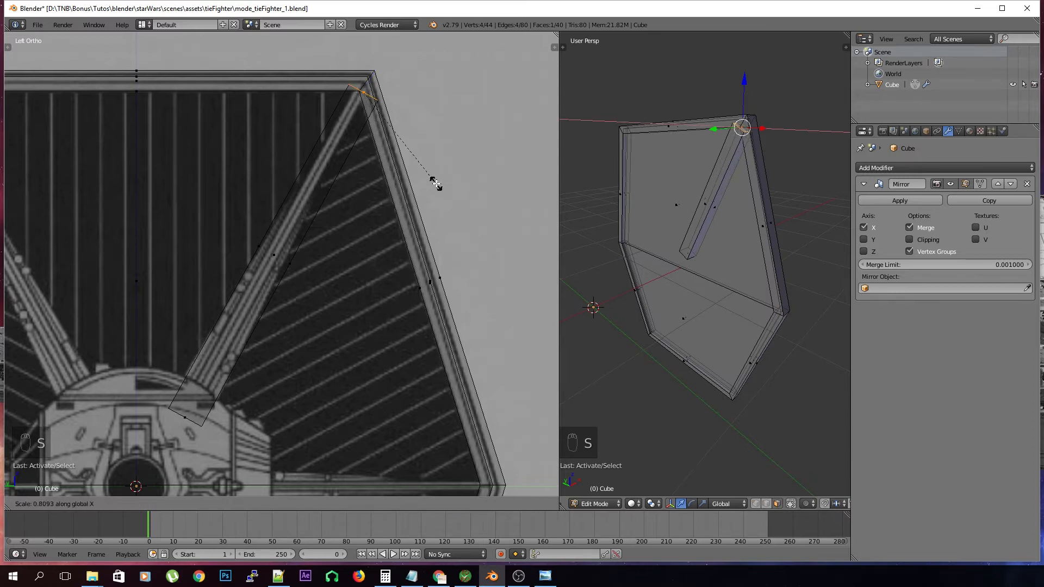
right_click(423, 163)
click(262, 504)
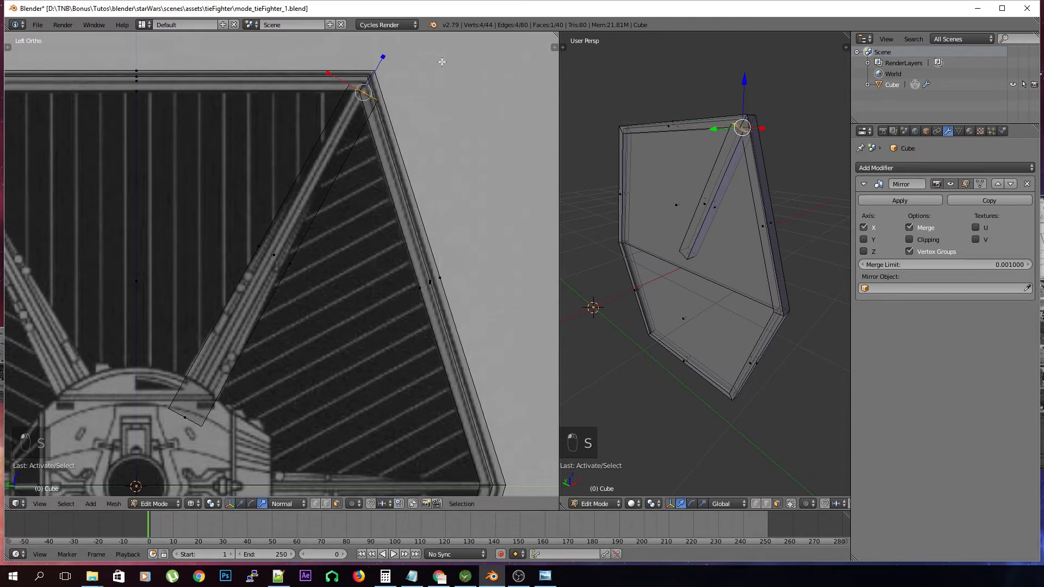
drag(327, 71, 346, 82)
key(g)
click(439, 138)
key(g)
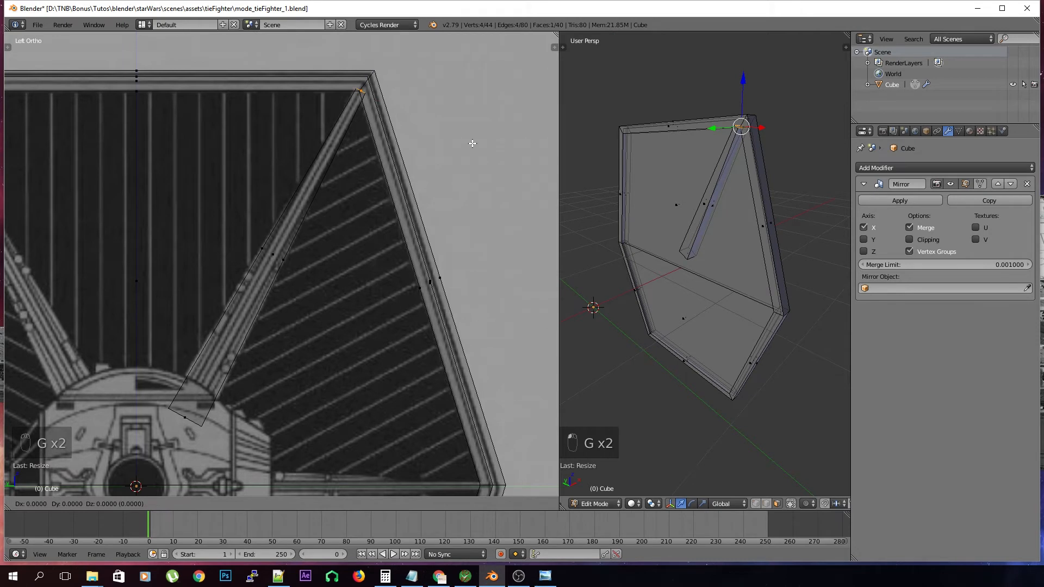
click(473, 143)
Move the strut's hull-side face slightly along X towards the wing panel
scroll(708, 280, up, 2)
middle_drag(709, 280, 692, 305)
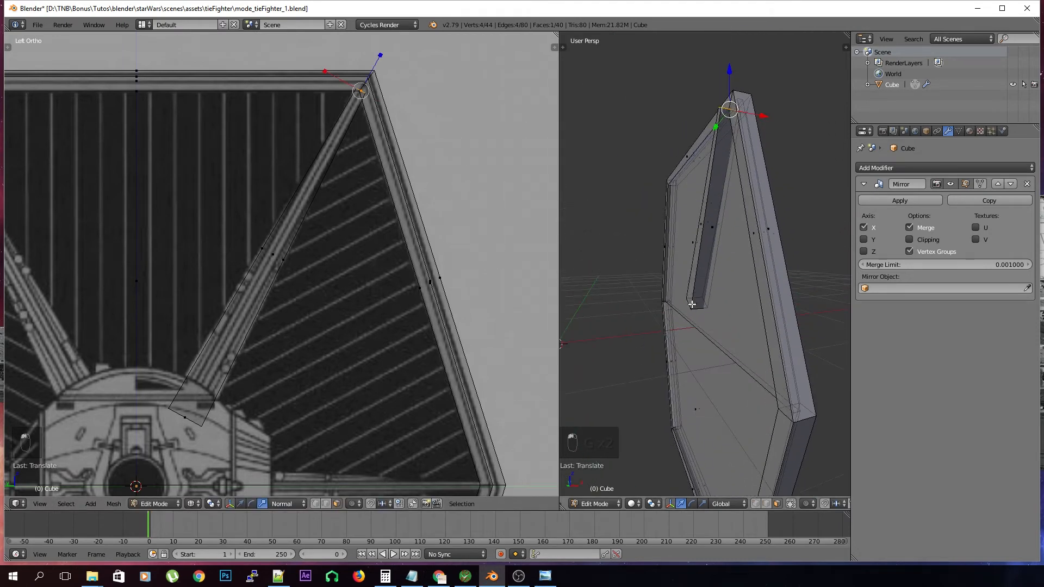
right_click(701, 238)
drag(736, 227, 746, 221)
middle_drag(734, 245, 811, 273)
key(a)
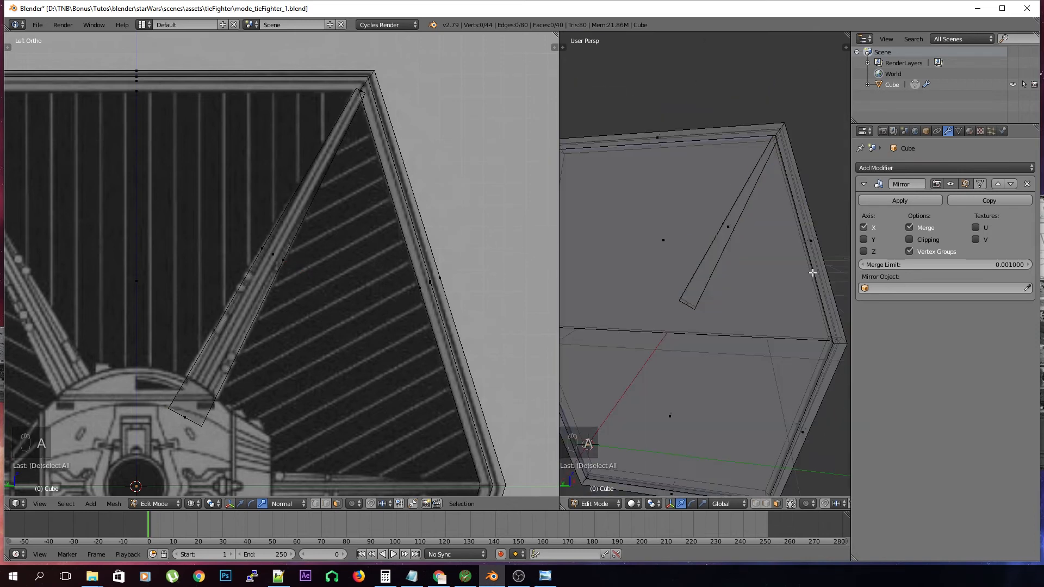
scroll(811, 273, down, 3)
scroll(808, 273, up, 4)
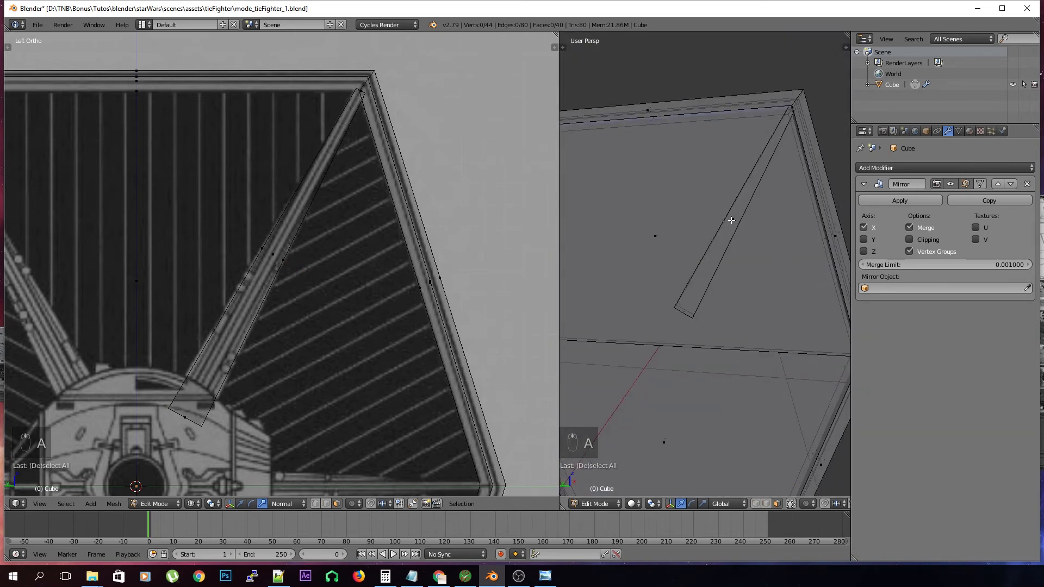
Try placing a duplicate of the whole strut on the wing's outer side, and delete the copy's vertices
key(l)
key(shift+d)
right_click(774, 334)
middle_drag(746, 333, 723, 272)
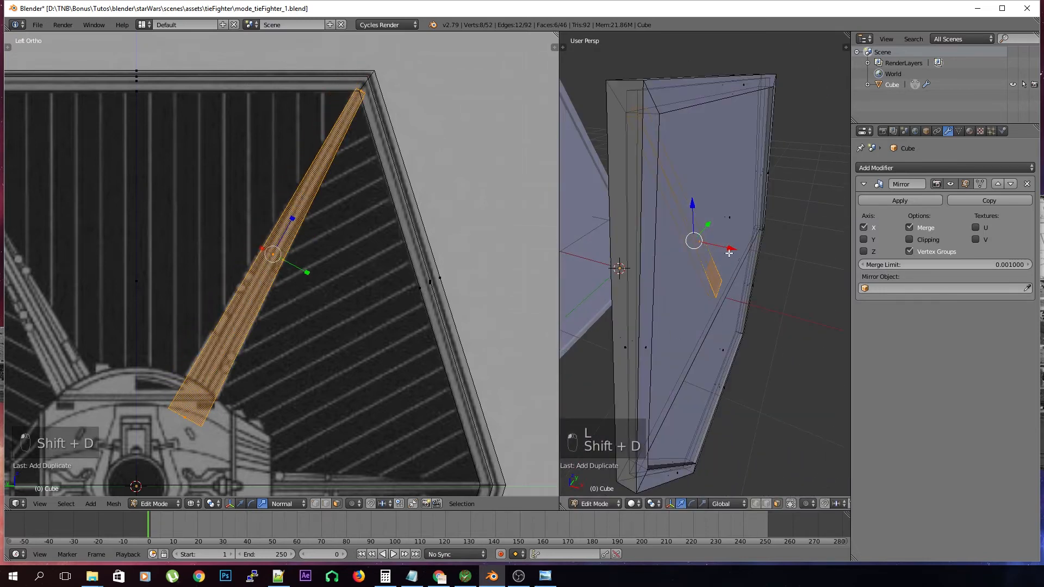
key(Delete)
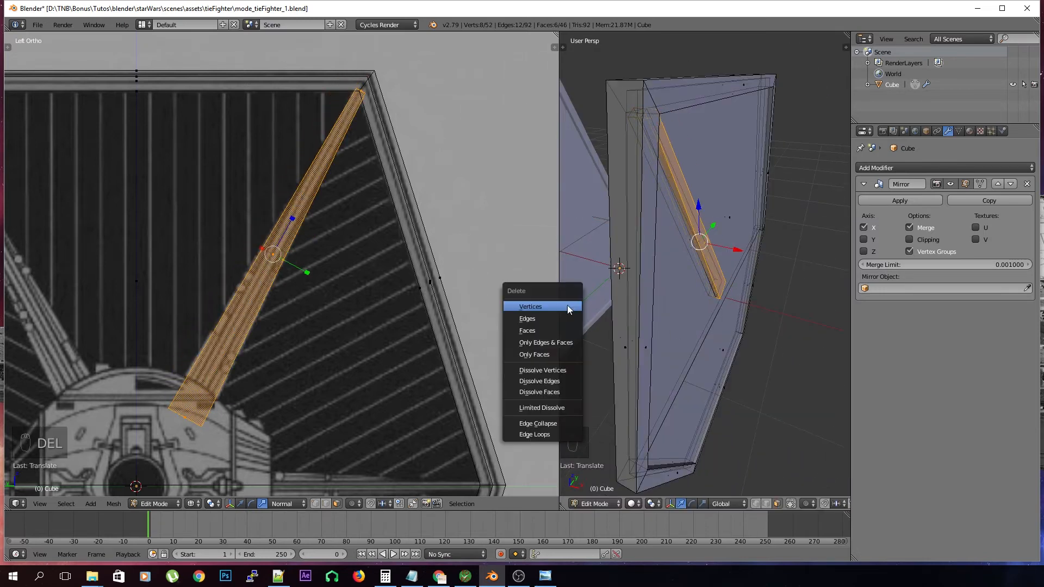
click(568, 304)
Adjust the strut's depth through the wing by moving its outer face along X
right_click(709, 238)
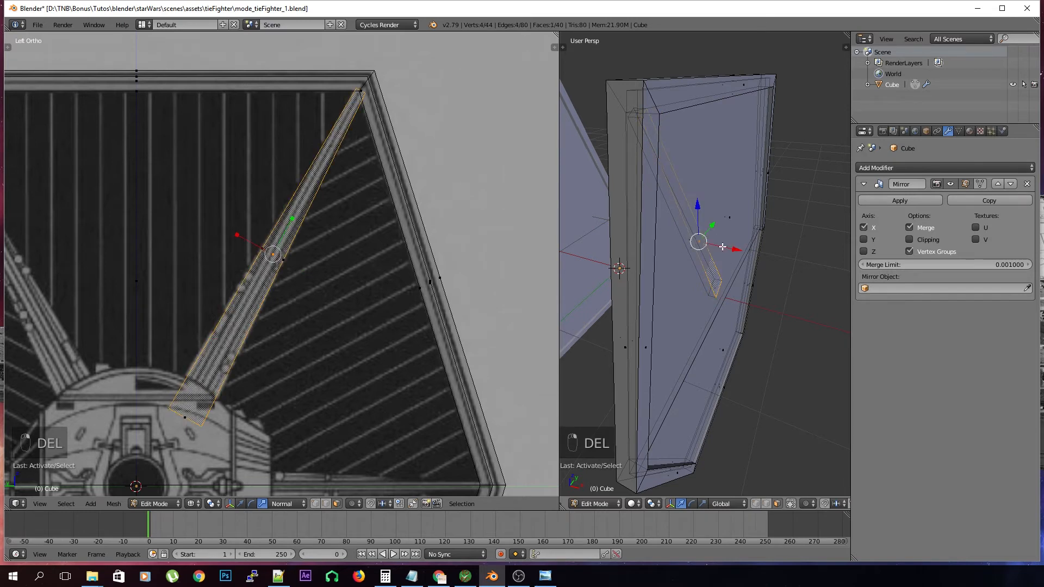
drag(738, 250, 699, 244)
mouse_move(699, 244)
middle_down()
mouse_move(752, 265)
mouse_move(781, 242)
mouse_move(742, 255)
mouse_move(729, 345)
mouse_move(634, 333)
mouse_move(683, 238)
middle_up()
Clear the selection and save the file, overwriting the existing one
key(a)
key(ctrl+s)
click(745, 262)
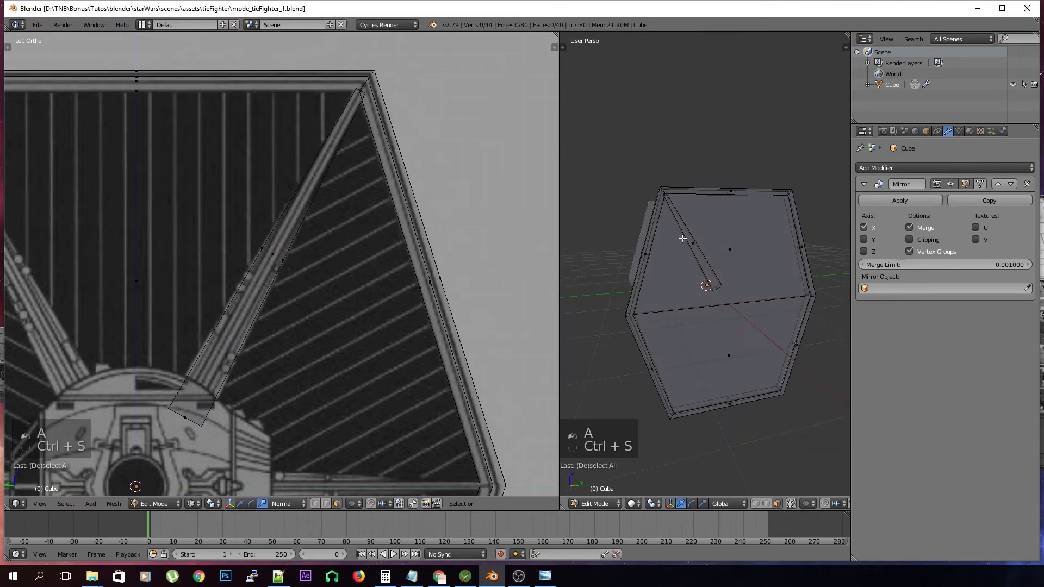
Select the whole strut, set the pivot point to the 3D cursor and the transform orientation to Global
key(l)
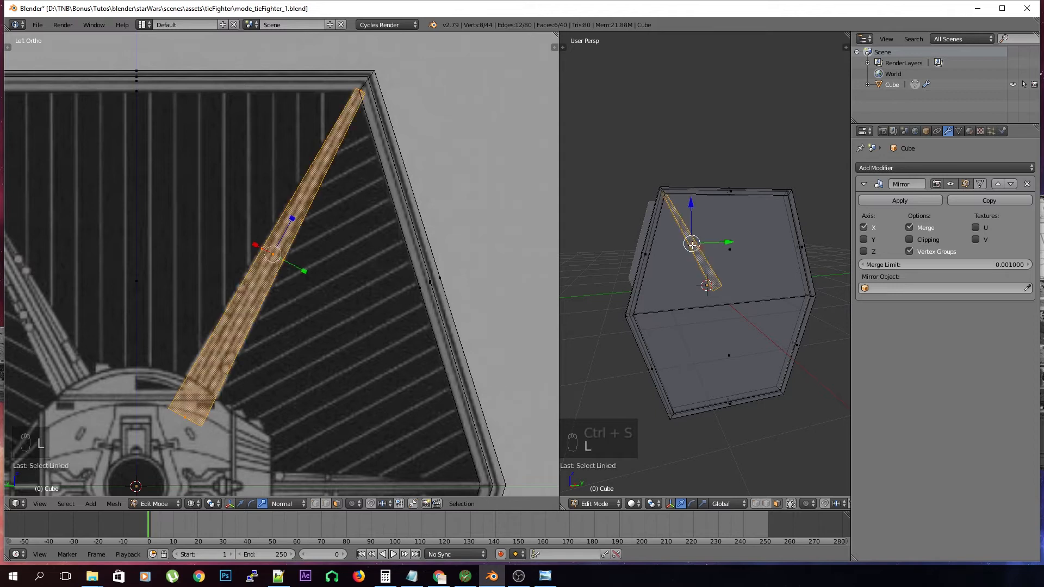
scroll(253, 354, down, 1)
shift+middle_drag(252, 355, 351, 287)
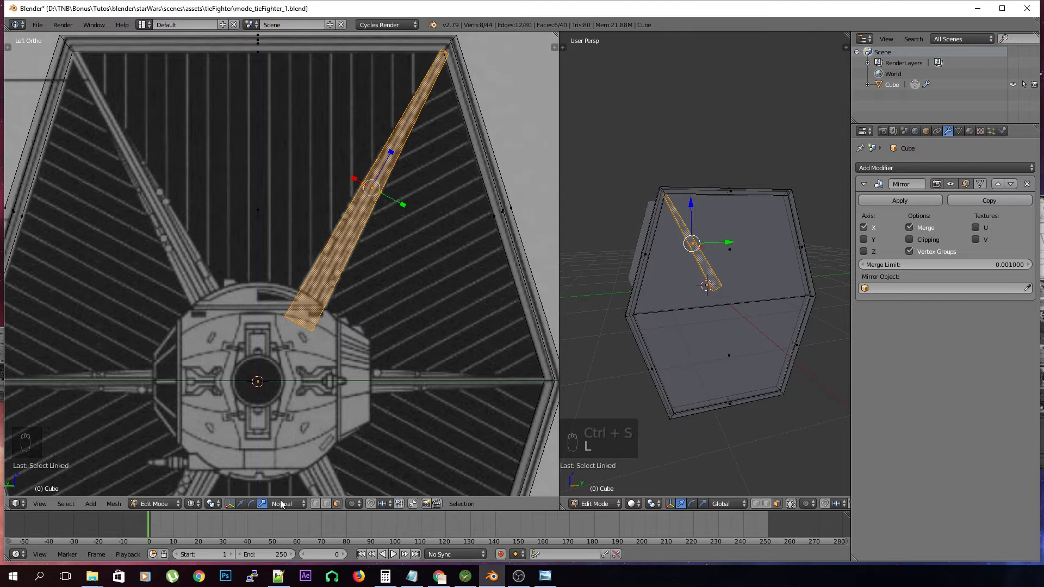
key(comma)
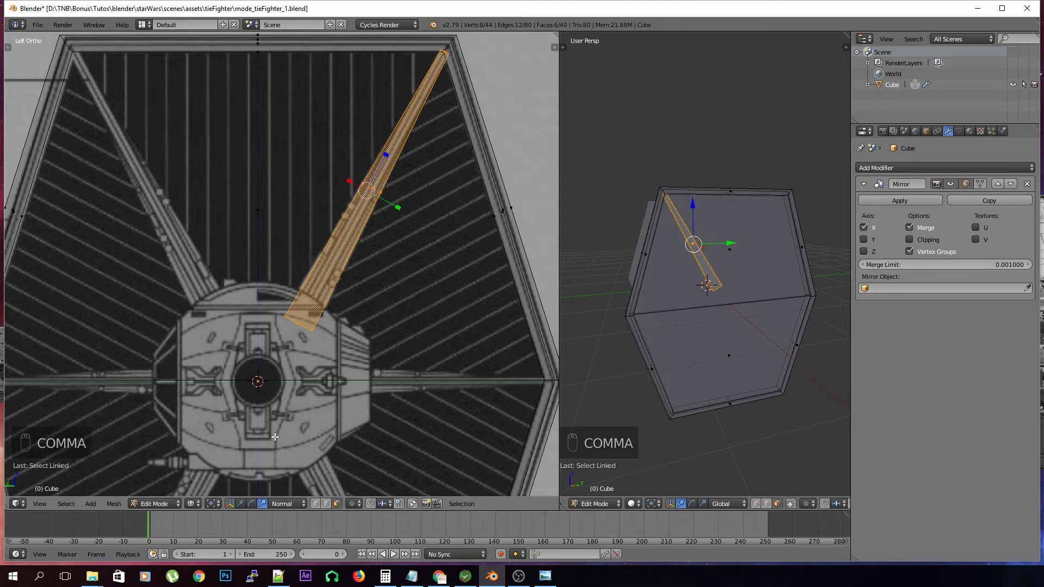
key(period)
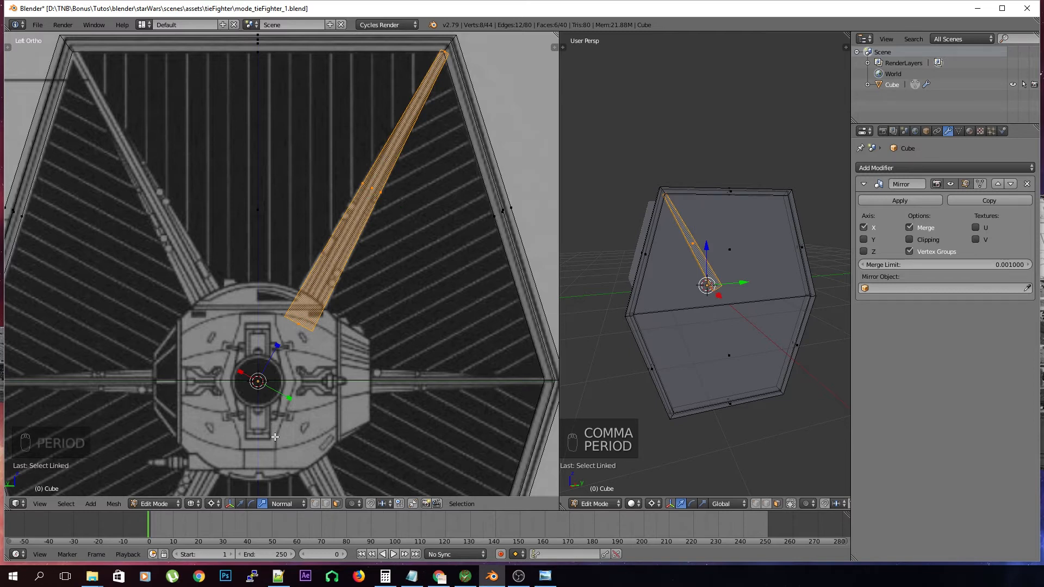
click(281, 504)
click(294, 493)
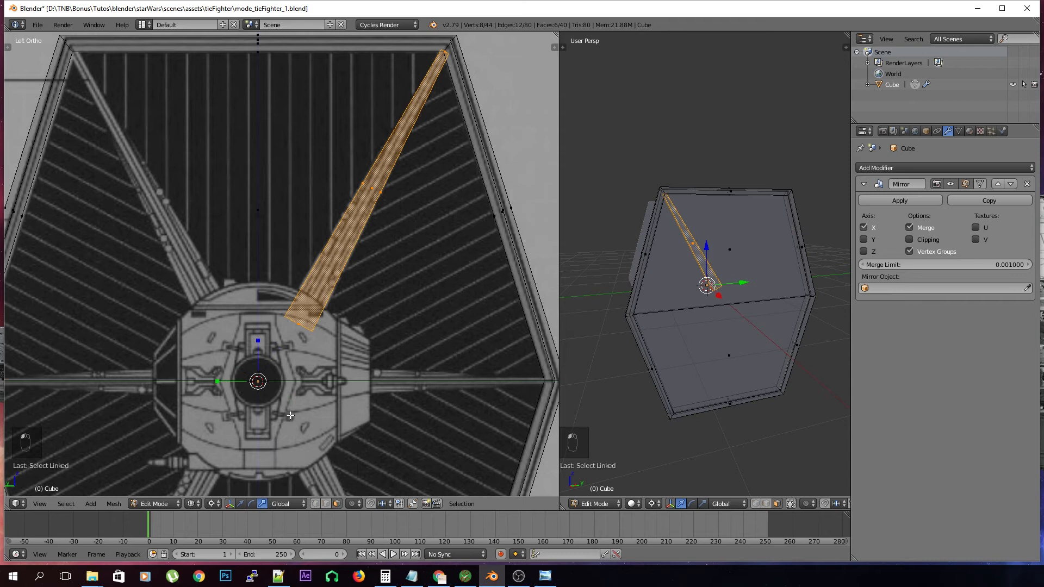
Duplicate the strut and rotate the copy about the 3D cursor onto the blueprint's upper-left strut
key(shift+d)
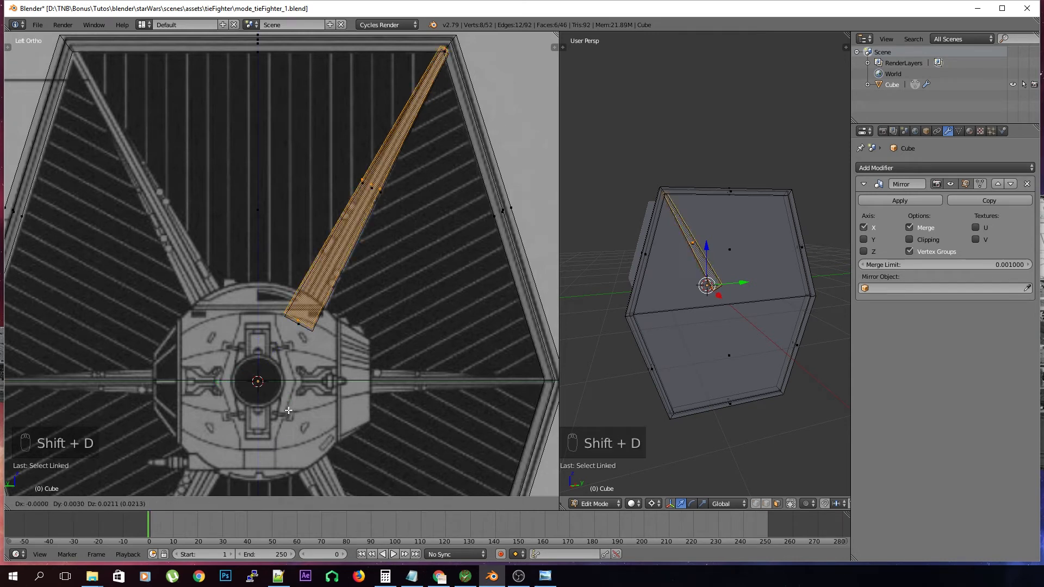
right_click(404, 428)
key(r)
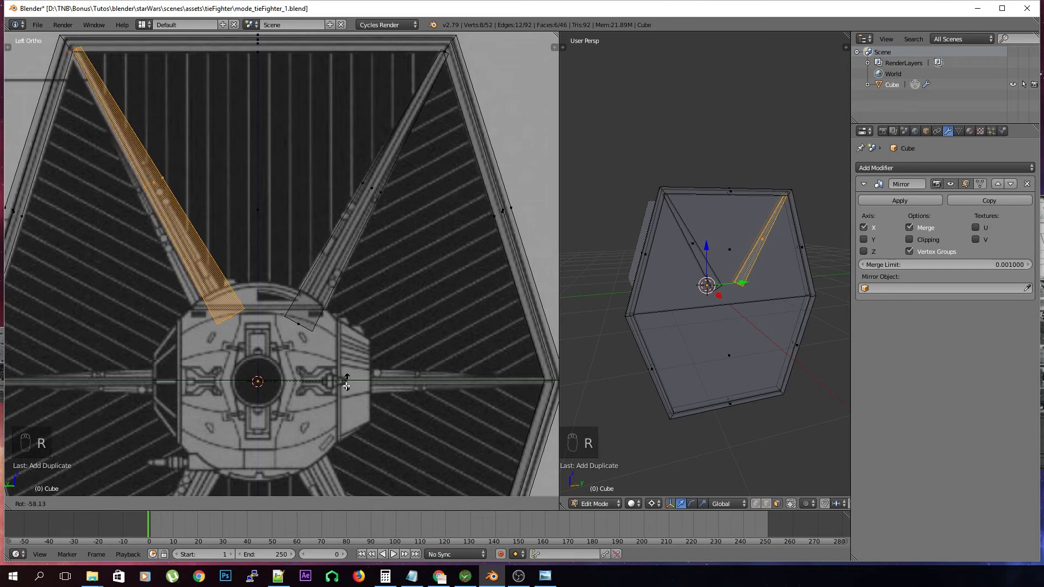
click(340, 359)
scroll(341, 360, down, 2)
shift+middle_drag(340, 359, 352, 282)
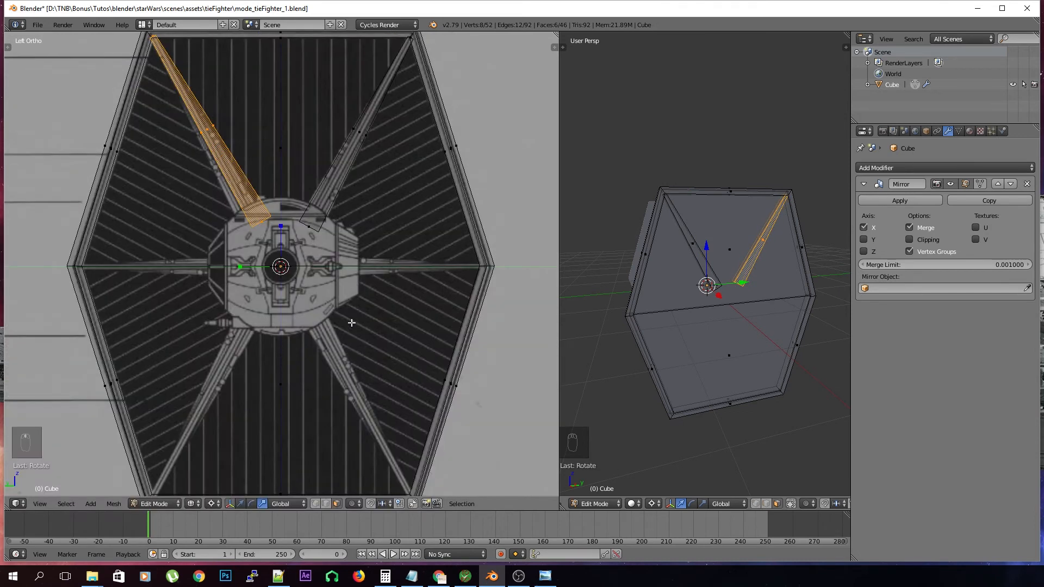
Add two more strut copies, rotated about the 3D cursor onto the wing's left horizontal and lower-left strut positions
key(shift+d)
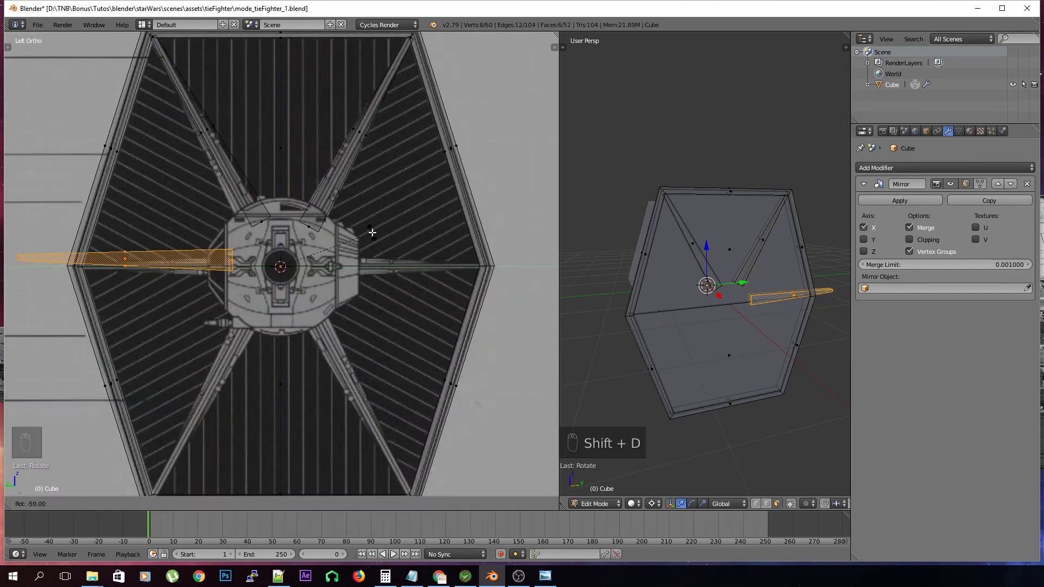
click(372, 232)
key(shift+r)
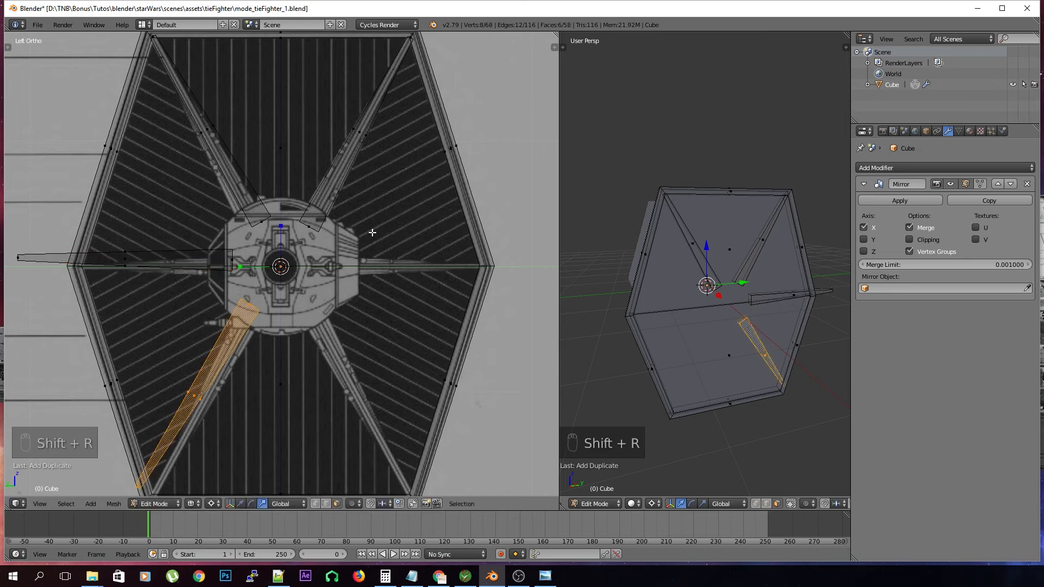
key(r)
click(366, 266)
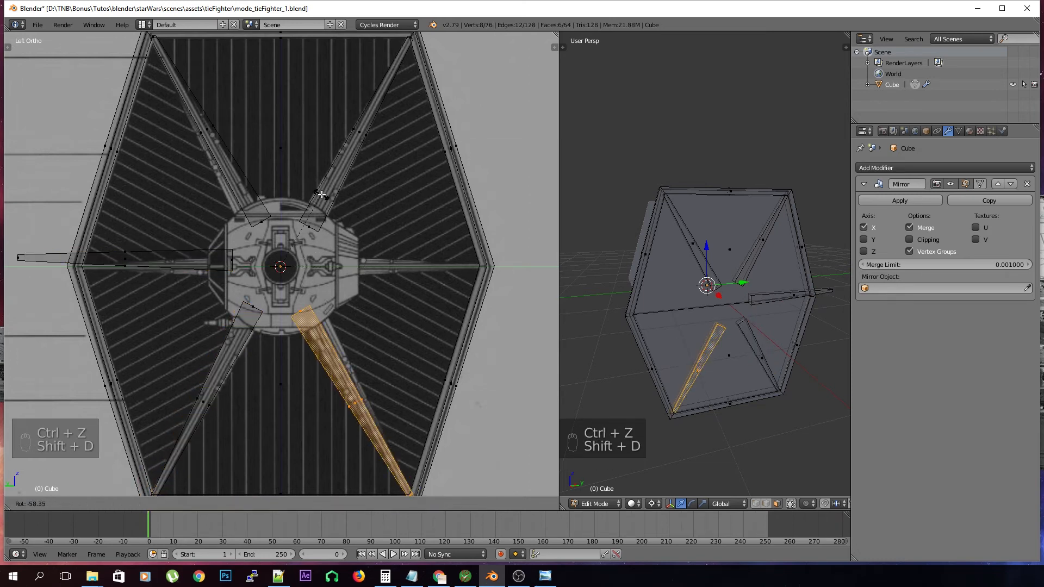
Add rotated strut copies at the wing's lower-right and right horizontal positions, levelling the horizontal one
click(322, 194)
key(shift+r)
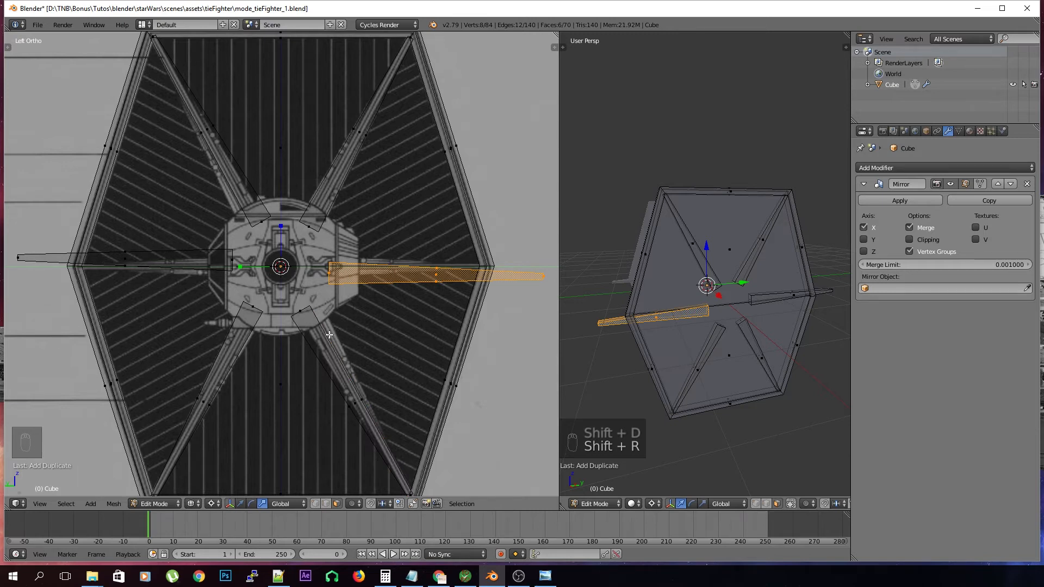
key(r)
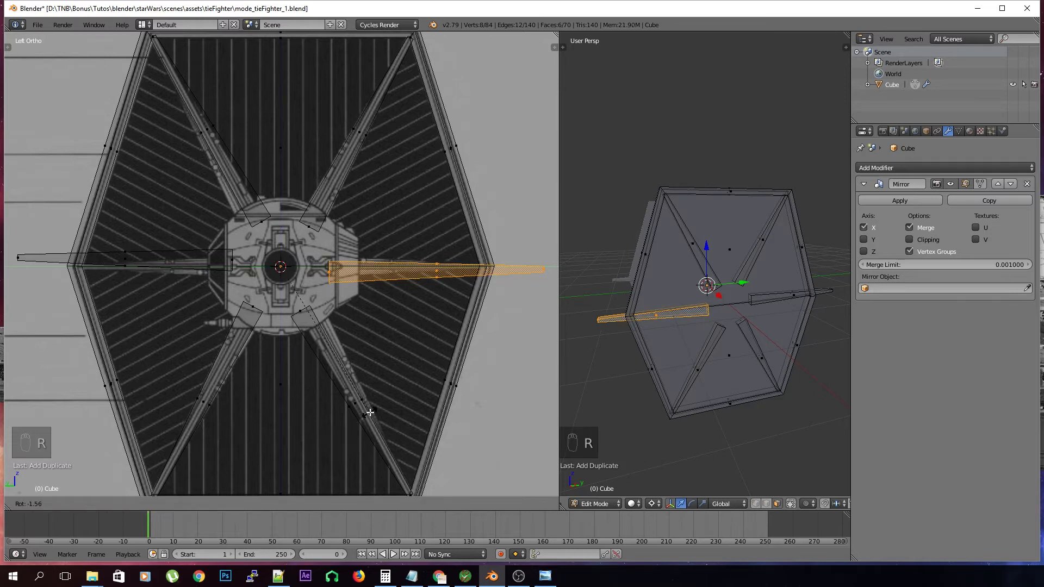
click(370, 412)
Center the right horizontal strut along Z on the blueprint and scale it down to fit inside the wing frame
scroll(370, 412, up, 3)
key(g)
key(z)
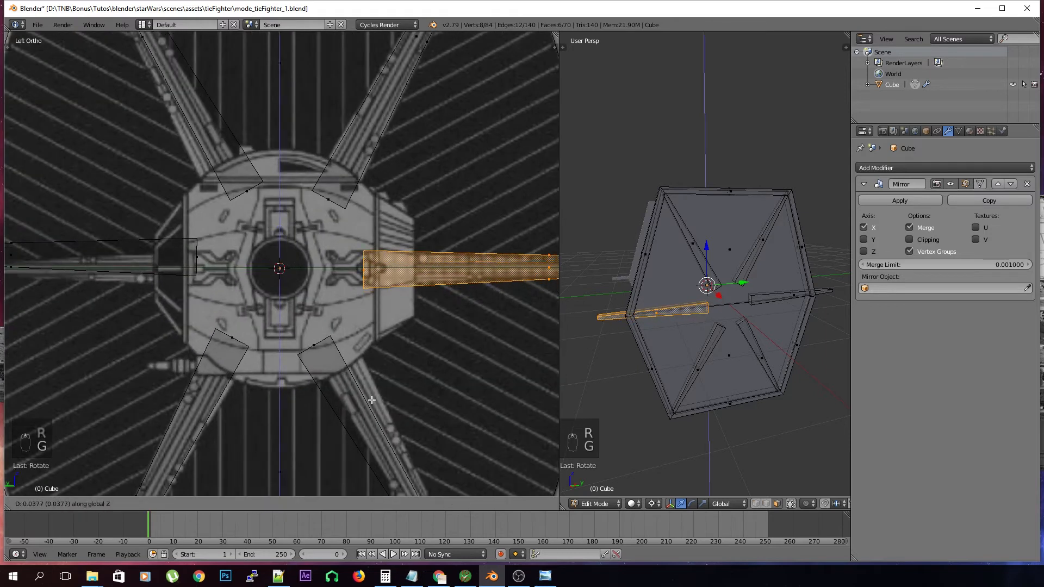
click(371, 400)
scroll(372, 400, down, 2)
key(s)
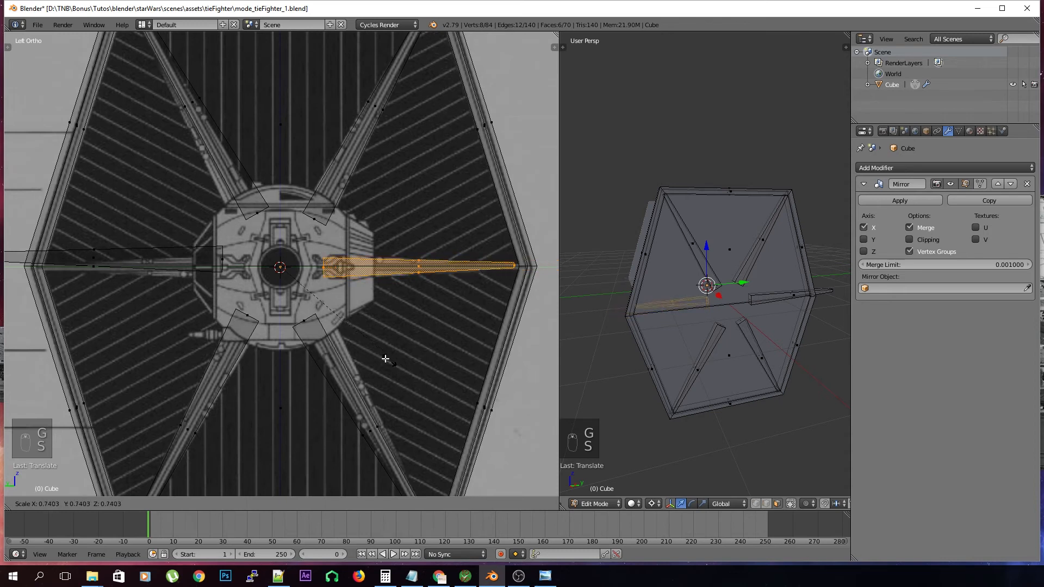
click(396, 364)
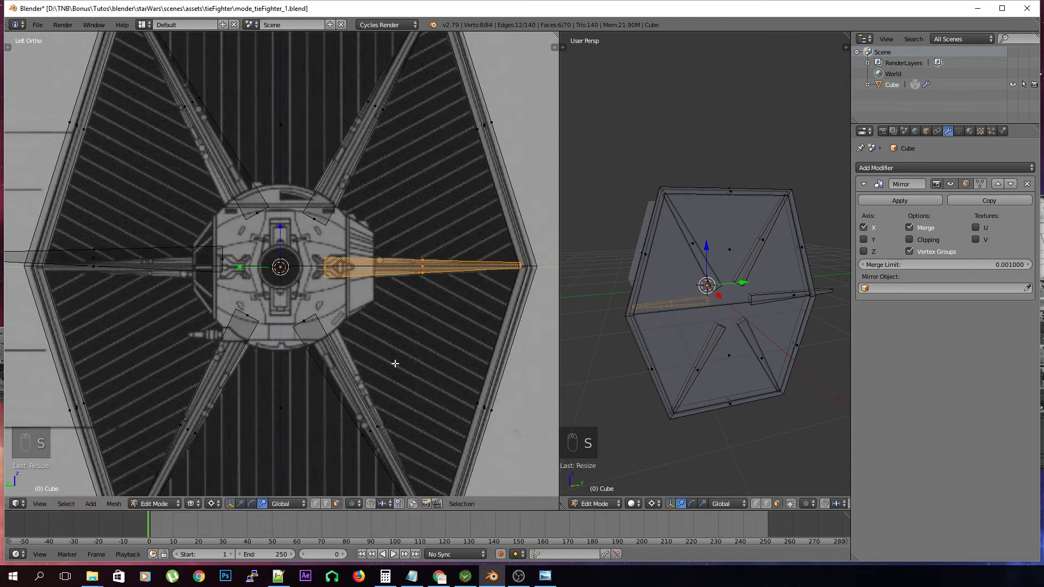
Scale down the left horizontal strut and move it onto the blueprint's strut inside the frame
key(a)
key(l)
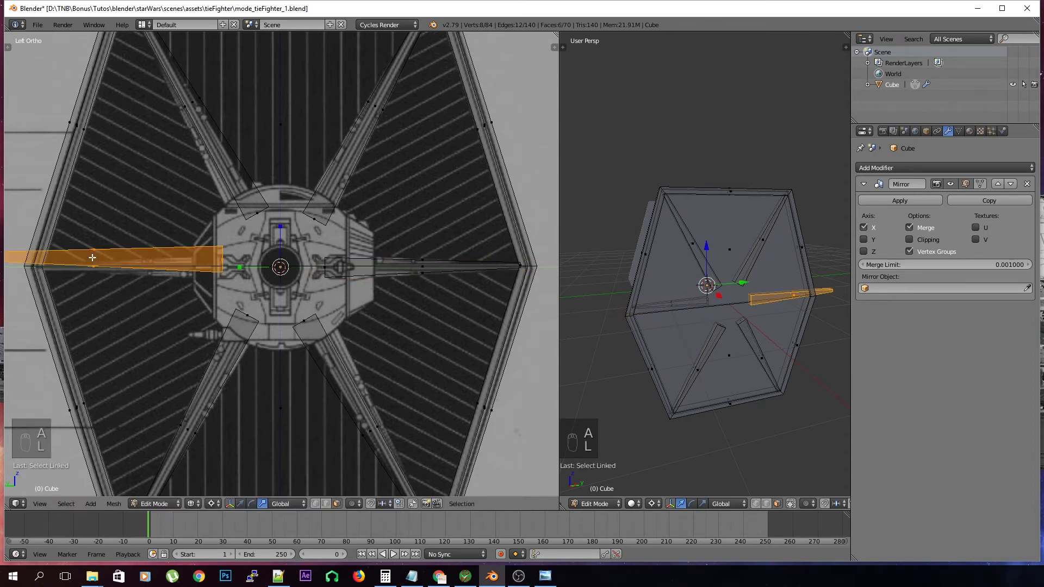
key(s)
click(318, 347)
key(g)
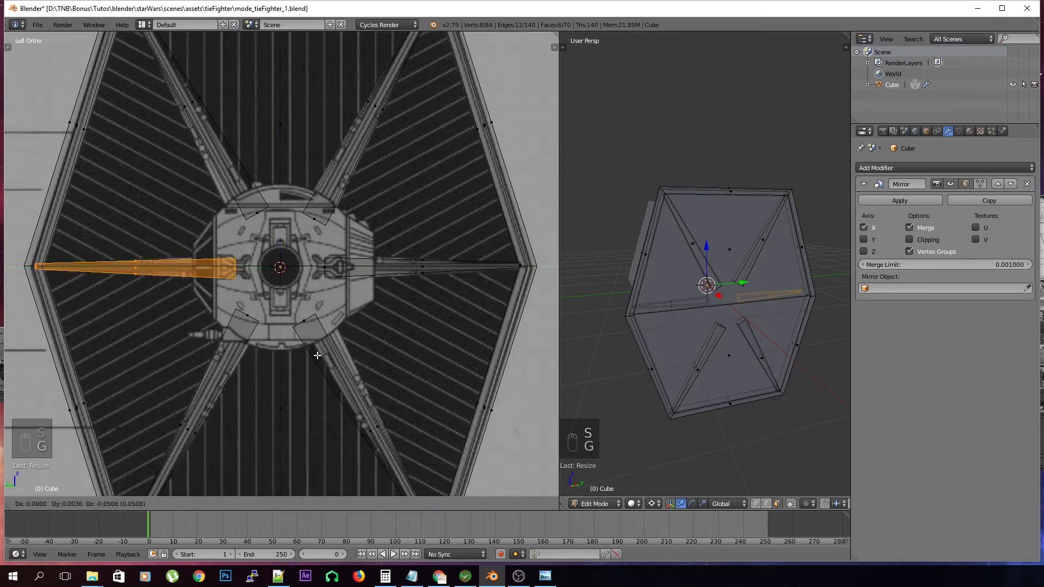
click(316, 354)
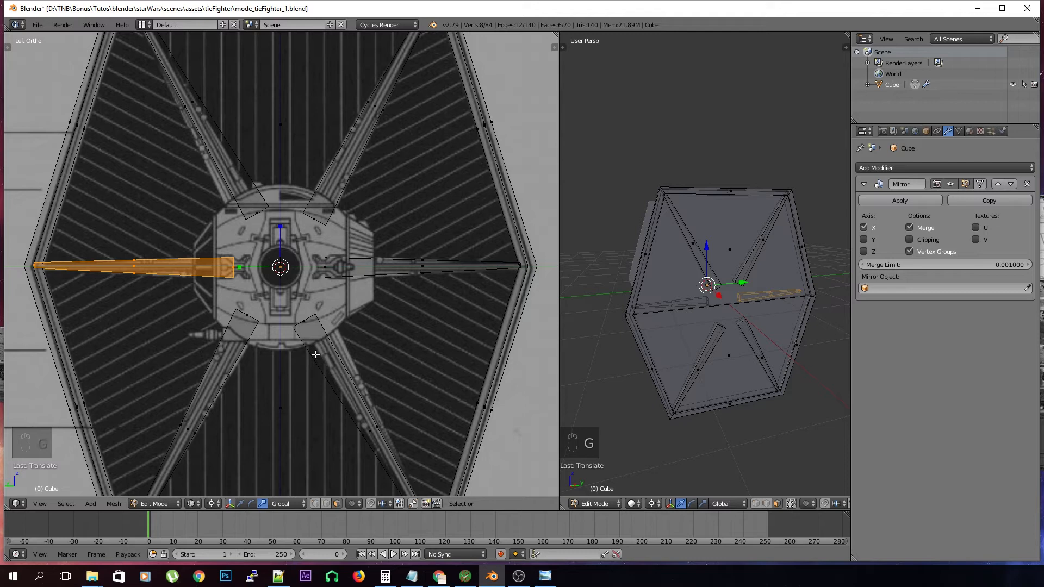
key(a)
Move and rotate the lower-right strut to line up with the blueprint, ending at the frame corner
shift+middle_drag(229, 399, 252, 298)
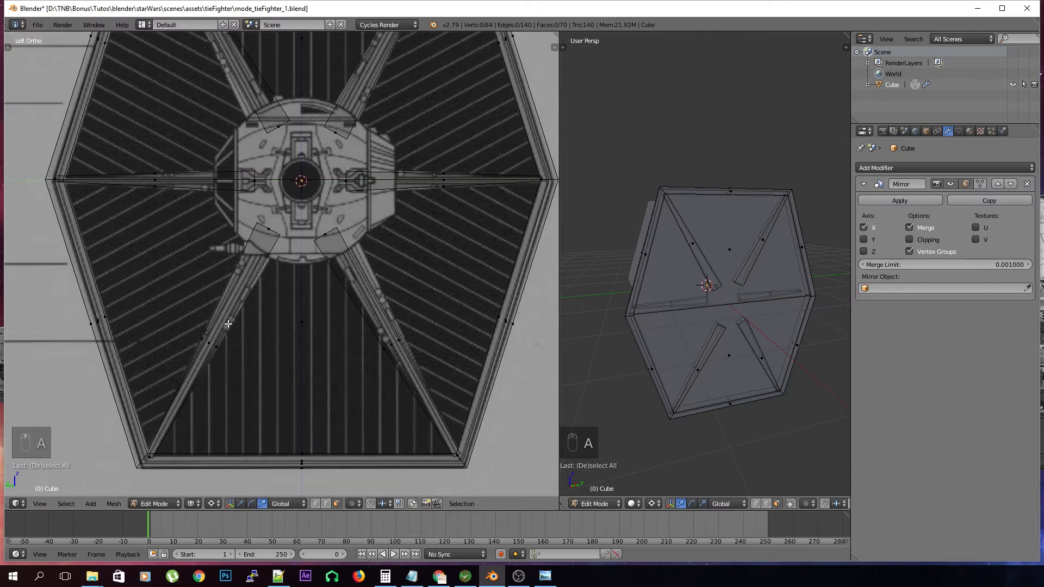
key(l)
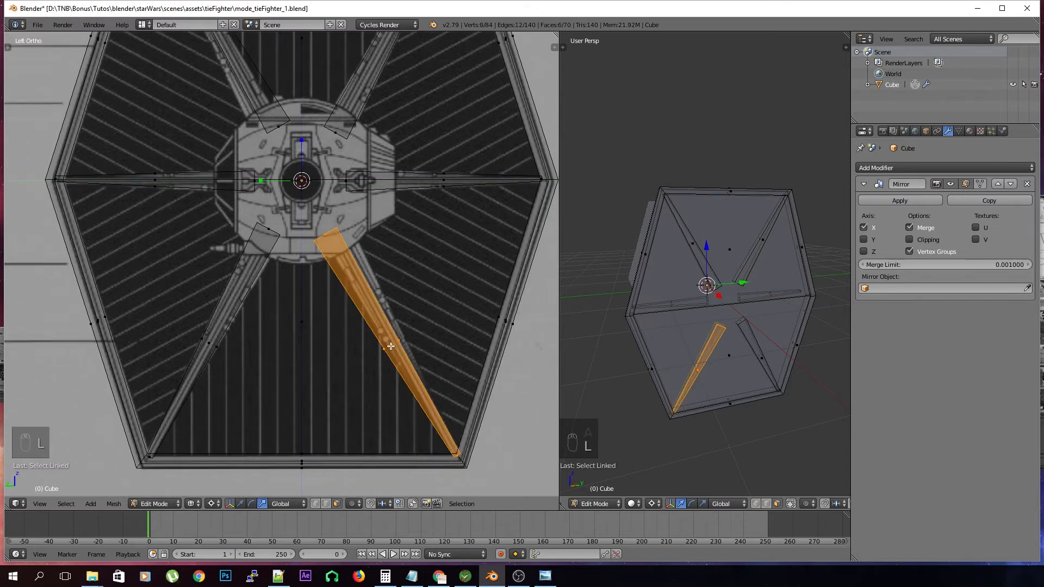
key(g)
click(414, 351)
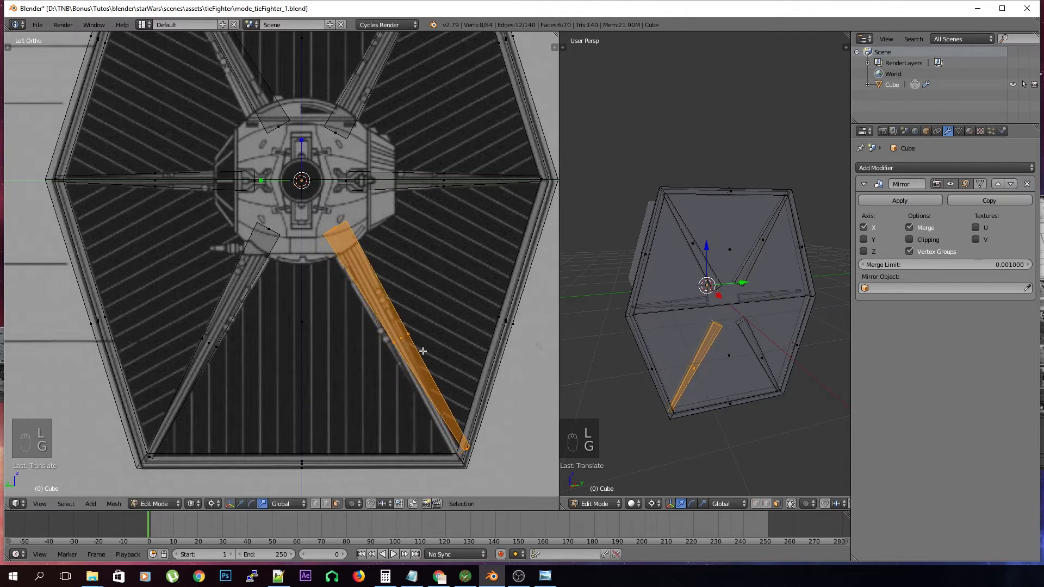
key(r)
click(422, 357)
key(g)
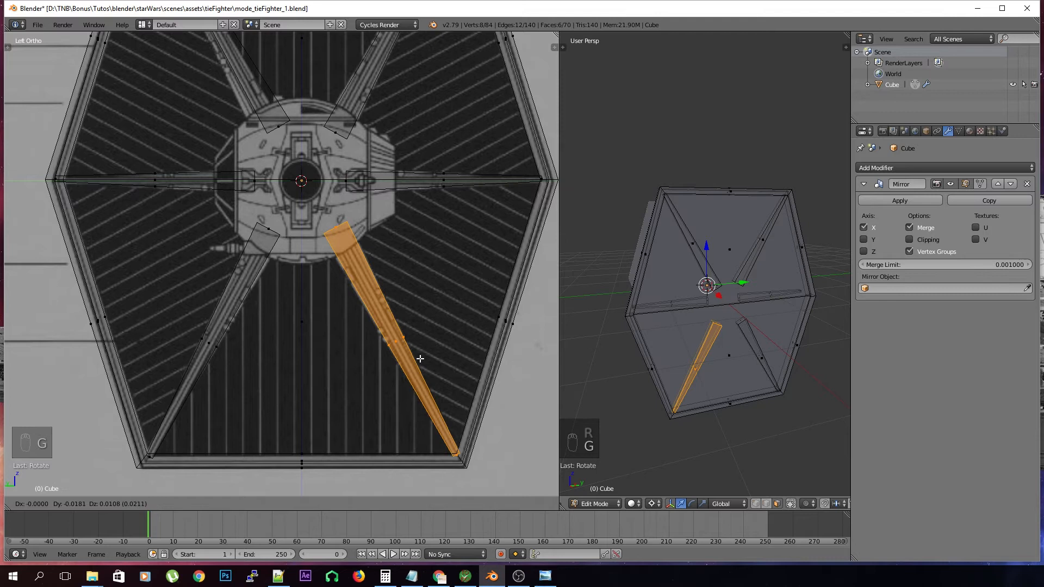
click(422, 358)
key(a)
Move and rotate the upper-left strut to match the blueprint, clear the selection and save over the existing file
shift+middle_drag(339, 231, 365, 403)
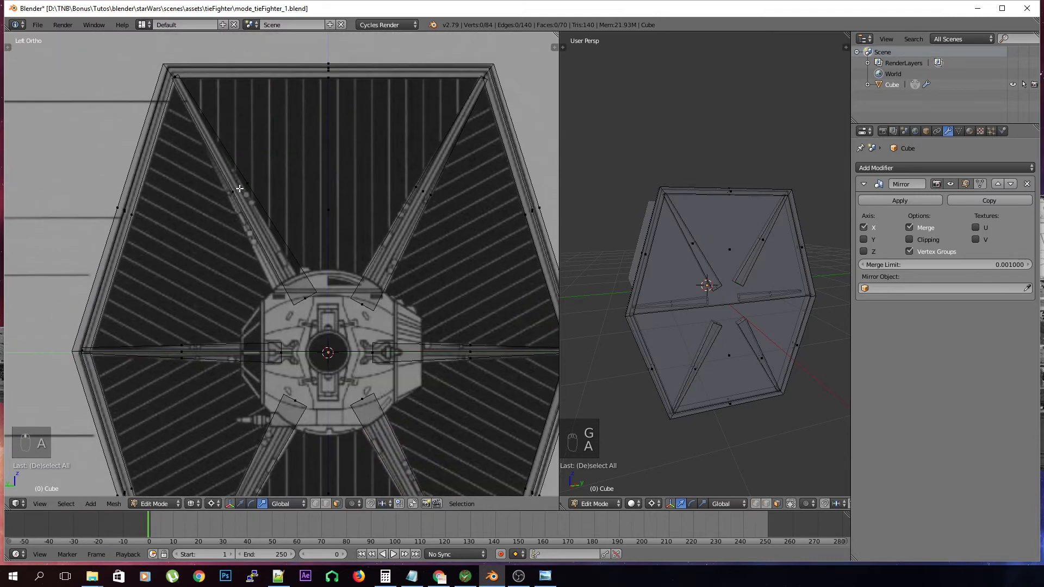
key(l)
key(g)
click(333, 307)
key(r)
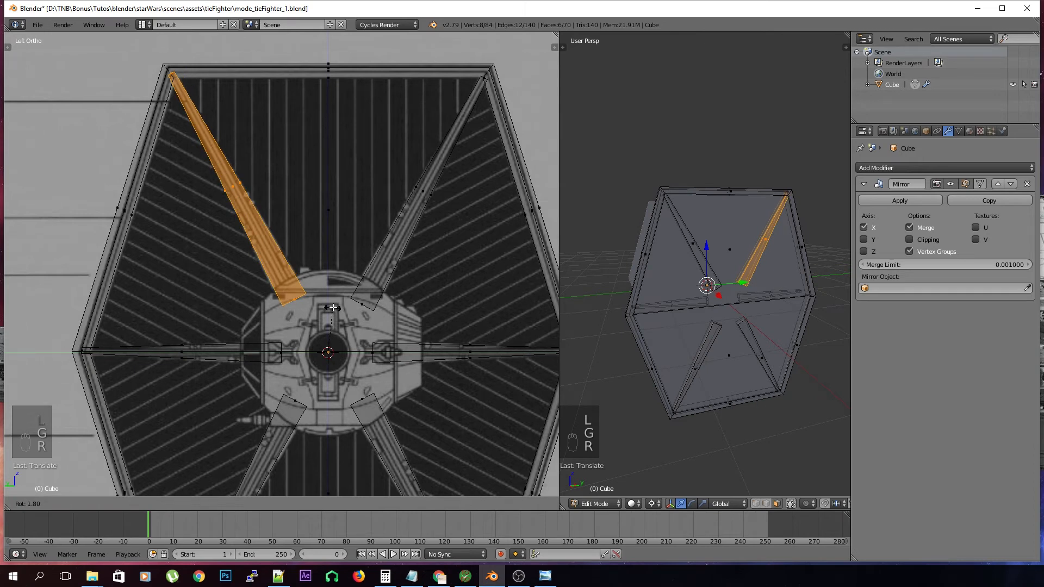
click(333, 307)
key(a)
key(ctrl+s)
click(327, 326)
Select both horizontal struts, set the pivot to the bounding box center and move them along X into the wing
shift+scroll(245, 311, down, 2)
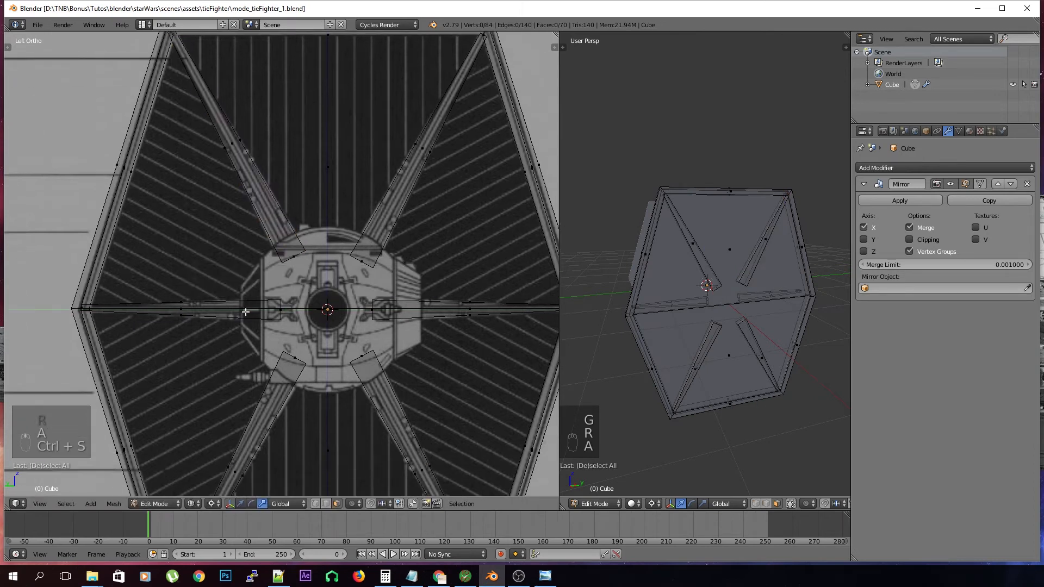
right_click(245, 312)
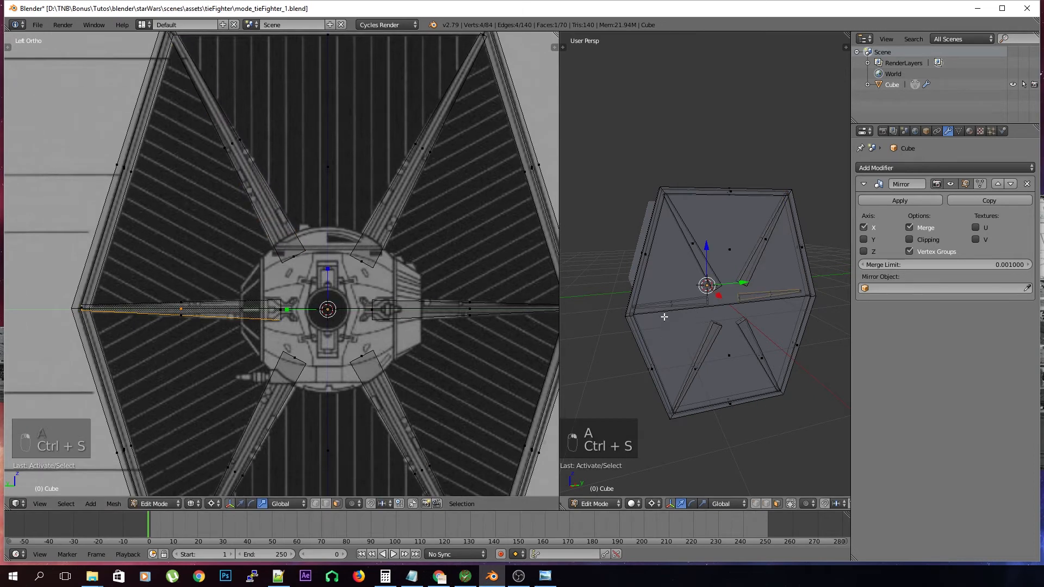
key(l)
key(l)
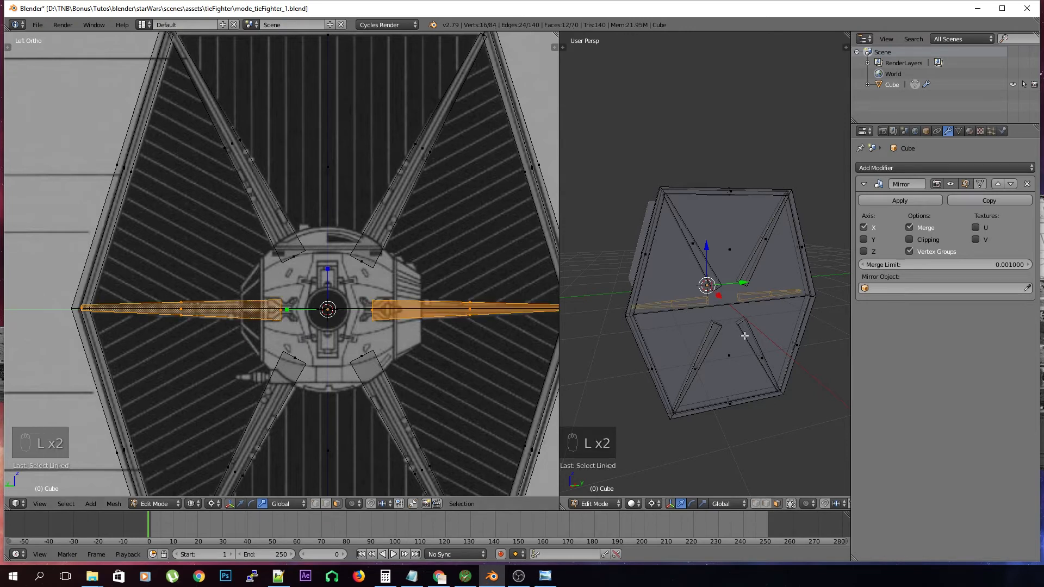
scroll(734, 333, up, 3)
middle_drag(723, 331, 673, 402)
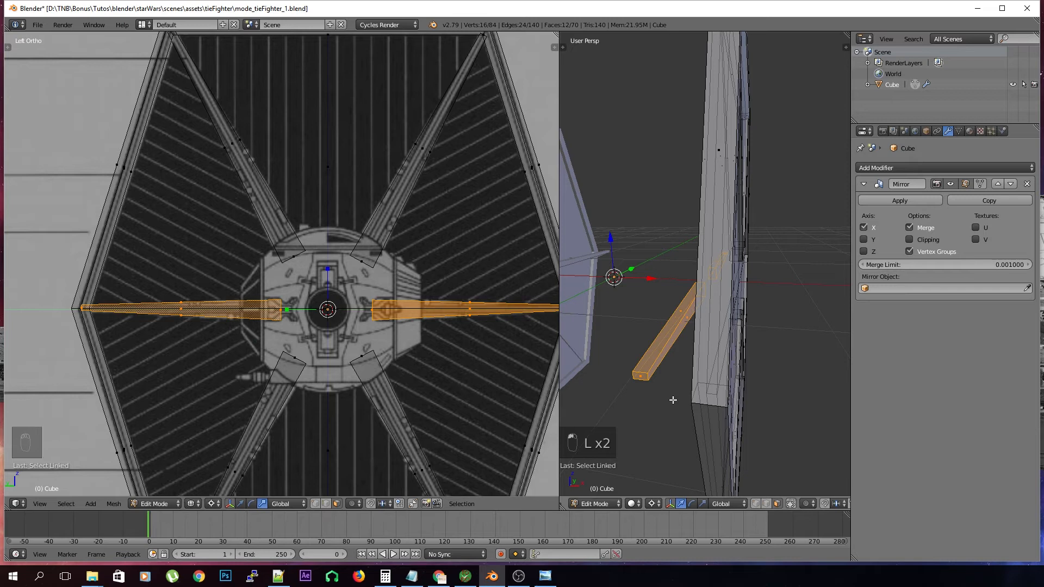
key(period)
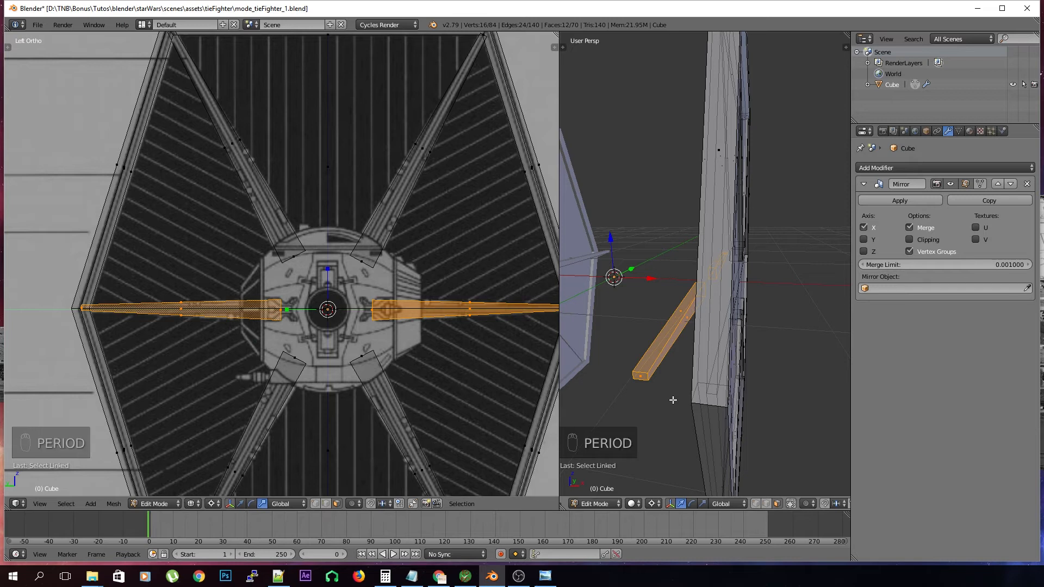
key(comma)
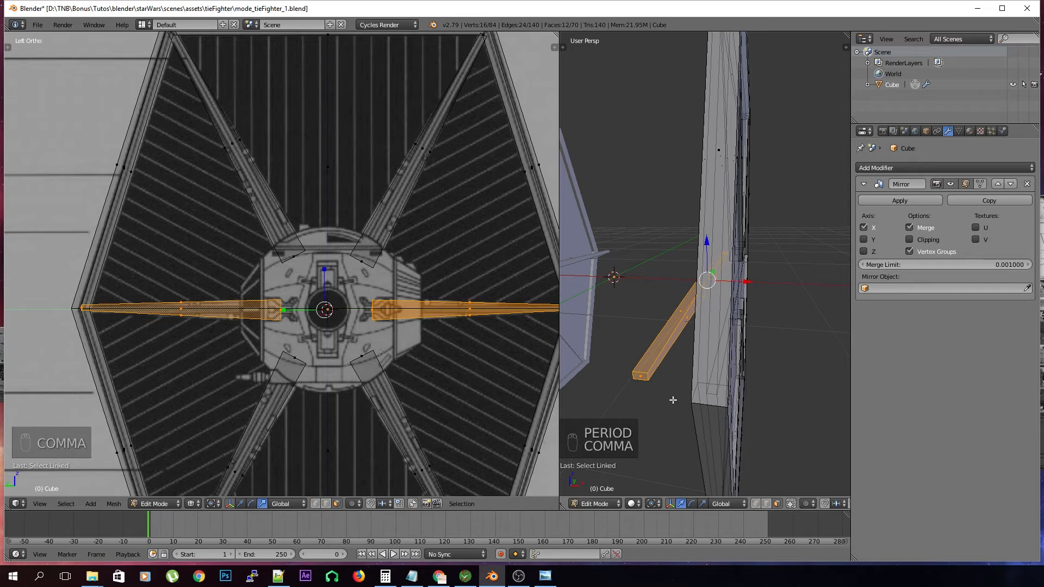
key(g)
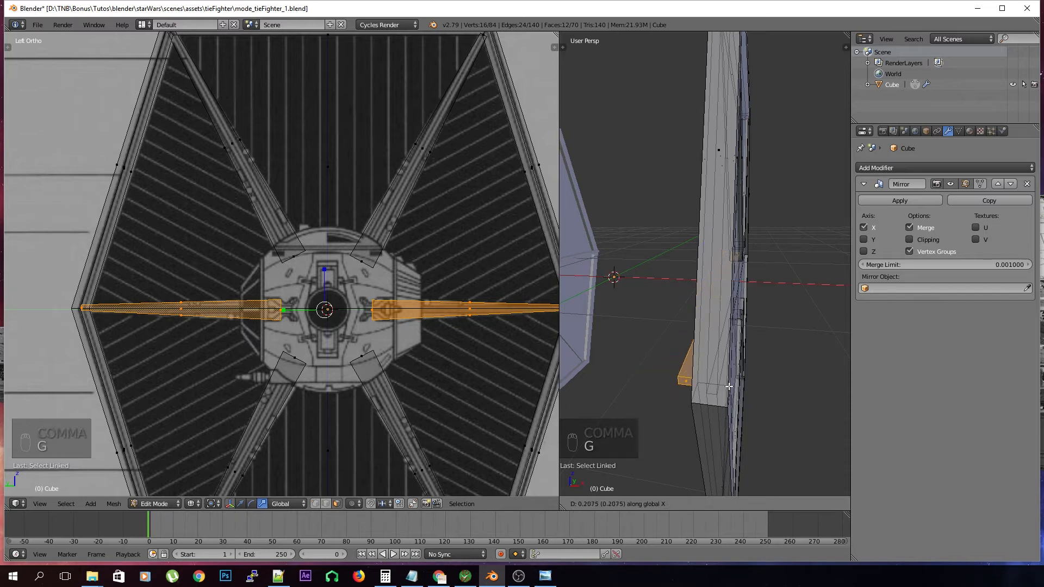
click(805, 370)
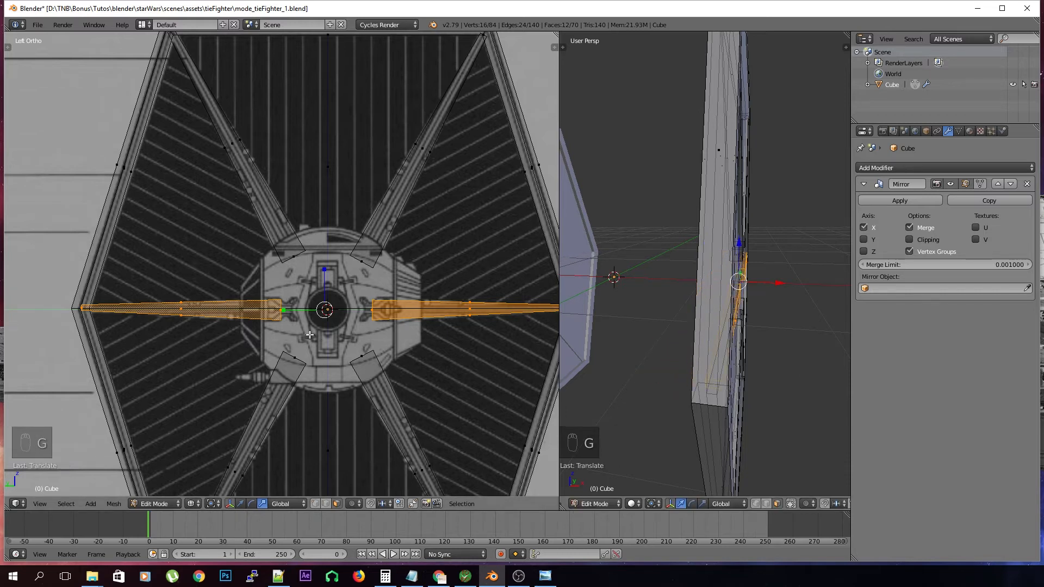
In front view, align the two horizontal struts with the wing along X and widen them slightly along X
scroll(309, 334, down, 4)
key(KP_1)
scroll(310, 334, up, 5)
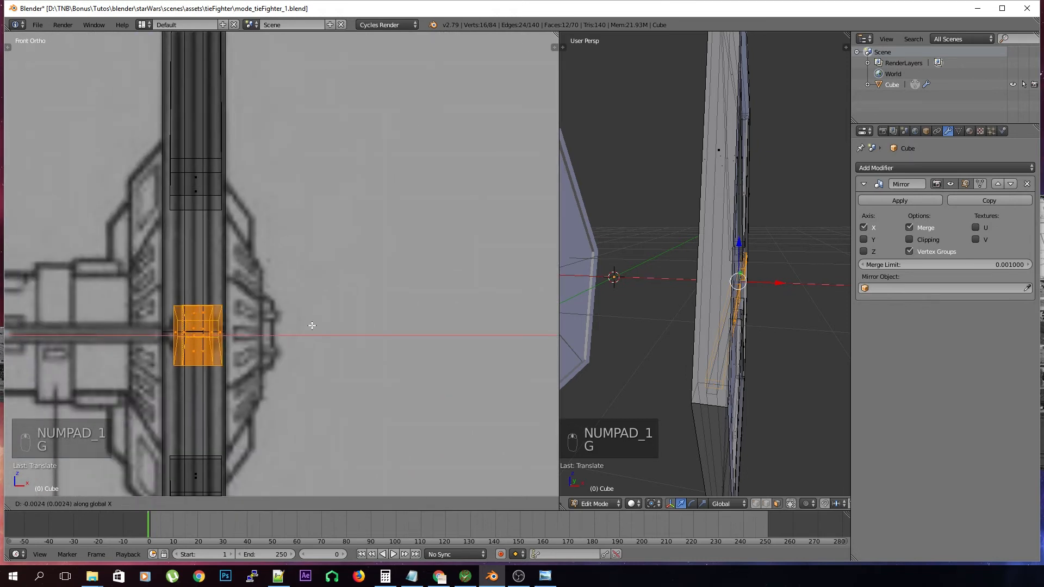
key(g)
click(309, 327)
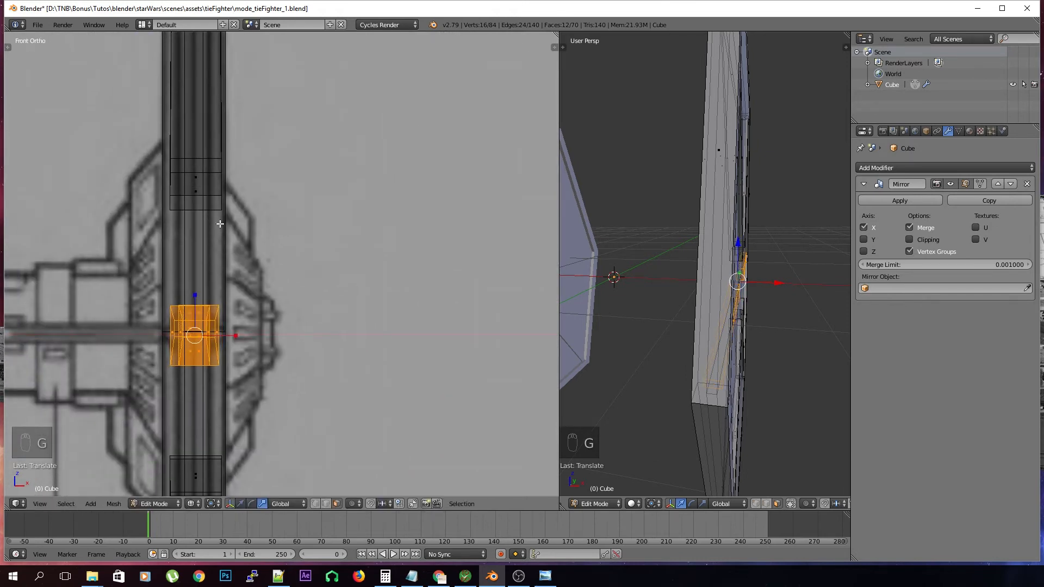
key(s)
key(x)
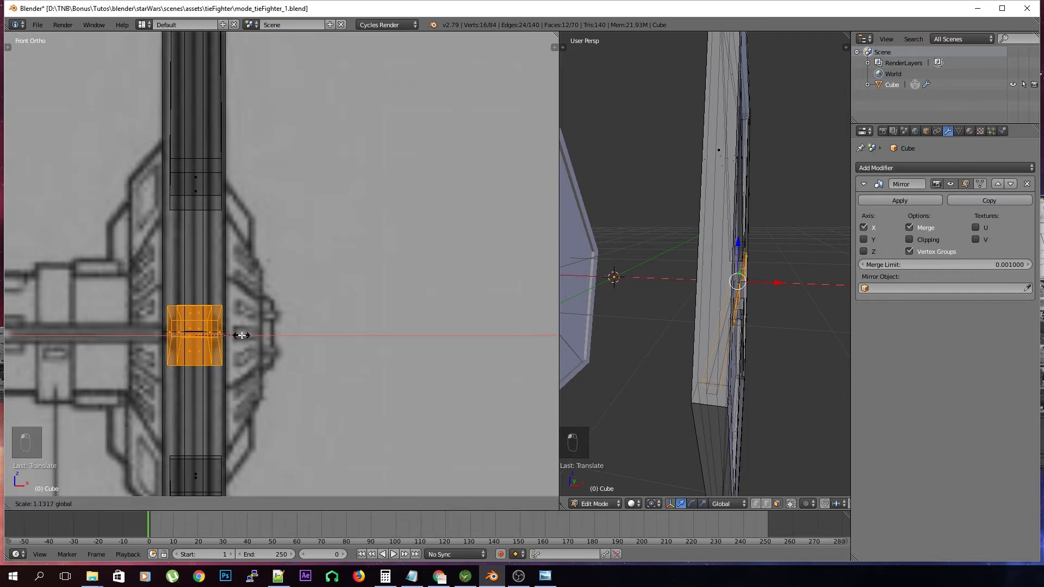
click(241, 336)
Check how the horizontal struts sit in the wing, selecting one on its own, and clear the selection
middle_drag(650, 427, 714, 381)
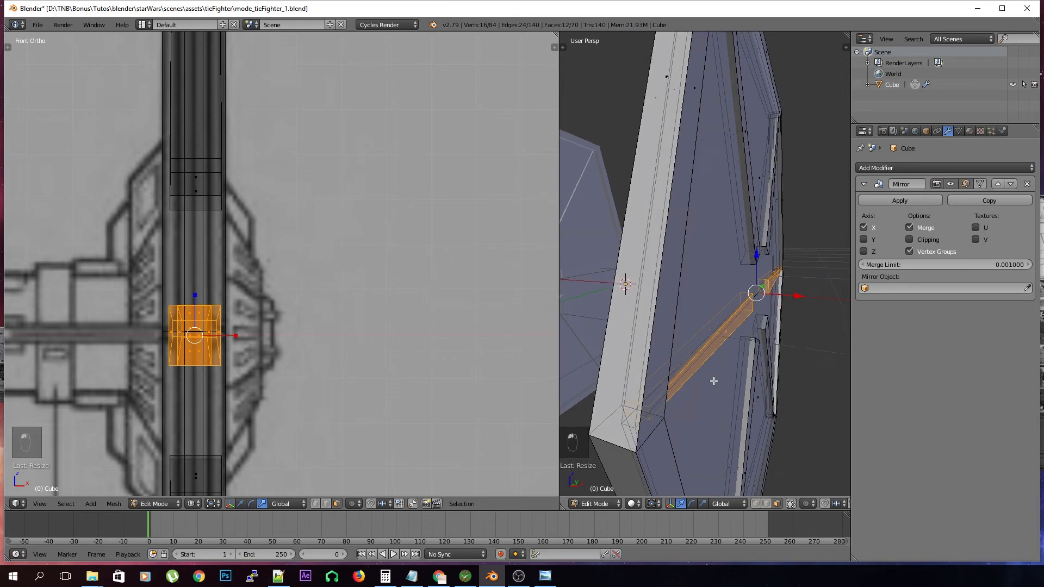
key(l)
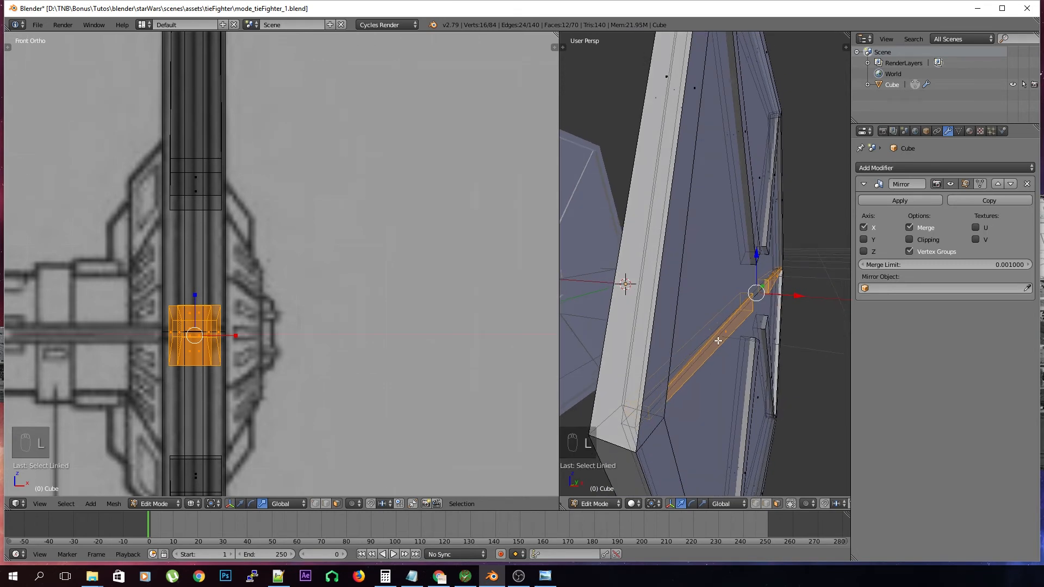
key(a)
key(l)
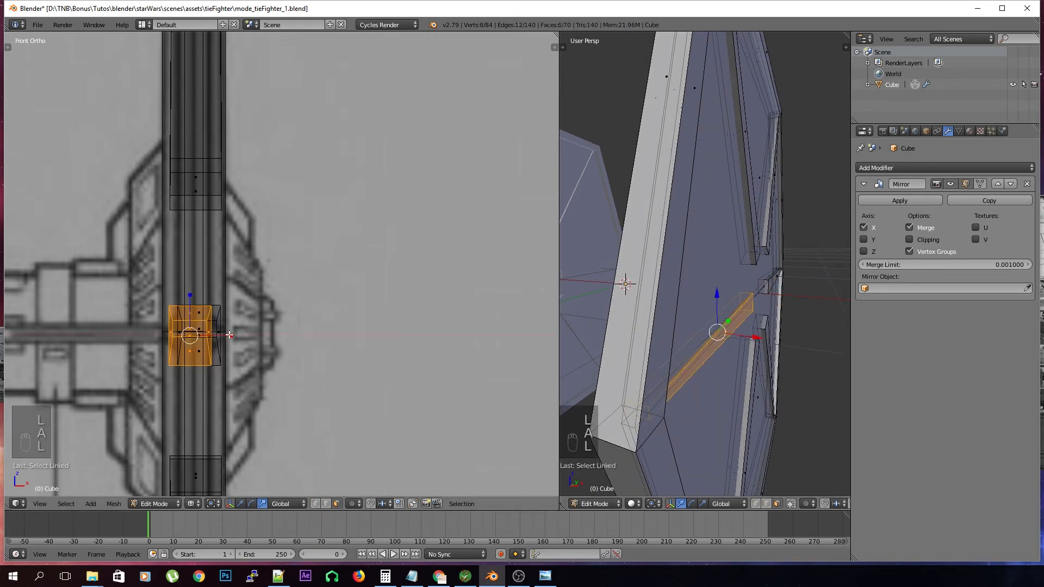
key(a)
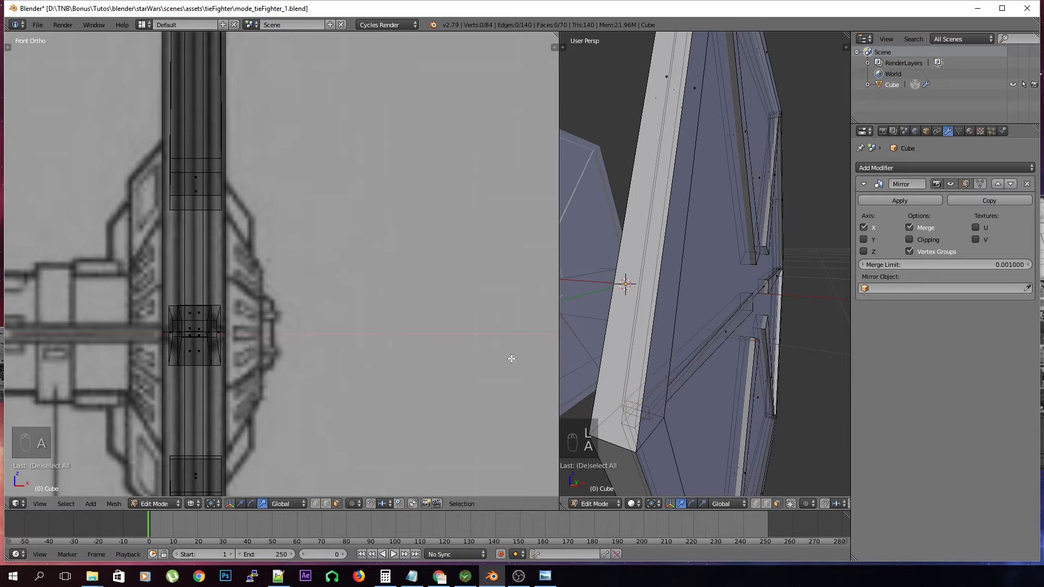
Select one horizontal strut to recheck its fit in the wing, clear the selection and save the file
key(l)
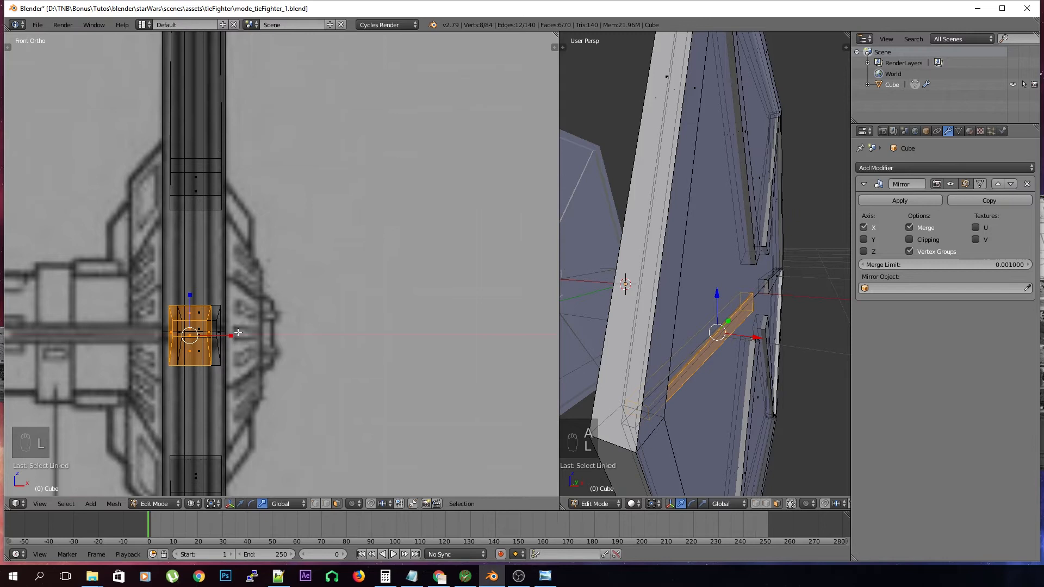
key(w)
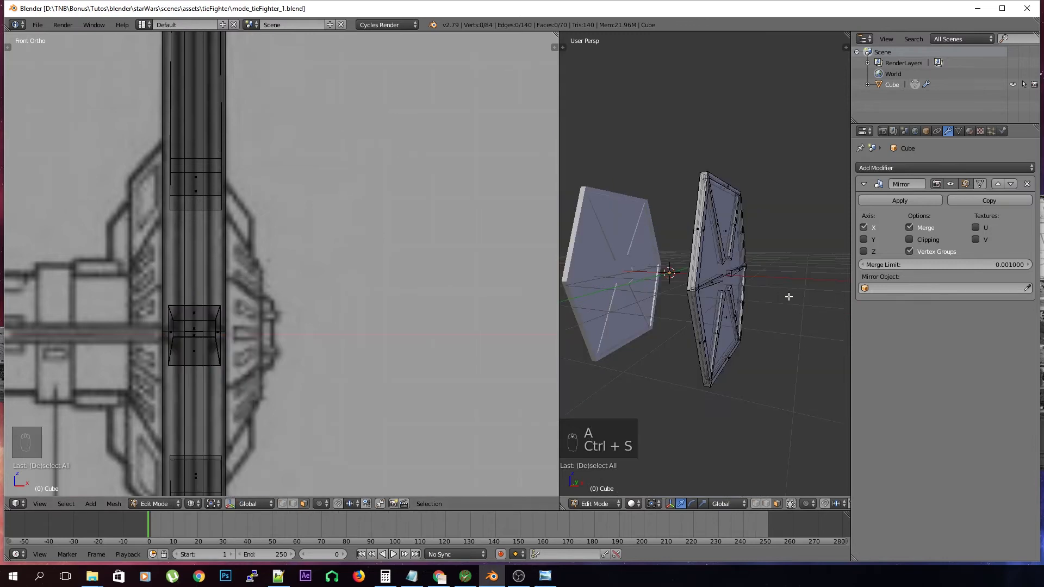
scroll(788, 297, up, 2)
middle_drag(788, 296, 823, 333)
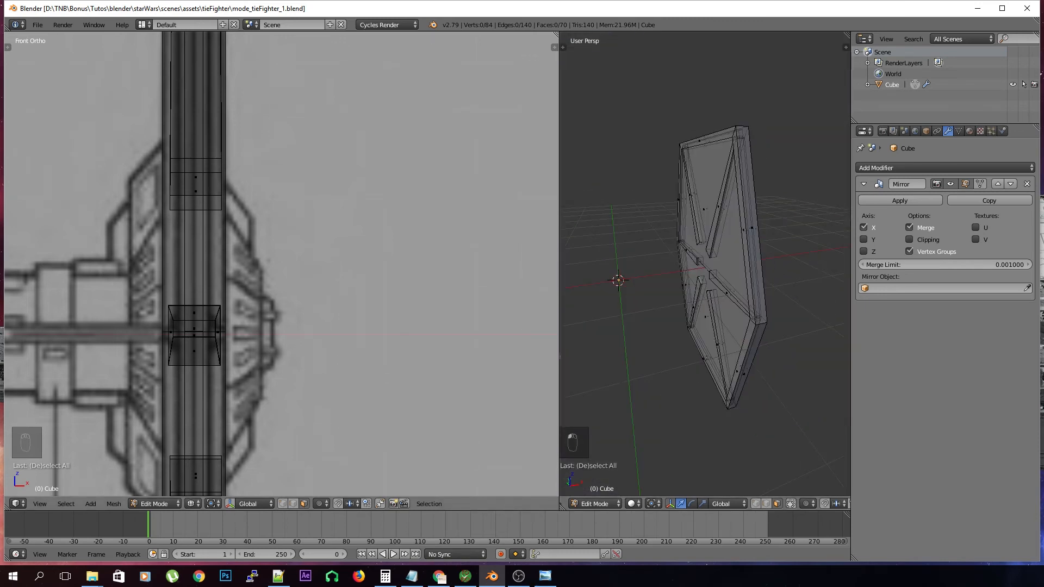
Open the TIE Fighter reference picture in the photo viewer to study the wing's center, return to Blender and save the file
double_click(312, 82)
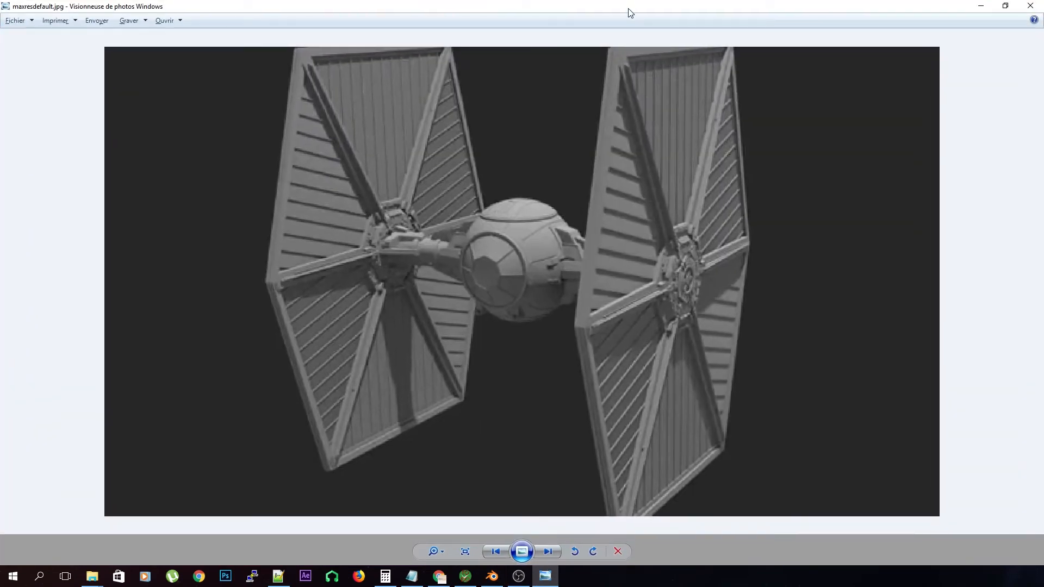
drag(628, 9, 1043, 13)
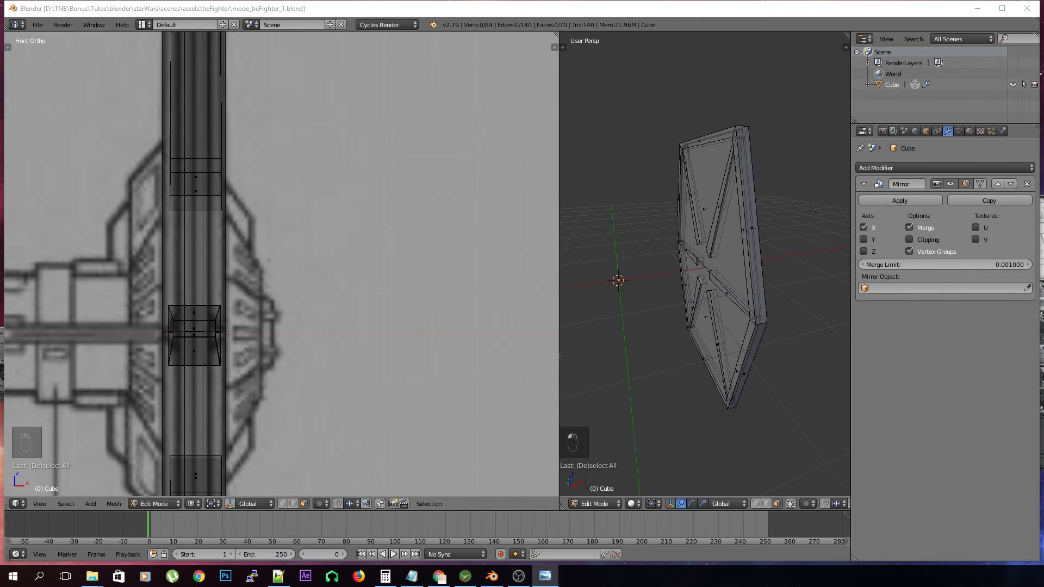
click(702, 28)
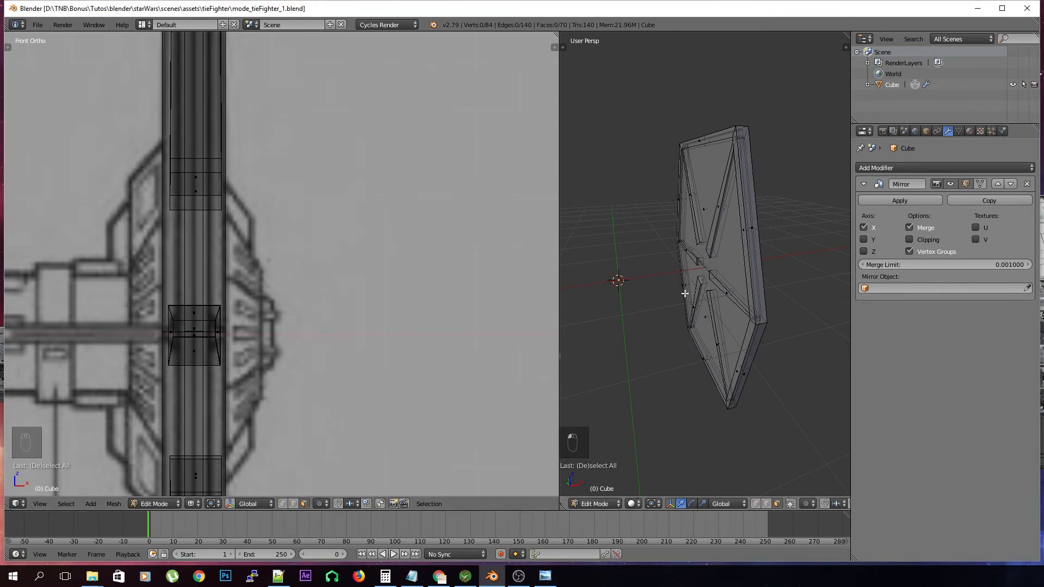
key(ctrl+s)
Compare the wing with the blueprint's central hub and add a cube to the wing mesh as the hub's base
click(685, 293)
scroll(626, 358, down, 3)
middle_drag(625, 356, 596, 354)
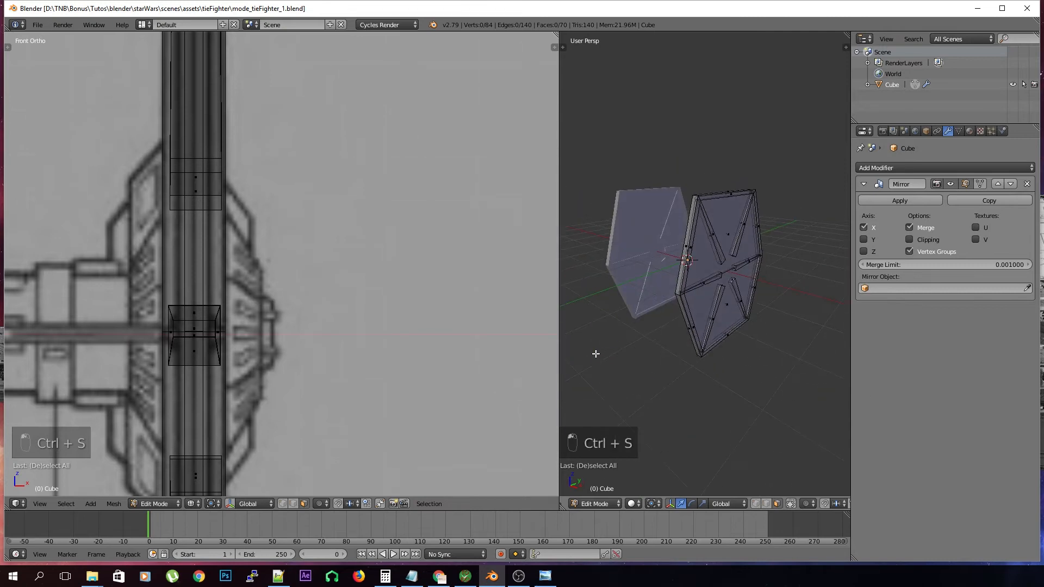
scroll(346, 347, down, 9)
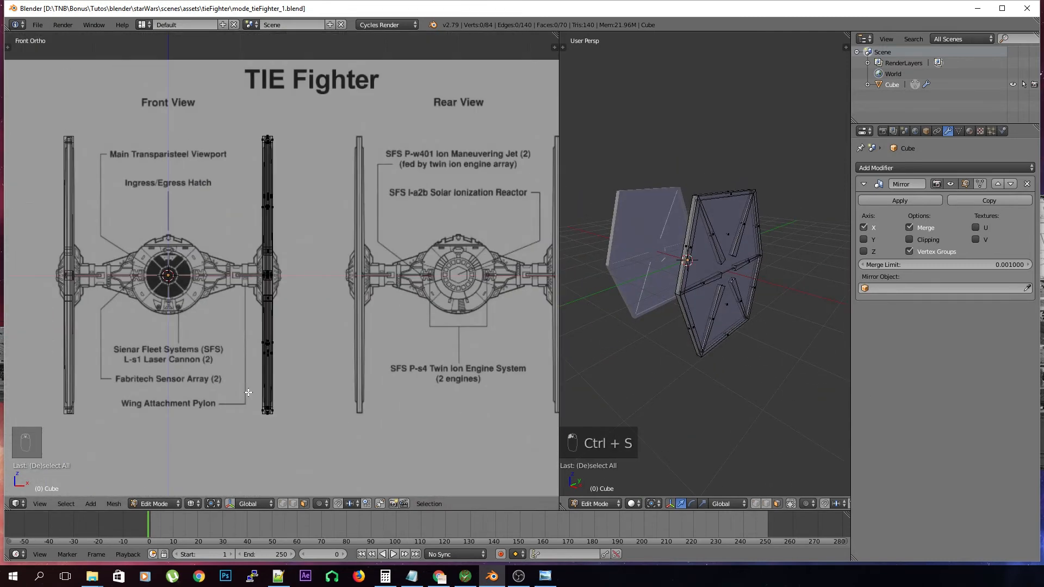
mouse_move(233, 378)
shift+middle_down()
mouse_move(209, 378)
mouse_move(254, 231)
mouse_move(250, 292)
shift+middle_up()
scroll(207, 378, down, 2)
scroll(245, 294, up, 4)
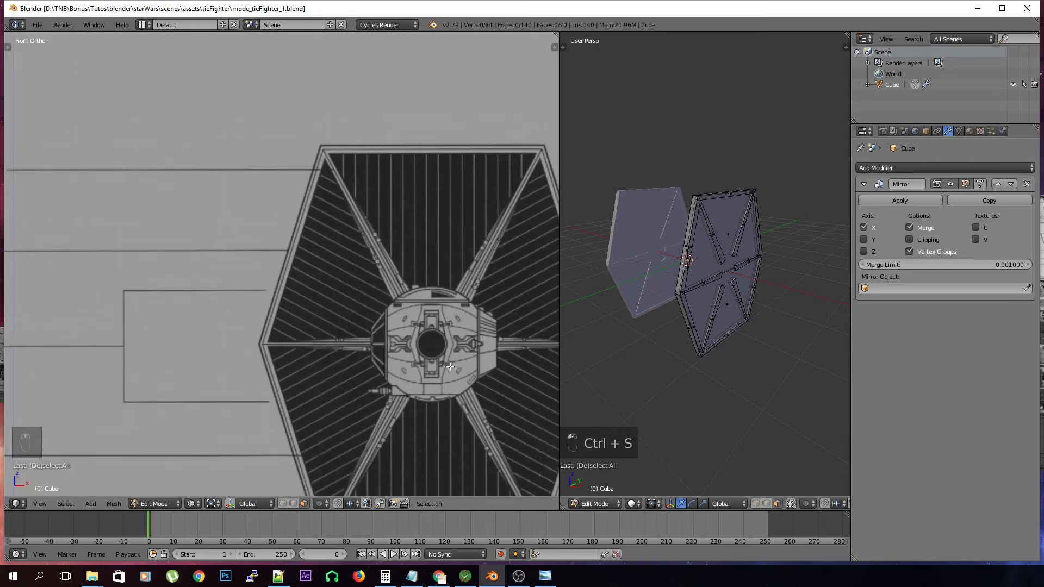
shift+middle_drag(450, 367, 418, 341)
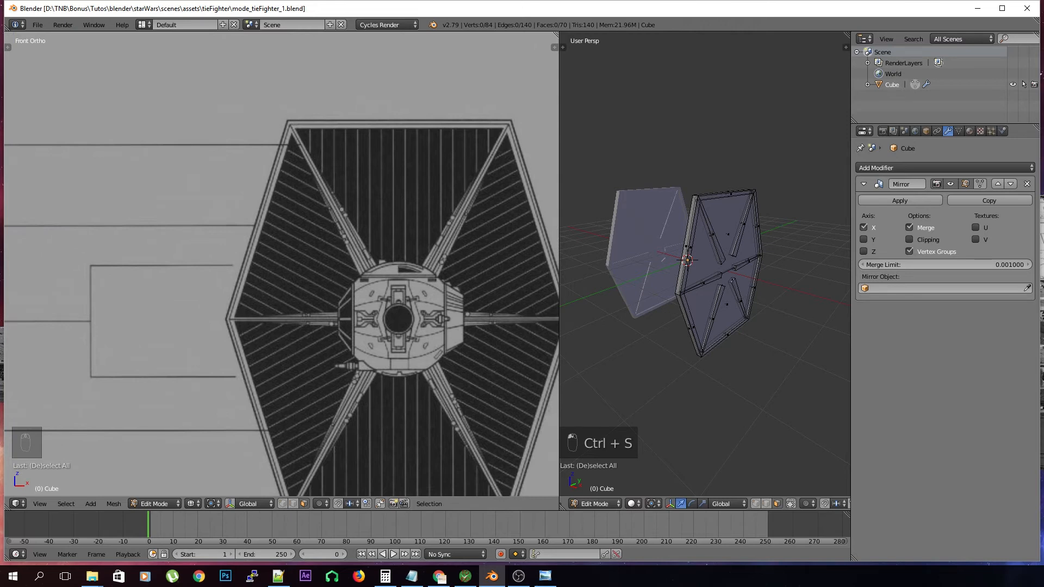
scroll(760, 385, up, 4)
middle_drag(760, 384, 680, 366)
middle_drag(681, 366, 704, 366)
key(shift+a)
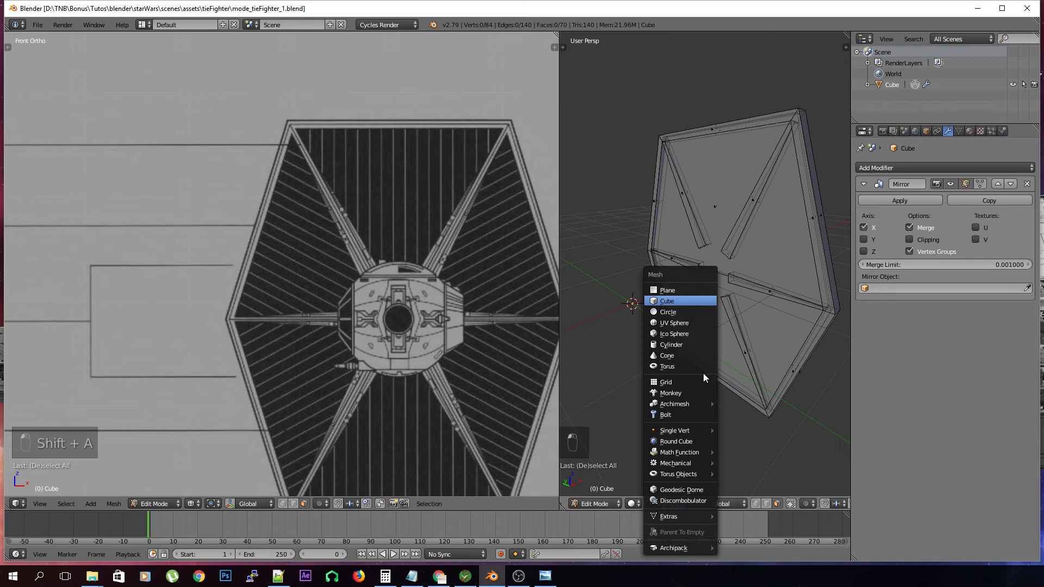
click(667, 301)
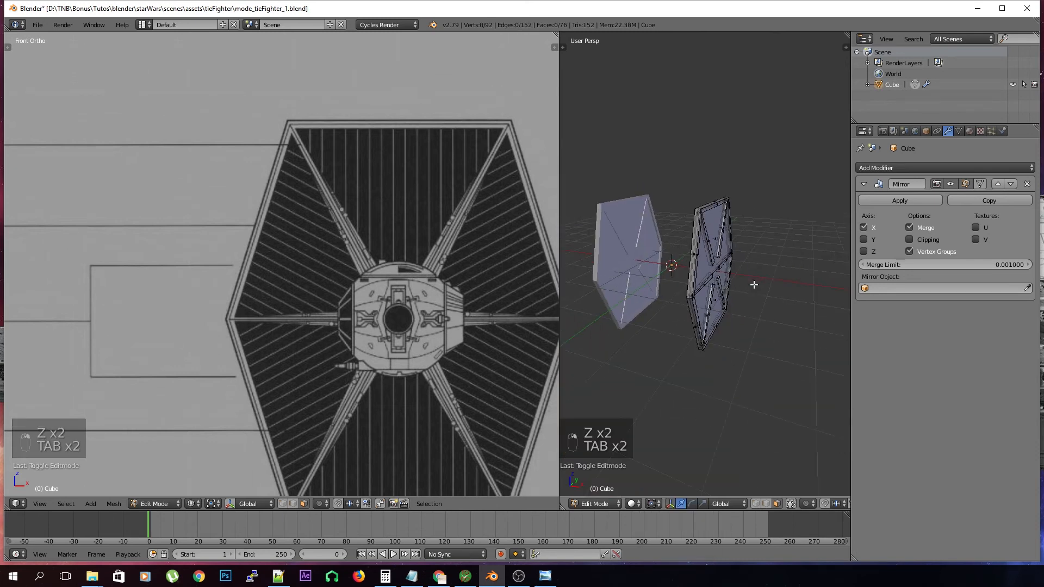
Reveal the hidden geometry, place the new cube at the wing's center and flatten it along X into a thin block
middle_drag(755, 284, 717, 343)
key(alt+h)
scroll(718, 354, up, 2)
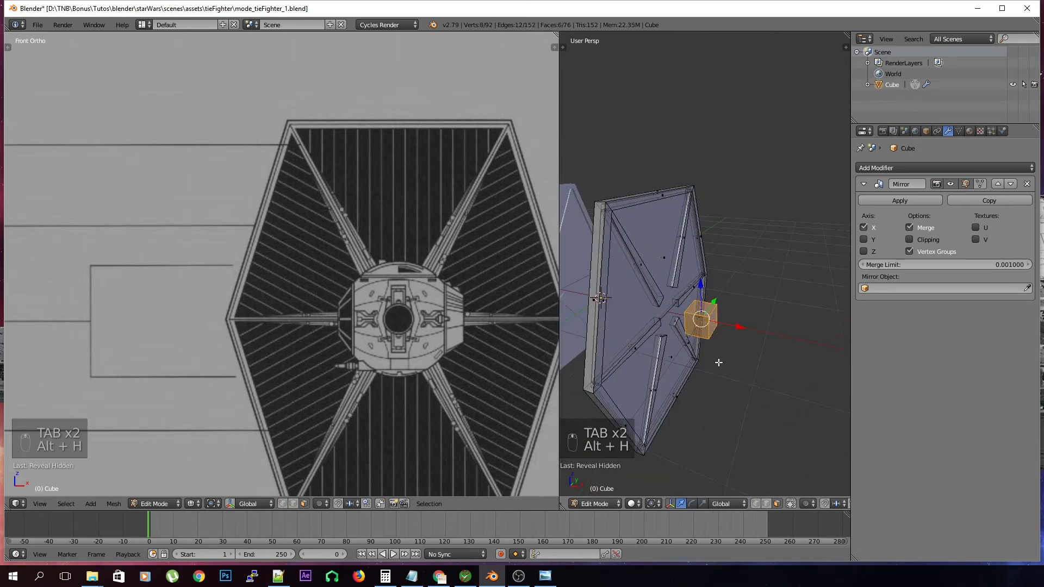
scroll(717, 386, up, 2)
middle_drag(716, 420, 748, 366)
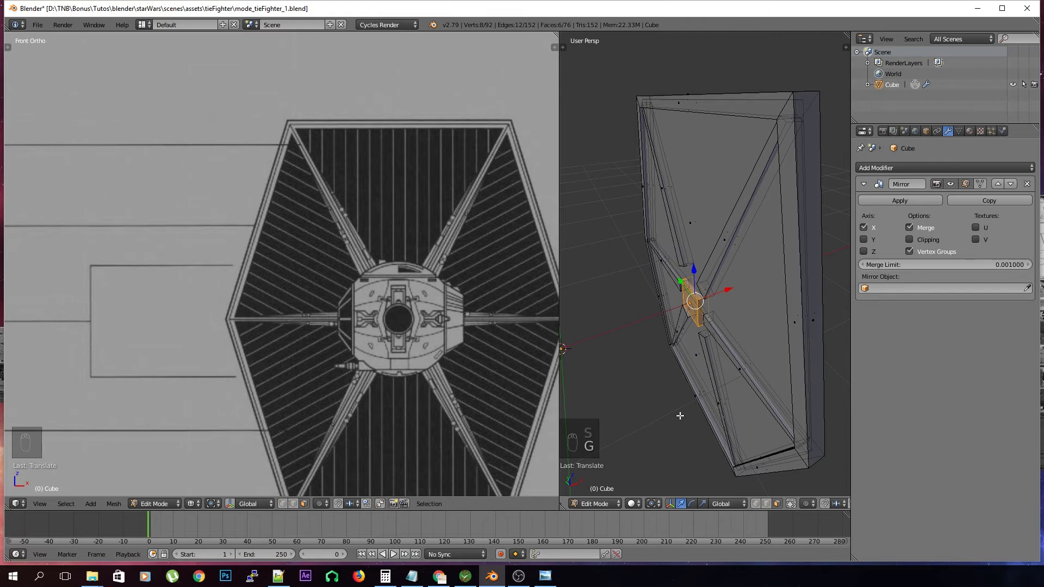
scroll(682, 413, up, 3)
middle_drag(685, 406, 664, 317)
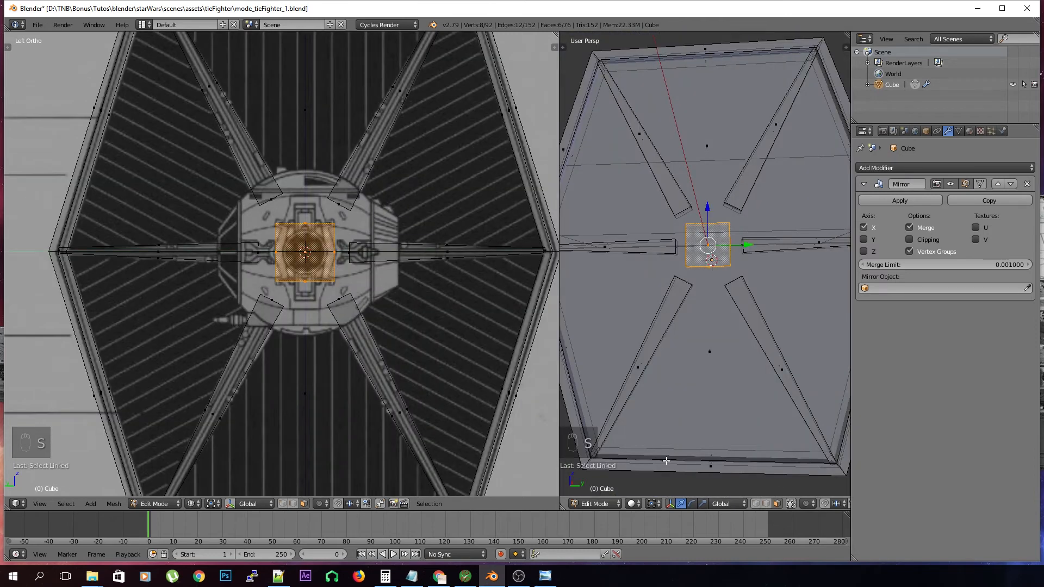
Enlarge the central block by a factor of 1.887 along both Y and Z so it covers the struts' inner ends
key(s)
key(s)
click(667, 116)
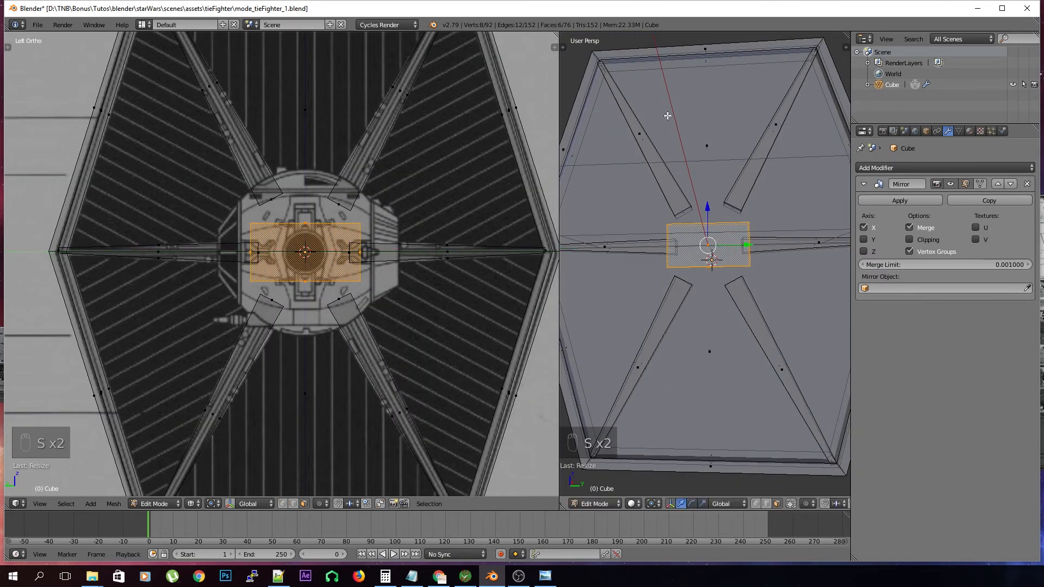
key(t)
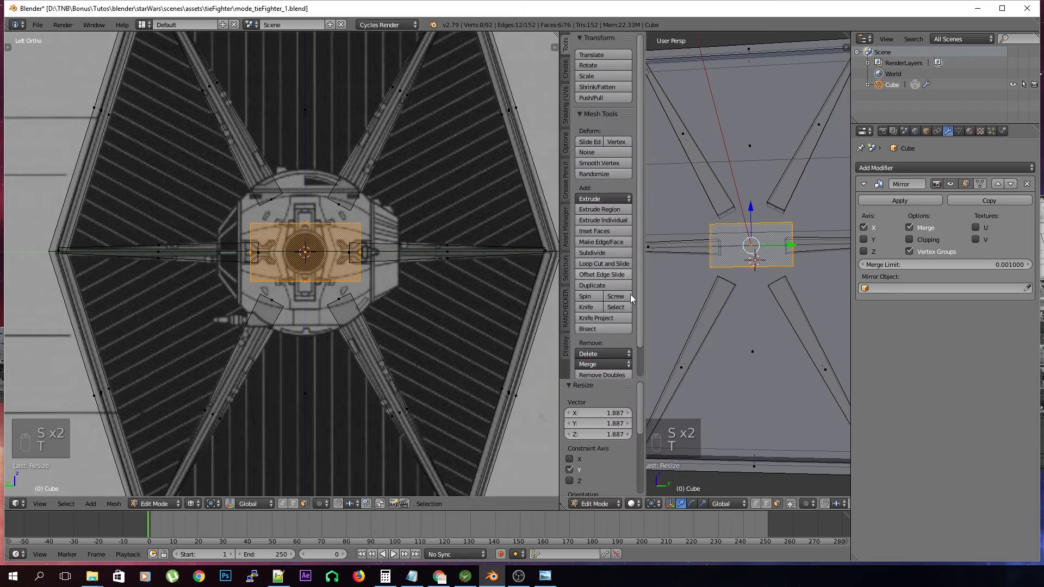
click(570, 481)
key(n)
key(t)
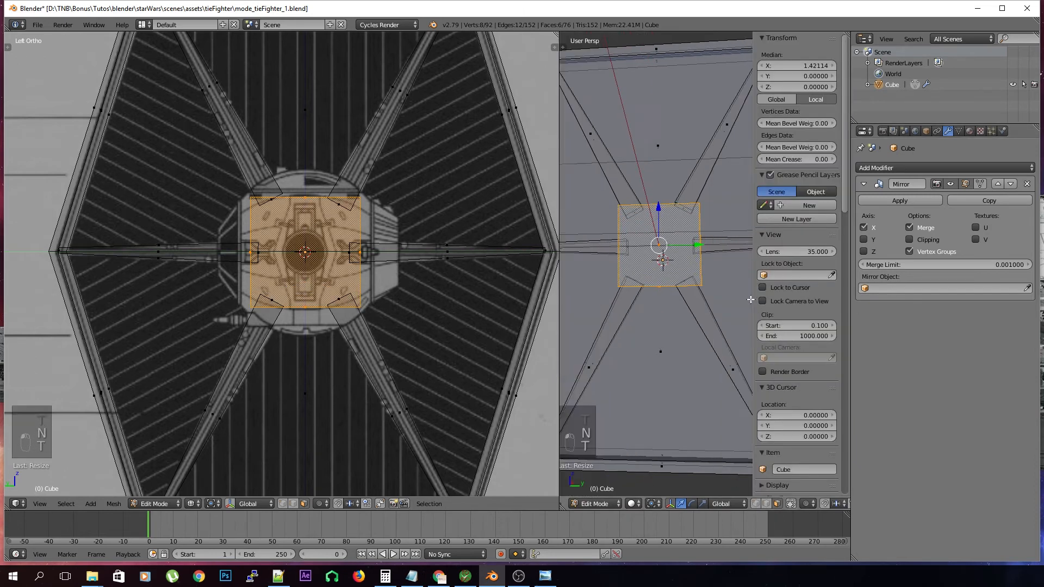
key(n)
Clear the selection and add a centered horizontal loop cut around the central block
middle_drag(750, 289, 729, 303)
key(a)
key(ctrl+r)
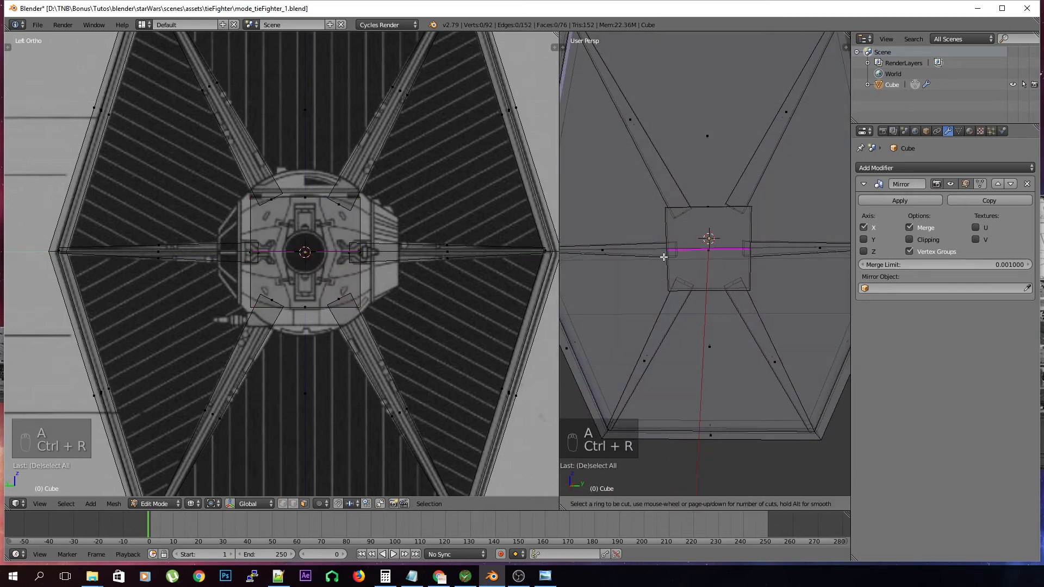
click(674, 263)
right_click(686, 277)
key(a)
scroll(686, 277, up, 1)
middle_drag(686, 278, 688, 277)
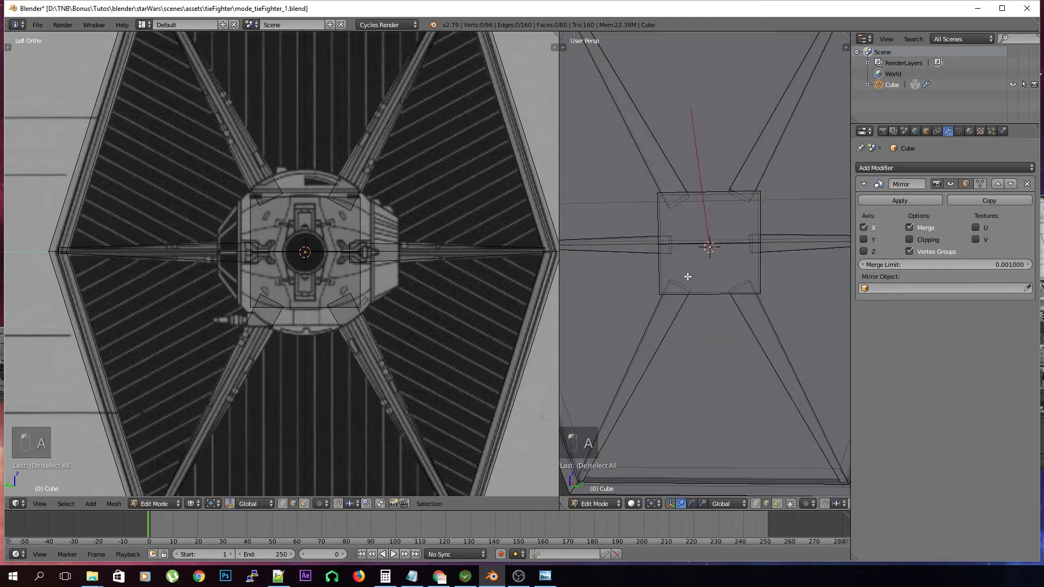
Select the central block's upper and lower edges and scale them along Y to about 0.7, giving it a hexagonal outline
click(756, 504)
key(b)
mouse_move(653, 186)
mouse_down()
mouse_move(748, 197)
mouse_move(770, 187)
mouse_up()
mouse_move(758, 297)
ctrl+mouse_down()
mouse_move(774, 318)
mouse_move(757, 316)
ctrl+mouse_up()
ctrl+drag(682, 288, 669, 303)
key(s)
key(y)
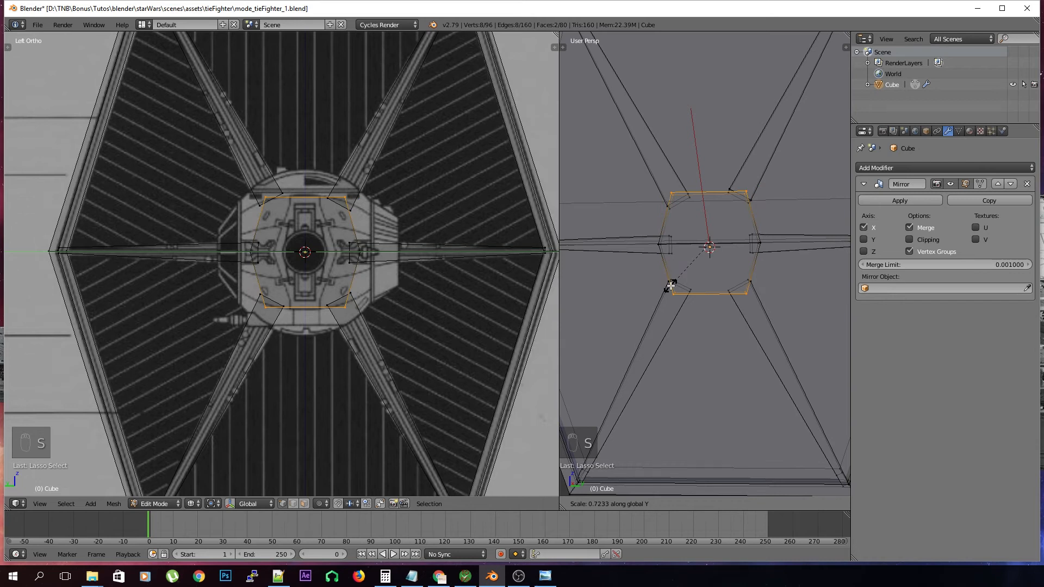
click(671, 285)
key(a)
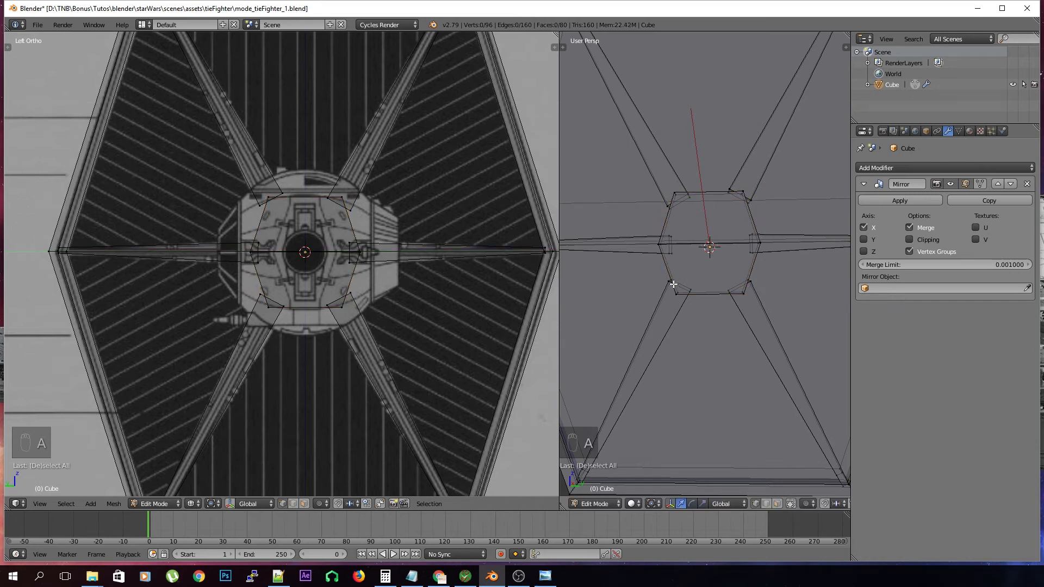
In face mode, select the whole hexagonal hub, enlarge its width and height by a factor of 1.227 and clear the selection
click(756, 504)
key(l)
key(s)
key(y)
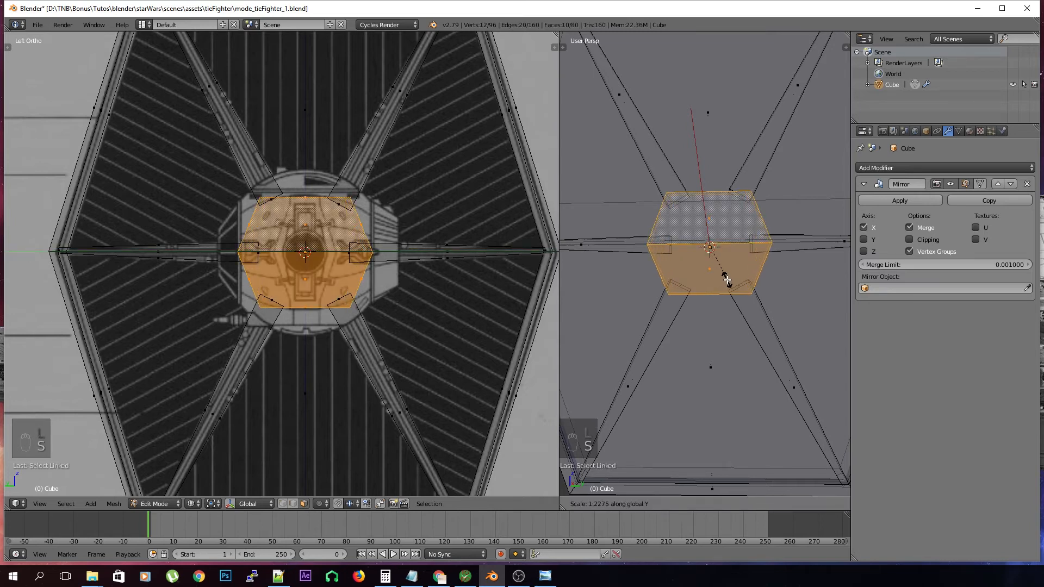
click(727, 280)
key(t)
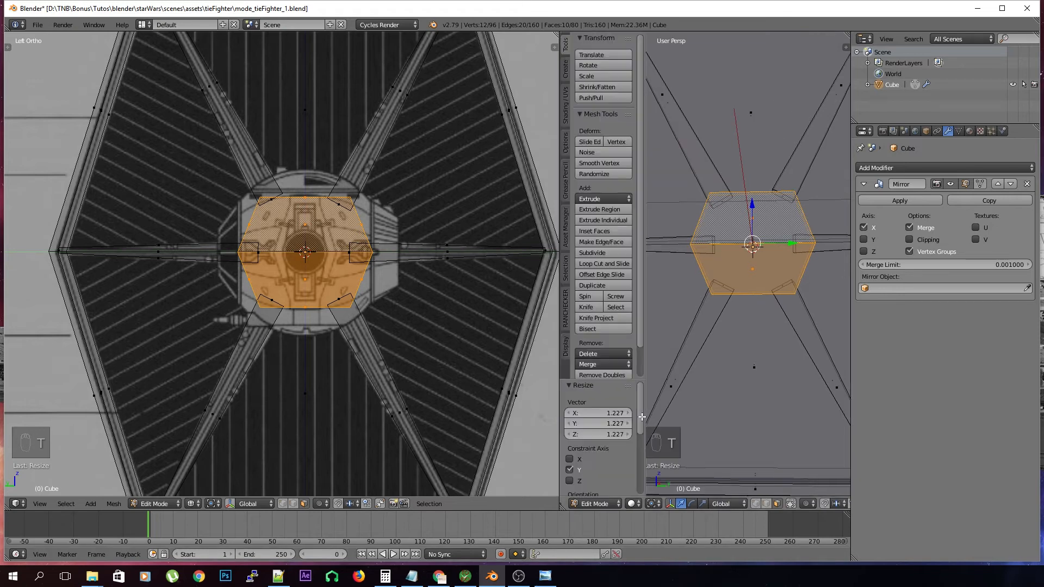
click(570, 460)
click(570, 481)
key(t)
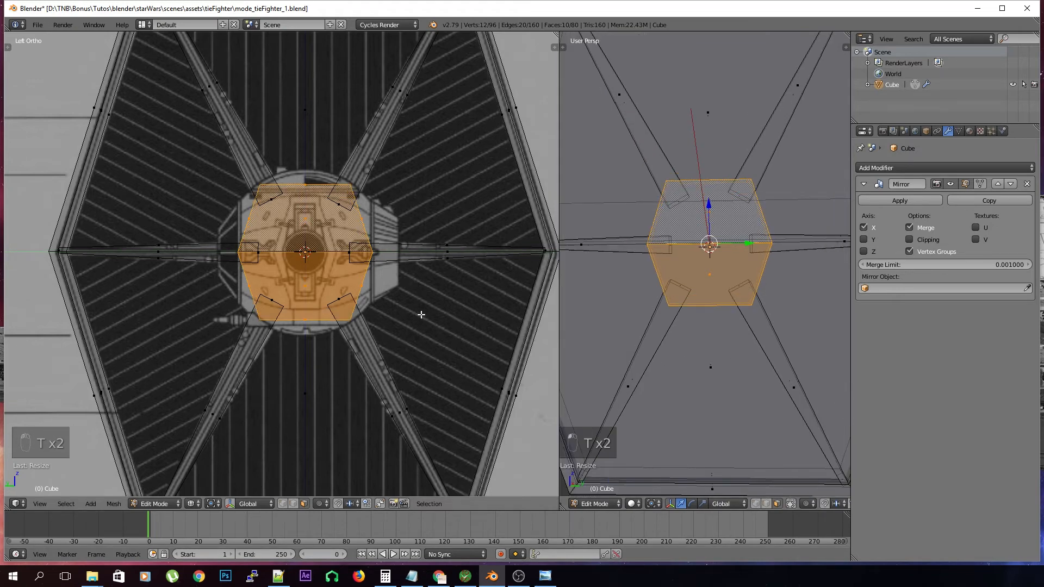
scroll(422, 315, down, 3)
middle_drag(686, 324, 719, 329)
key(a)
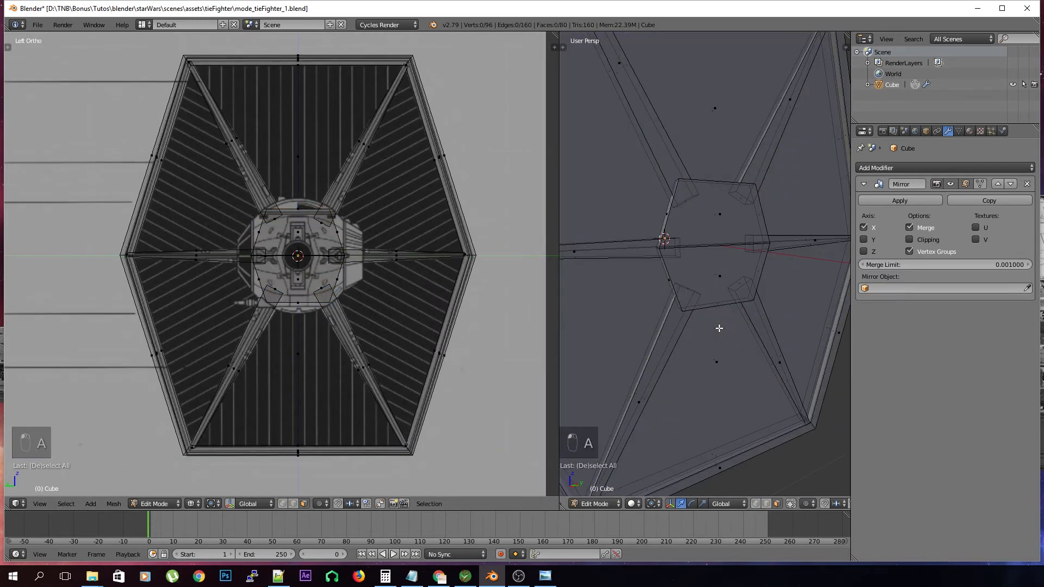
Select the two large faces on the hub's outer side and inset them together by about 0.037
right_click(720, 270)
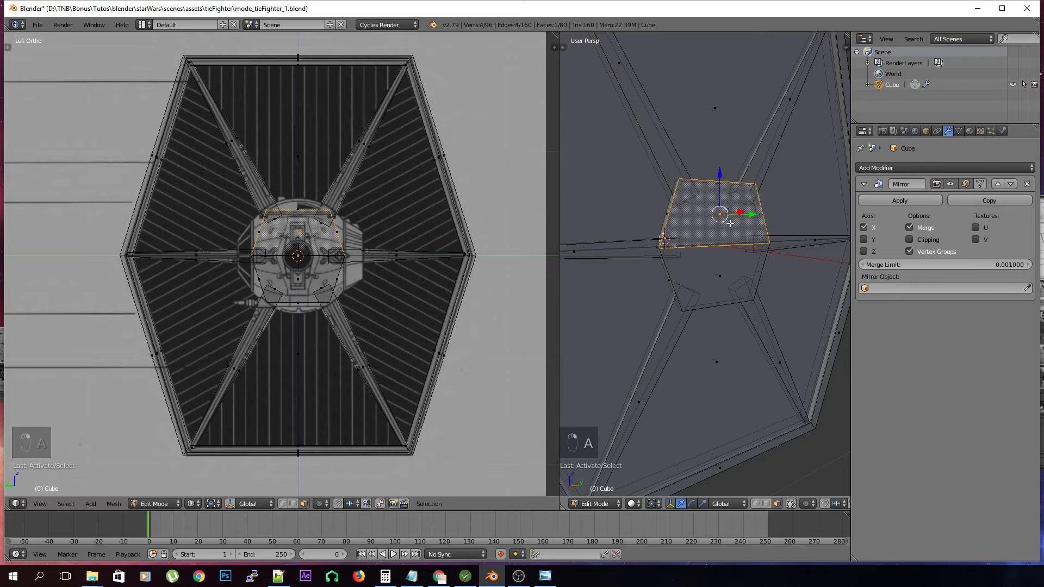
key(ctrl+z)
shift+right_click(718, 272)
scroll(721, 289, up, 1)
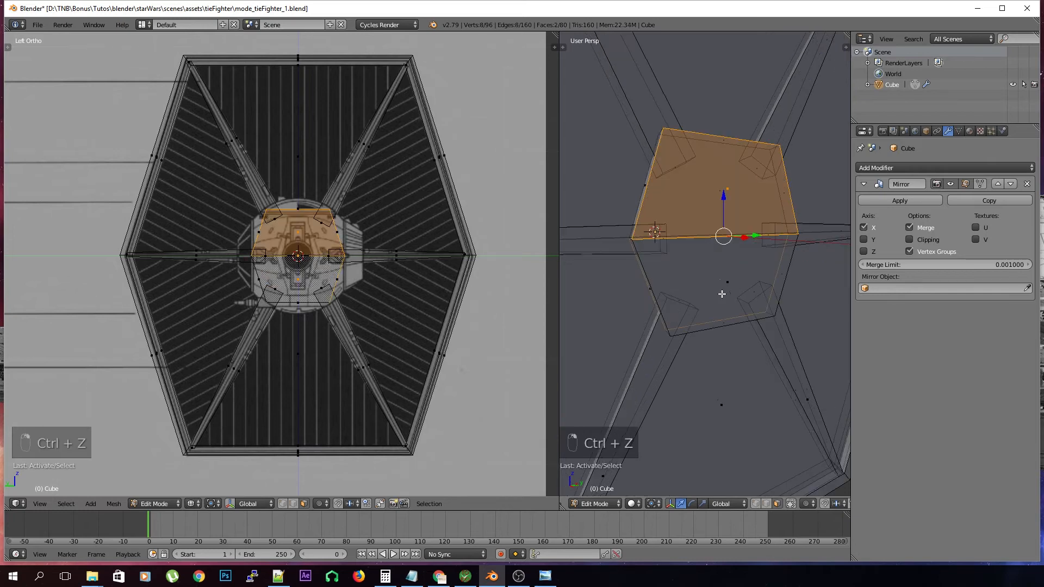
key(ctrl+z)
shift+right_click(728, 288)
middle_drag(768, 306, 742, 326)
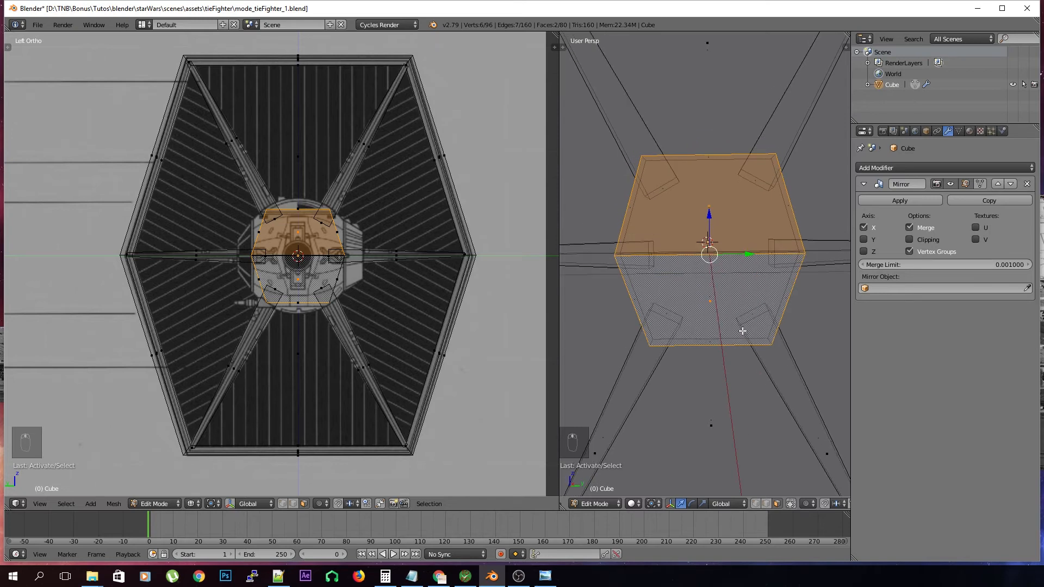
key(i)
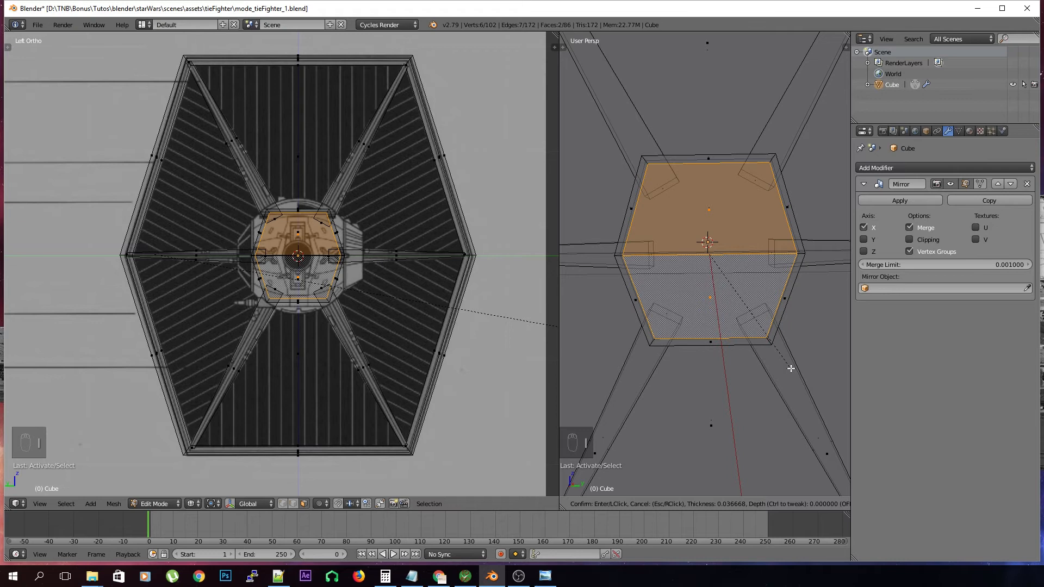
click(789, 369)
Extrude the inset hub faces inward by about 0.02 and inset them again by about 0.05
middle_drag(789, 369, 724, 377)
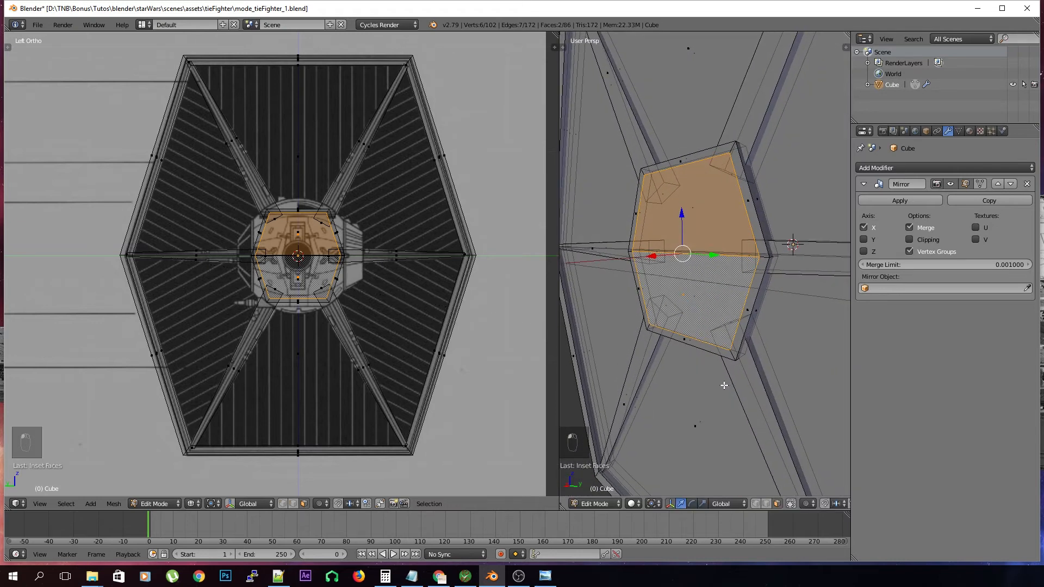
key(e)
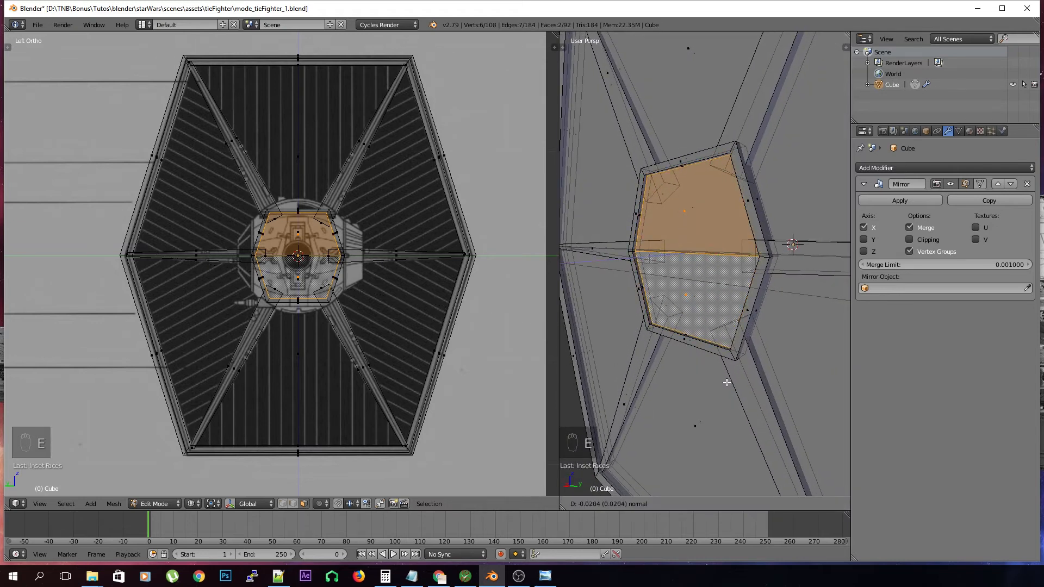
click(726, 383)
key(i)
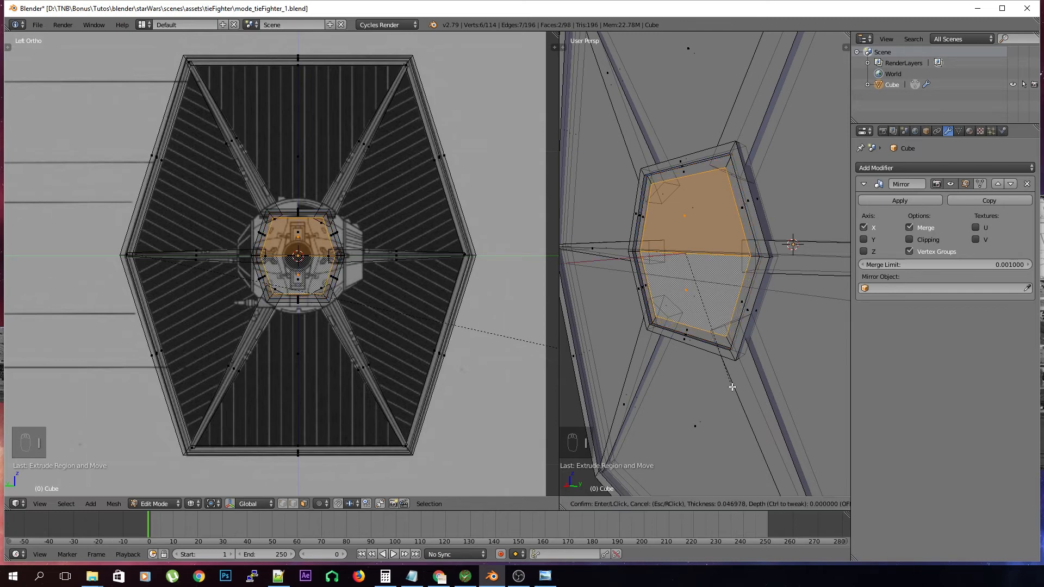
click(732, 383)
Extrude the inset hub faces outward and scale them to about 0.82 to form a tapered raised block
key(e)
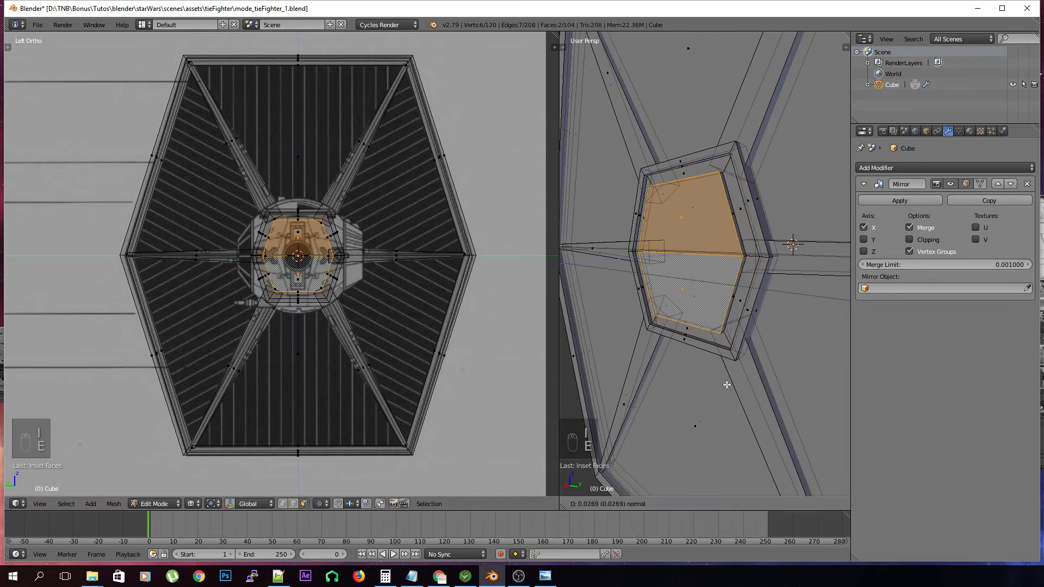
click(727, 396)
key(s)
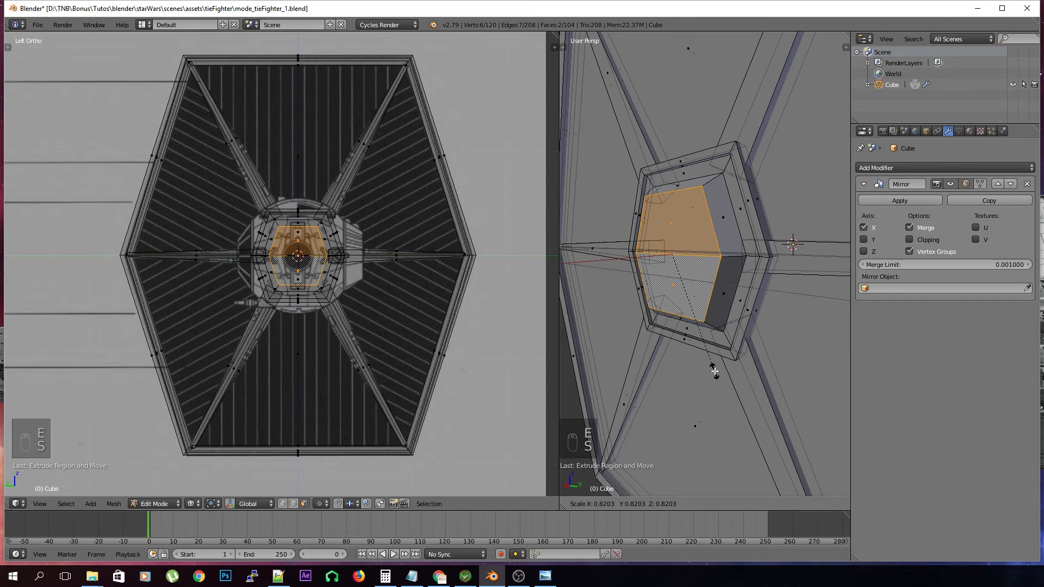
click(715, 372)
Inset the raised block's outer faces slightly and extrude them inward by about 0.026
key(i)
click(730, 388)
key(e)
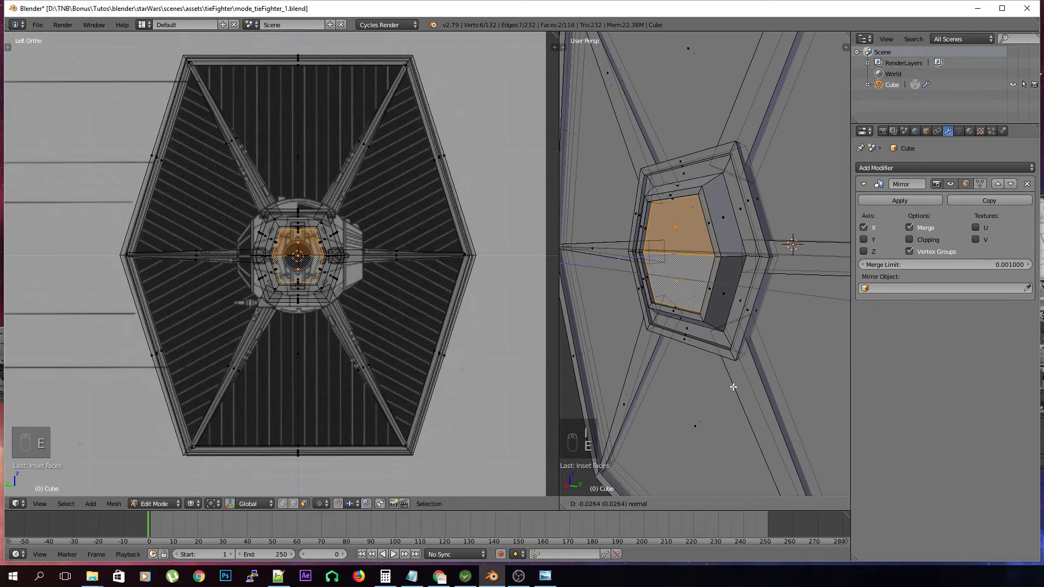
click(734, 387)
Inset the recessed hub faces twice, first by about 0.049, and shift the innermost faces outward along X
key(i)
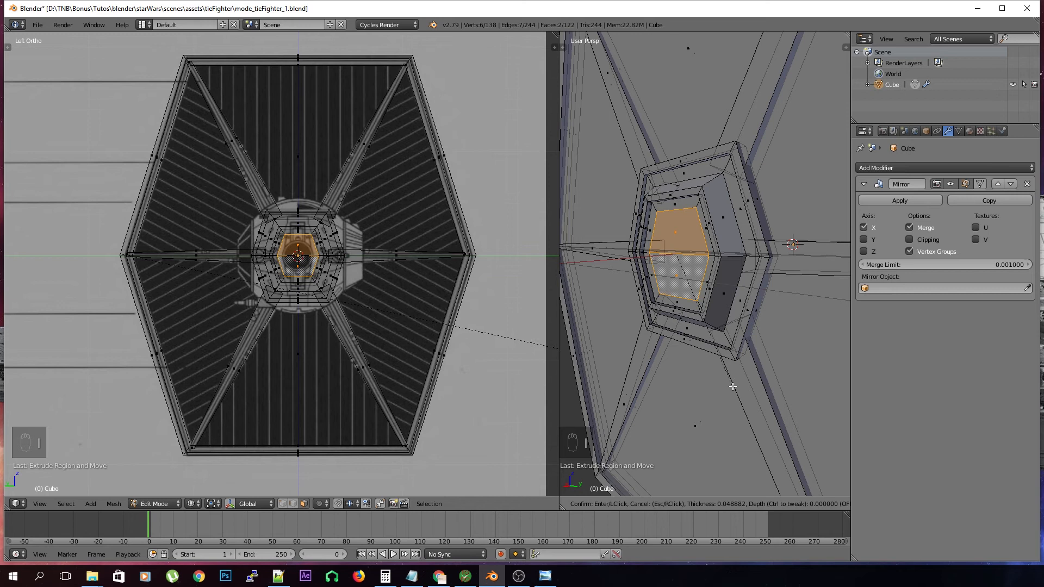
click(733, 387)
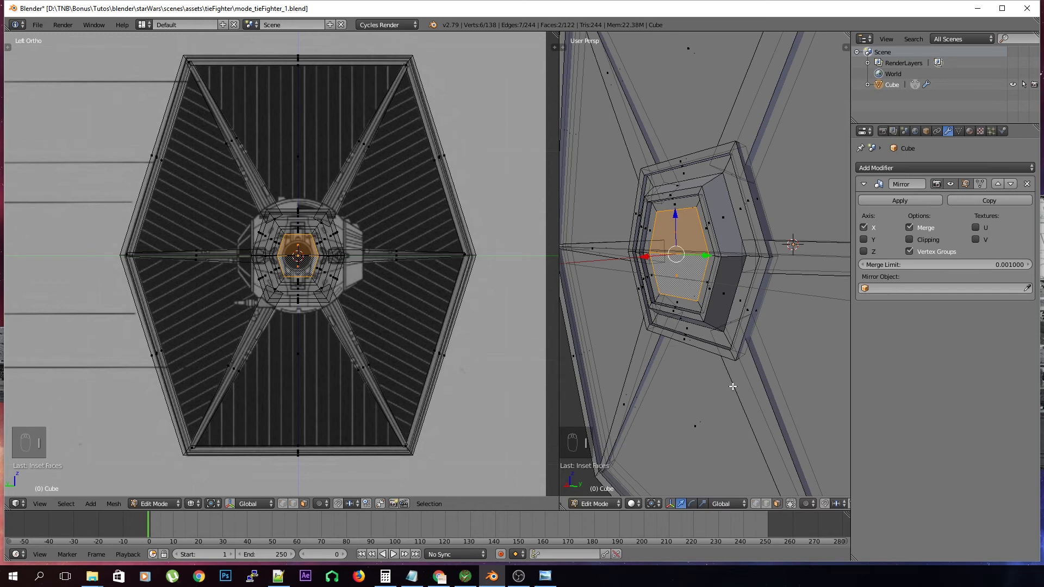
key(i)
click(730, 380)
key(g)
key(z)
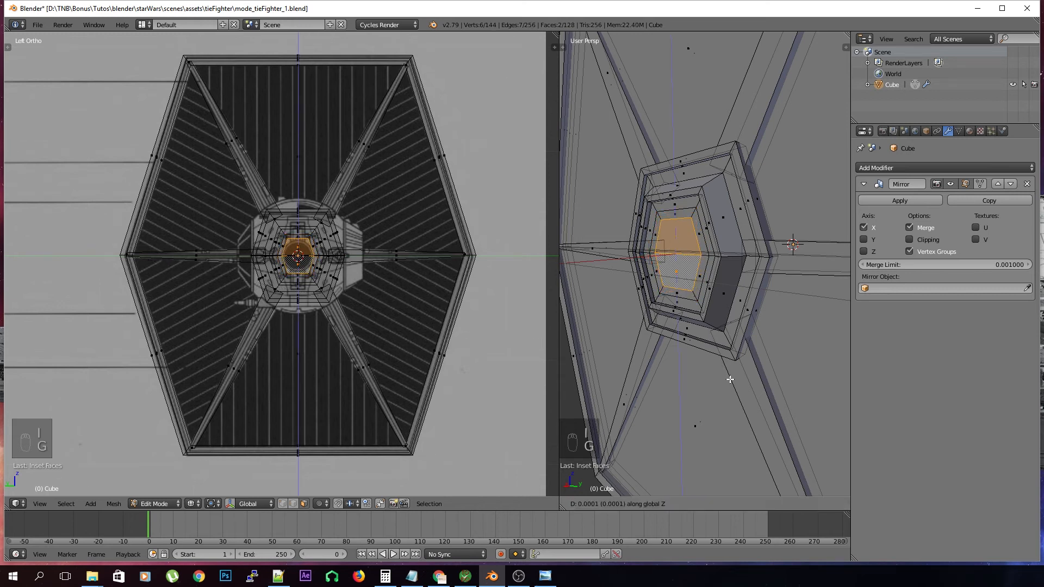
key(x)
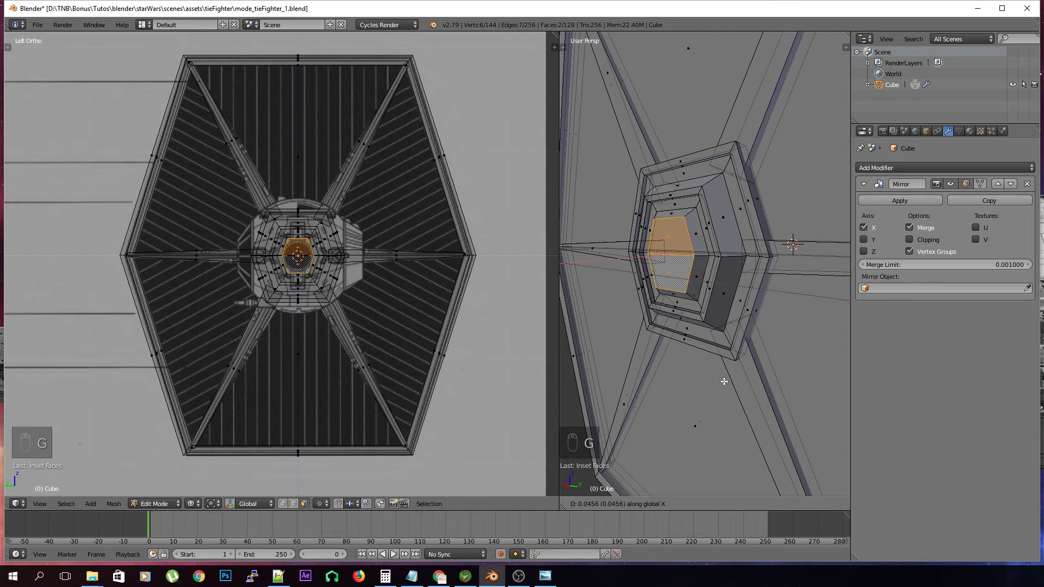
click(728, 382)
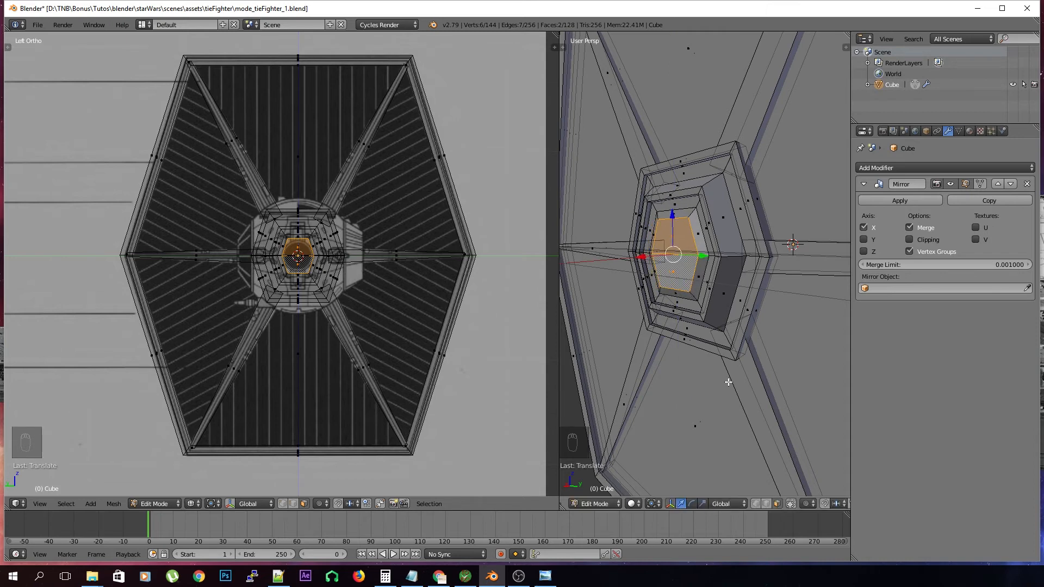
Extrude the innermost hub faces in place without moving them and inset them by about 0.024
key(e)
right_click(726, 380)
key(i)
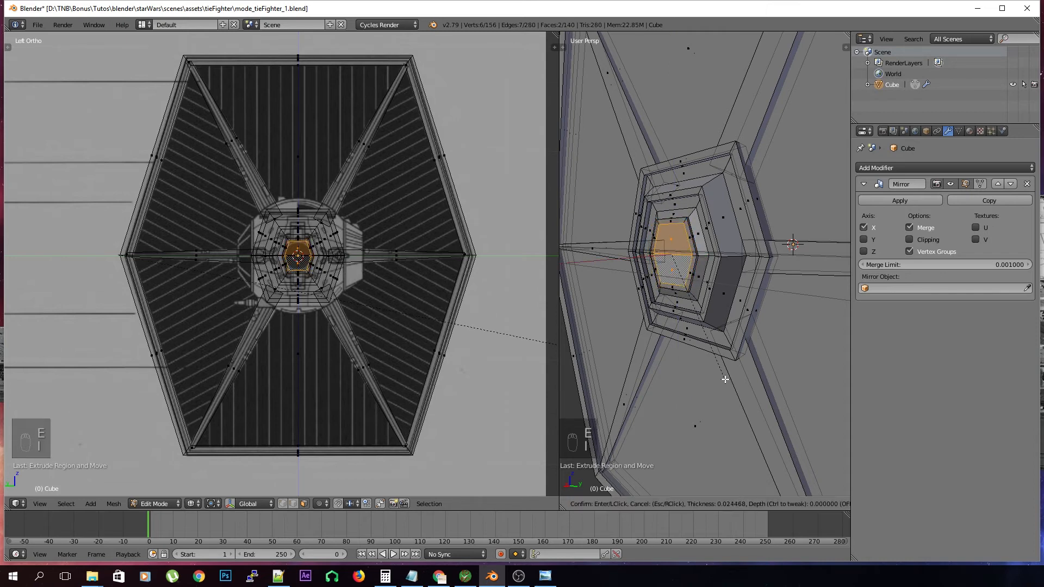
click(727, 381)
Extrude the hub's central faces inward by about 0.02 and scale them to about 0.79
key(e)
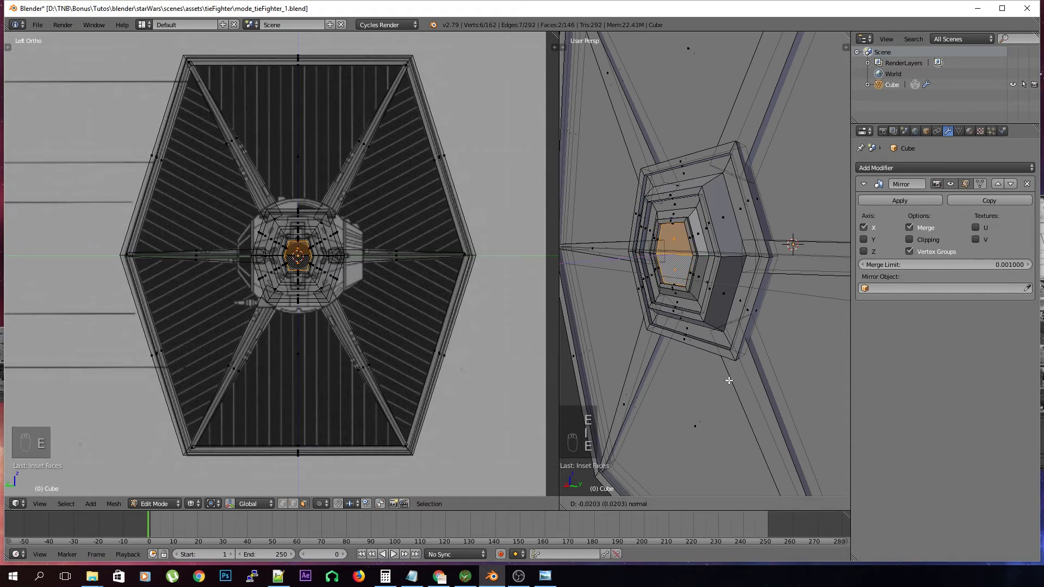
click(729, 380)
key(s)
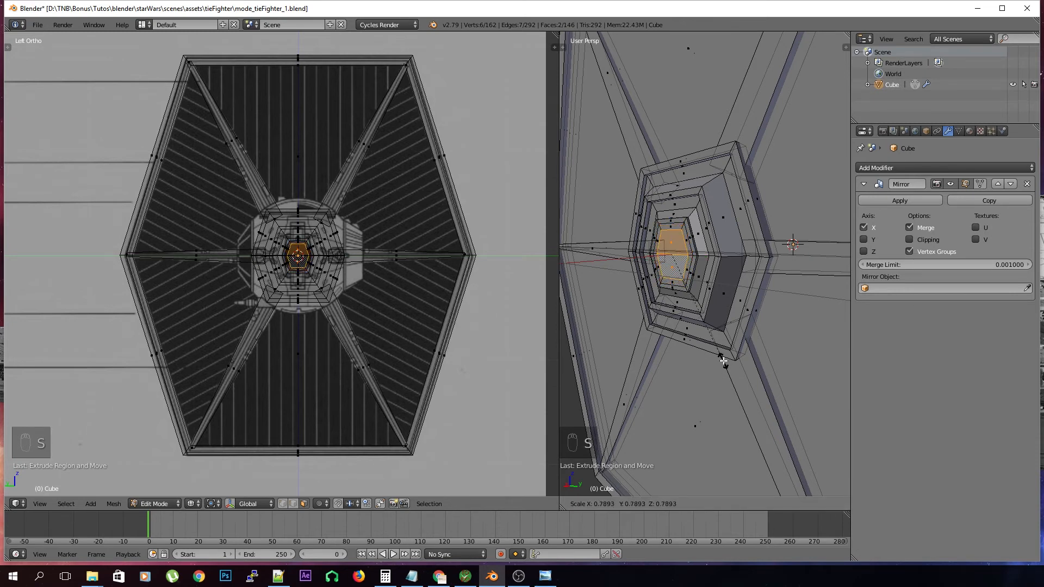
click(722, 353)
Move the hub's central faces along X and extrude them inward by about 0.025
key(g)
key(x)
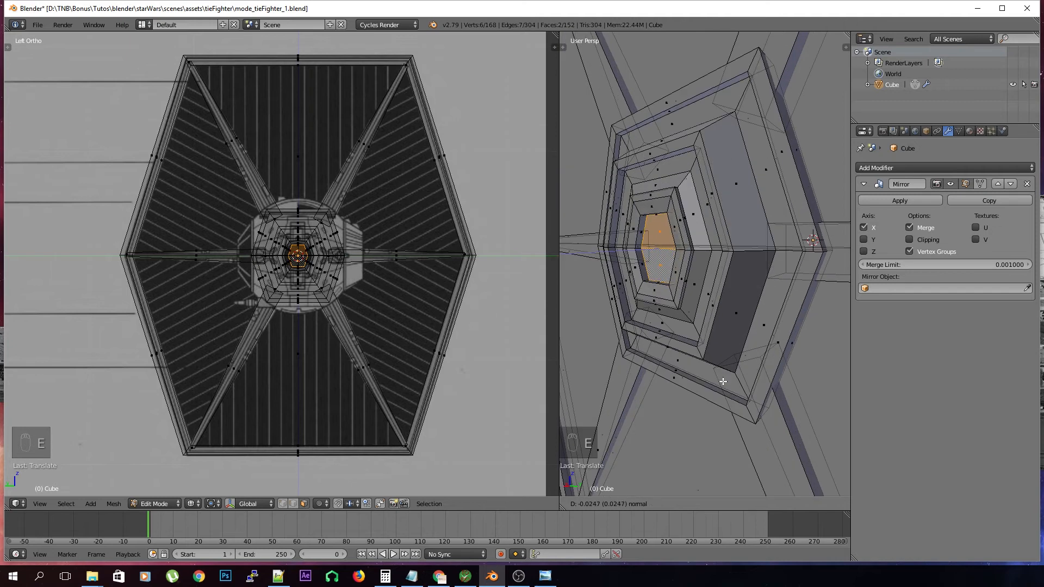
click(723, 381)
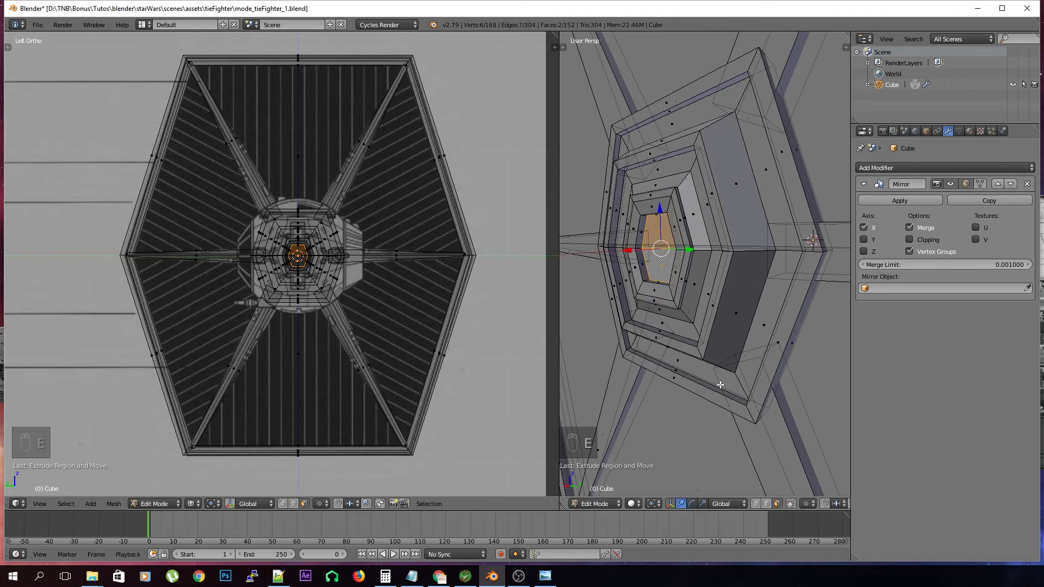
Clear the selection, save the file and check the hub's stepped shape in object mode before returning to edit mode
key(a)
key(ctrl+s)
click(721, 386)
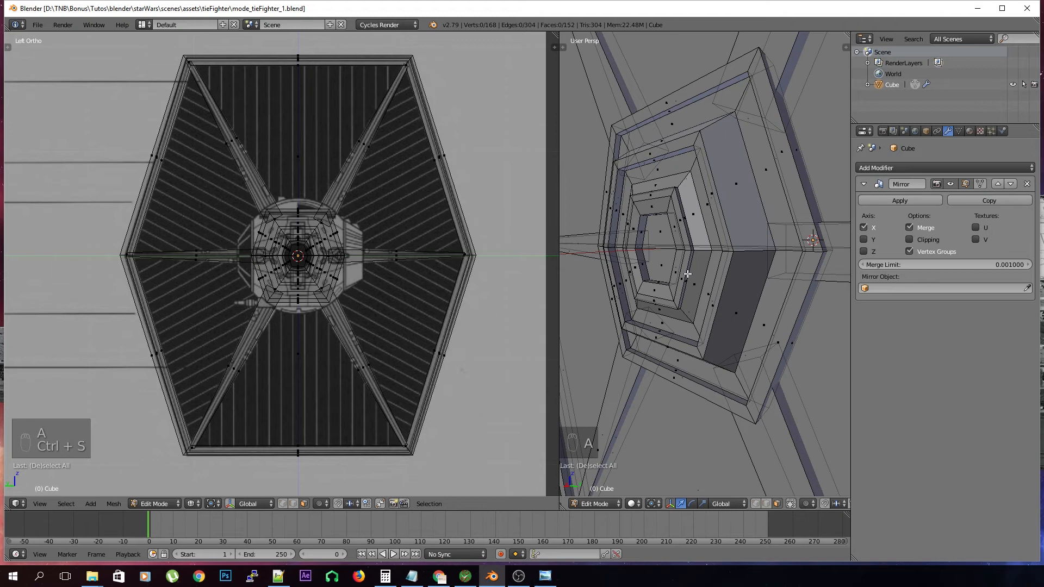
scroll(688, 314, down, 5)
middle_drag(688, 314, 770, 317)
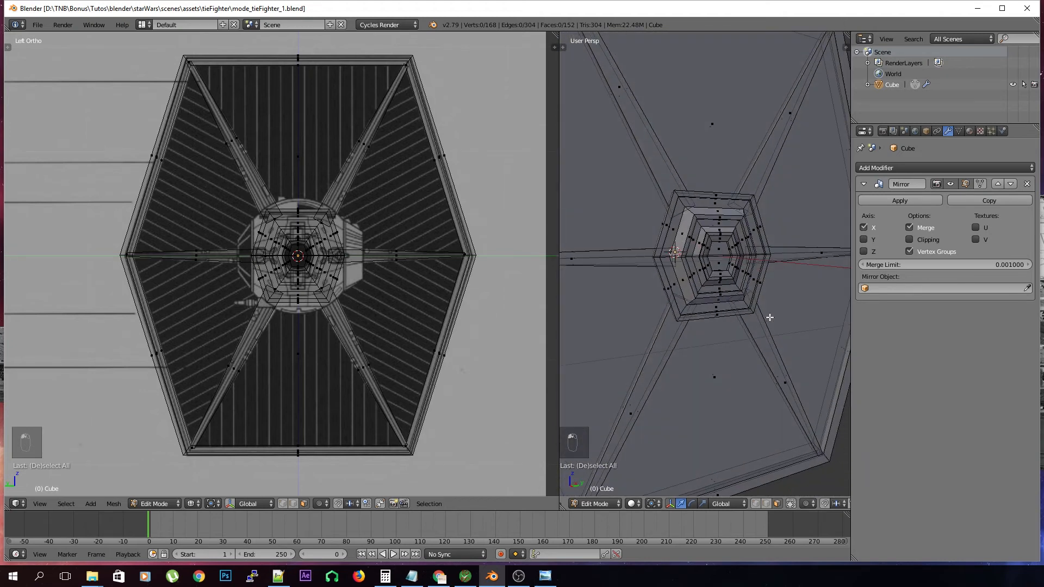
scroll(770, 318, up, 3)
key(Tab)
key(Tab)
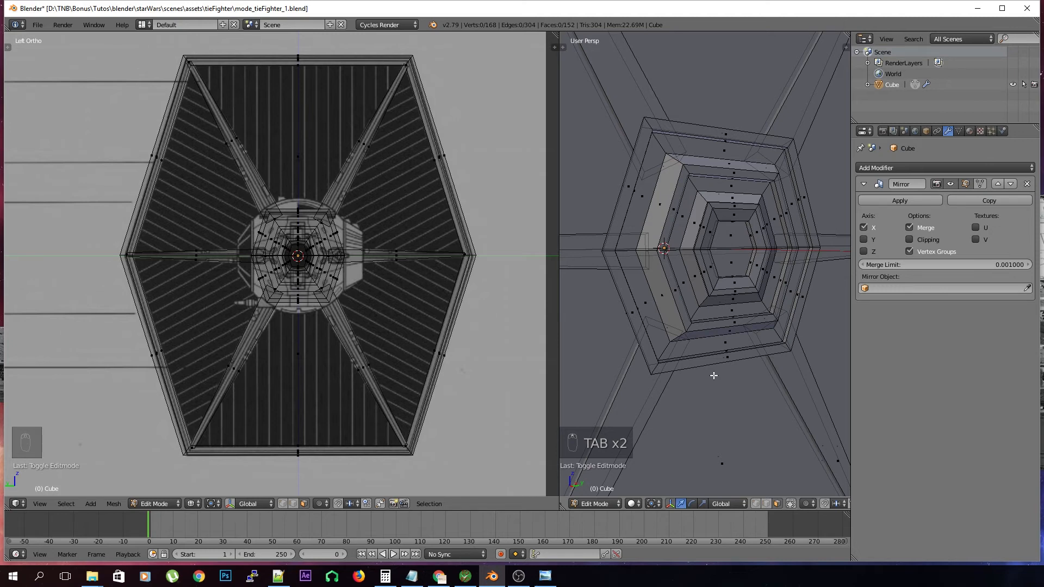
Switch to edge selection limited to visible geometry and select the outer edge loop of the hub
click(769, 507)
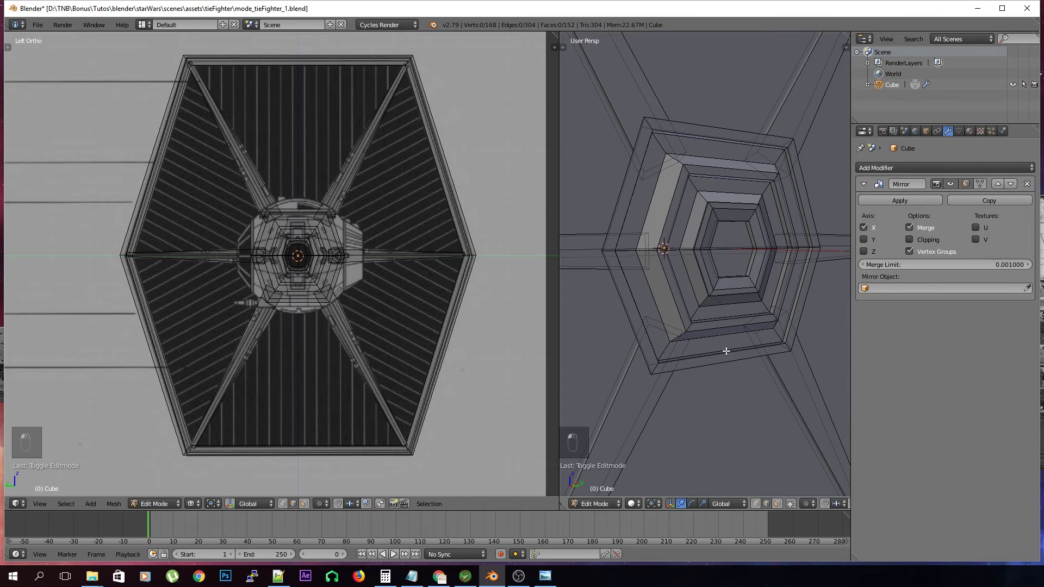
middle_drag(696, 308, 687, 338)
scroll(687, 338, up, 1)
scroll(655, 206, up, 5)
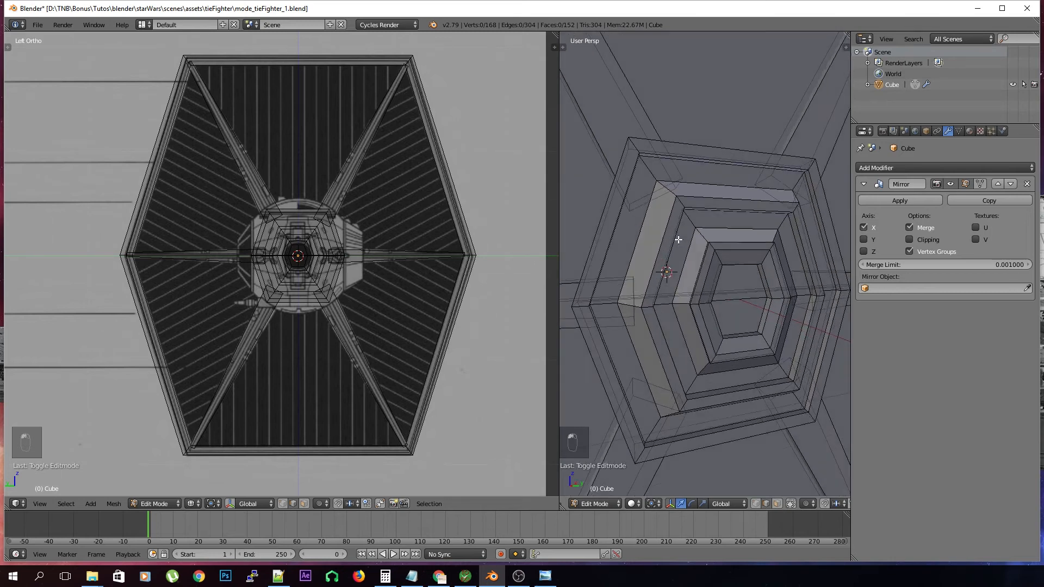
alt+right_click(669, 200)
shift+right_click(663, 223)
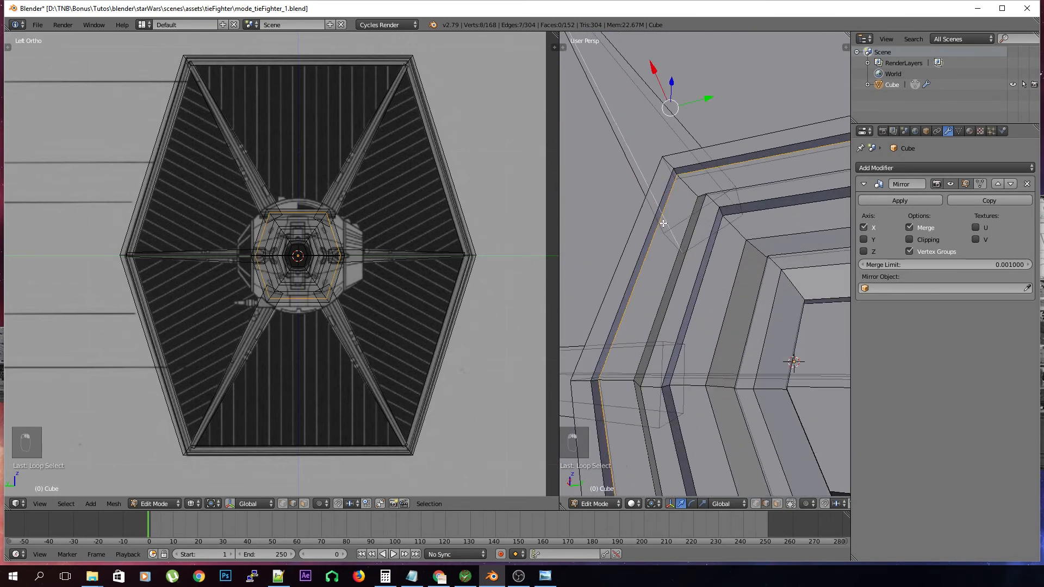
key(ctrl+z)
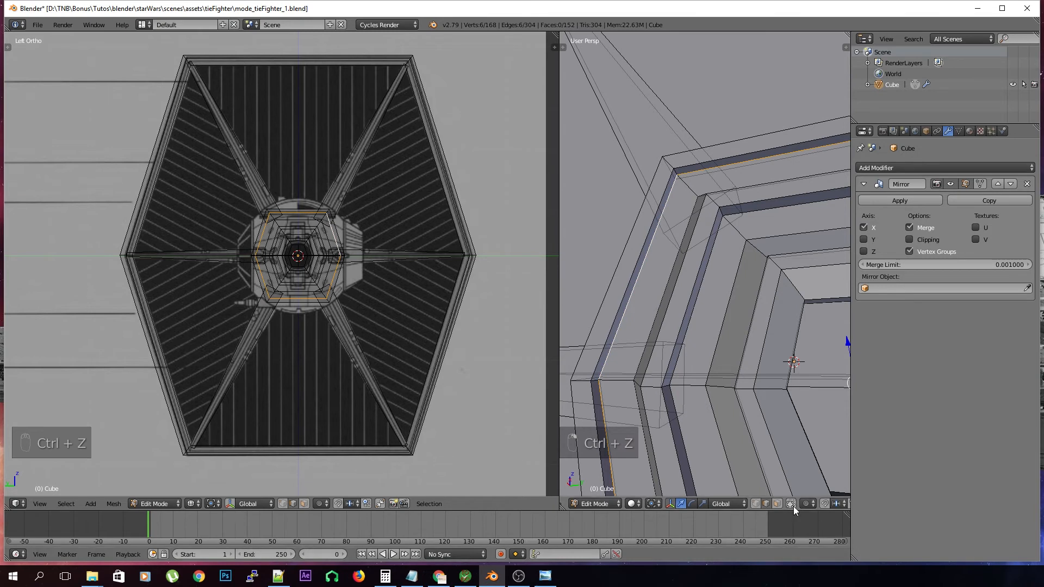
alt+right_click(655, 203)
Add the remaining concentric edge loops of the hub's steps, from the outer rim to the centre, to the selection
middle_drag(647, 221, 700, 223)
key(z)
key(z)
alt+shift+right_click(700, 223)
alt+shift+right_click(750, 255)
middle_drag(759, 270, 674, 269)
alt+shift+right_click(694, 250)
alt+shift+right_click(697, 251)
alt+shift+right_click(659, 222)
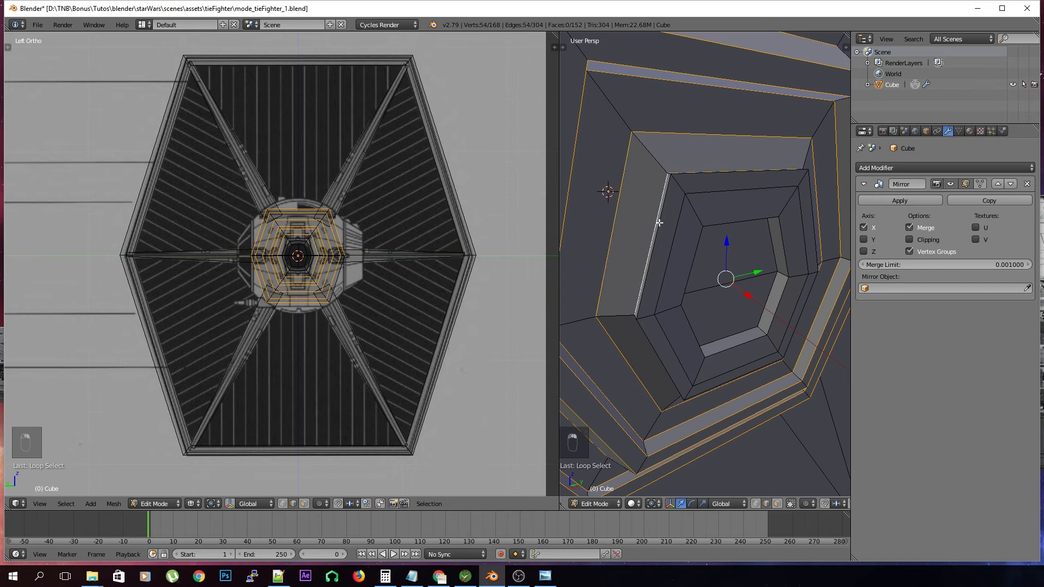
alt+shift+right_click(677, 240)
middle_drag(677, 240, 713, 303)
alt+shift+right_click(700, 296)
Bevel the selected hub edge loops with a narrow width, leave edit mode with nothing selected and save the file
key(ctrl+b)
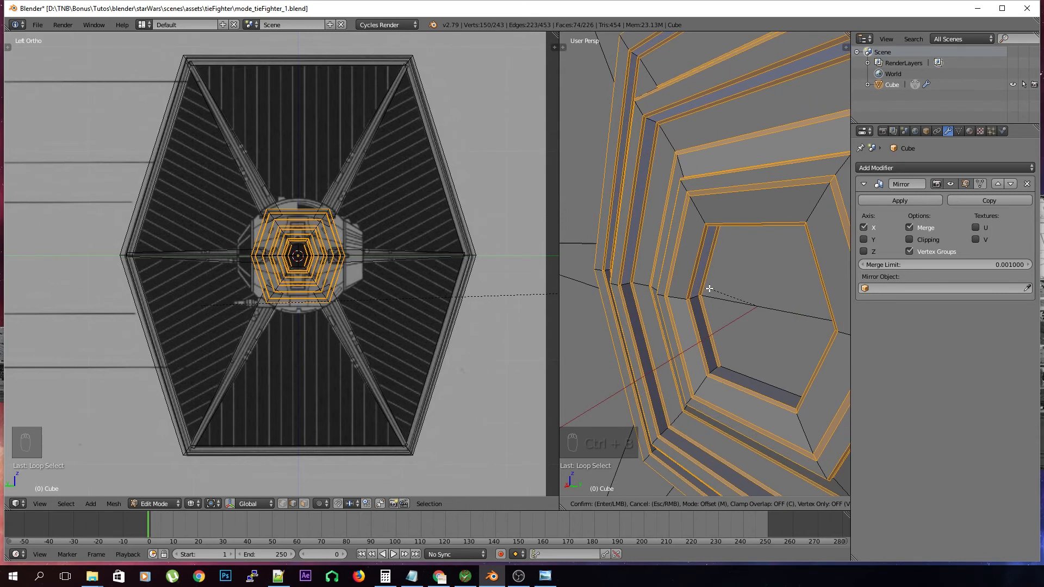
click(709, 288)
key(a)
key(Tab)
scroll(709, 288, down, 4)
mouse_move(709, 288)
middle_down()
mouse_move(755, 300)
mouse_move(647, 302)
mouse_move(715, 294)
middle_up()
key(ctrl+s)
Return to edit mode, leave the whole mesh deselected and save the file
key(Tab)
key(a)
key(a)
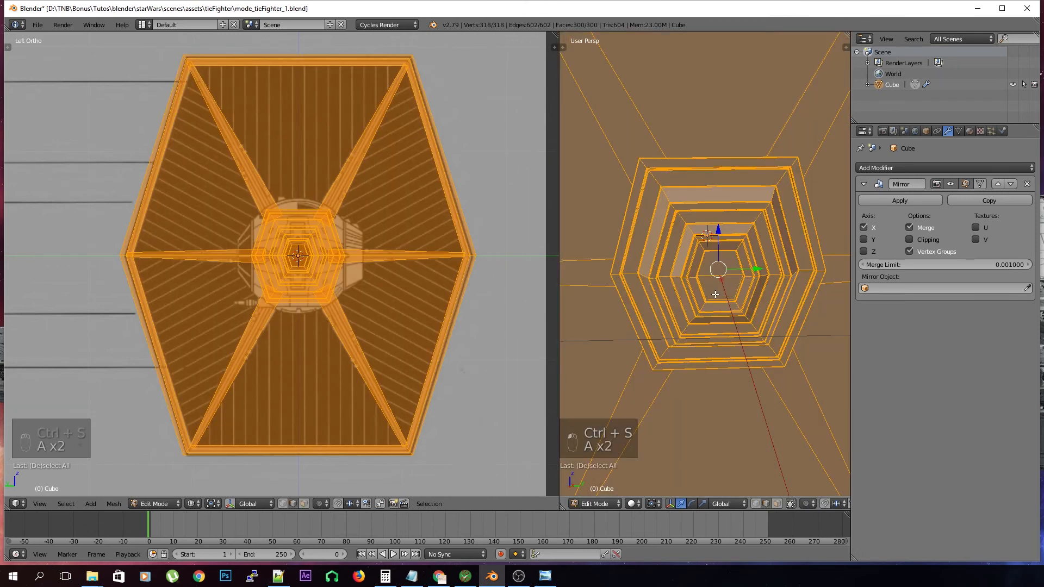
key(a)
key(s)
key(ctrl+s)
click(715, 294)
scroll(716, 295, down, 2)
key(a)
key(a)
middle_drag(725, 308, 678, 249)
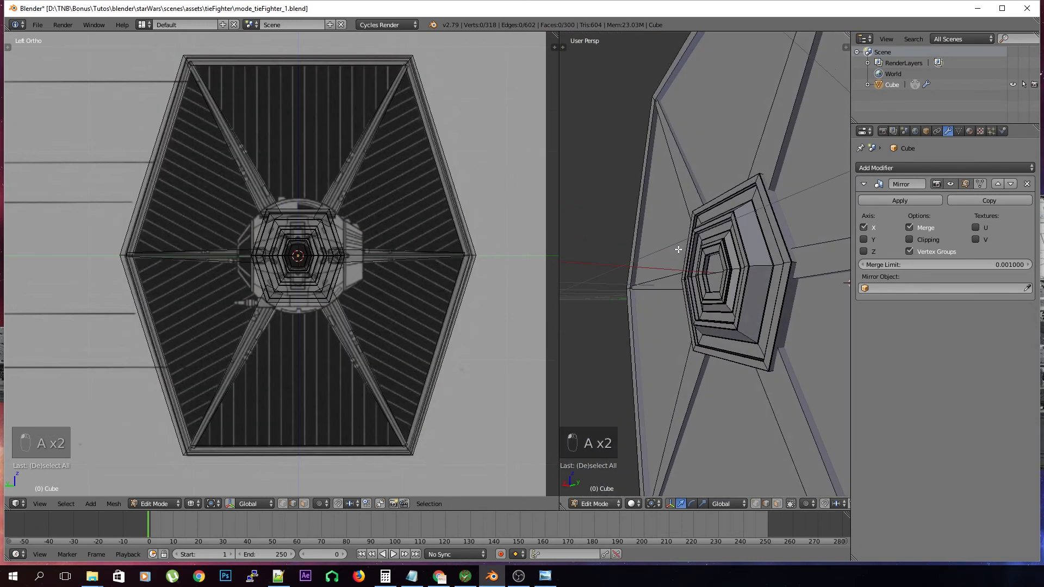
key(ctrl+s)
click(743, 290)
key(a)
key(a)
key(Tab)
key(Tab)
key(Tab)
key(Tab)
key(Tab)
key(Tab)
Switch to vertex selection and save the file
click(776, 503)
click(758, 505)
scroll(716, 378, down, 5)
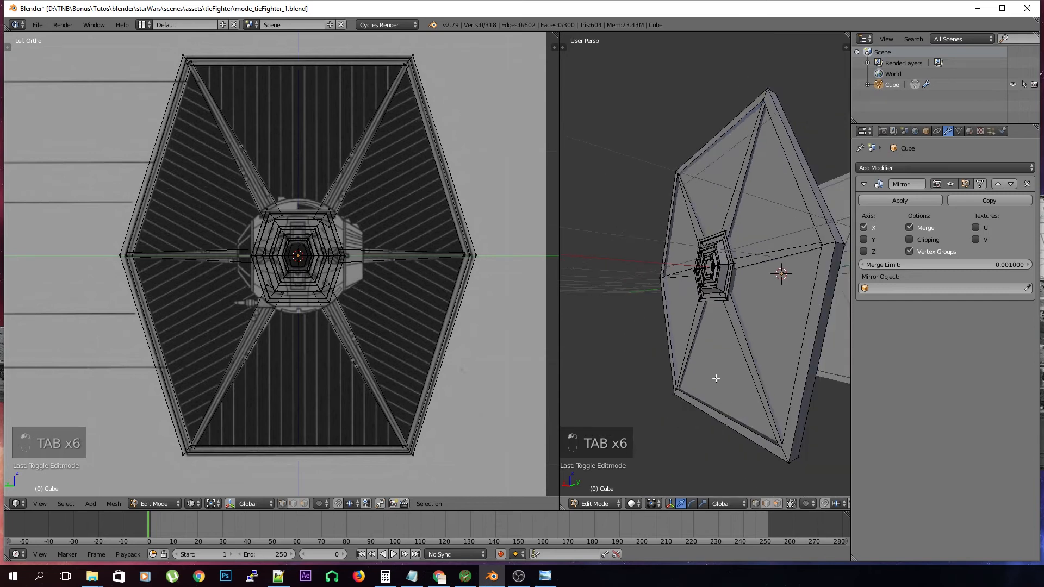
middle_drag(716, 379, 761, 369)
key(ctrl+s)
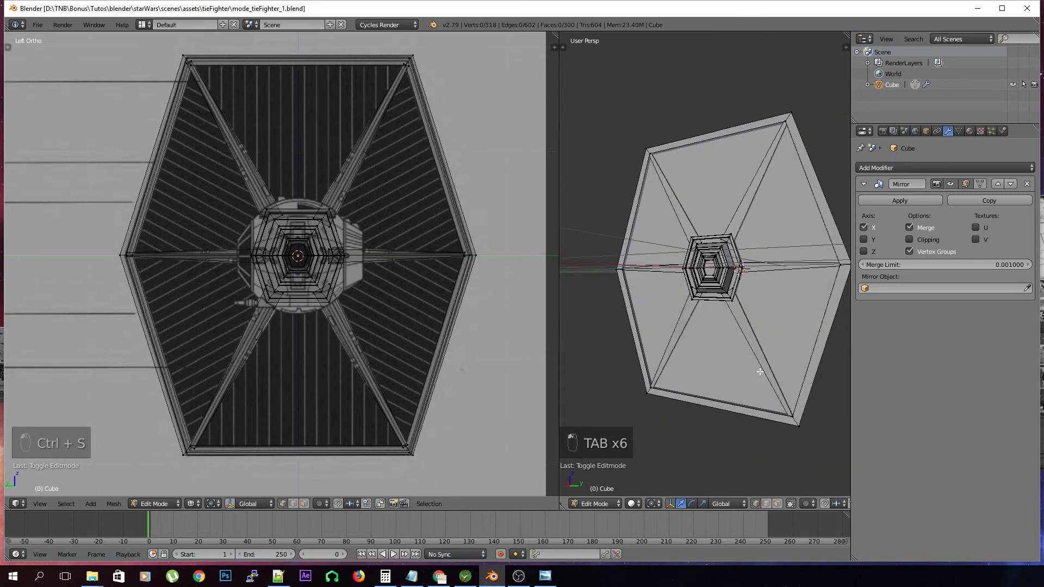
Examine the bevelled hub and the struts' inner ends from several angles around the wing
scroll(752, 383, up, 4)
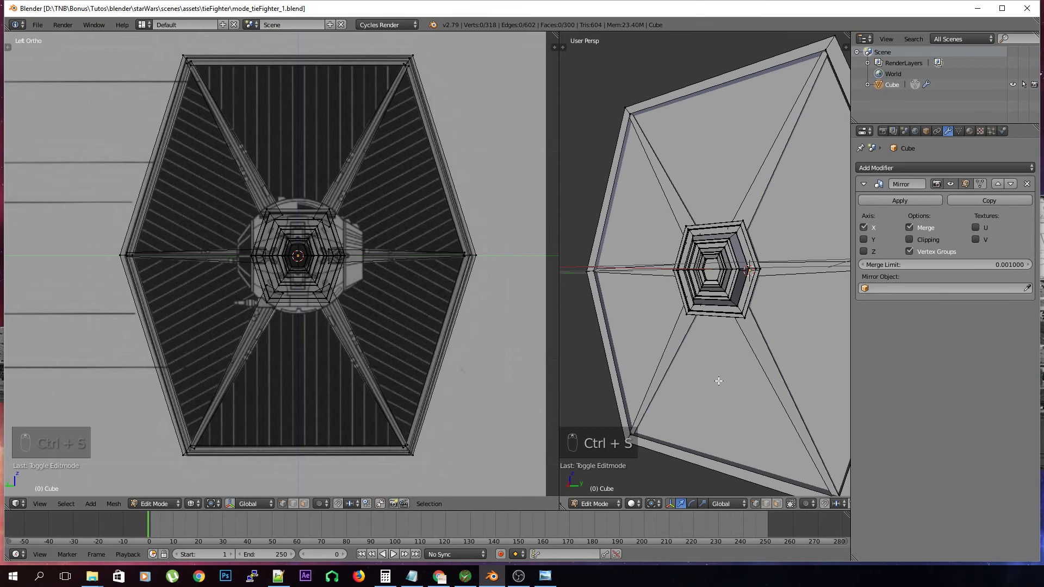
middle_drag(716, 380, 714, 332)
middle_drag(766, 342, 761, 348)
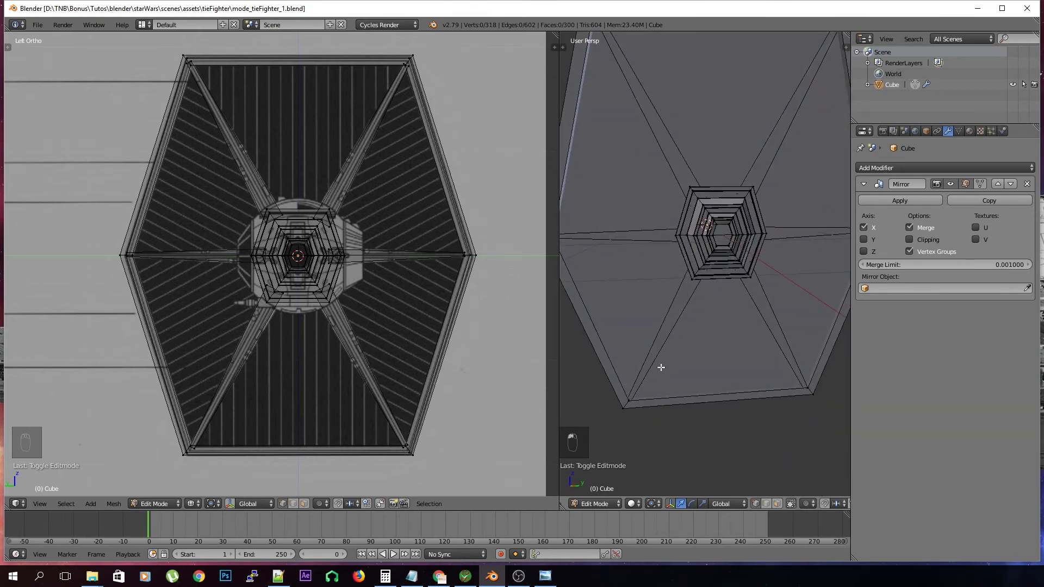
scroll(731, 298, up, 4)
middle_drag(731, 298, 826, 165)
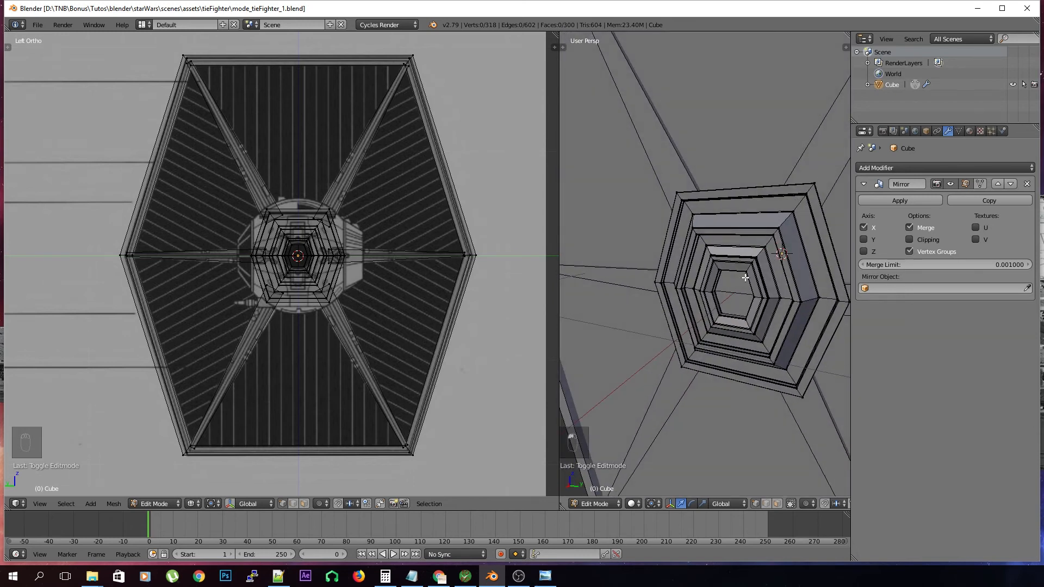
middle_drag(745, 278, 733, 251)
scroll(688, 285, down, 4)
middle_drag(690, 283, 675, 250)
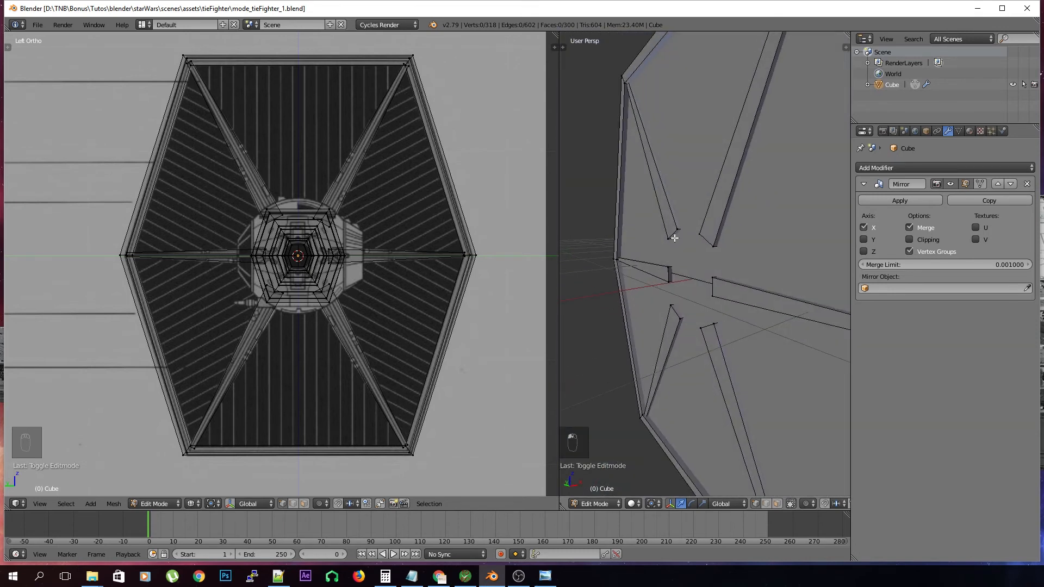
scroll(676, 236, down, 7)
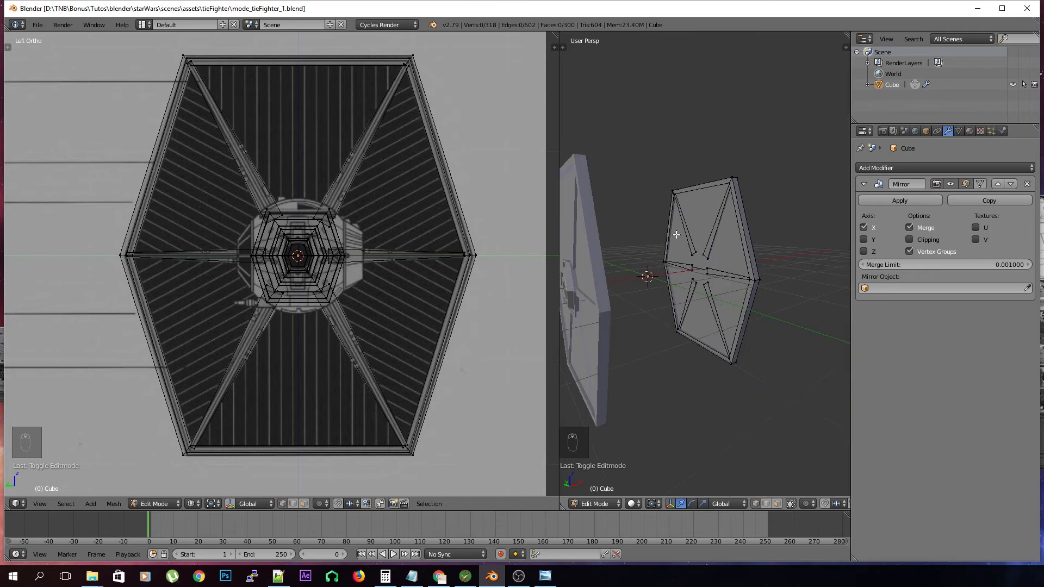
middle_drag(701, 263, 658, 266)
In face mode, select all linked faces of the upper strut on the wing's +Y side and save the file
scroll(787, 298, up, 6)
middle_drag(790, 299, 735, 340)
key(l)
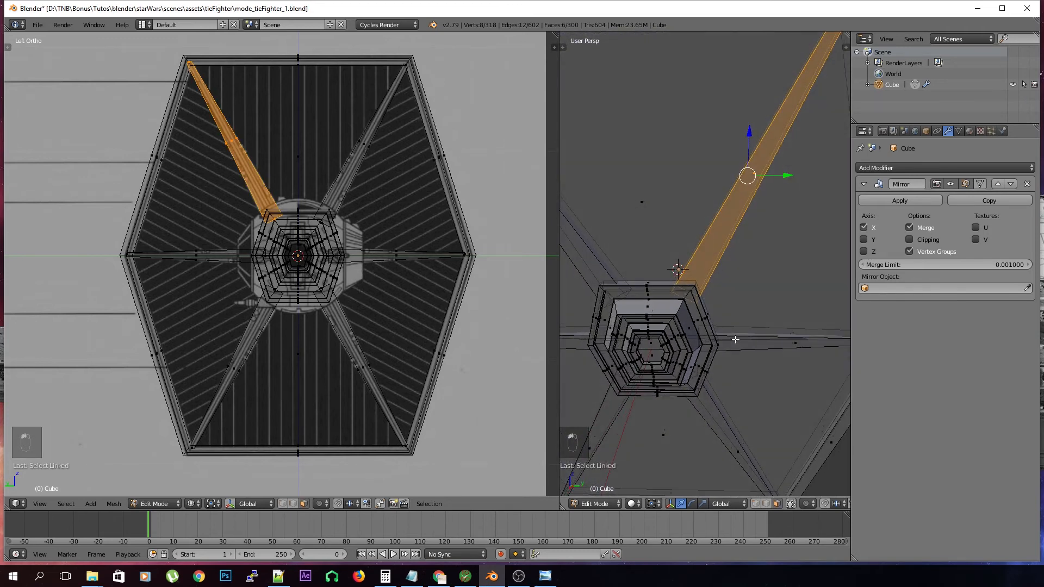
scroll(735, 339, down, 4)
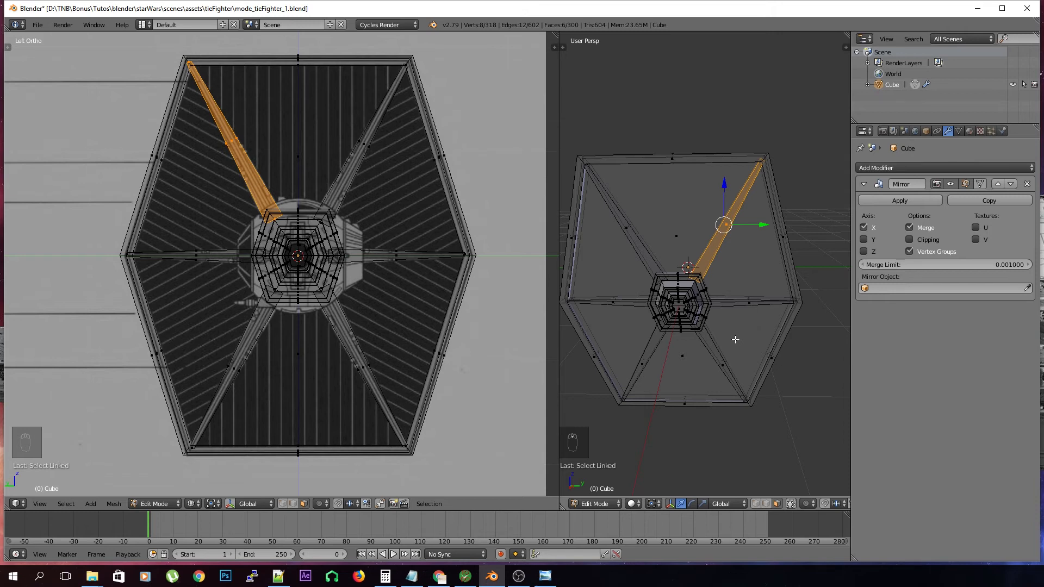
key(ctrl+s)
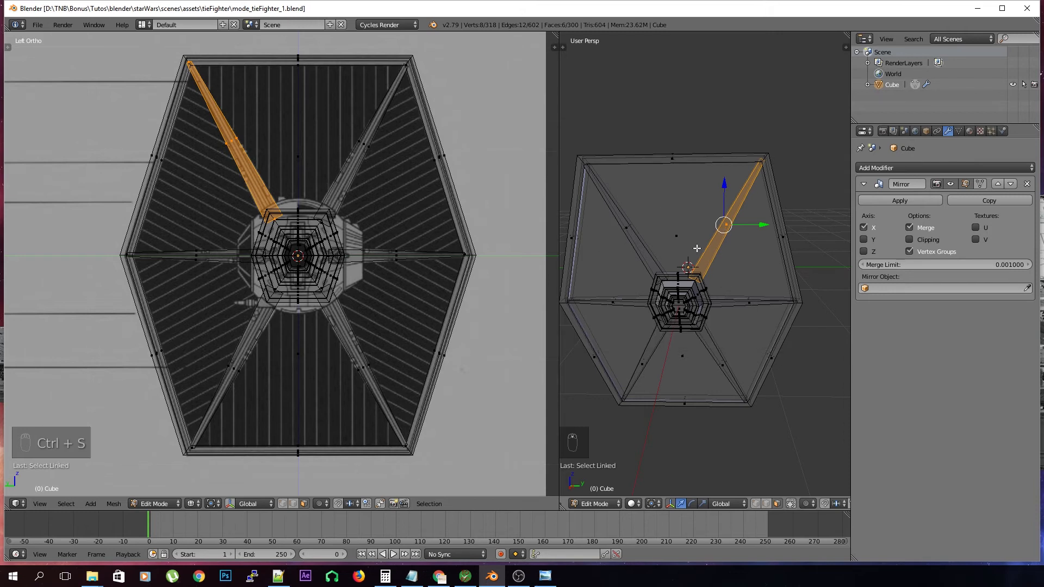
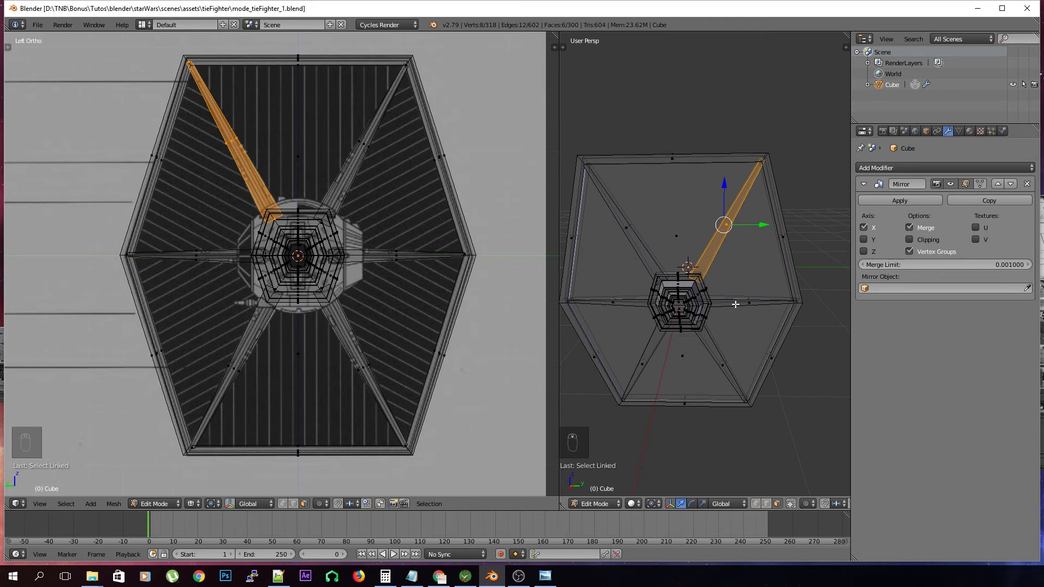
Add two evenly spaced lengthwise loop cuts to the upper strut on the +Y side and leave everything deselected
scroll(711, 319, up, 8)
key(a)
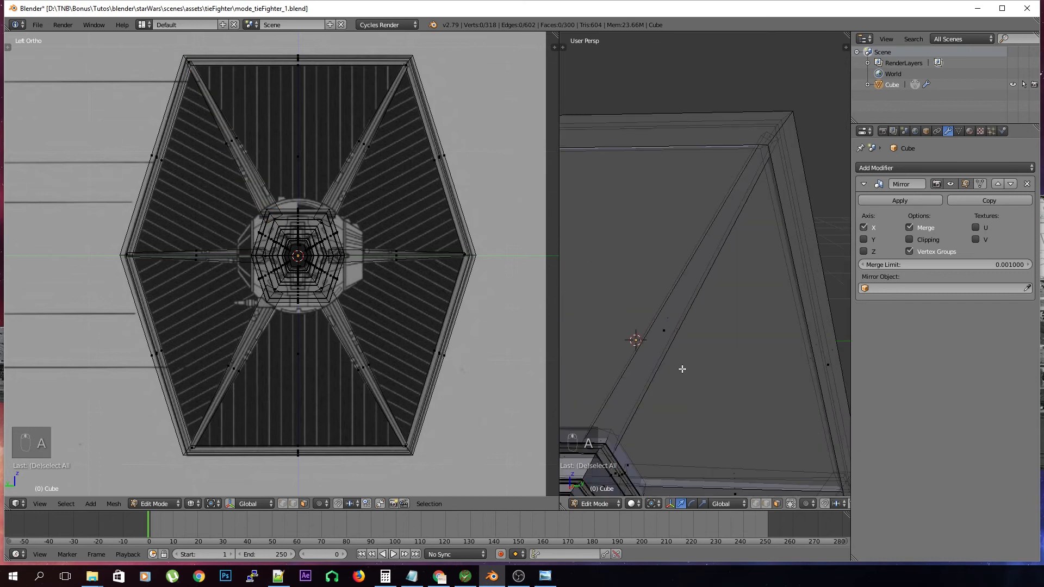
middle_drag(717, 293, 699, 319)
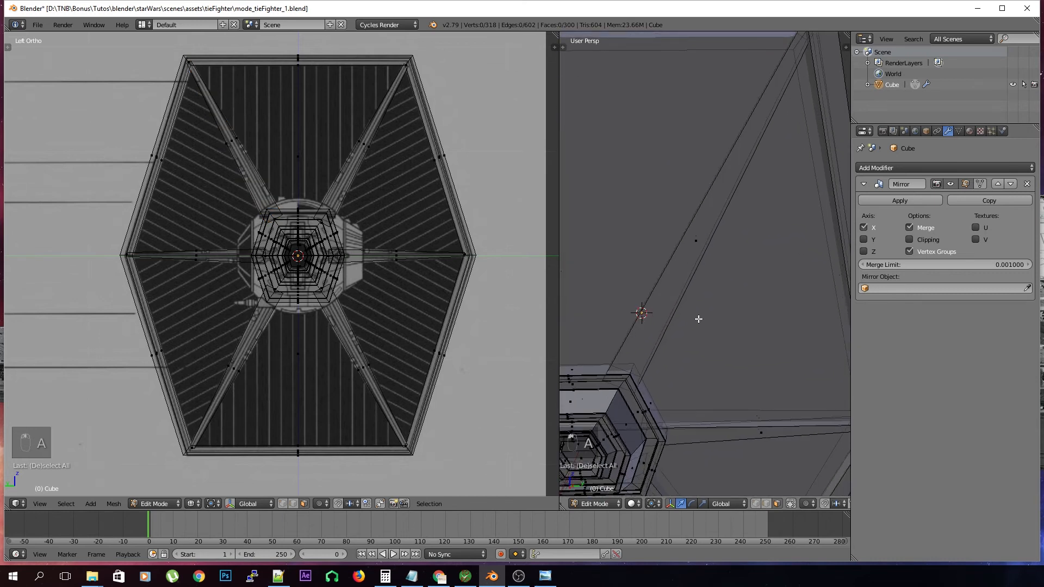
key(ctrl+r)
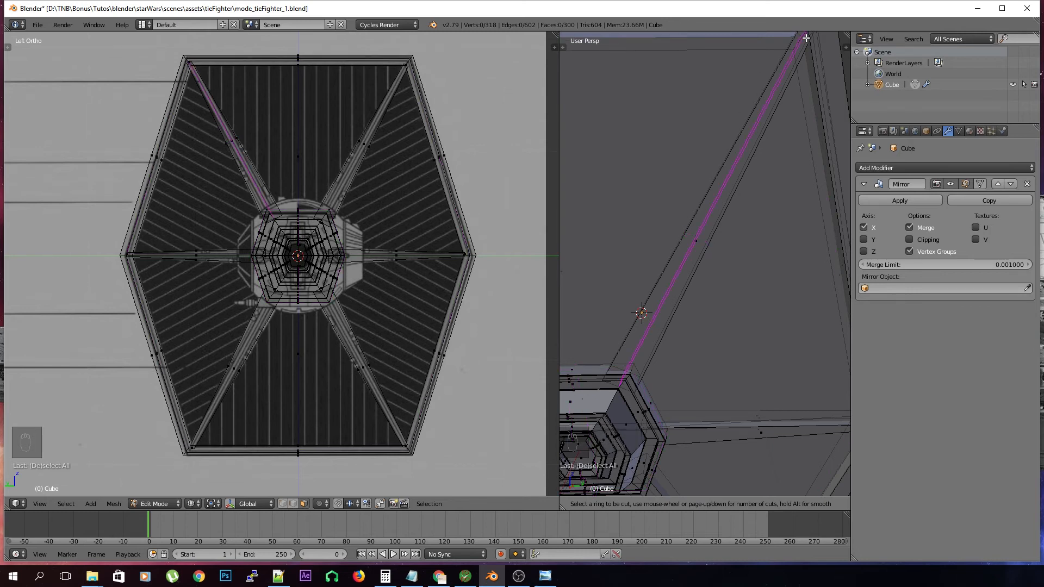
scroll(806, 38, up, 1)
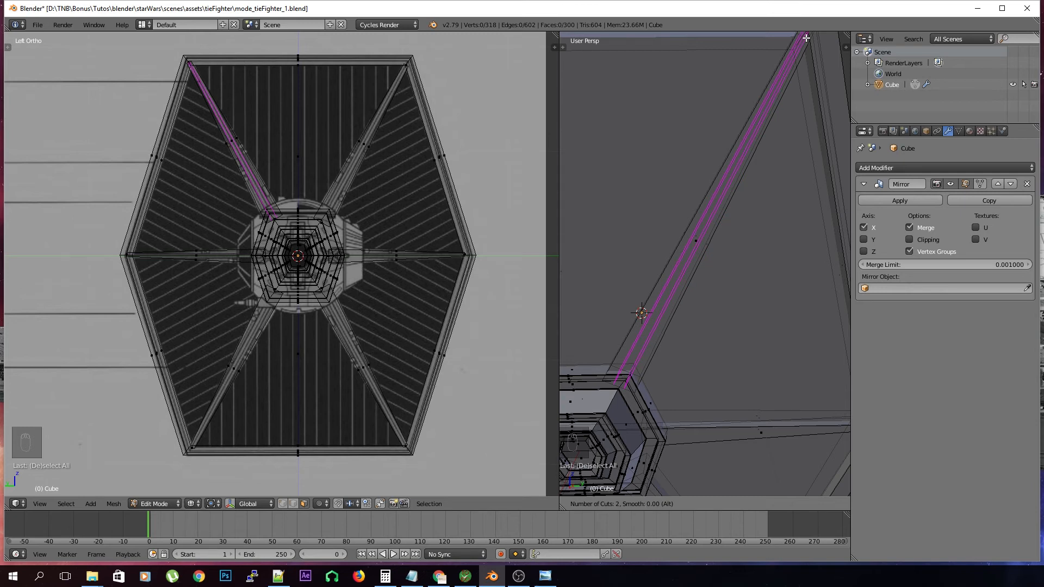
click(806, 38)
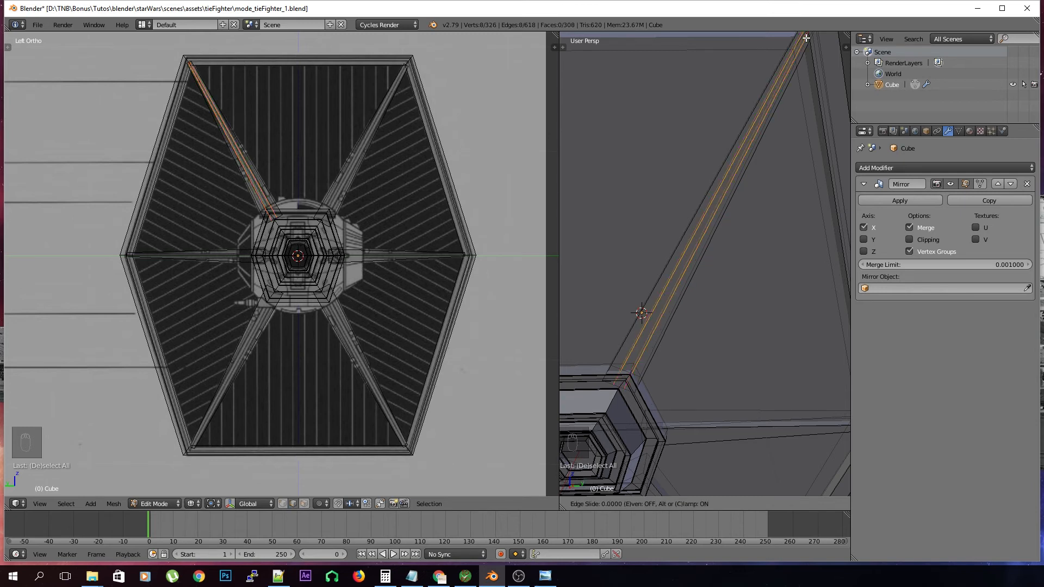
right_click(804, 47)
middle_drag(701, 220, 755, 248)
key(a)
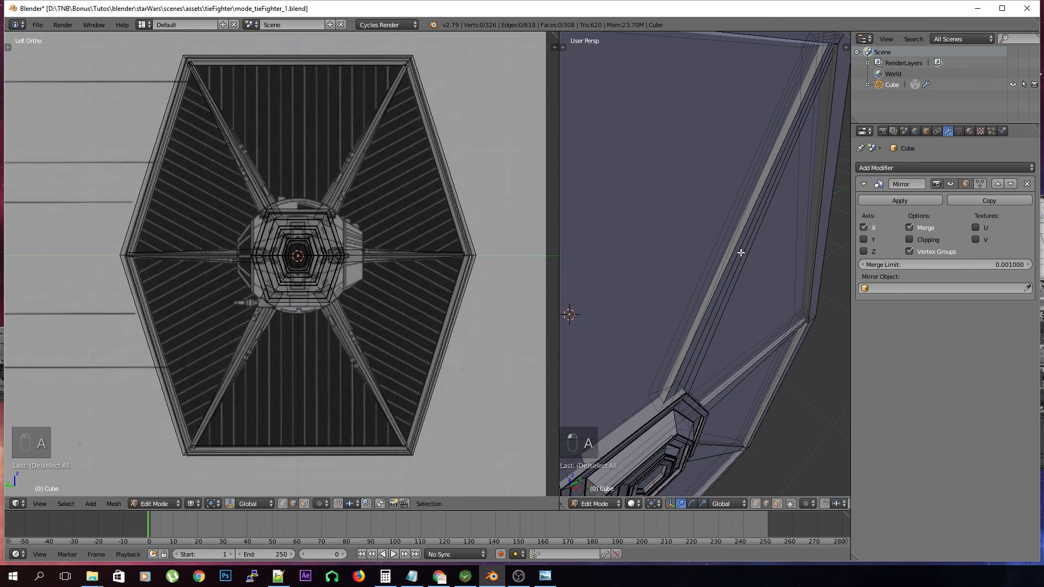
Add further loop cuts to the same strut without sliding them, and deselect everything
key(ctrl+r)
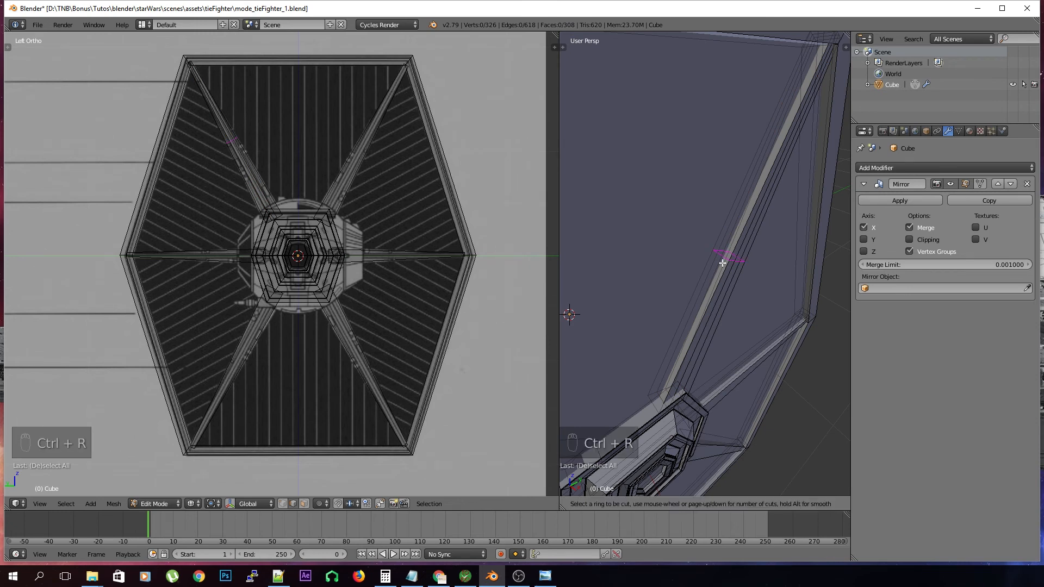
click(734, 295)
right_click(734, 295)
key(a)
Select a lengthwise edge on the strut's front side and shift it along the X and Y axes
right_click(726, 266)
middle_drag(749, 305, 709, 289)
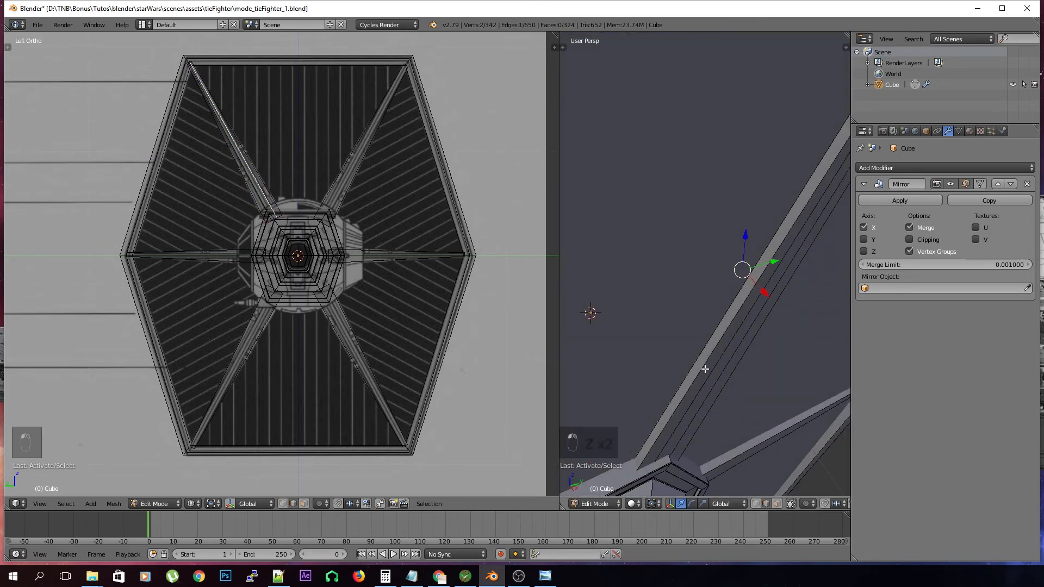
right_click(704, 367)
middle_drag(770, 396, 697, 359)
mouse_move(677, 318)
middle_down()
mouse_move(718, 354)
mouse_move(675, 345)
middle_up()
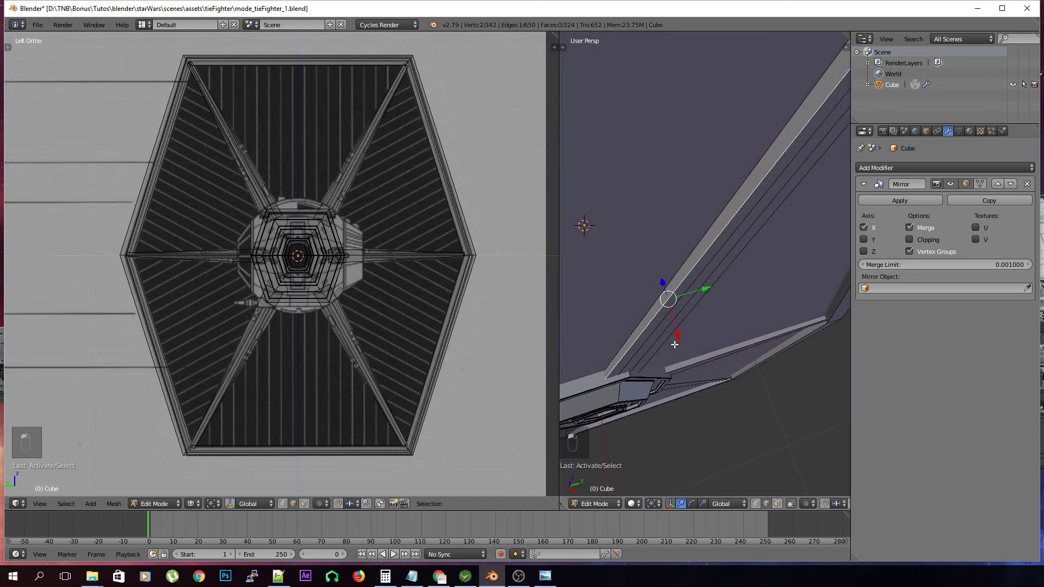
key(KP_7)
key(KP_5)
key(z)
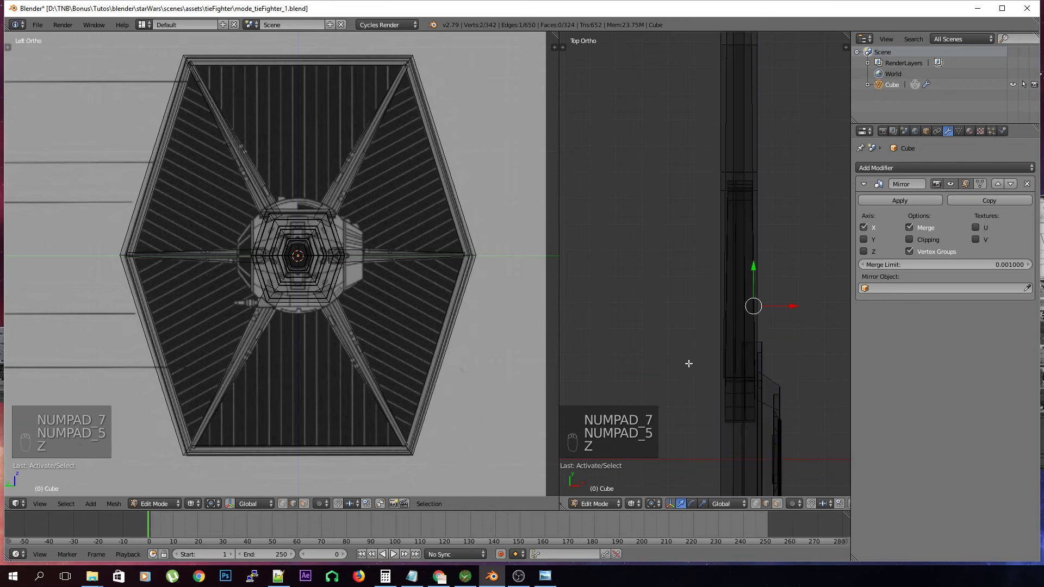
mouse_move(736, 368)
middle_down()
mouse_move(667, 327)
mouse_move(620, 354)
mouse_move(662, 364)
mouse_move(645, 347)
middle_up()
key(KP_5)
key(z)
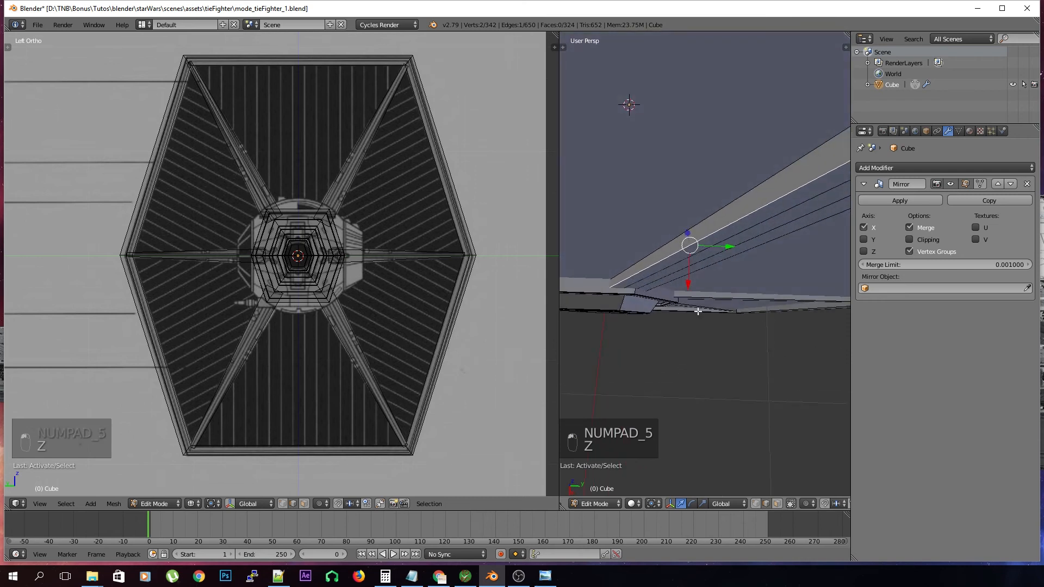
drag(689, 291, 758, 238)
drag(721, 272, 721, 270)
drag(759, 236, 752, 237)
drag(713, 268, 713, 272)
middle_drag(718, 292, 745, 319)
In vertex mode, move the vertex at the edge's outer tip about -0.036 in Y and -0.006 in Z
click(755, 505)
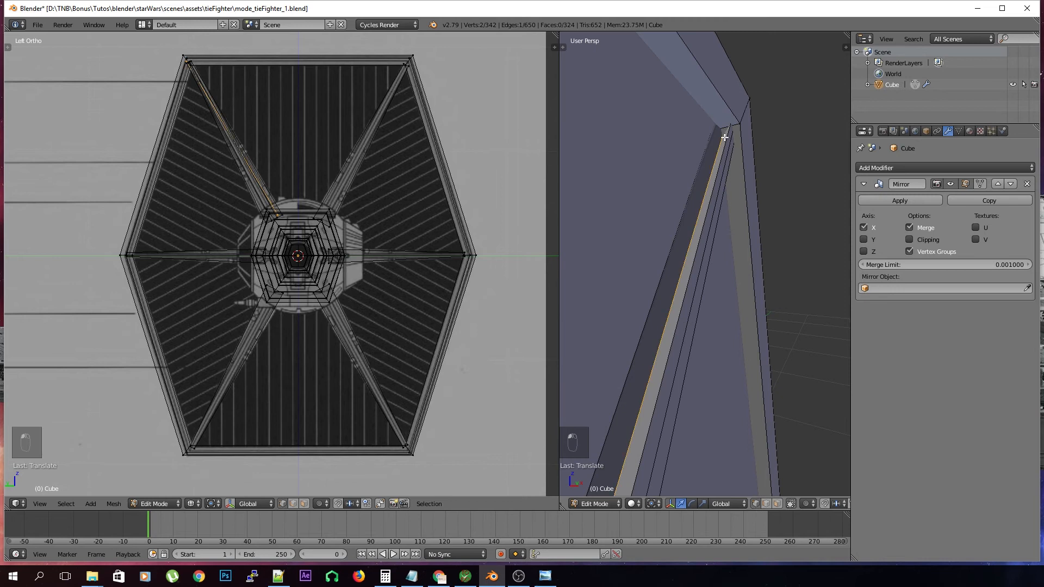
key(z)
right_click(730, 115)
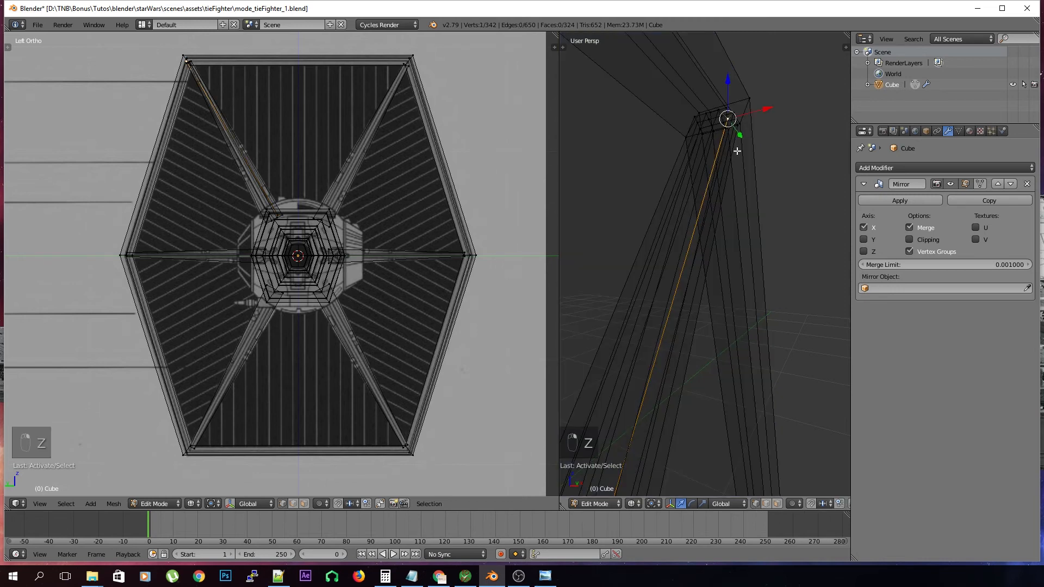
key(z)
middle_drag(761, 173, 729, 279)
key(KP_3)
key(KP_5)
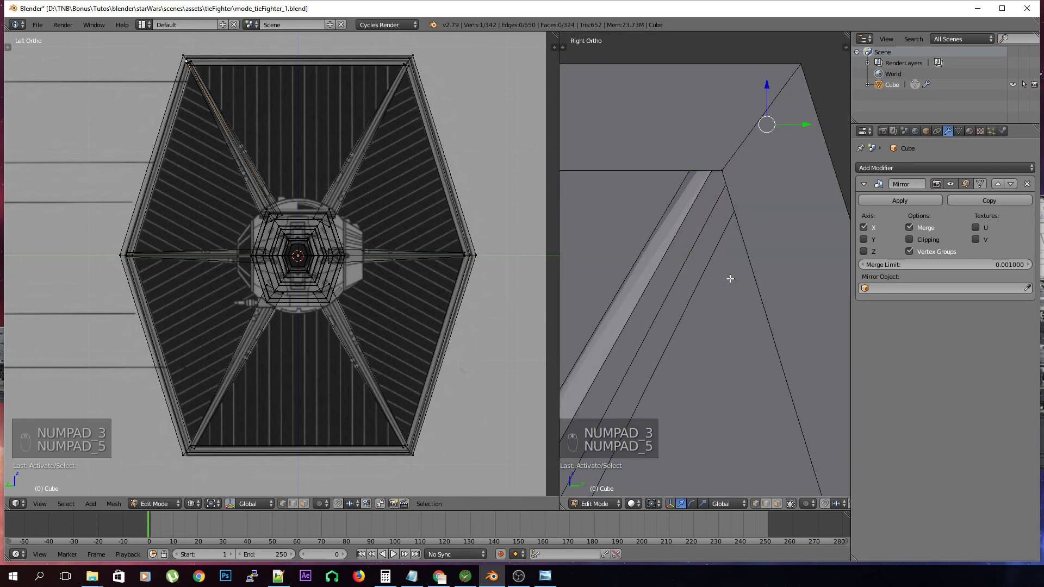
key(KP_5)
key(z)
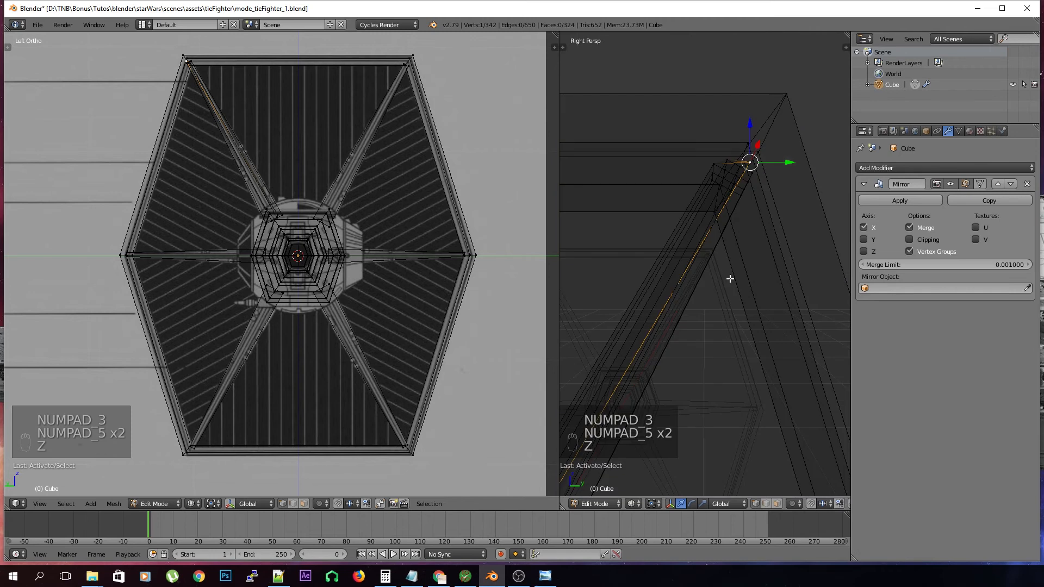
key(g)
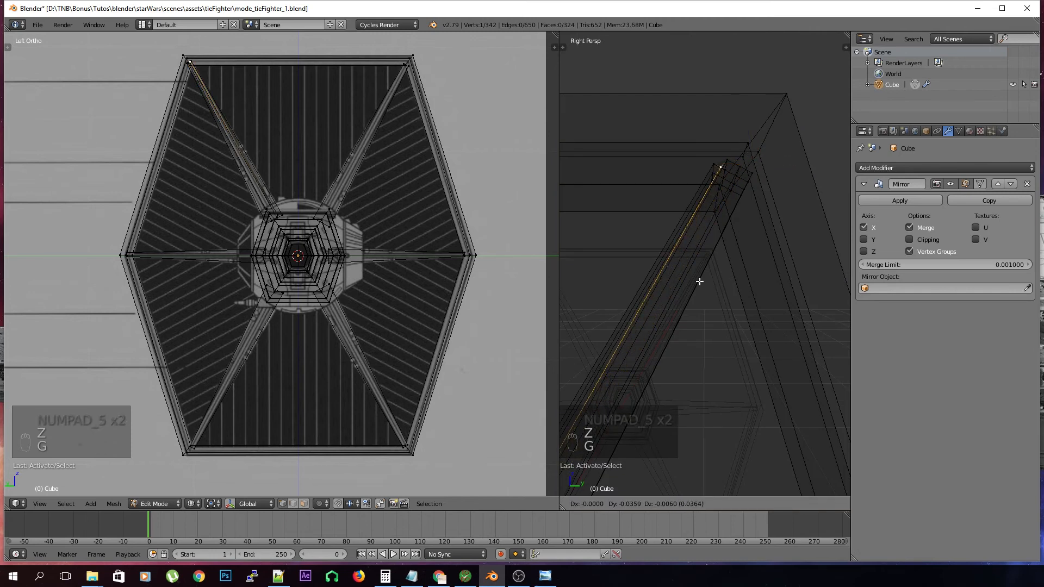
click(700, 278)
key(z)
mouse_move(699, 277)
middle_down()
mouse_move(664, 328)
mouse_move(709, 311)
mouse_move(771, 359)
mouse_move(683, 366)
mouse_move(674, 379)
mouse_move(695, 305)
middle_up()
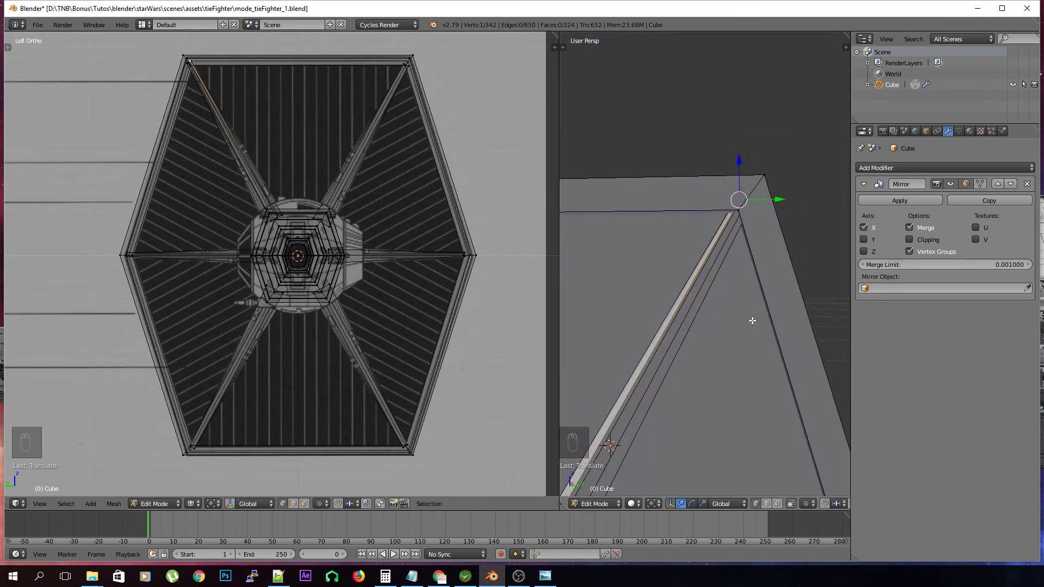
Nudge the tip vertex about -0.011 in Y and -0.008 in Z, and adjust it along X
key(KP_3)
key(g)
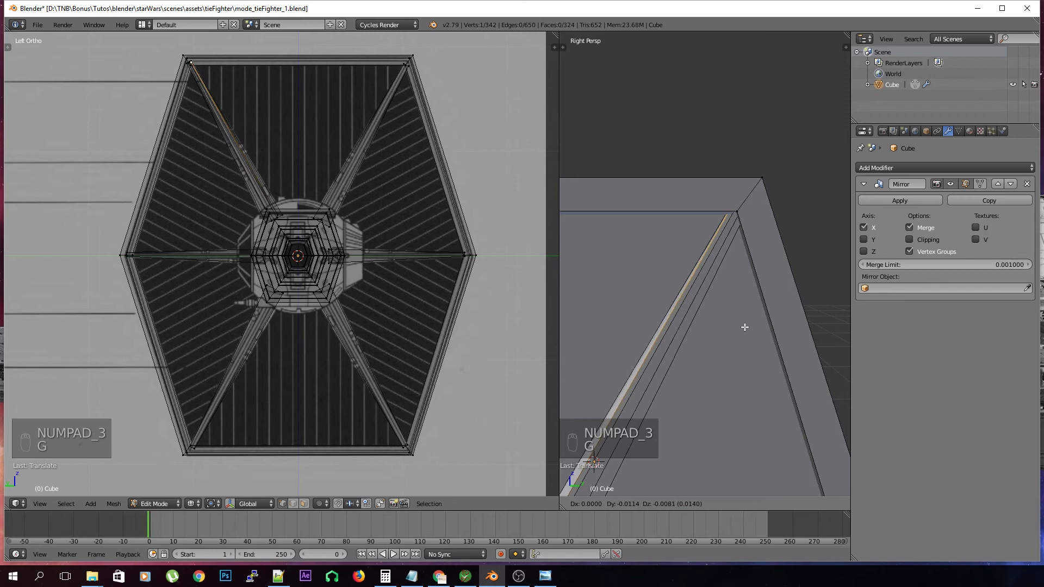
click(745, 327)
middle_drag(746, 326, 740, 218)
drag(728, 190, 732, 190)
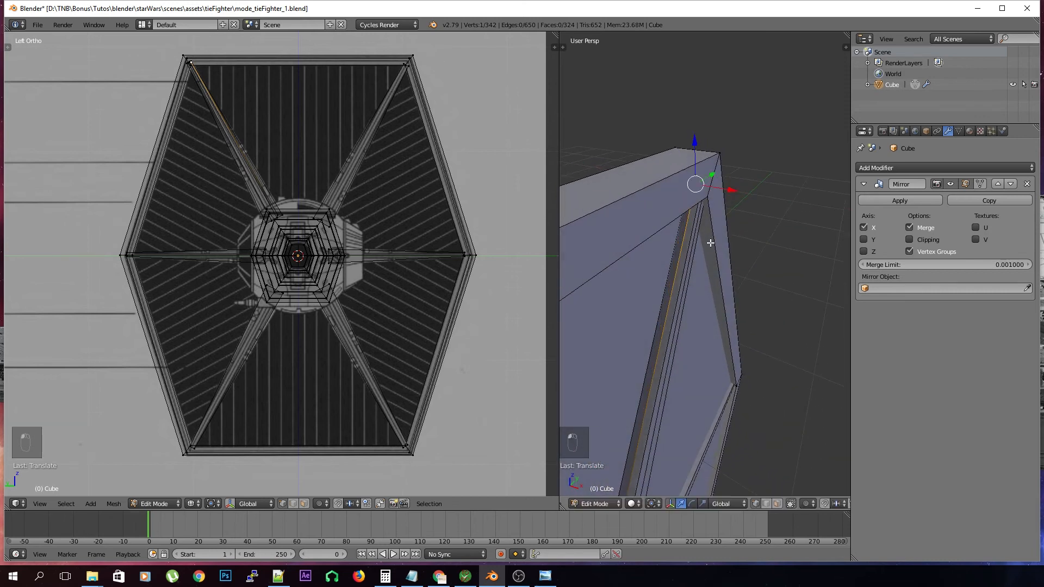
Undo the strut's vertex and edge moves together with all its loop cuts
shift+middle_drag(724, 256, 764, 139)
middle_drag(772, 273, 723, 254)
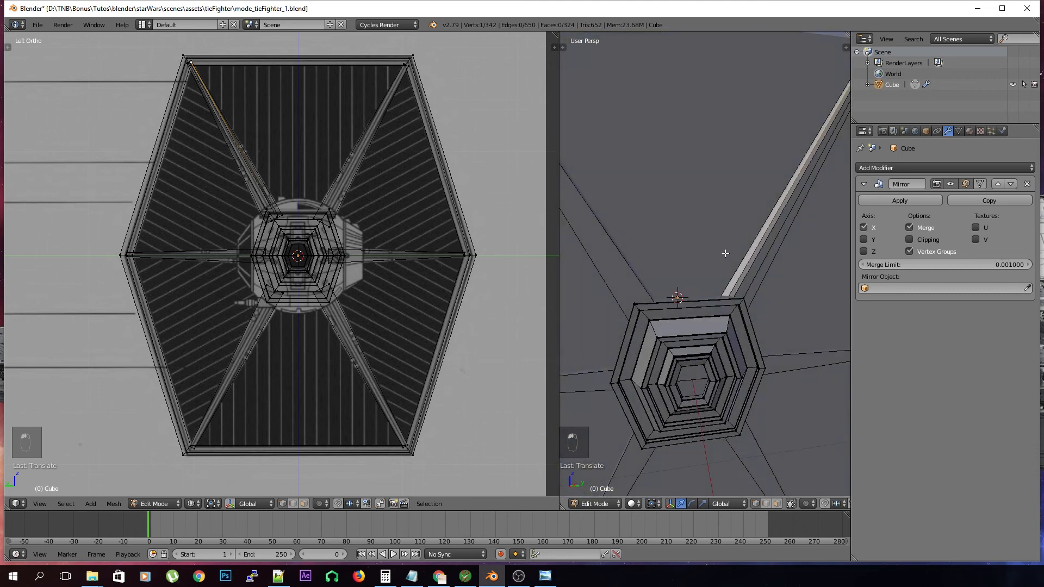
scroll(740, 258, down, 4)
scroll(741, 258, up, 5)
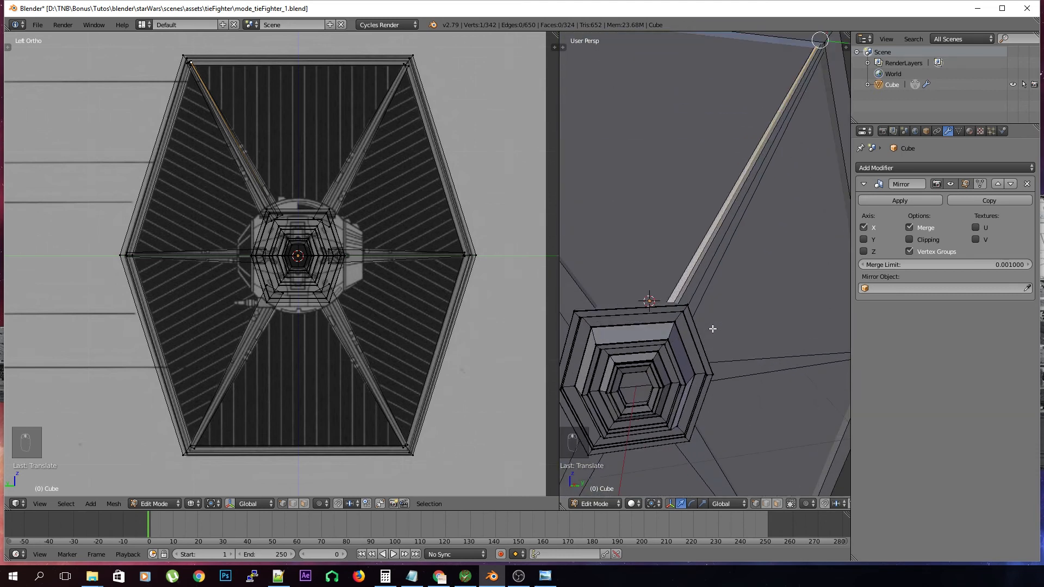
key(ctrl+z)
key(ctrl+z)
key(ctrl+z)
key(ctrl+z)
key(ctrl+z)
key(ctrl+z)
key(ctrl+z)
key(ctrl+z)
key(ctrl+z)
key(ctrl+z)
key(ctrl+z)
key(ctrl+z)
key(ctrl+z)
key(ctrl+z)
key(ctrl+z)
key(ctrl+z)
key(ctrl+z)
key(ctrl+z)
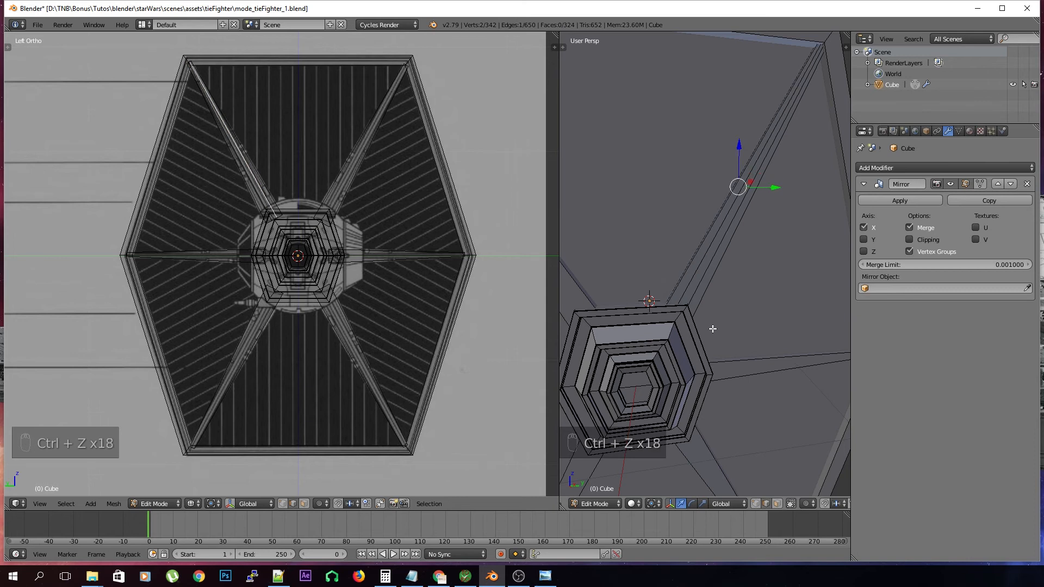
shift+middle_drag(754, 319, 757, 348)
key(ctrl+z)
key(ctrl+z)
key(ctrl+z)
key(ctrl+z)
key(ctrl+z)
key(ctrl+z)
key(ctrl+z)
key(ctrl+z)
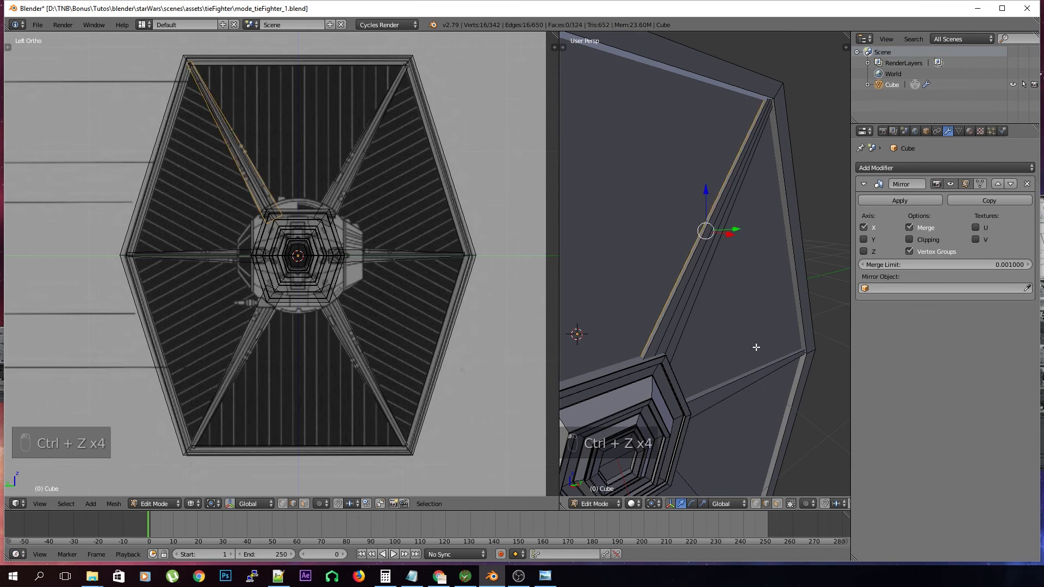
Select the long front and back faces of the upper strut on the +Y side
right_click(746, 263)
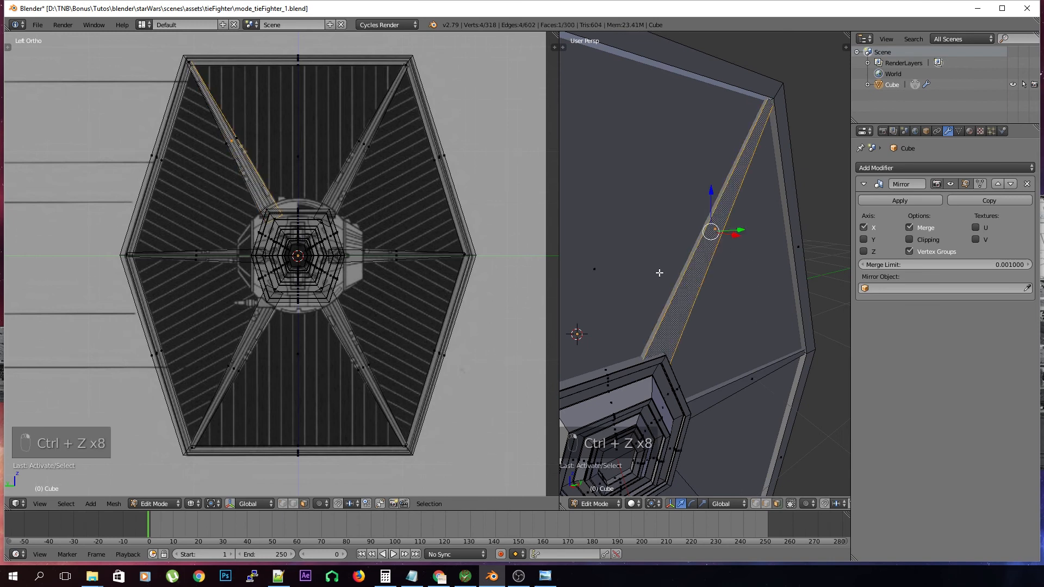
middle_drag(747, 263, 771, 281)
shift+right_click(667, 233)
middle_drag(688, 281, 735, 313)
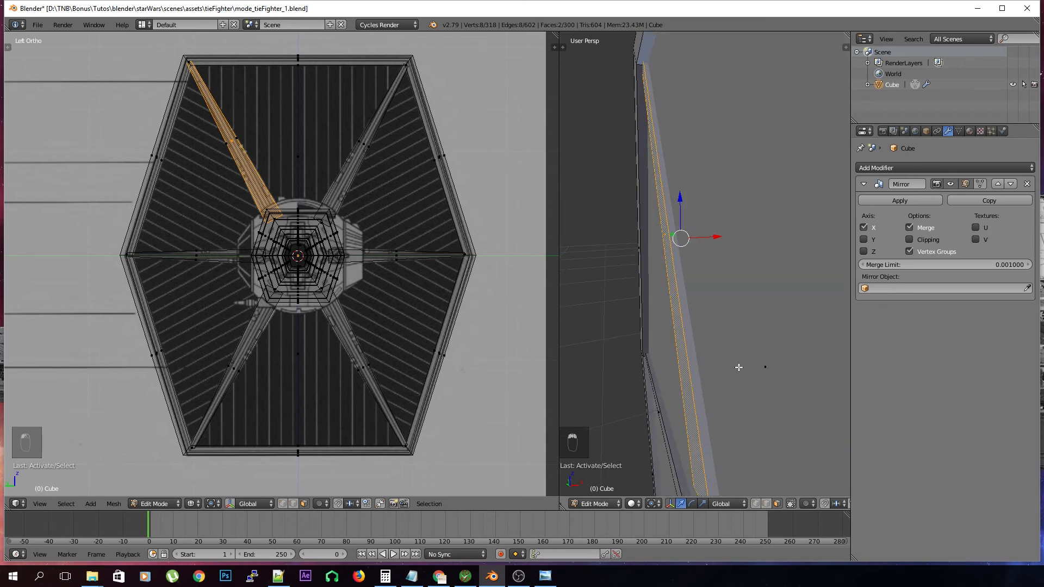
Try to scale and inset the two selected strut faces
key(s)
click(749, 350)
middle_drag(748, 350, 692, 354)
key(i)
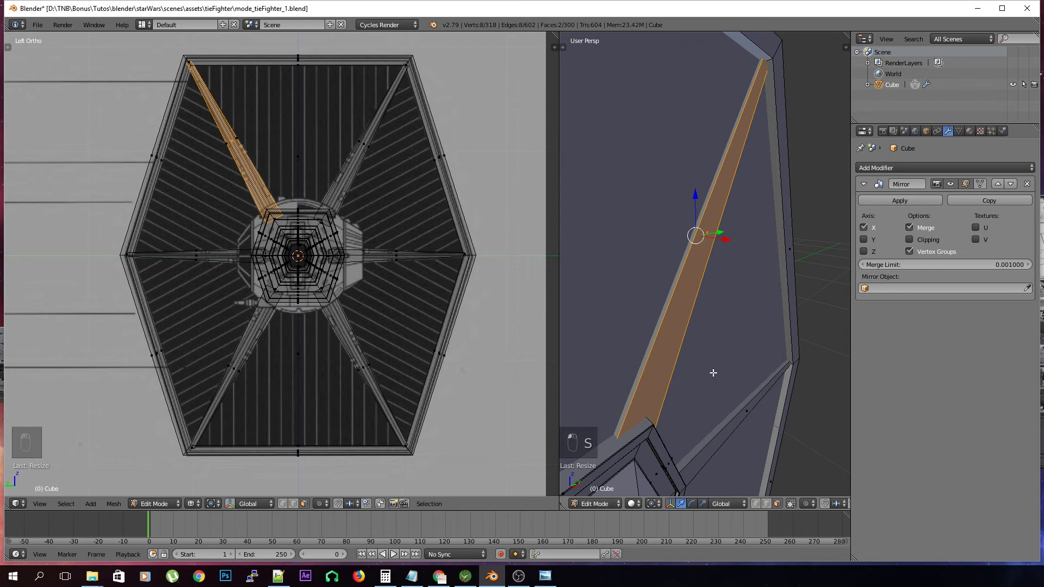
key(Escape)
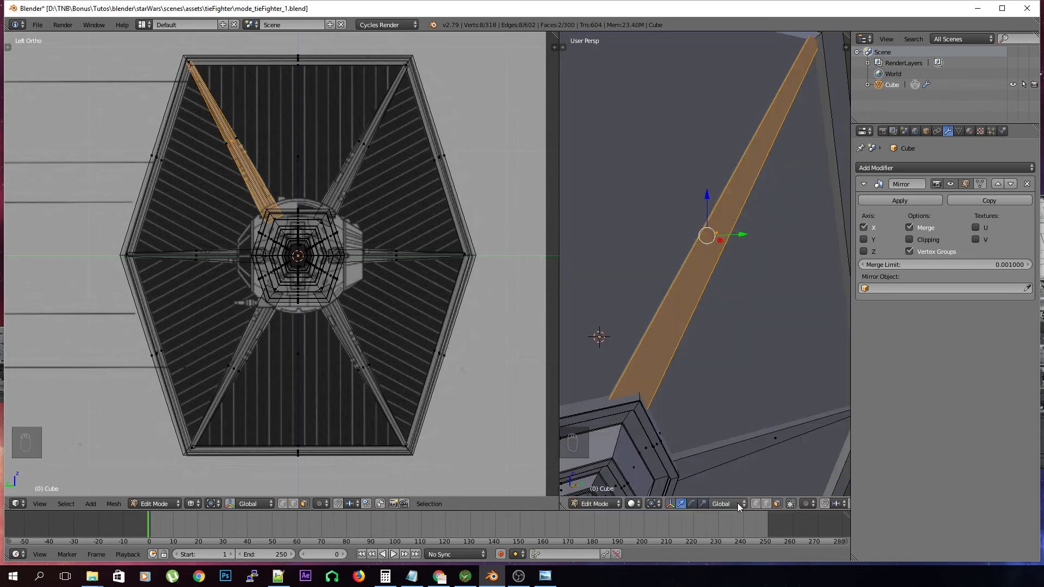
Set the pivot point to Individual Origins, extrude both strut faces in place and scale the new faces down
click(653, 504)
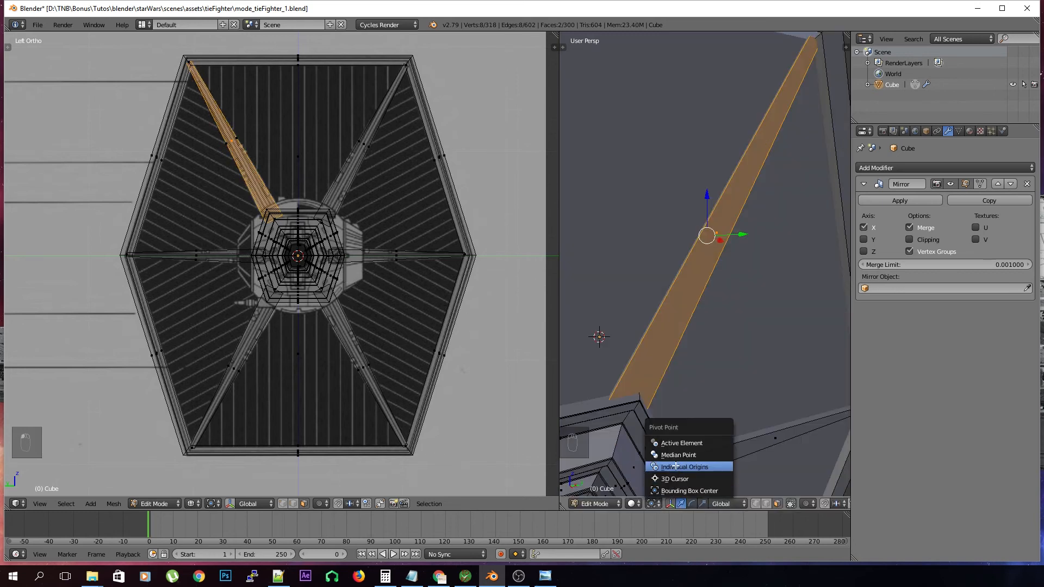
click(675, 467)
key(e)
right_click(702, 405)
key(s)
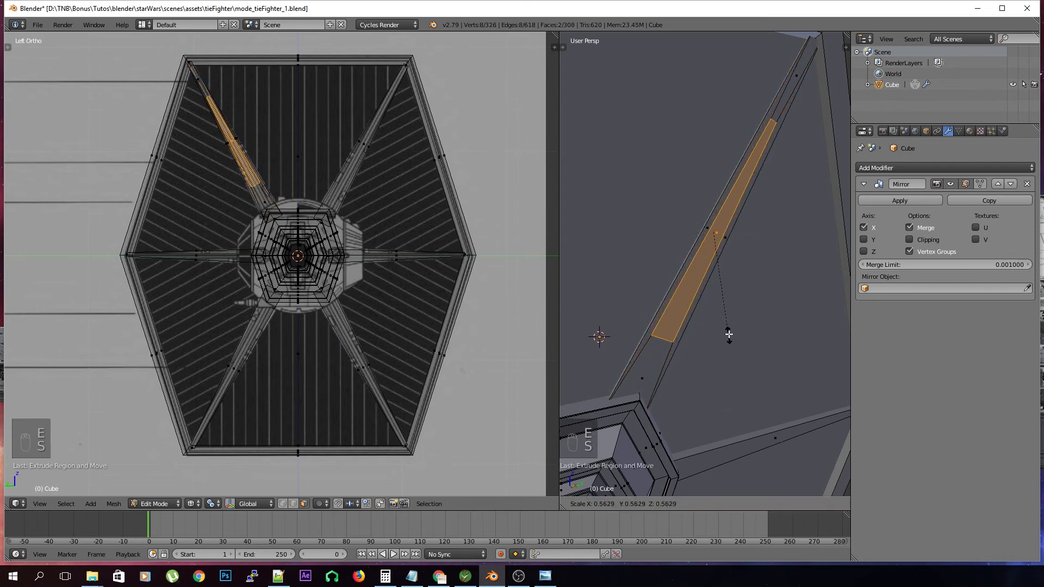
click(730, 292)
Switch to edge selection and remove the long edges of both shrunken strut faces from the selection
click(766, 504)
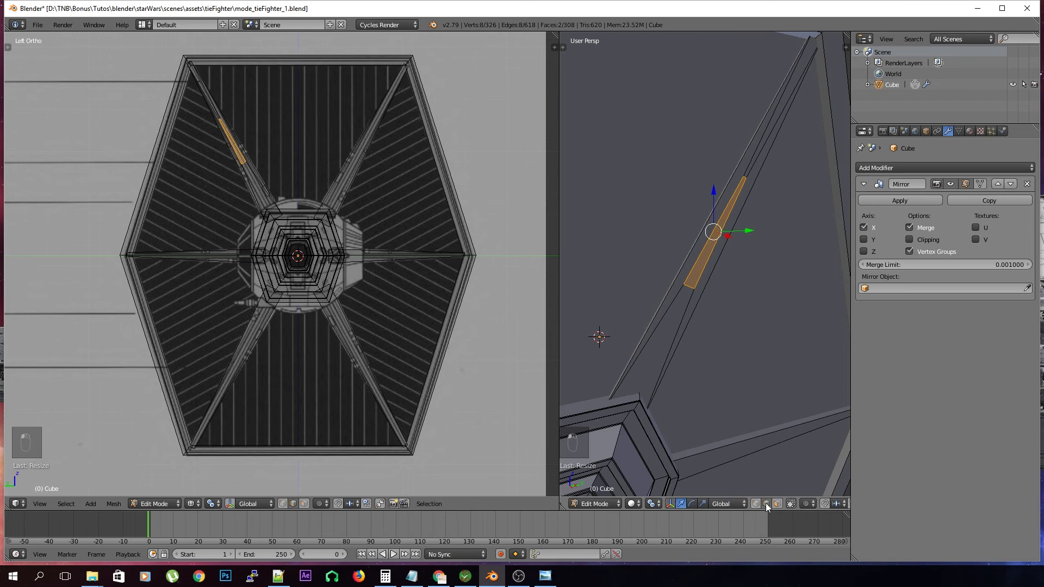
shift+right_click(708, 262)
shift+right_click(699, 252)
middle_drag(692, 266, 483, 279)
shift+right_click(691, 252)
shift+right_click(673, 243)
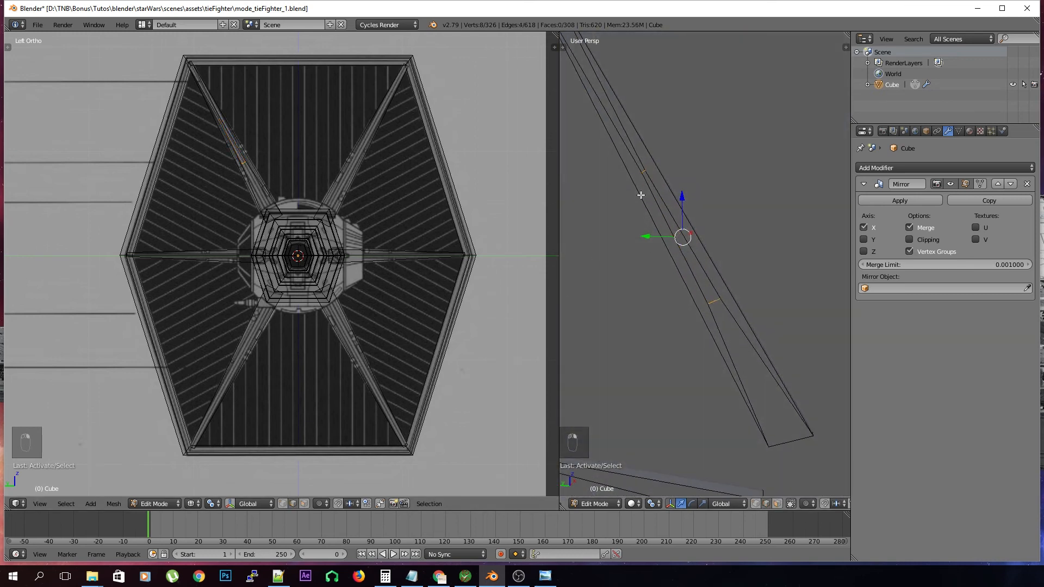
Select the upper short edge of both the front and back shrunken faces, and hide the manipulator
right_click(644, 171)
scroll(655, 275, down, 3)
shift+middle_drag(655, 276, 832, 318)
scroll(713, 266, up, 2)
shift+right_click(698, 248)
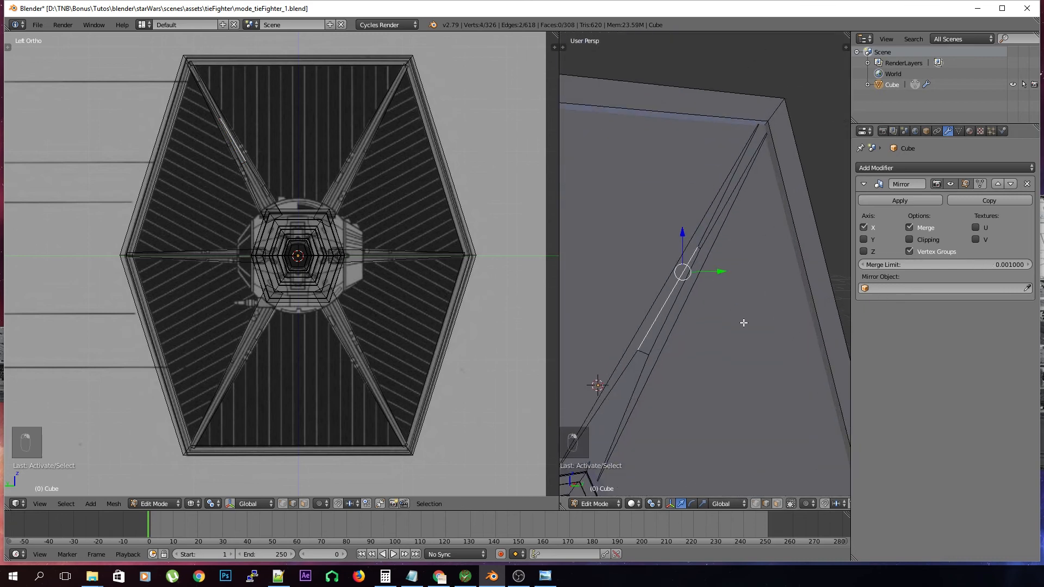
key(ctrl+z)
key(z)
mouse_move(701, 261)
middle_down()
mouse_move(723, 291)
mouse_move(701, 278)
middle_up()
key(ctrl+space)
shift+right_click(668, 224)
key(z)
middle_drag(710, 298, 677, 291)
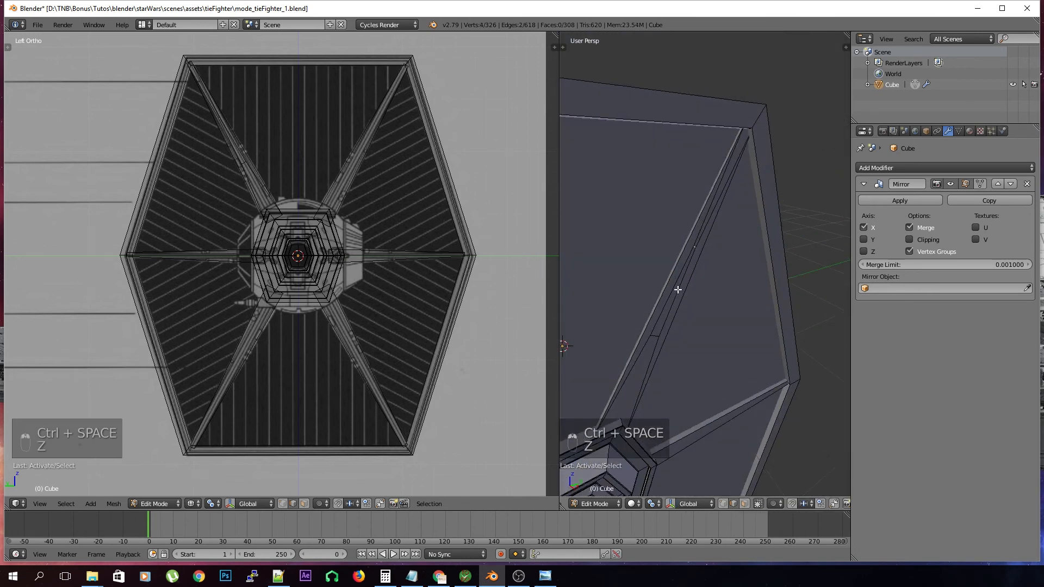
Move the selected upper short edges of the two shrunken strut faces down along the strut toward the hub
key(KP_3)
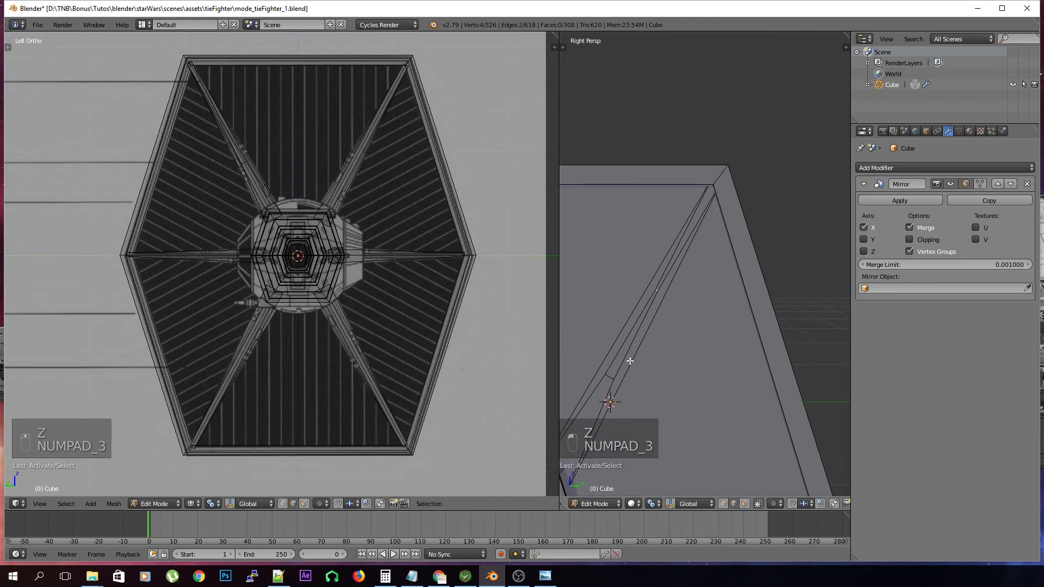
key(z)
key(z)
key(g)
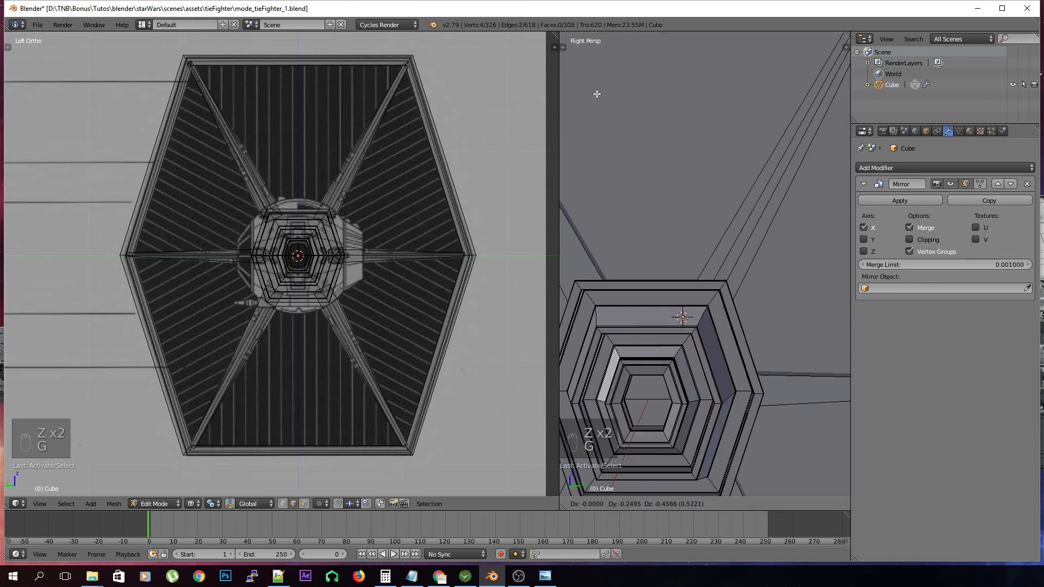
click(571, 141)
scroll(667, 299, up, 2)
Select the front and back shrunken faces of the strut in face mode, and extrude both slightly along their normals
click(744, 504)
right_click(775, 170)
middle_drag(775, 170, 678, 207)
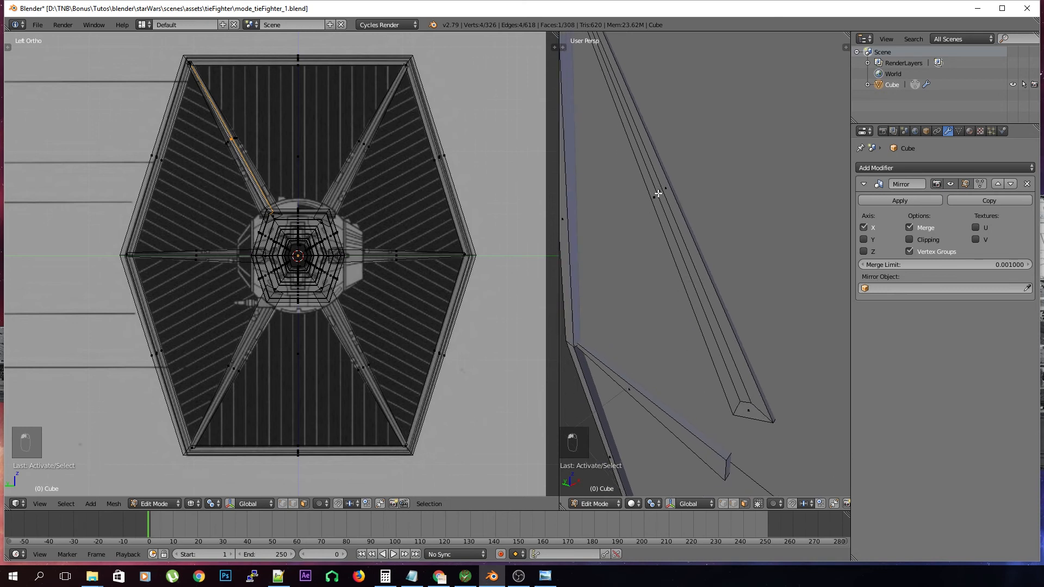
shift+right_click(658, 194)
key(alt+e)
click(675, 205)
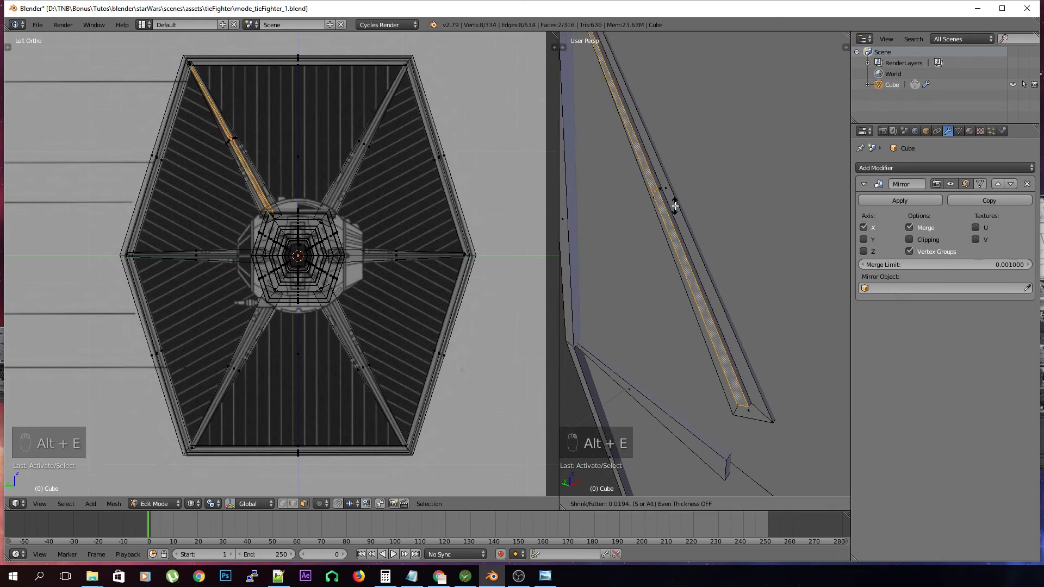
click(674, 206)
Bevel the two extruded strut faces slightly, and clear the selection
mouse_move(733, 251)
middle_down()
mouse_move(604, 227)
mouse_move(721, 252)
middle_up()
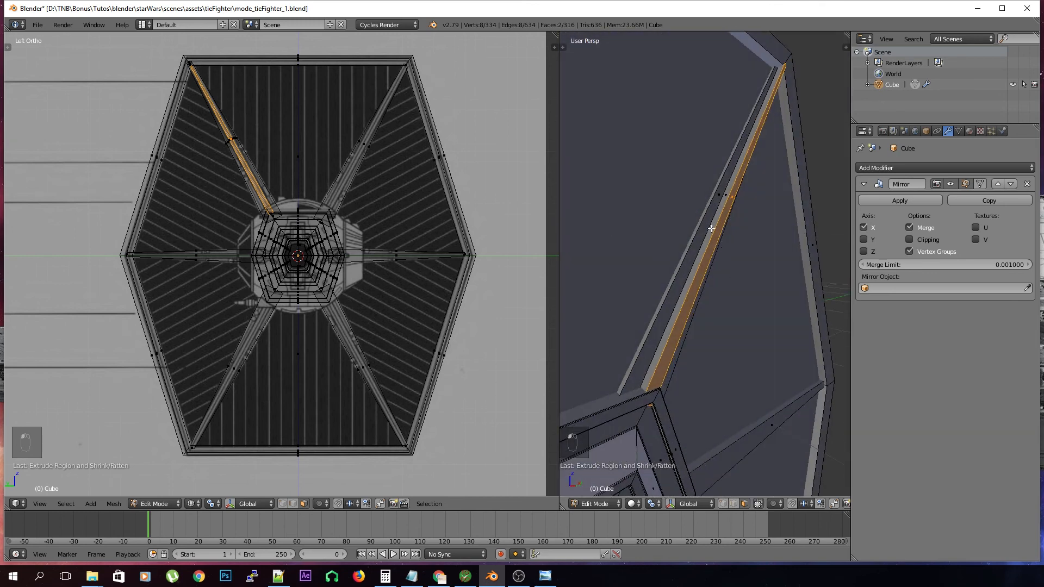
key(ctrl+b)
click(721, 231)
key(a)
Select the vertices at the detailed strut's outer tip, including hidden ones, and move them along X
middle_drag(730, 230, 804, 381)
click(725, 506)
scroll(750, 361, up, 1)
scroll(788, 316, up, 1)
scroll(733, 309, up, 1)
click(759, 504)
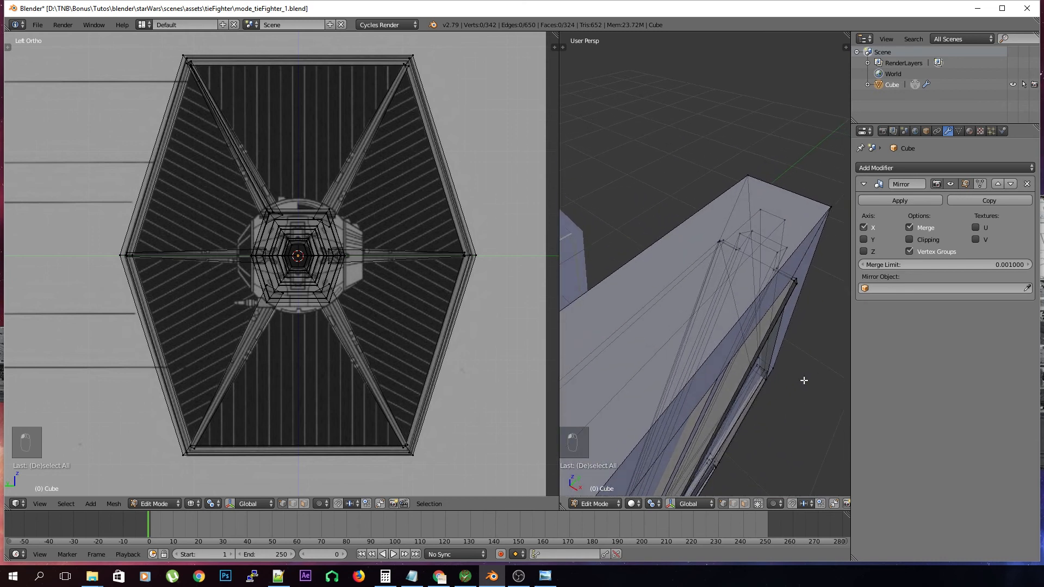
mouse_move(796, 277)
ctrl+mouse_down()
mouse_move(805, 299)
mouse_move(793, 290)
ctrl+mouse_up()
middle_drag(805, 321, 771, 282)
middle_drag(742, 247, 773, 236)
shift+right_click(804, 193)
middle_drag(804, 194, 773, 260)
key(g)
key(x)
click(771, 253)
key(a)
Return to Object Mode, and save the model over the existing file
key(Tab)
middle_drag(767, 256, 637, 284)
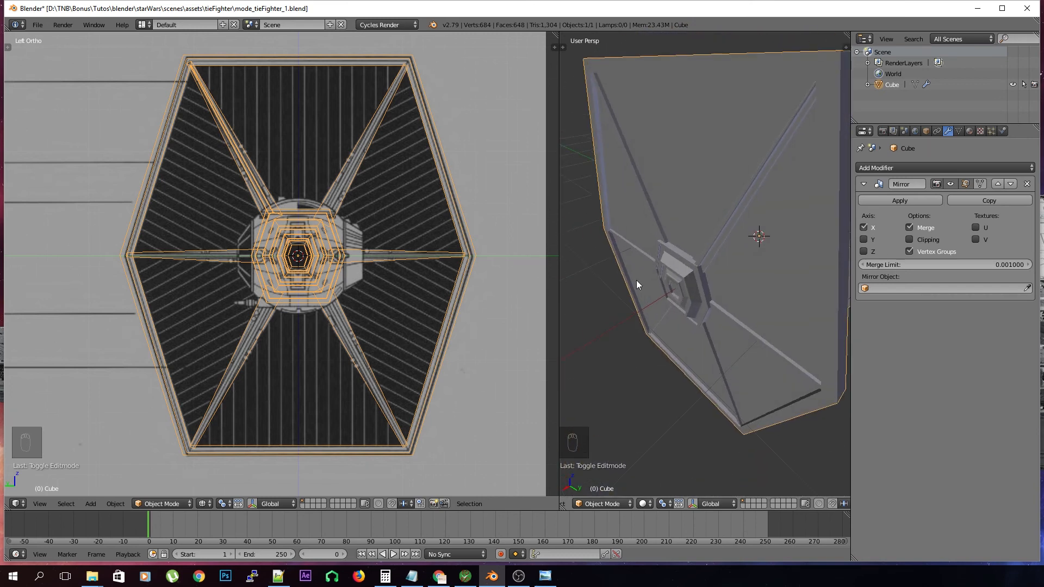
key(ctrl+s)
click(696, 251)
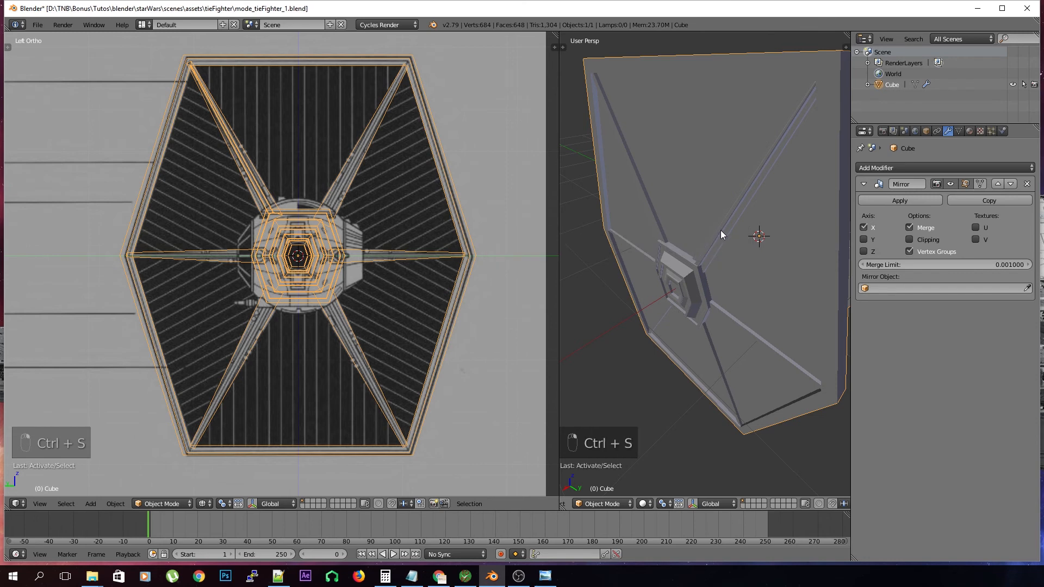
Enter Edit Mode on the wing object, and clear the selection with the whole wing in view
key(Tab)
key(Tab)
middle_drag(720, 231, 618, 270)
key(Tab)
key(a)
key(a)
key(a)
key(a)
key(a)
key(a)
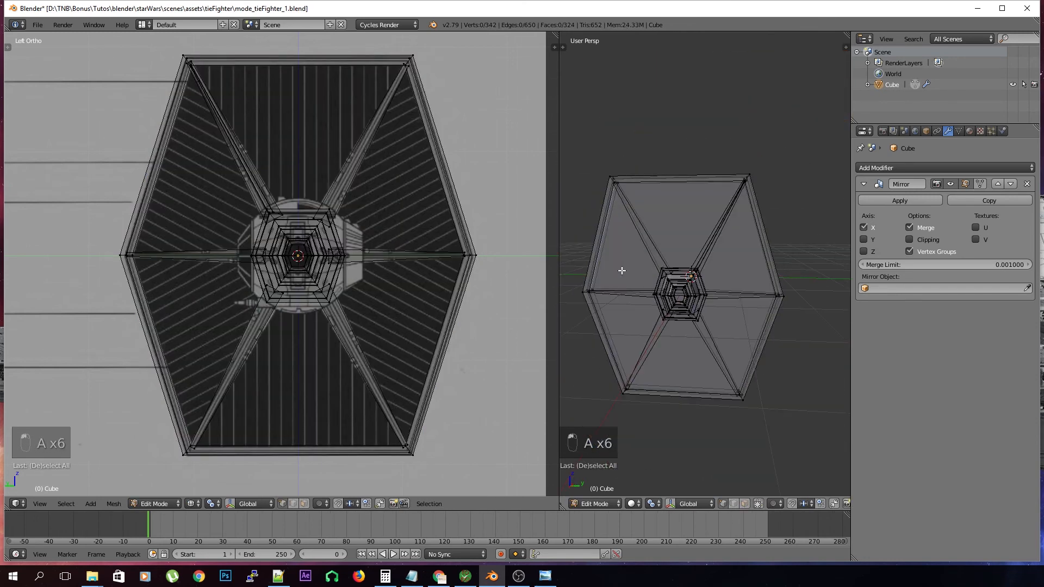
Select the five plain struts as linked geometry, without the hub, and delete them
key(l)
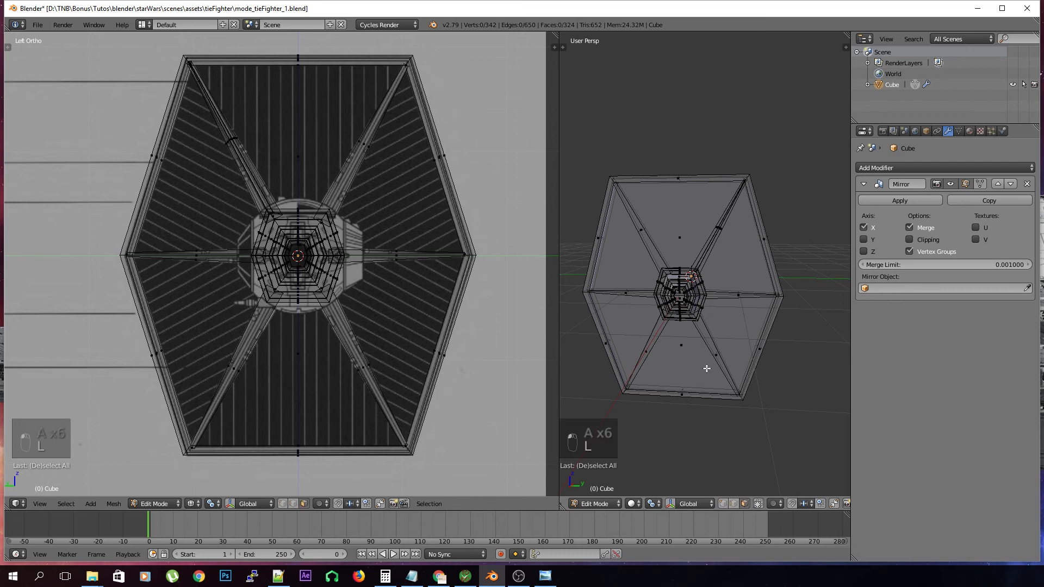
key(l)
key(l)
key(l)
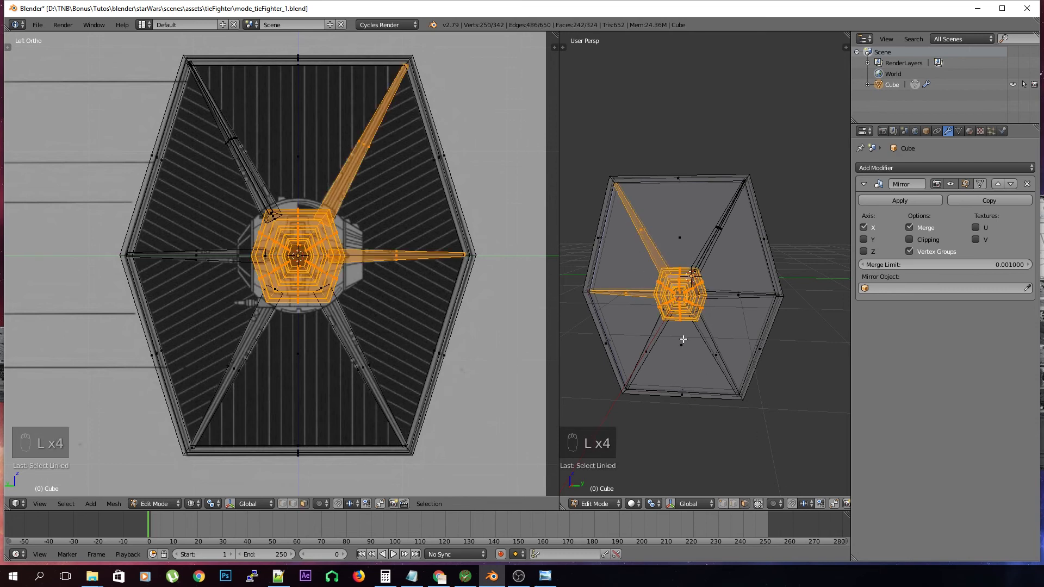
key(ctrl+z)
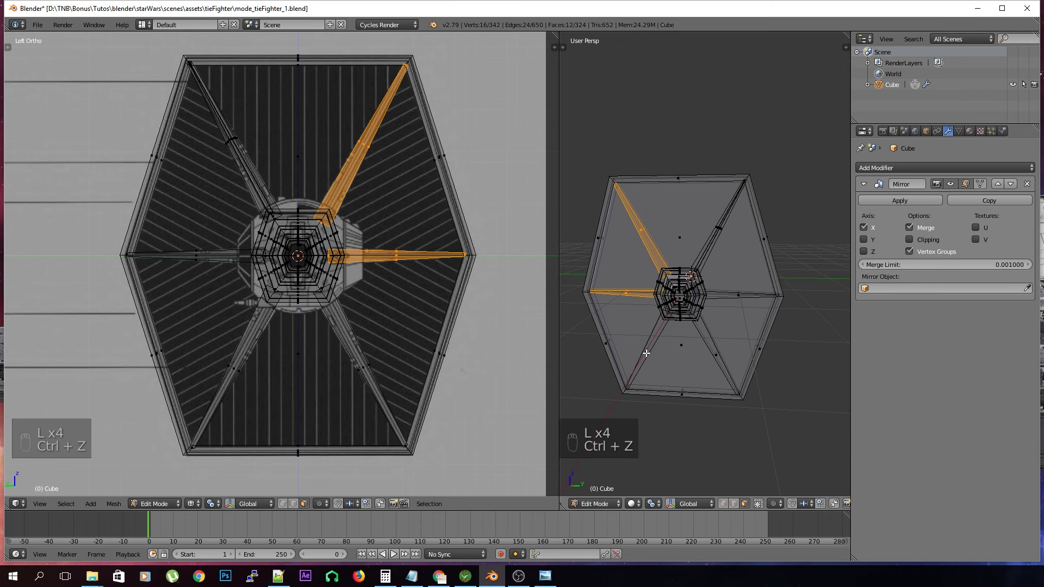
key(l)
key(l)
key(l)
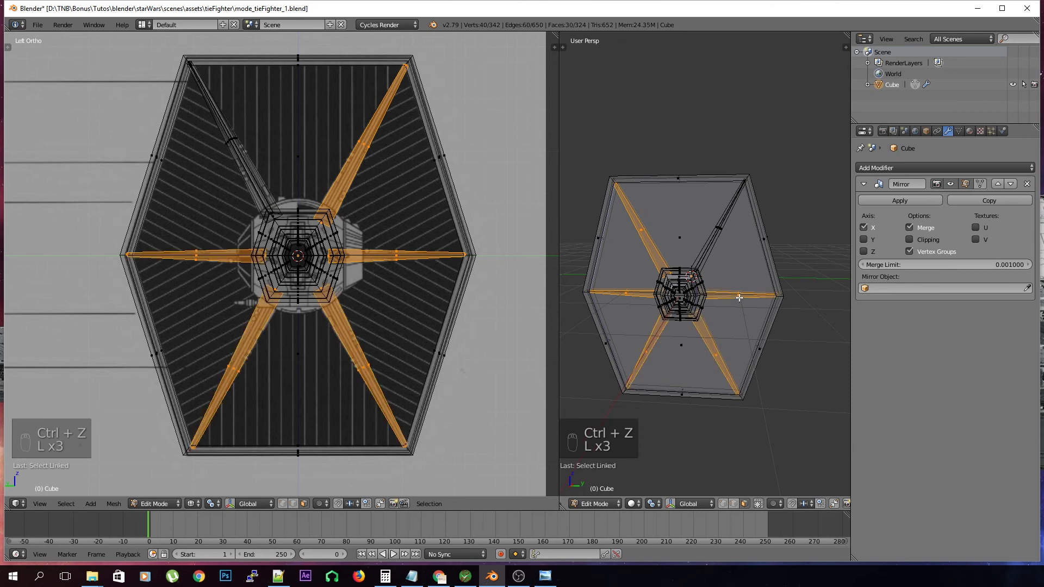
key(x)
key(Down)
click(739, 298)
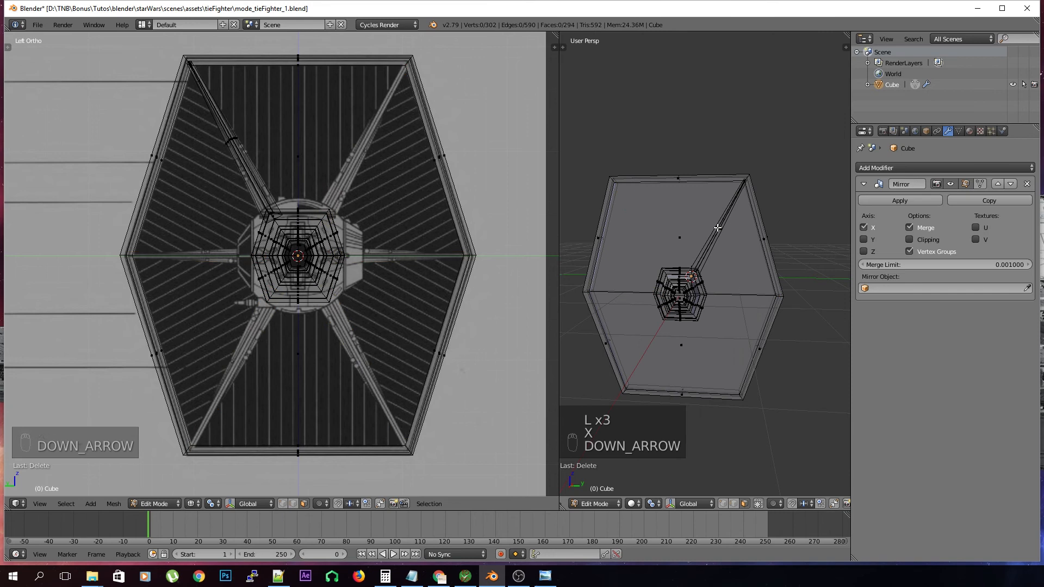
Select the whole detailed strut, show it in the orthographic right view, and set the pivot point to 3D Cursor
key(l)
key(KP_3)
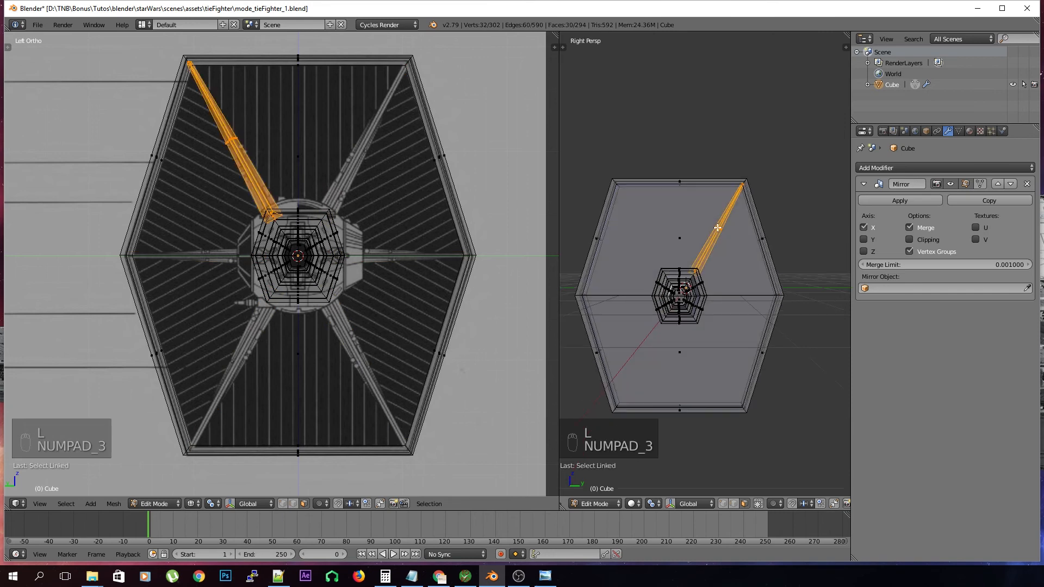
key(KP_5)
scroll(718, 228, up, 3)
shift+middle_drag(738, 283, 794, 254)
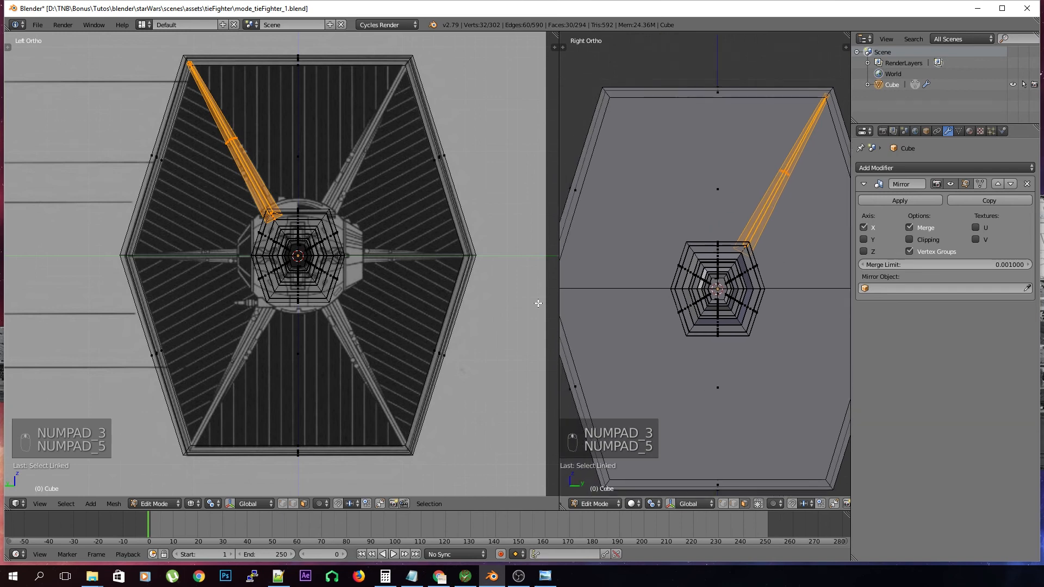
key(period)
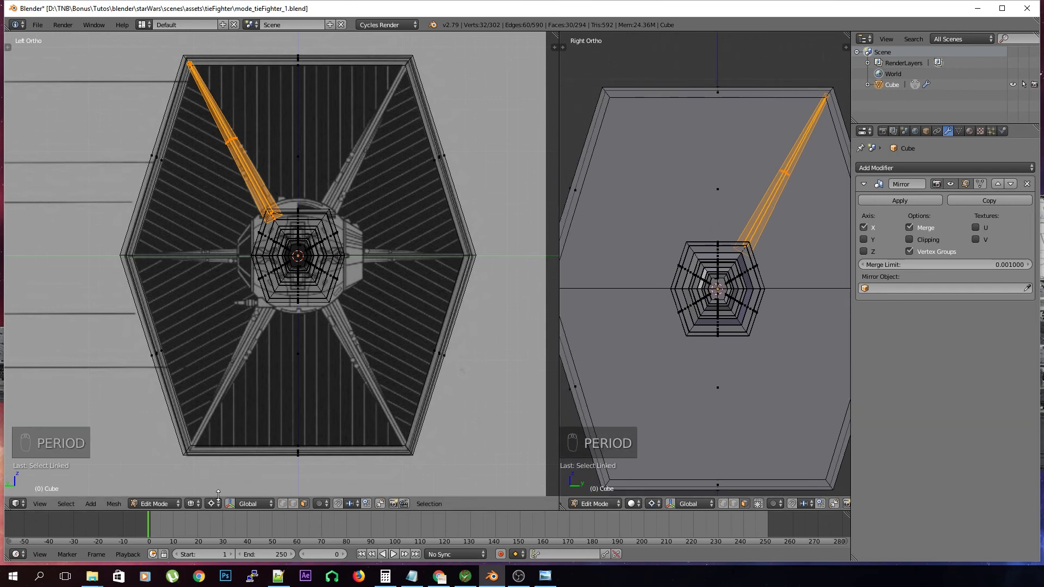
Try to duplicate the detailed strut, rotate the copy about the hub and repeat the last rotation around the wing
shift+middle_drag(321, 206, 320, 217)
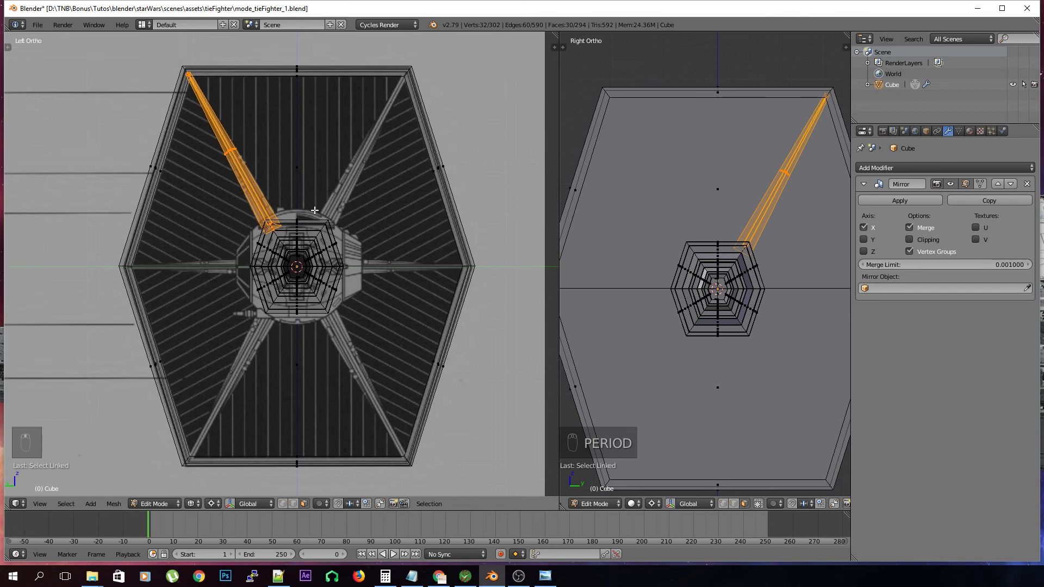
key(shift+d)
key(r)
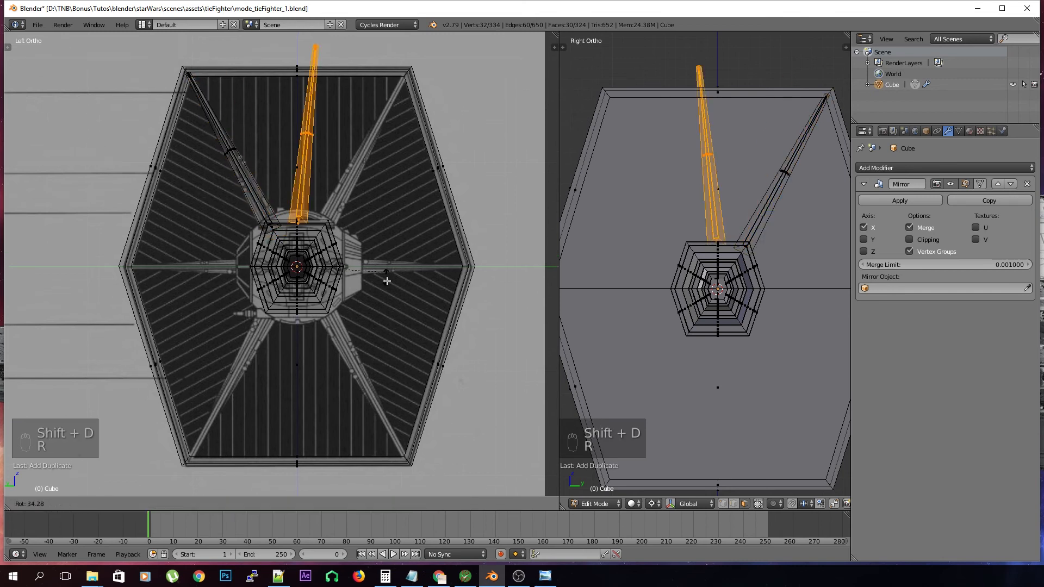
click(375, 311)
key(shift+r)
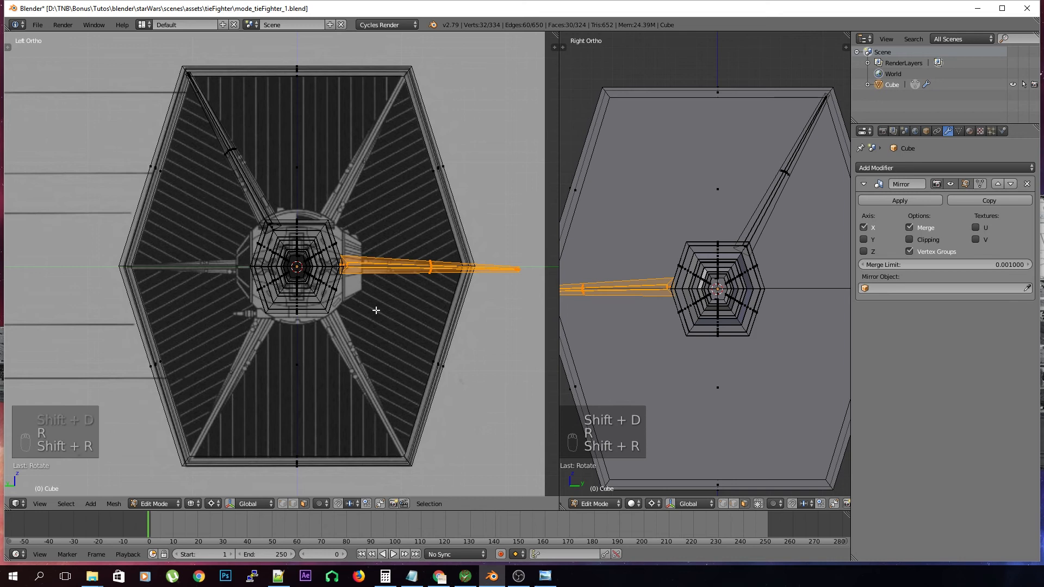
key(shift+r)
key(shift+r)
key(shift+r)
key(shift+r)
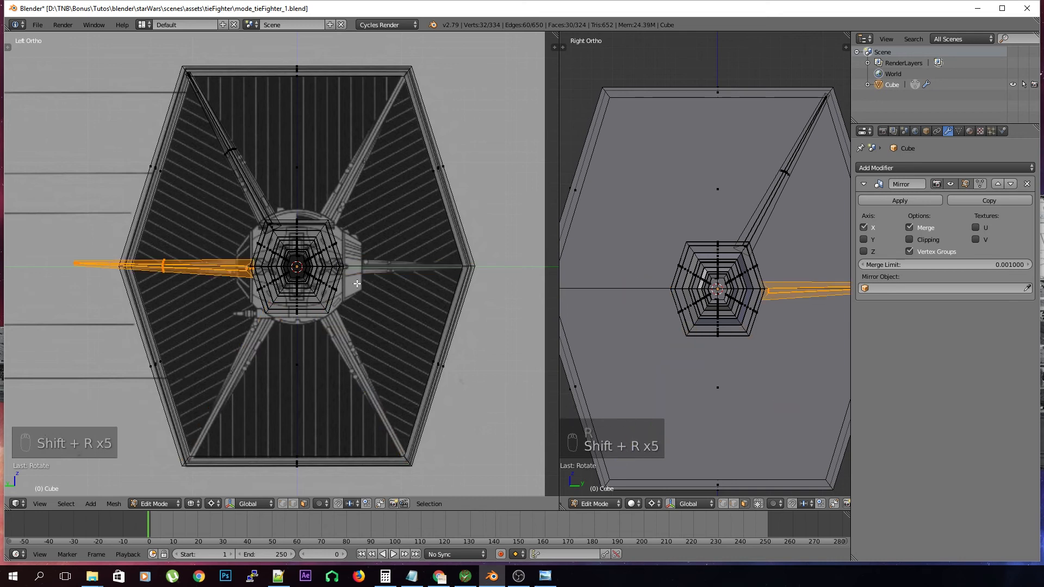
Undo the repeated rotations of the duplicated strut
key(ctrl+z)
key(ctrl+z)
key(ctrl+z)
key(ctrl+z)
key(ctrl+z)
key(ctrl+z)
key(ctrl+z)
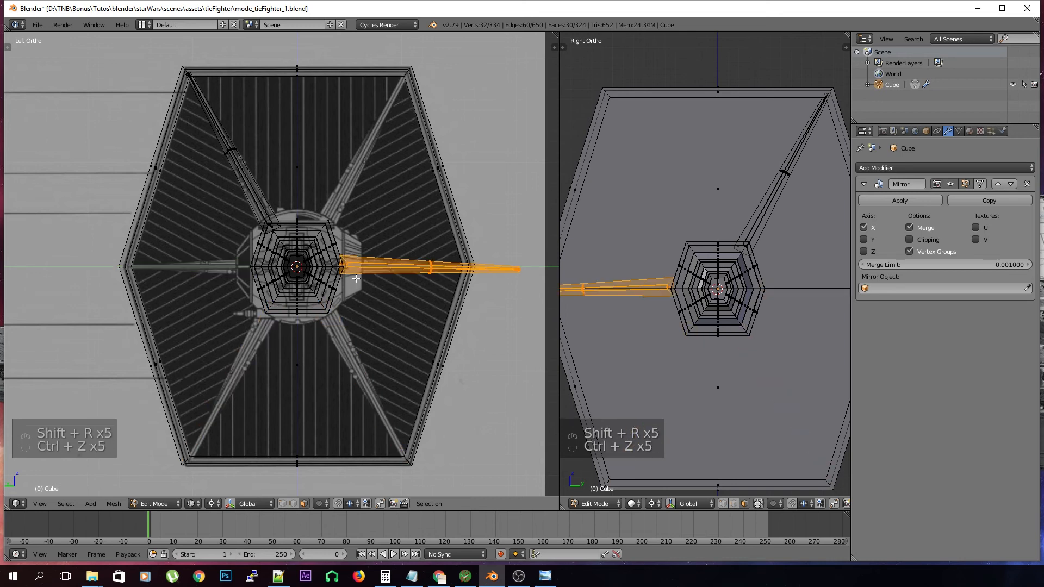
Duplicate the detailed strut rotated about 59° around the hub, and repeat that duplication until all six directions have struts
key(shift+d)
key(r)
click(321, 341)
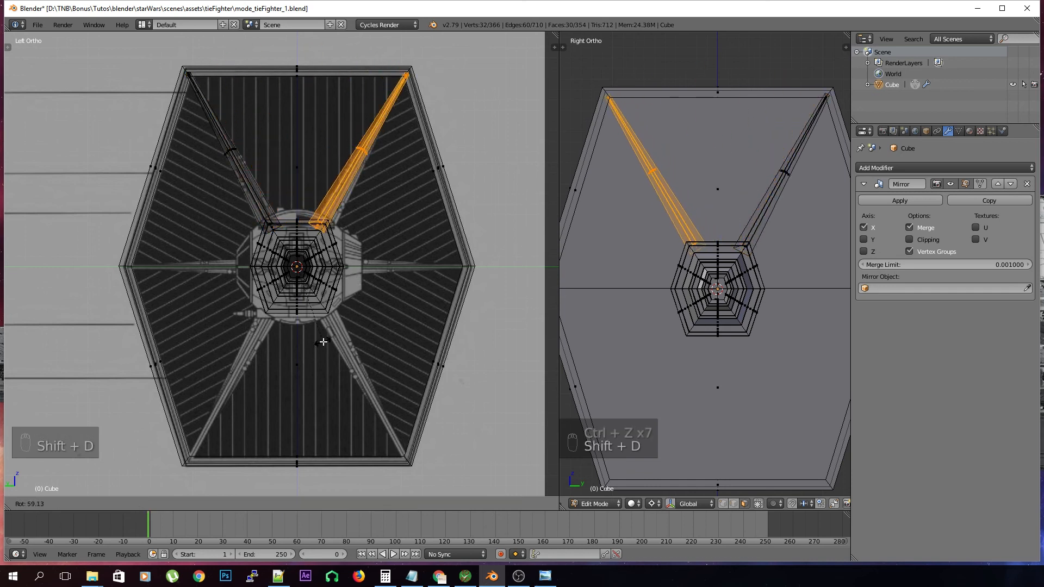
key(shift+r)
key(shift+r)
key(shift+r)
key(shift+r)
key(shift+r)
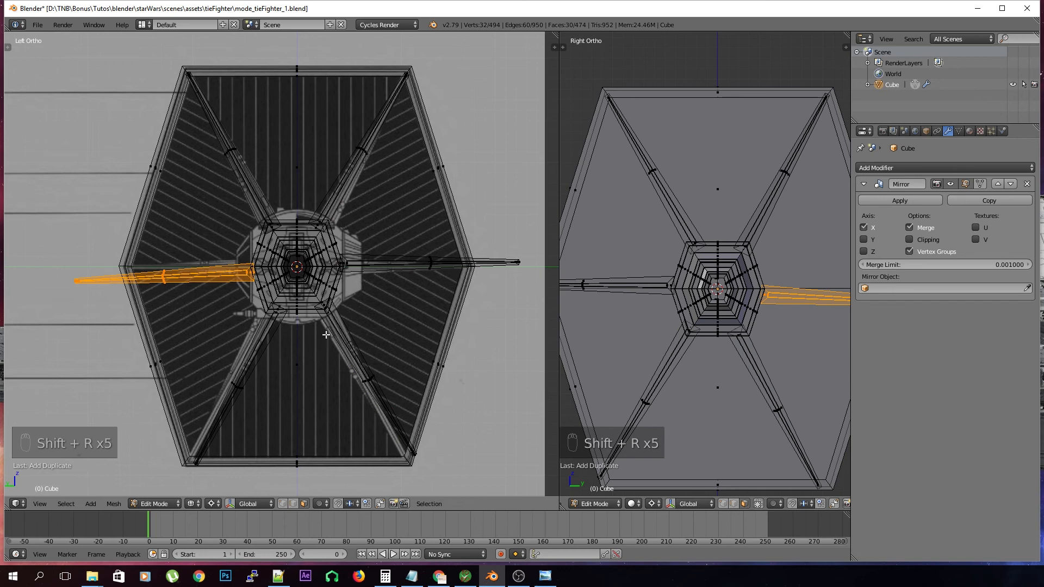
Rotate the horizontal strut on the +Y side level, and scale it by 0.741 in Y and Z
key(r)
click(361, 291)
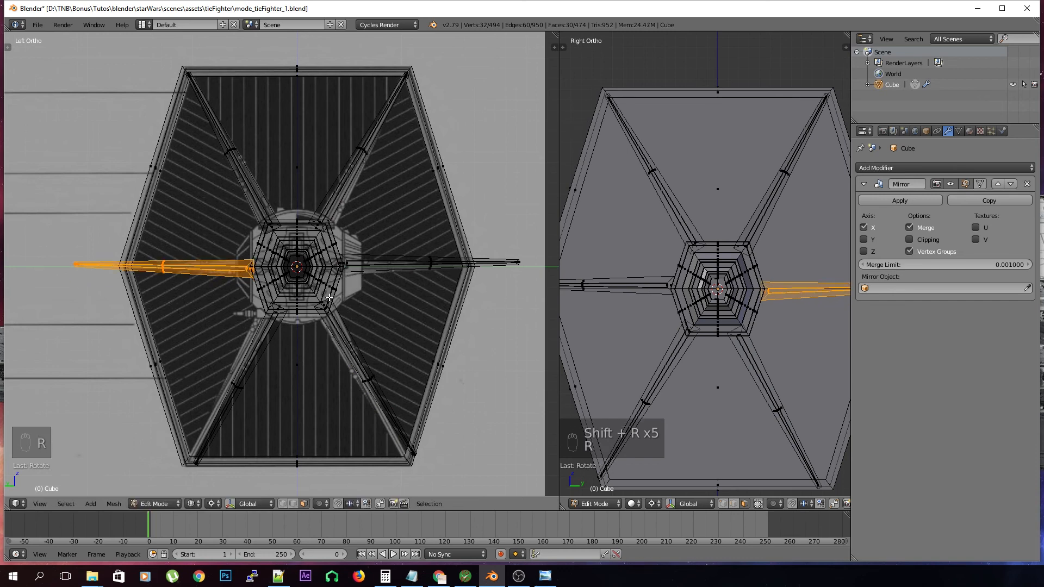
shift+middle_drag(302, 290, 321, 288)
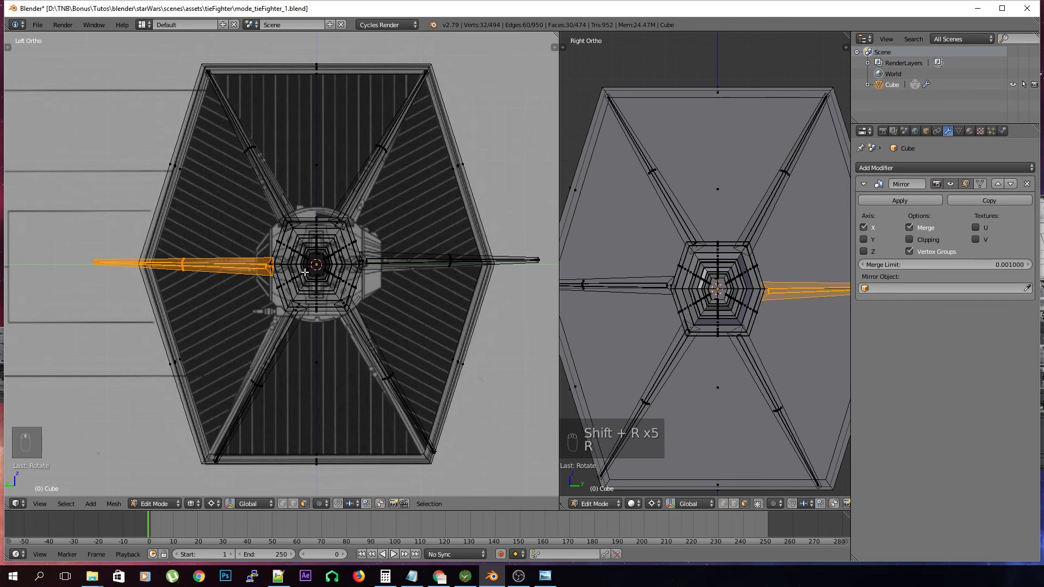
key(s)
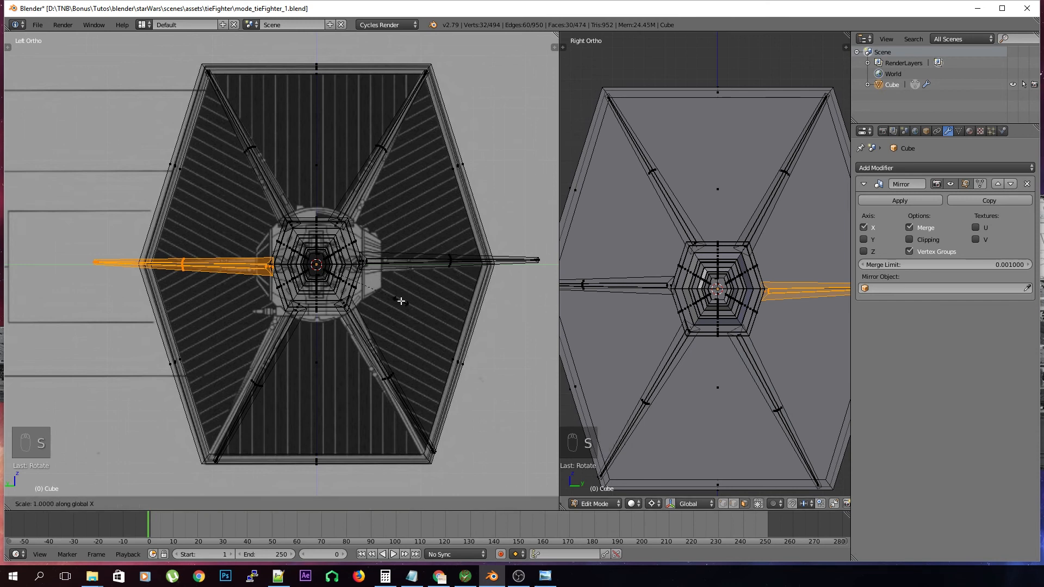
right_click(386, 291)
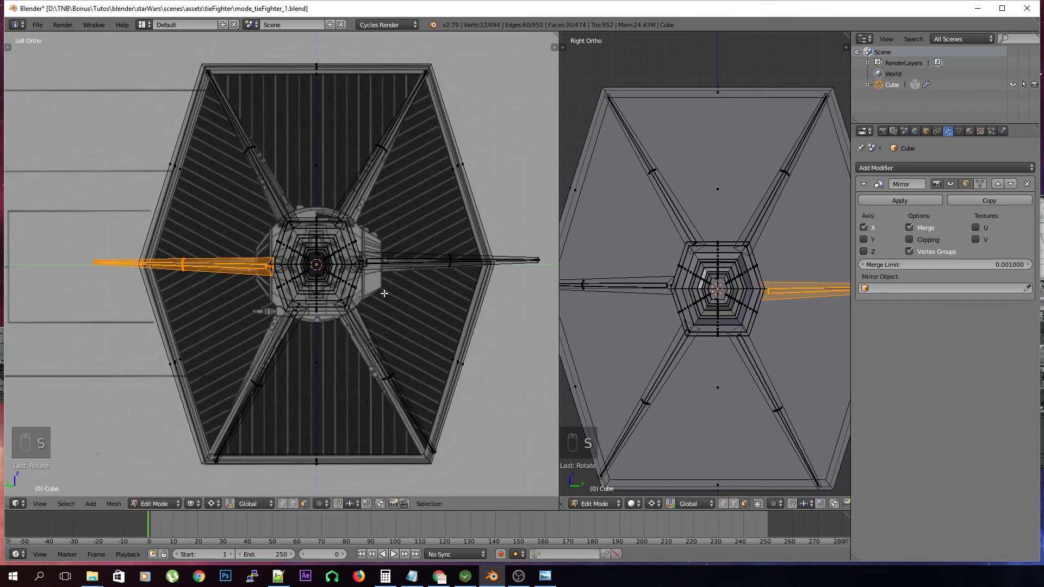
key(s)
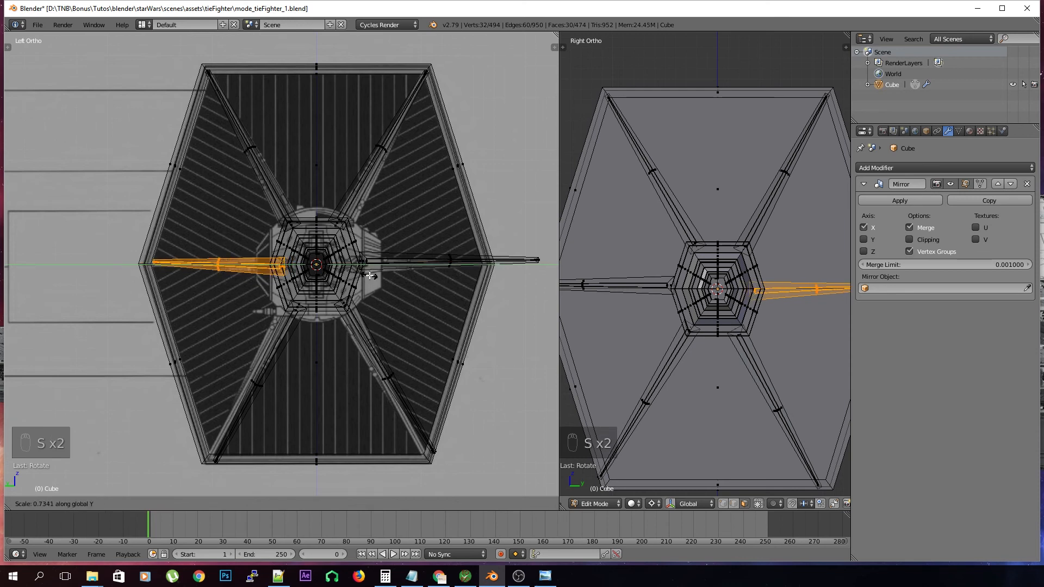
click(369, 276)
key(t)
click(21, 480)
scroll(388, 316, up, 3)
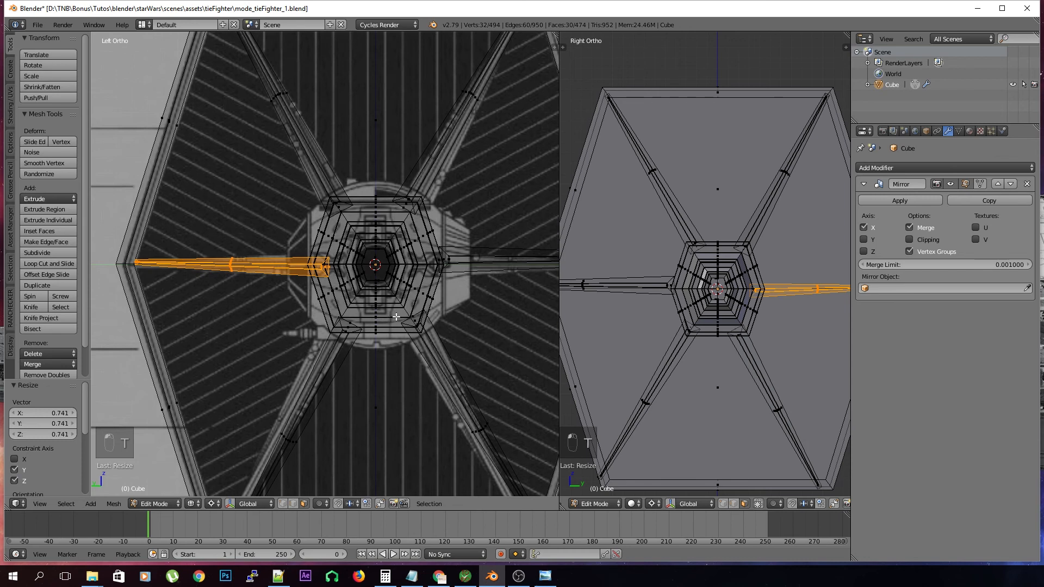
Scale the opposite horizontal strut by 0.748 in Y and Z, and move it onto the wing's horizontal centreline
key(r)
key(h)
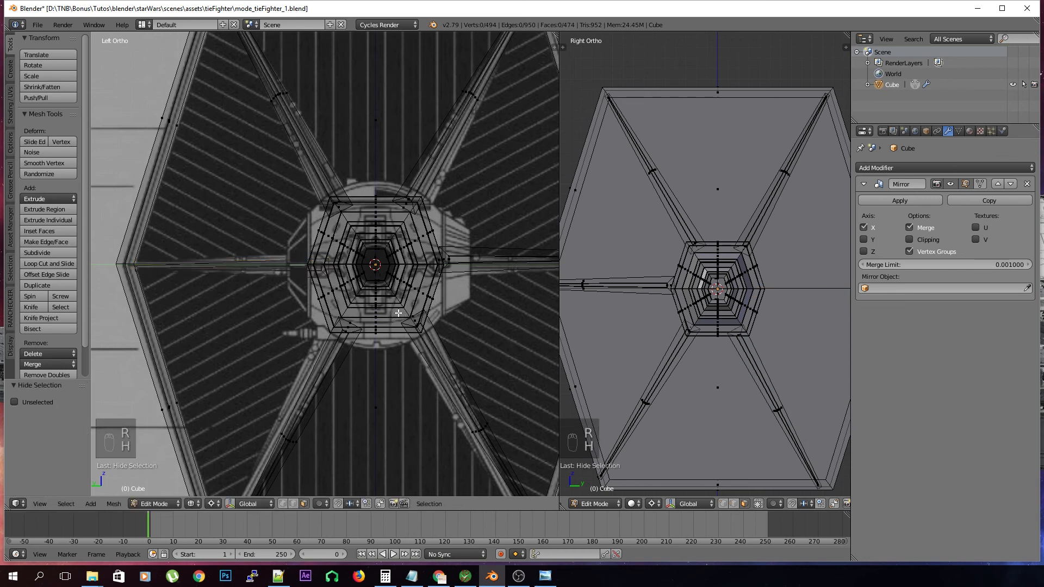
key(alt+h)
key(g)
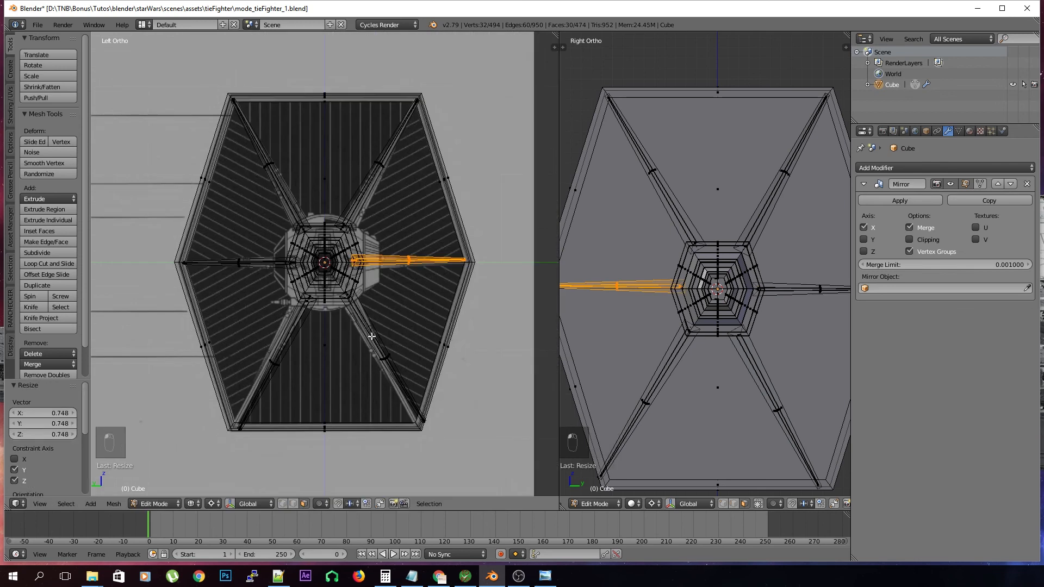
scroll(372, 336, up, 2)
key(g)
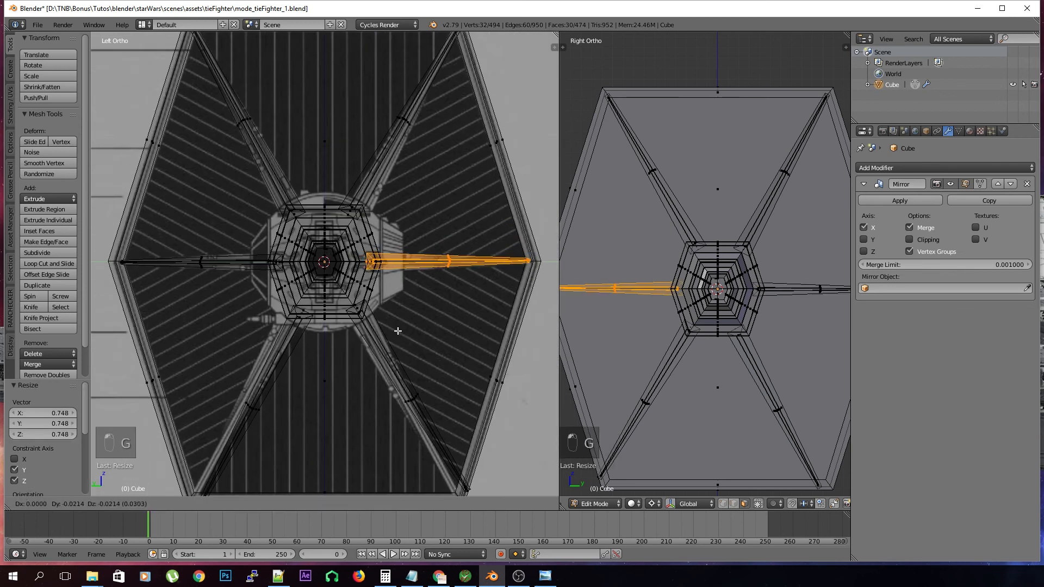
click(399, 331)
key(a)
Move the upper diagonal strut on the -Y side toward its wing corner, and rotate it to line up with the blueprint
shift+middle_drag(379, 201, 358, 247)
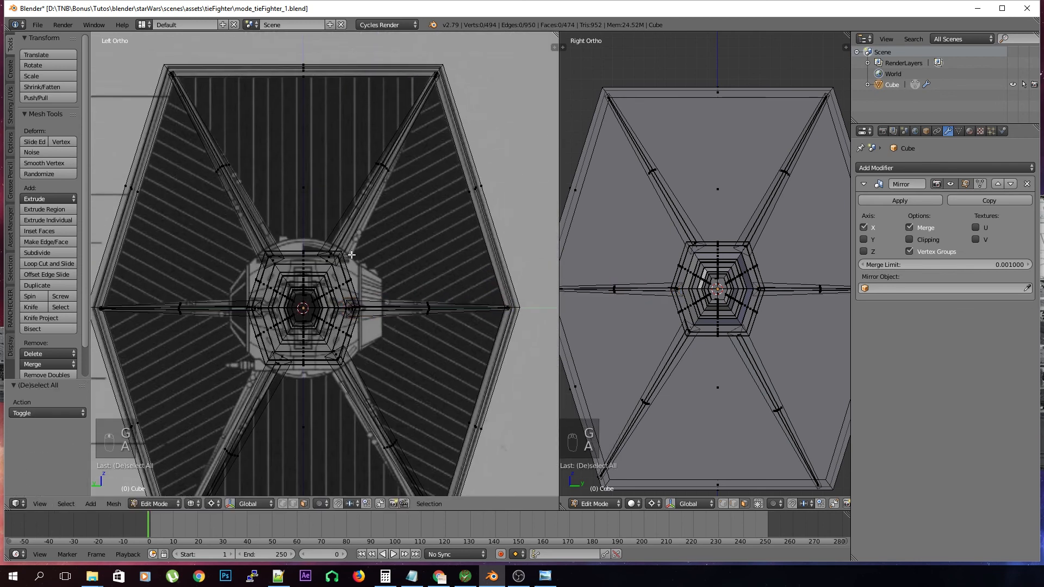
key(l)
key(l)
key(g)
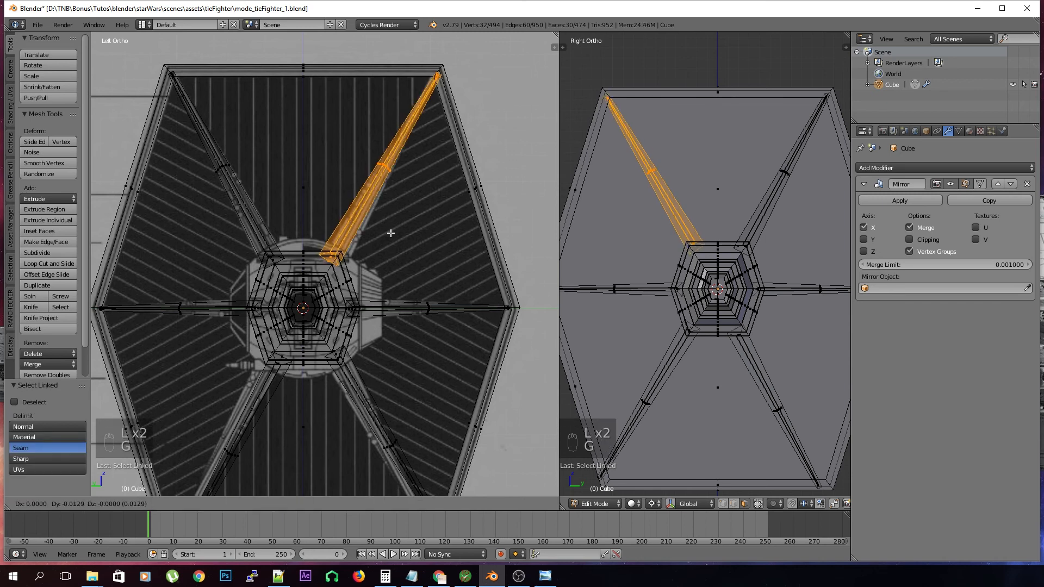
click(397, 234)
key(r)
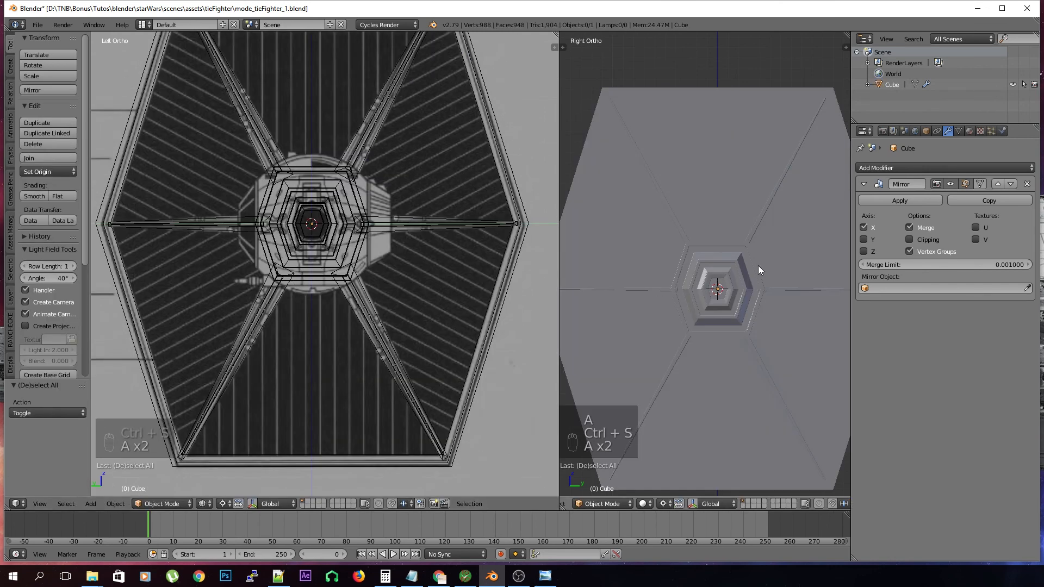
Examine the wing's struts, hub and thick outer rim in perspective, in both Object Mode and Edit Mode
middle_drag(758, 265, 757, 293)
key(KP_5)
scroll(727, 284, down, 3)
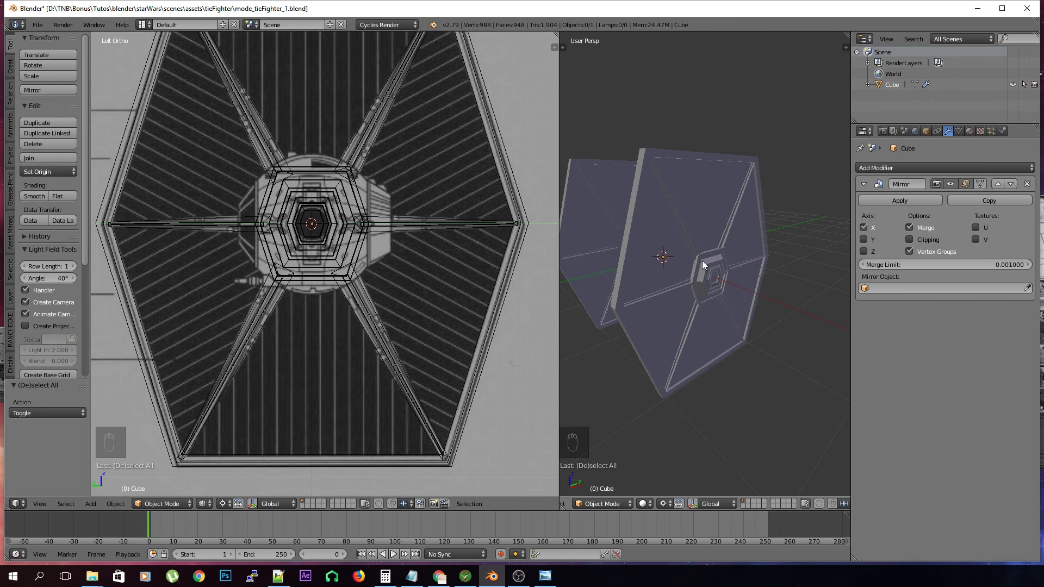
key(Tab)
middle_drag(647, 260, 685, 278)
scroll(703, 293, up, 4)
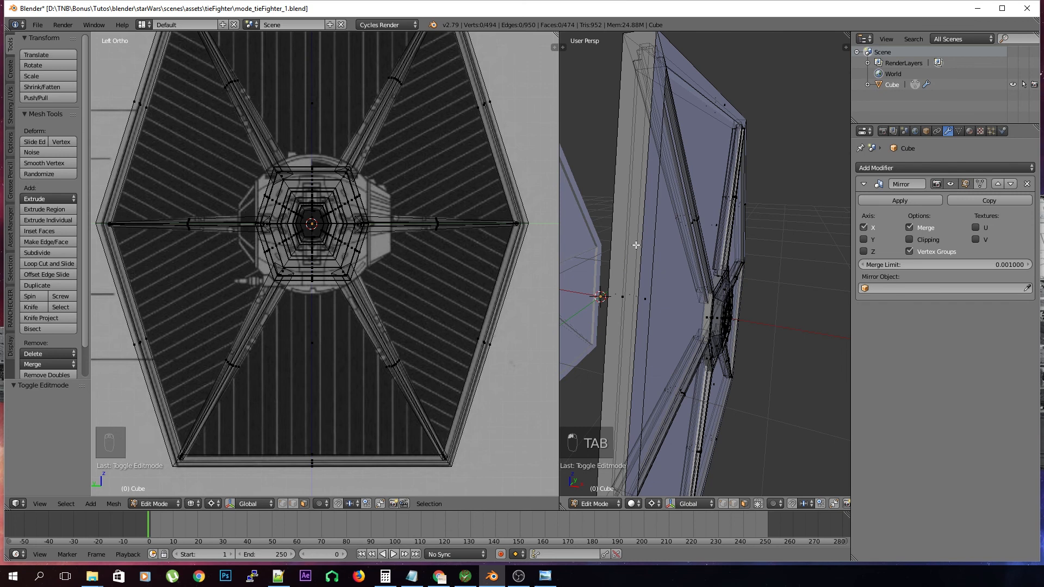
scroll(636, 242, down, 5)
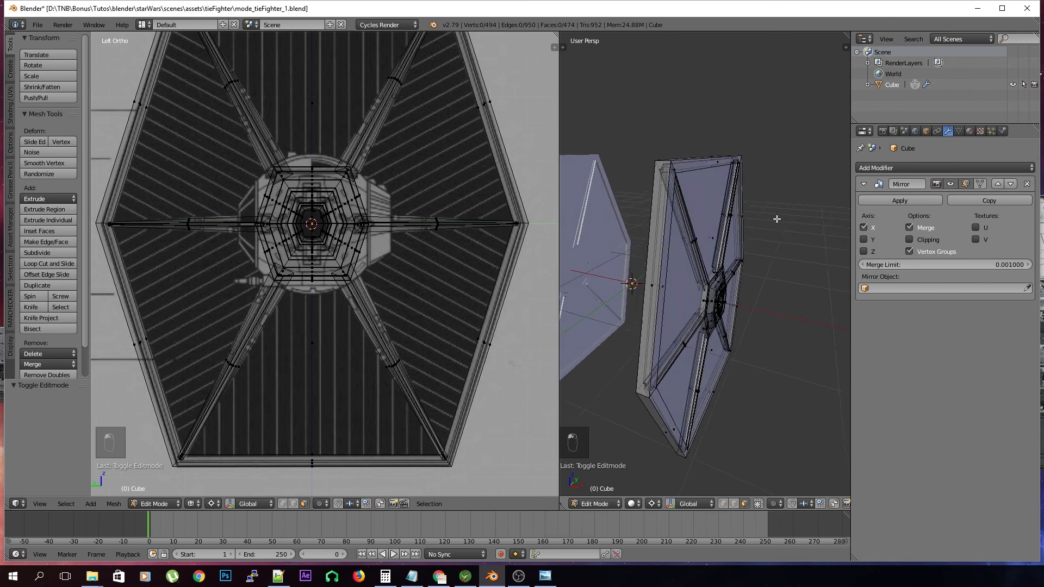
Bevel the two outer perimeter edge loops of the wing rim with amount 0.056, 2 segments and profile 0.150
click(734, 505)
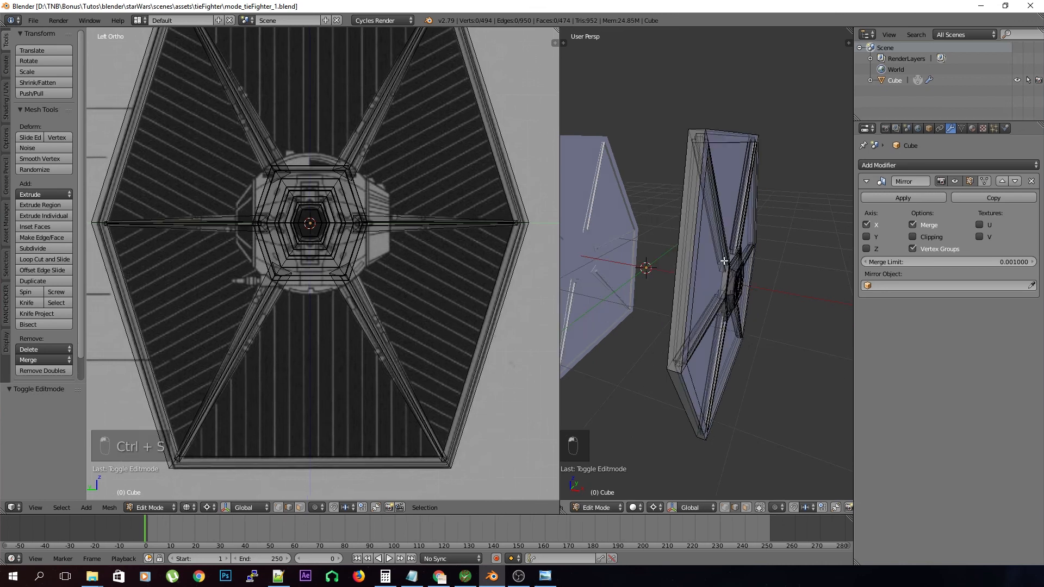
scroll(725, 261, up, 2)
alt+right_click(677, 263)
alt+shift+right_click(690, 274)
key(ctrl+b)
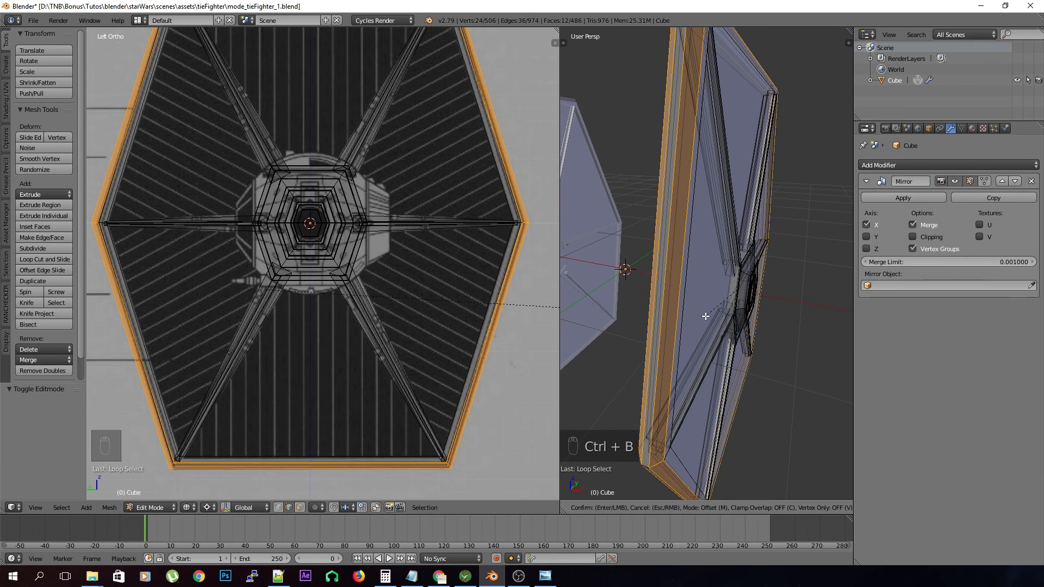
scroll(706, 316, up, 1)
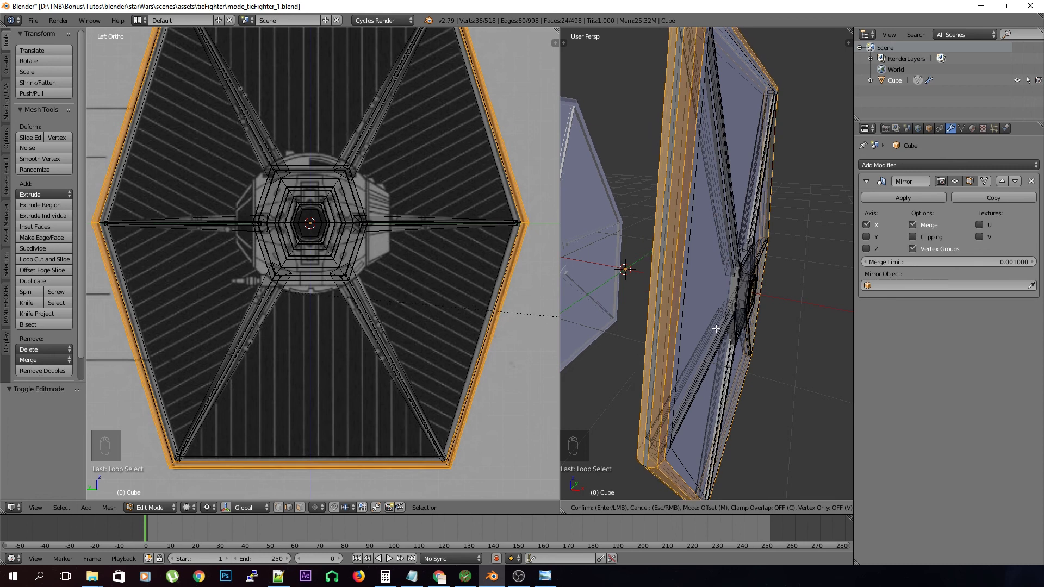
click(718, 299)
scroll(718, 300, down, 2)
Clear the selection and check the bevelled wing rim in Object Mode before resuming editing
key(space)
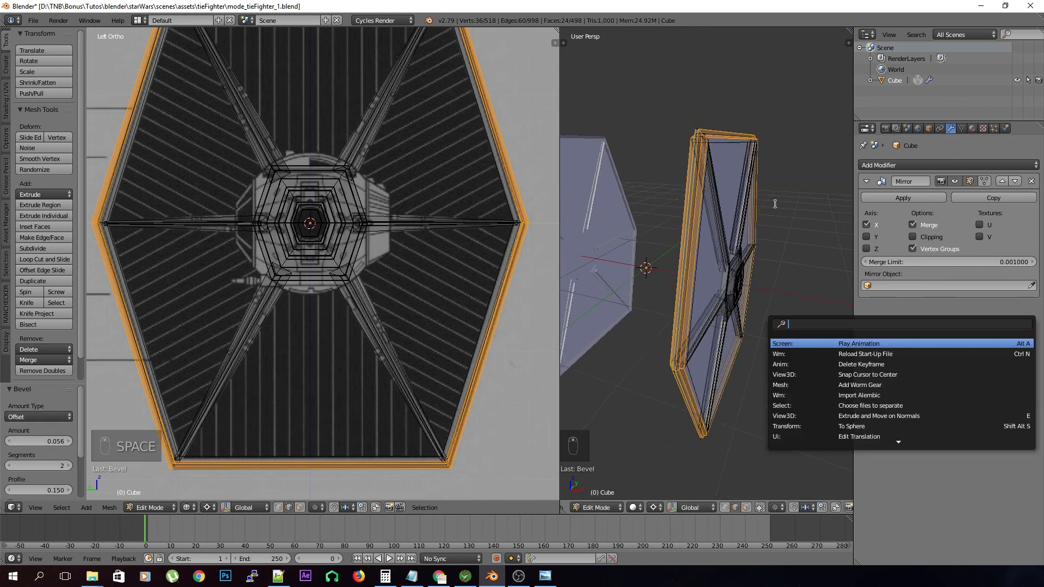
key(a)
key(a)
middle_drag(785, 291, 725, 293)
key(Tab)
key(Tab)
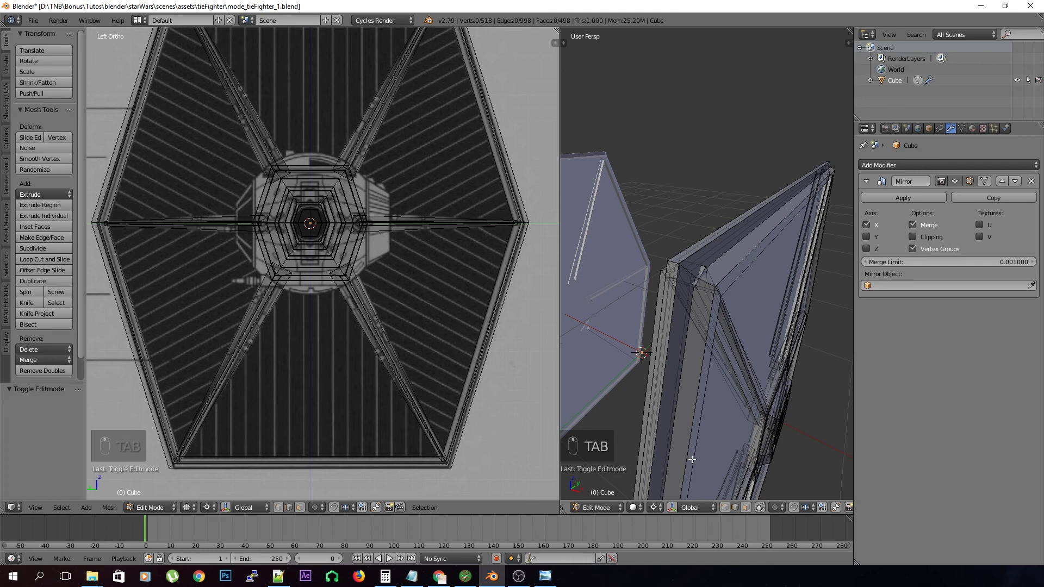
Move the end face of the upper -Y strut protruding through the rim inward, about 0.01 in Y and -0.02 in Z
click(751, 508)
right_click(698, 270)
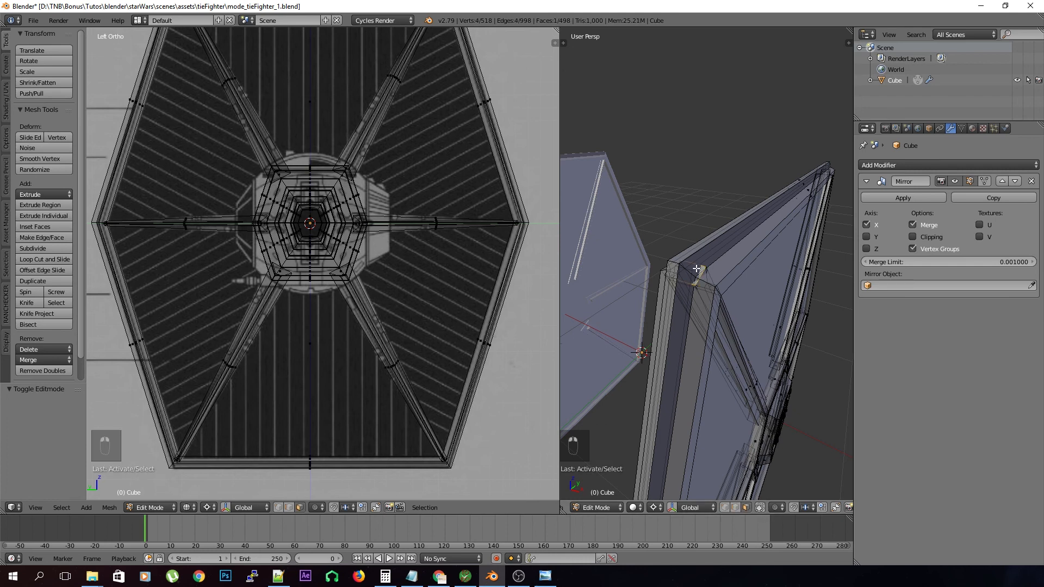
scroll(750, 296, up, 2)
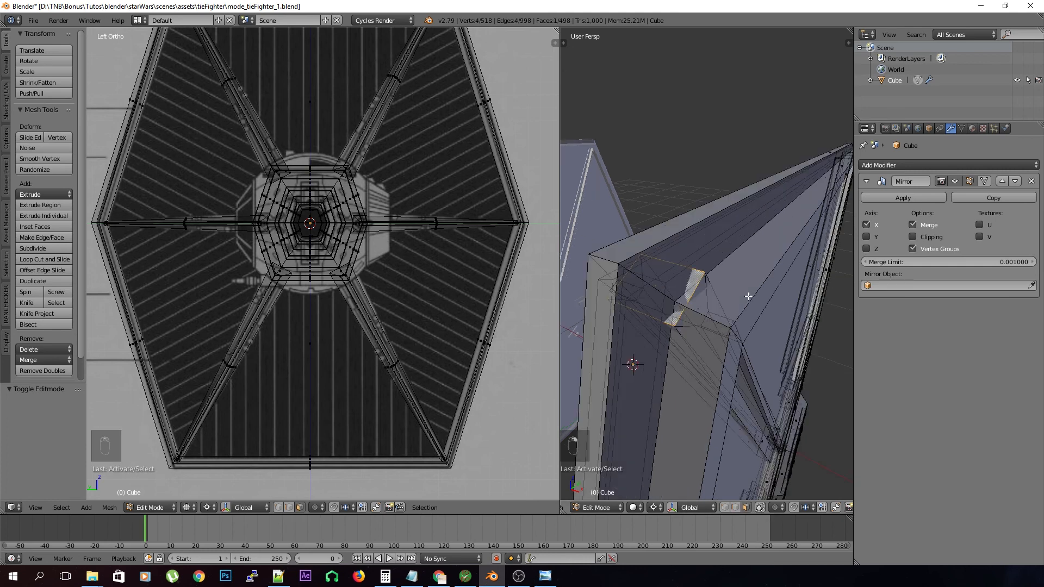
key(ctrl+KP_Add)
key(ctrl+z)
middle_drag(746, 296, 669, 308)
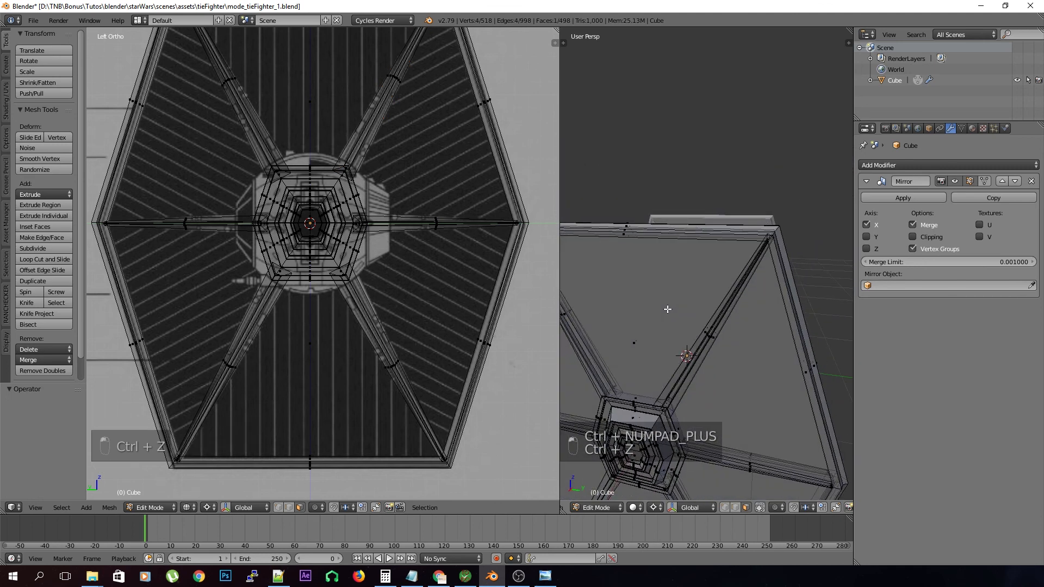
key(KP_7)
key(KP_3)
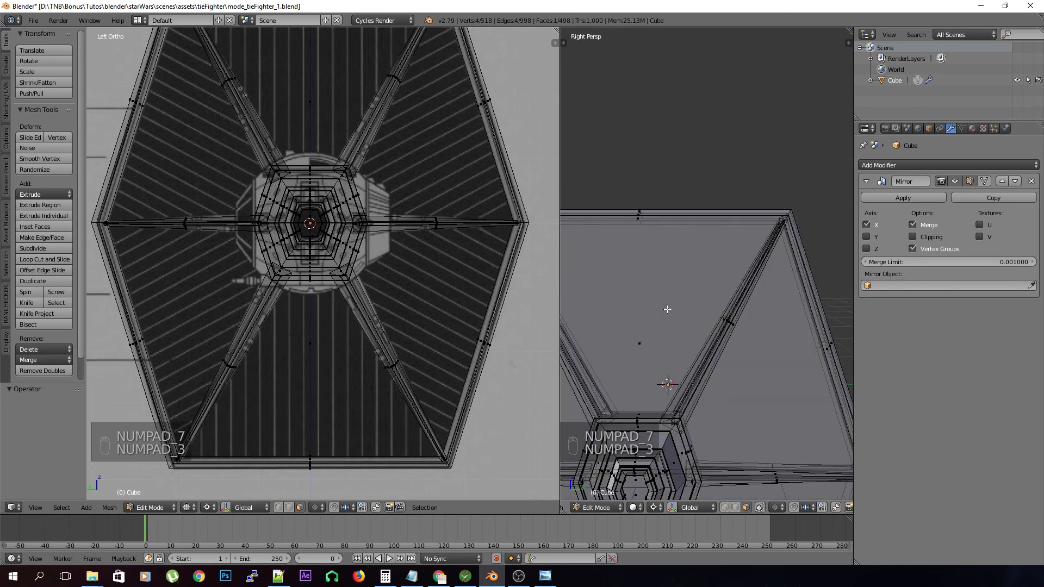
key(KP_5)
shift+middle_drag(693, 302, 800, 292)
scroll(772, 279, up, 5)
mouse_move(707, 261)
shift+middle_down()
mouse_move(778, 298)
mouse_move(794, 321)
mouse_move(723, 269)
shift+middle_up()
scroll(751, 288, up, 3)
scroll(745, 291, up, 2)
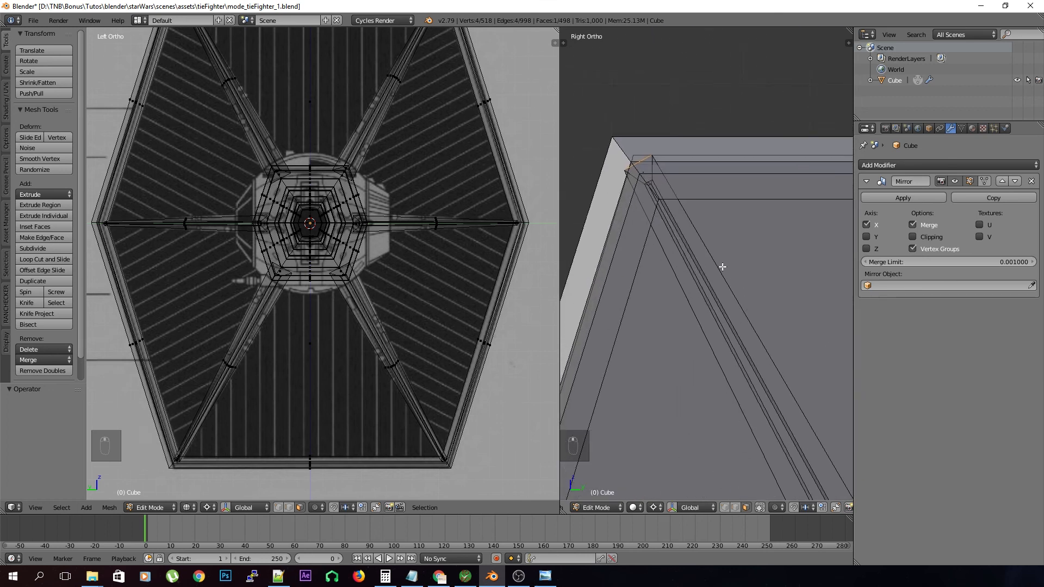
key(g)
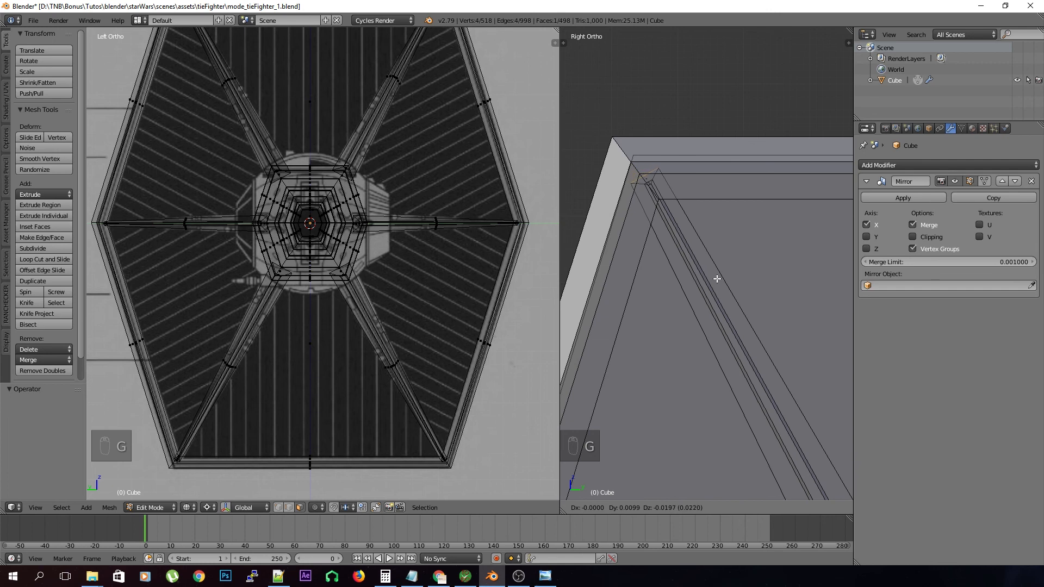
Return to Object Mode, review both wings in perspective, and save the file mode_tieFighter_1.blend
middle_drag(638, 338, 766, 250)
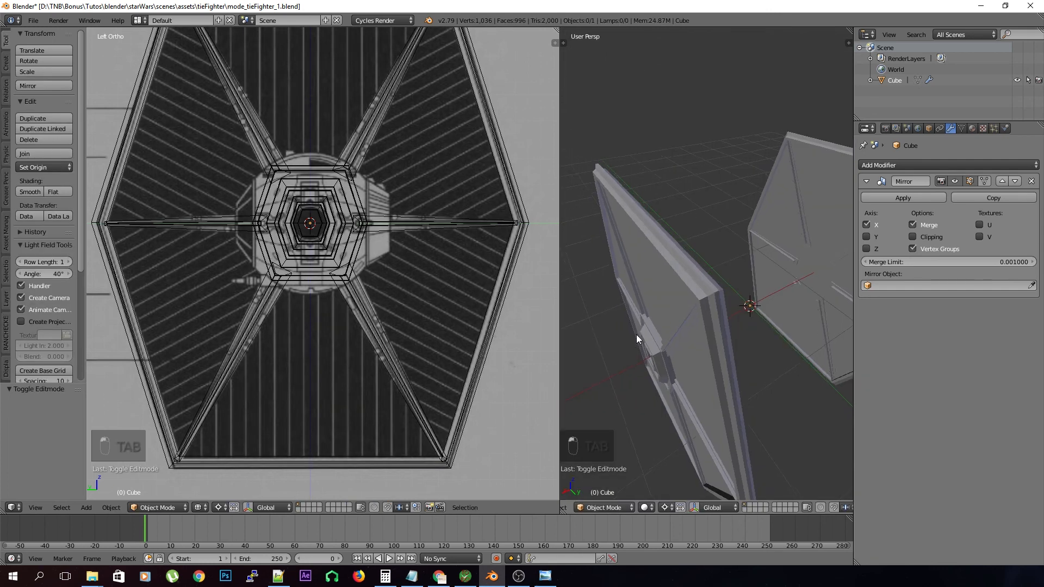
scroll(635, 327, down, 3)
key(ctrl+s)
mouse_move(718, 325)
middle_down()
mouse_move(713, 318)
mouse_move(789, 322)
mouse_move(749, 317)
mouse_move(705, 378)
mouse_move(772, 356)
mouse_move(466, 333)
middle_up()
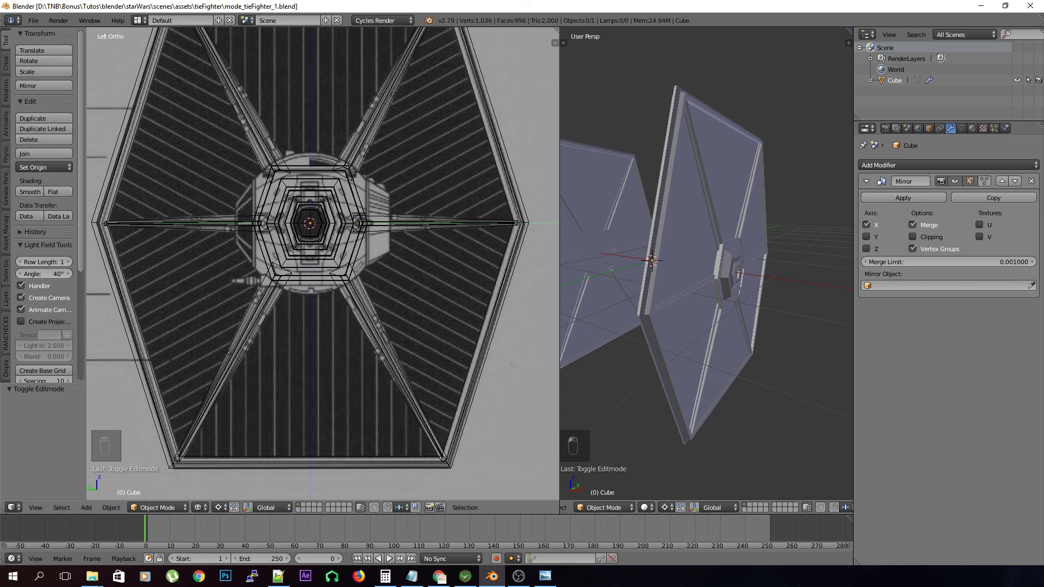
scroll(799, 293, down, 3)
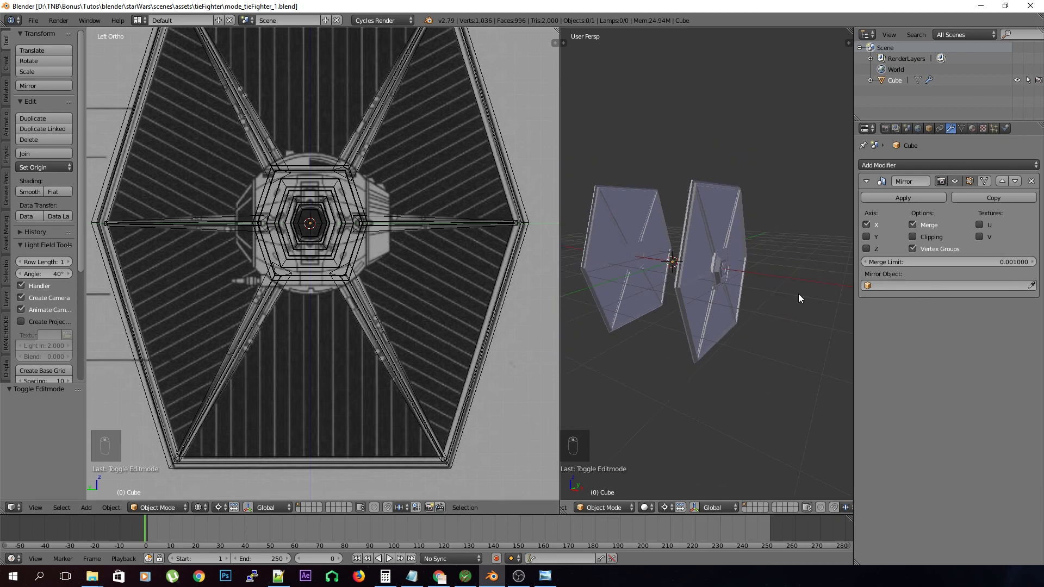
middle_drag(798, 294, 733, 306)
key(ctrl+s)
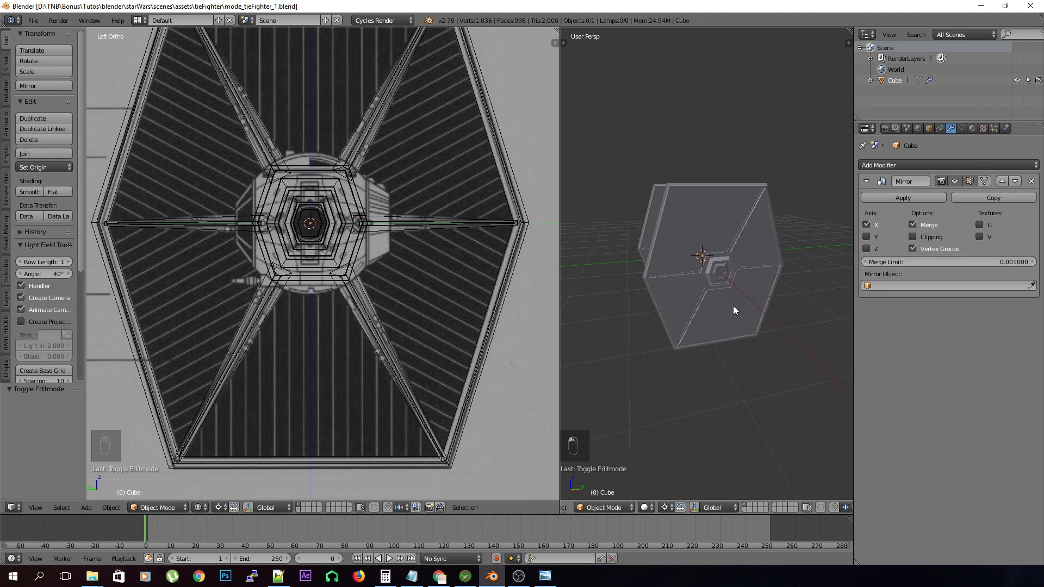
Inspect the inner and outer sides of both wings, and widen the perspective viewport slightly to show the pair
scroll(733, 306, up, 2)
middle_drag(733, 306, 661, 337)
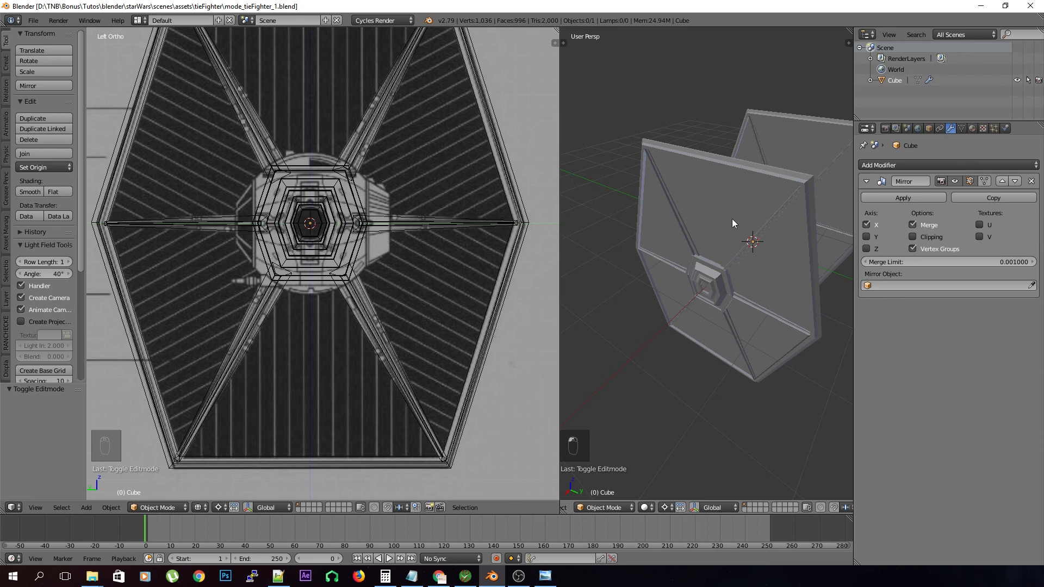
middle_drag(745, 310, 651, 307)
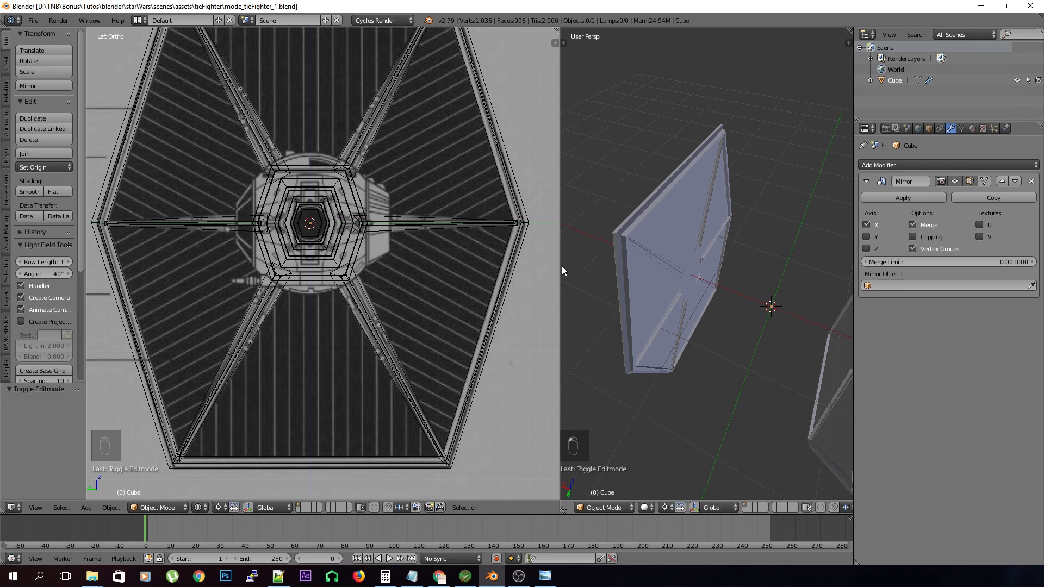
drag(562, 266, 527, 278)
scroll(655, 327, down, 2)
middle_drag(654, 327, 705, 292)
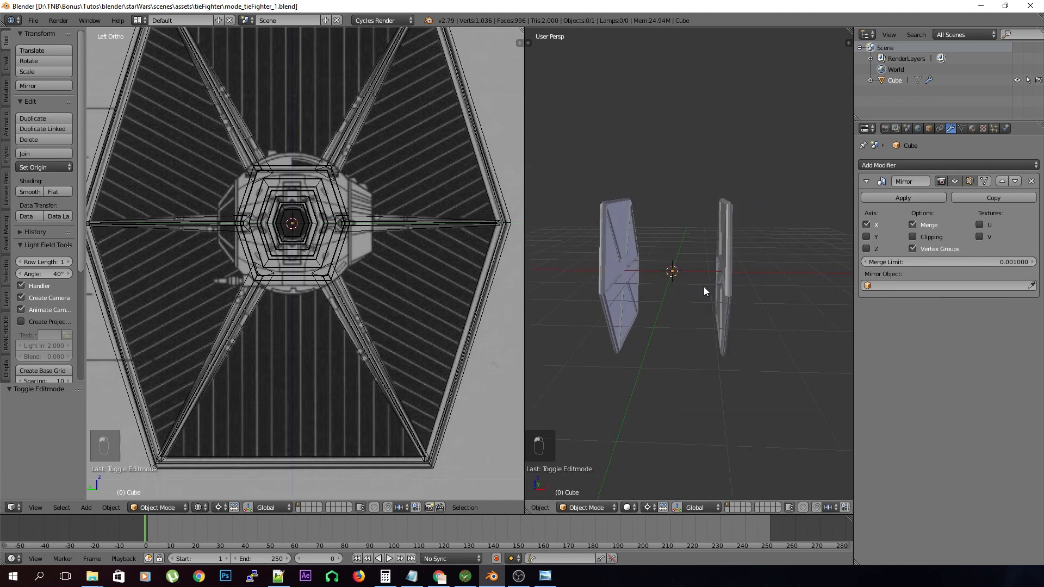